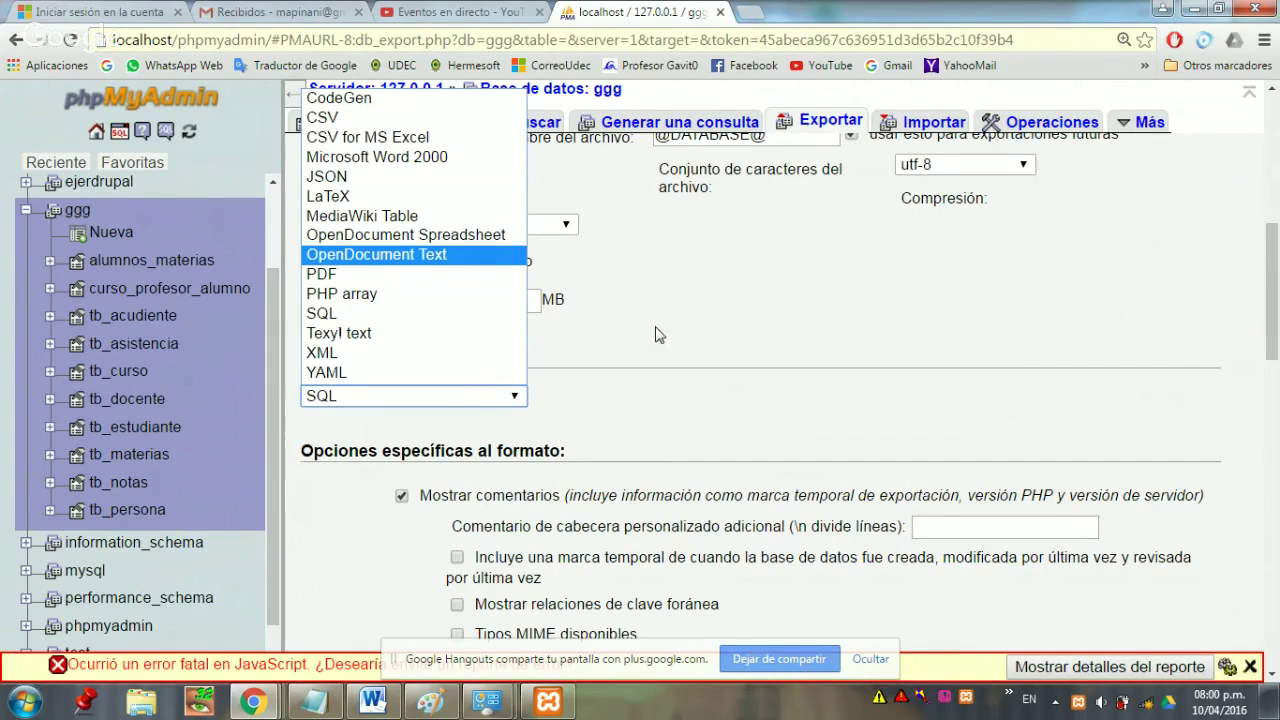
# - Examine the custom export settings for the ggg database, from the output format through the object creation and data creation options
pyautogui.click(707, 343)
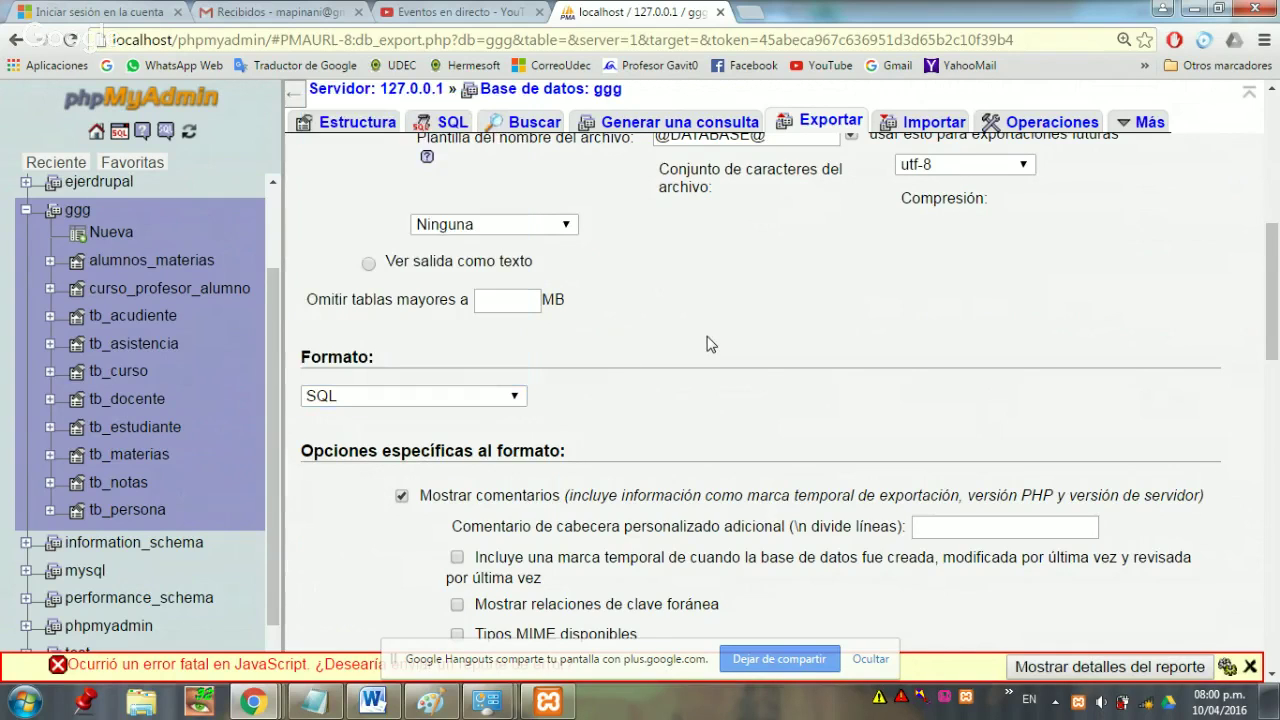
pyautogui.scroll(-1, 688, 350)
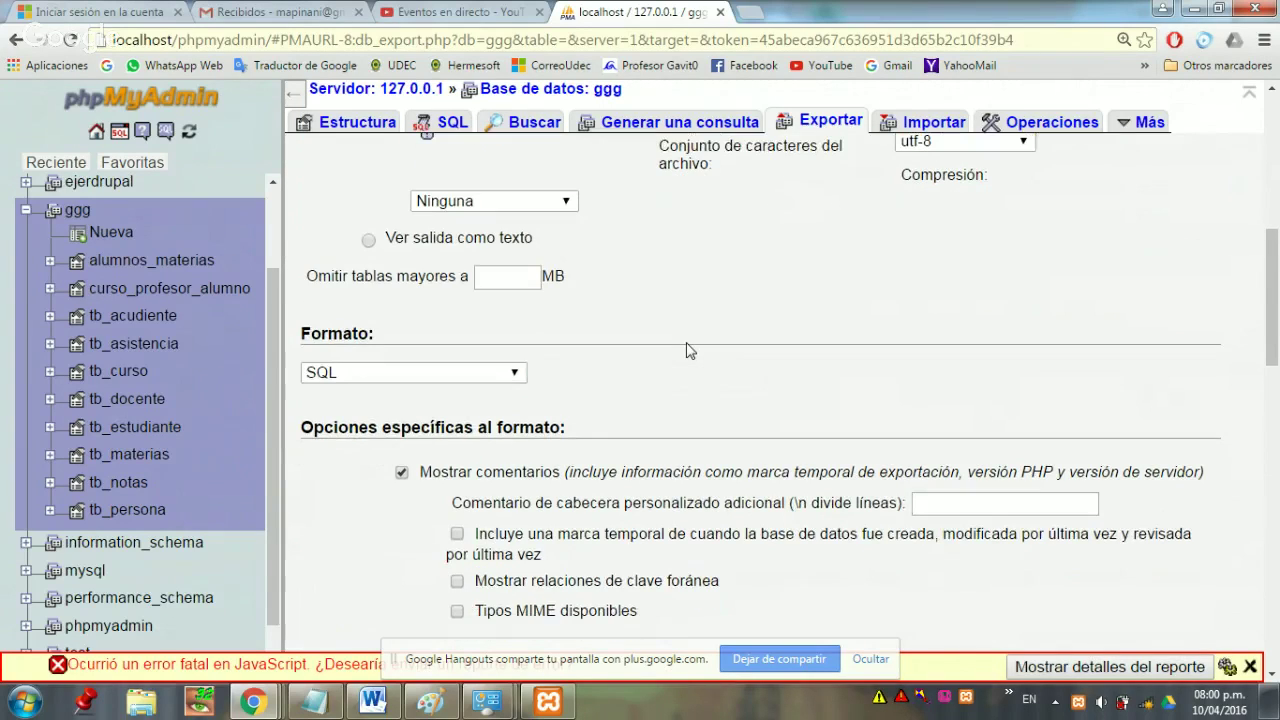
pyautogui.scroll(-3, 688, 350)
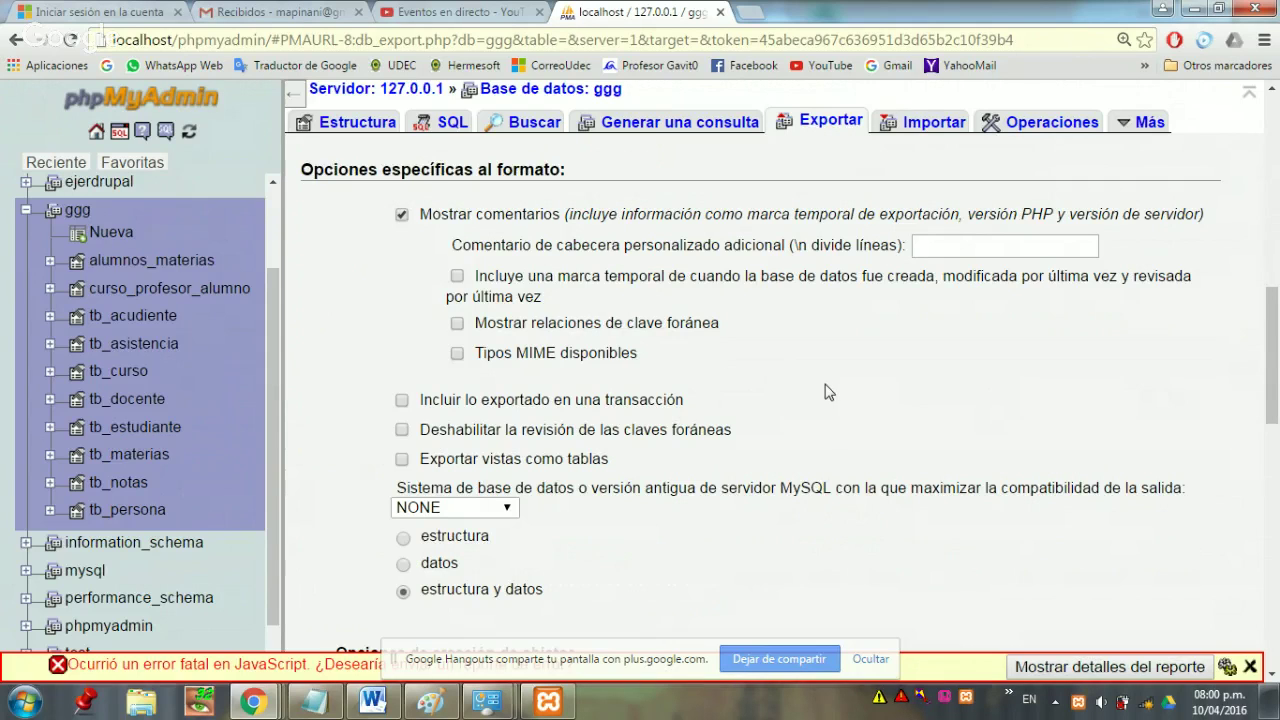
pyautogui.scroll(-1, 826, 391)
pyautogui.scroll(-1, 824, 391)
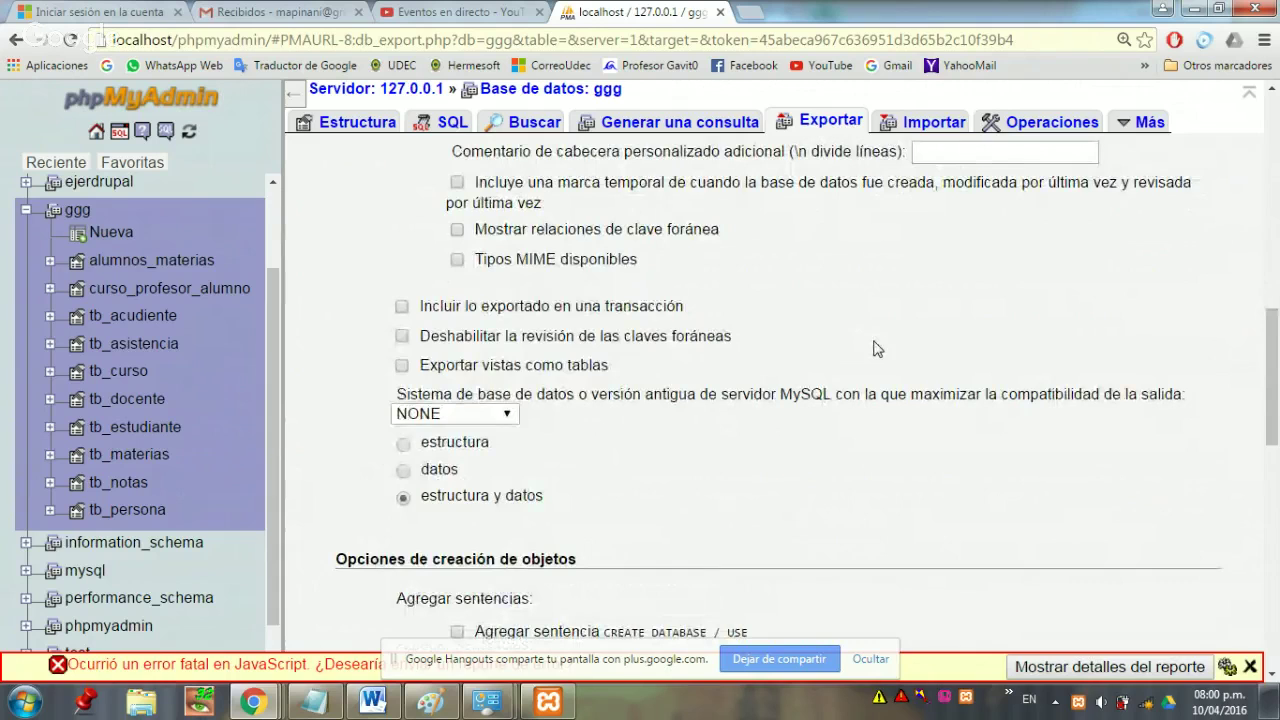
pyautogui.scroll(-3, 873, 348)
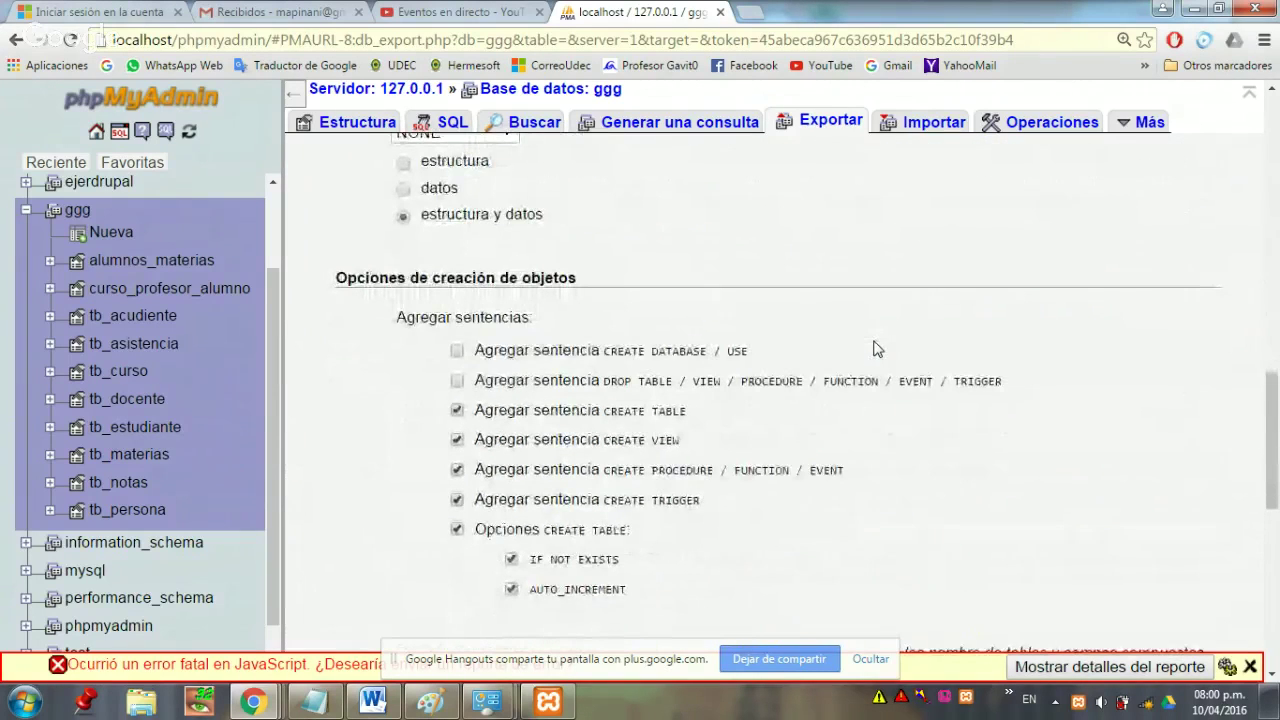
pyautogui.scroll(1, 873, 348)
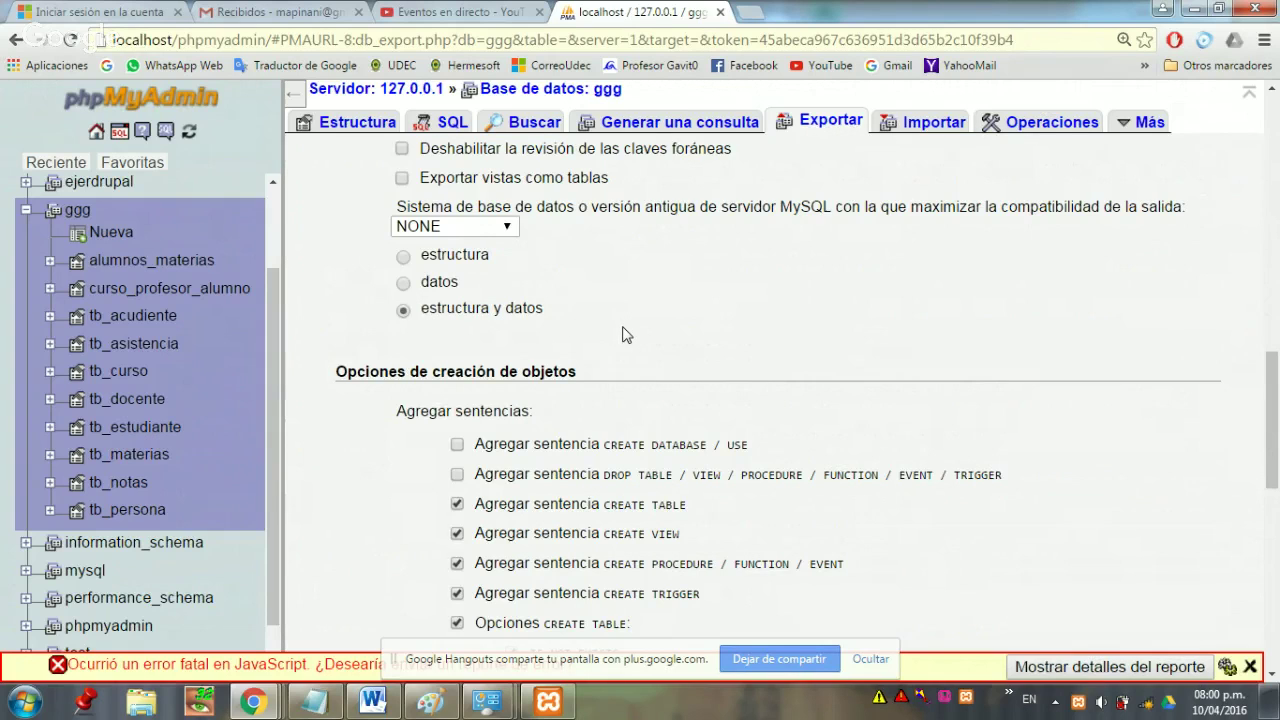
pyautogui.scroll(-1, 622, 333)
pyautogui.scroll(-2, 625, 332)
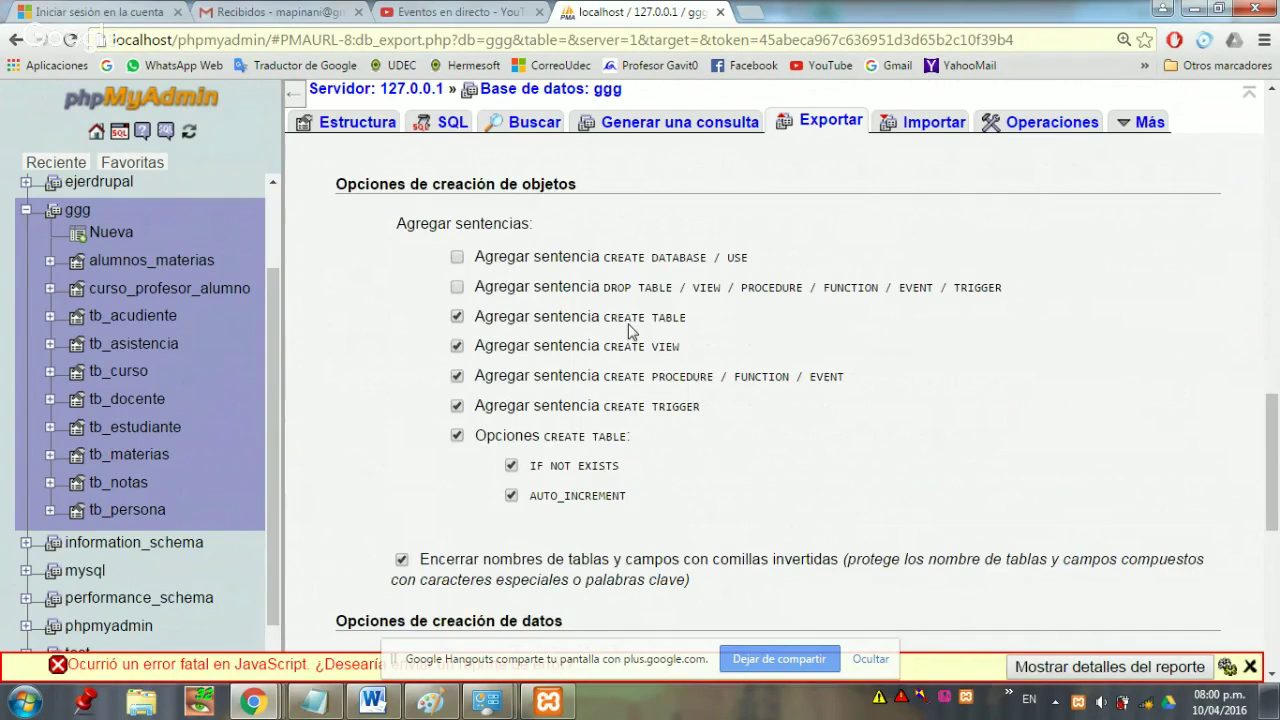
pyautogui.scroll(2, 628, 330)
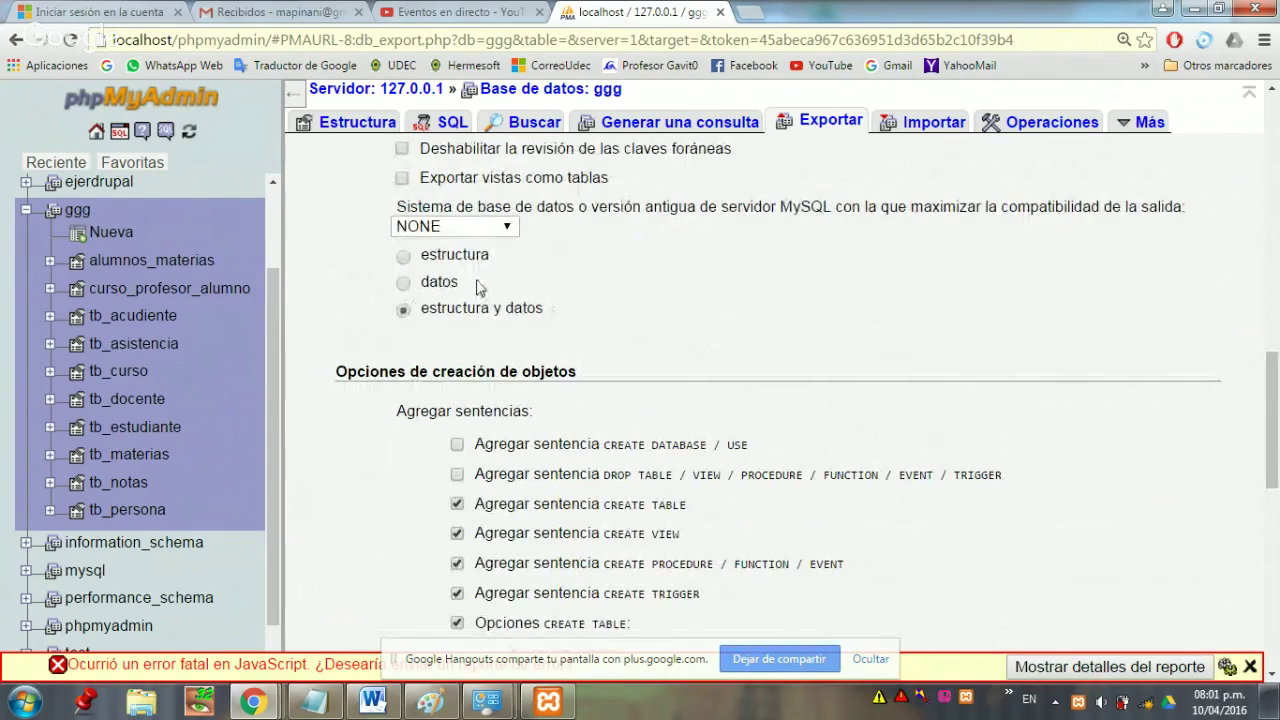
pyautogui.scroll(-5, 777, 320)
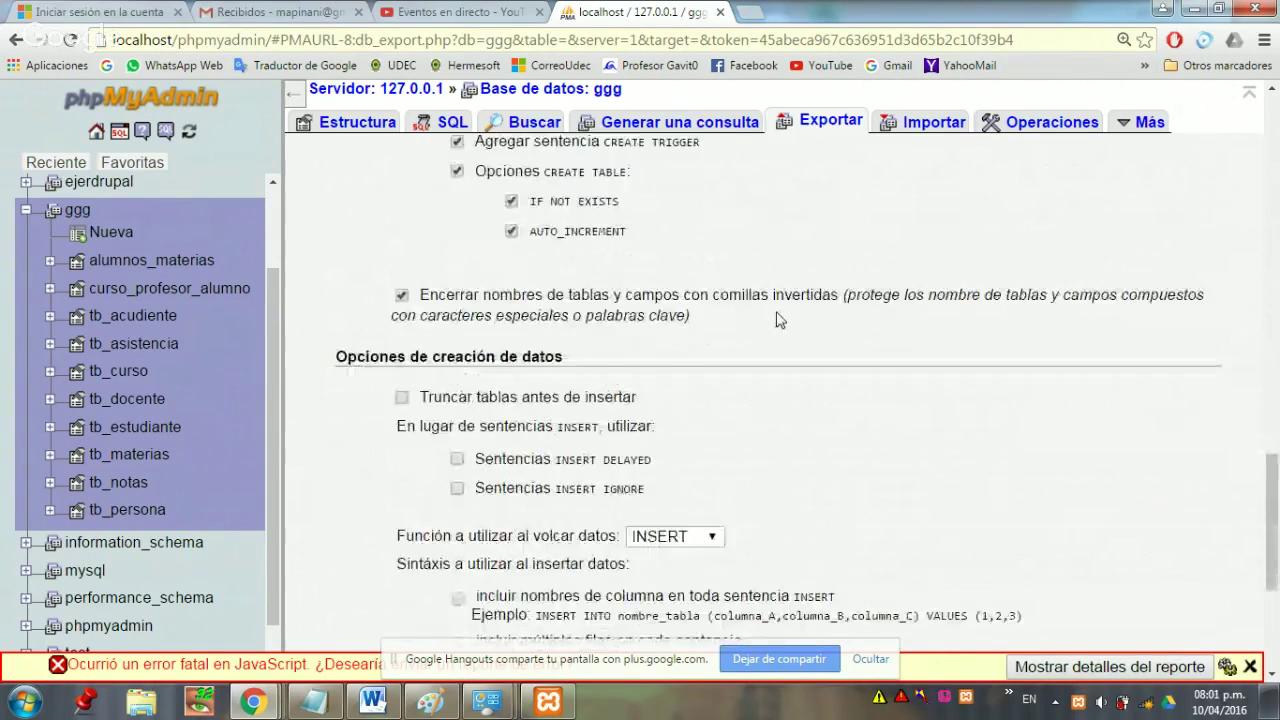
pyautogui.scroll(-2, 780, 320)
pyautogui.scroll(-1, 751, 257)
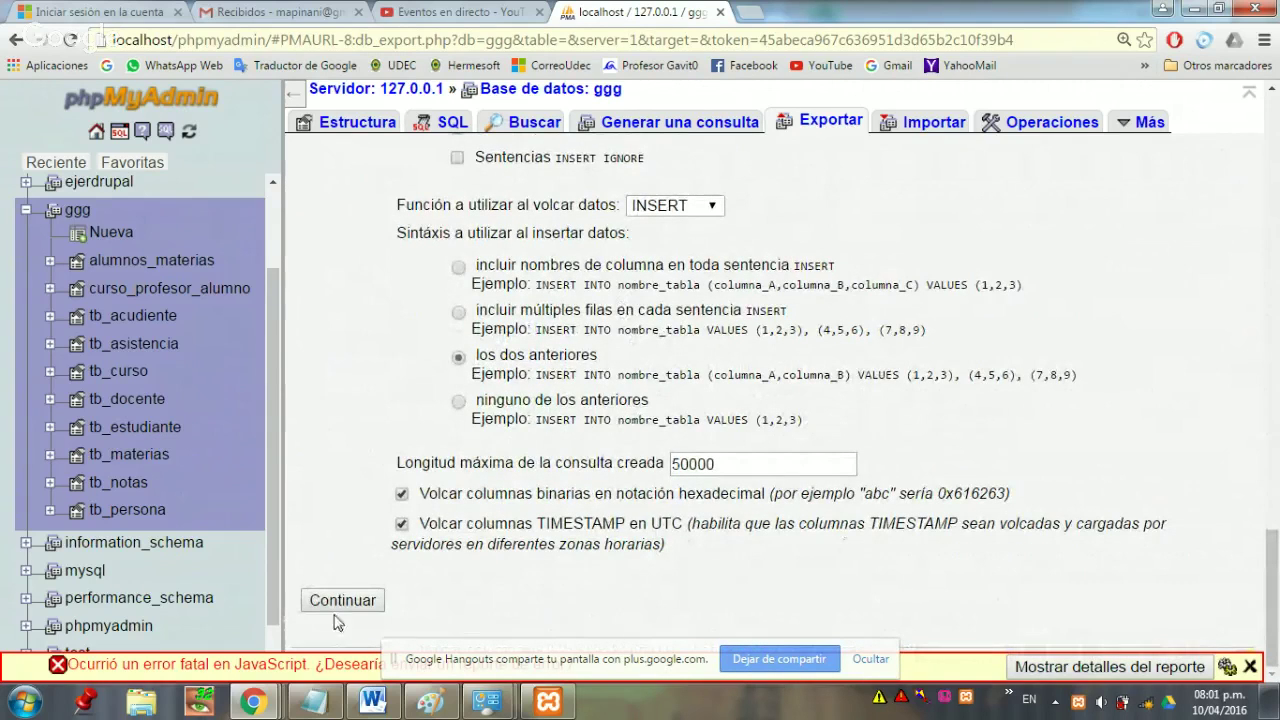
pyautogui.click(362, 600)
pyautogui.scroll(8, 1040, 358)
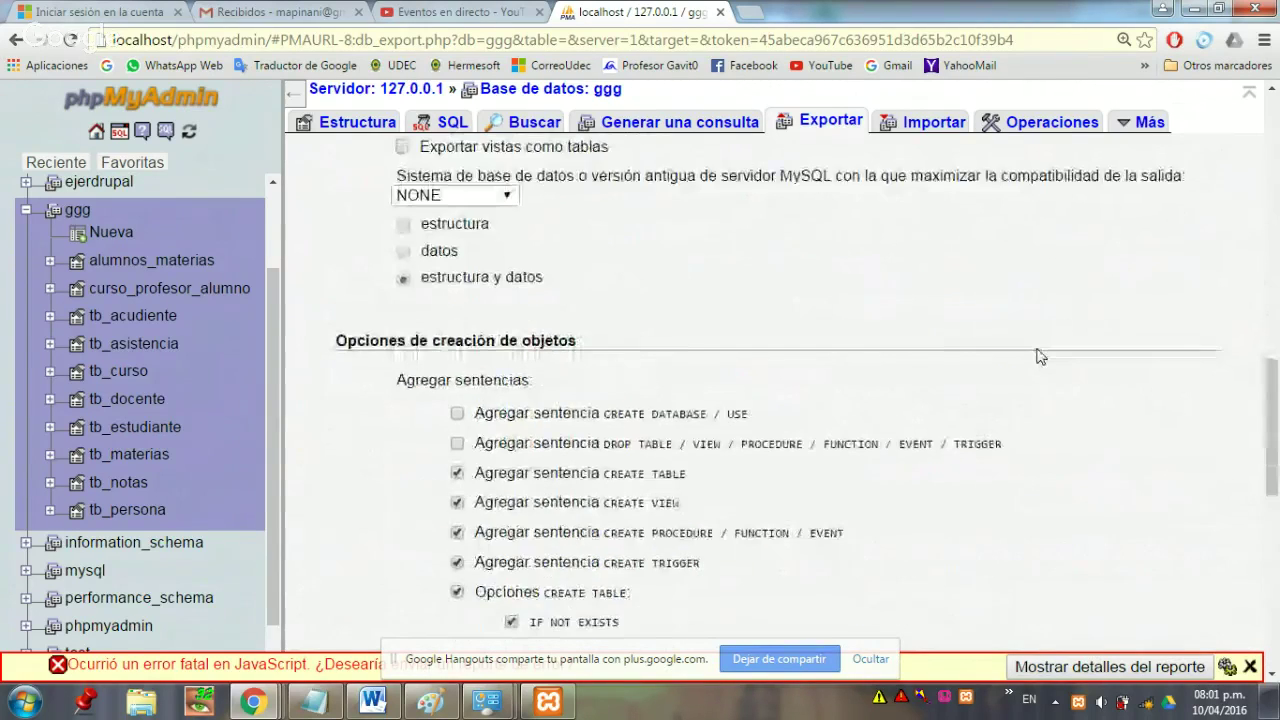
pyautogui.scroll(10, 1040, 357)
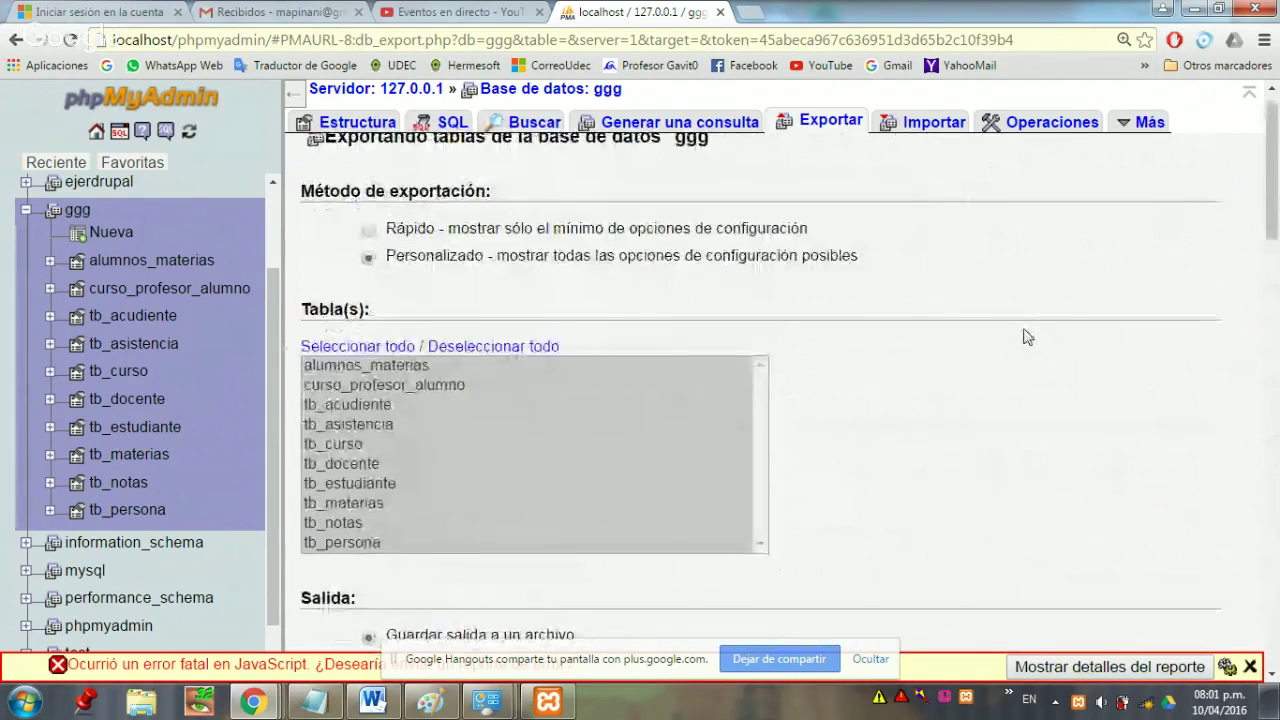
pyautogui.scroll(1, 1028, 337)
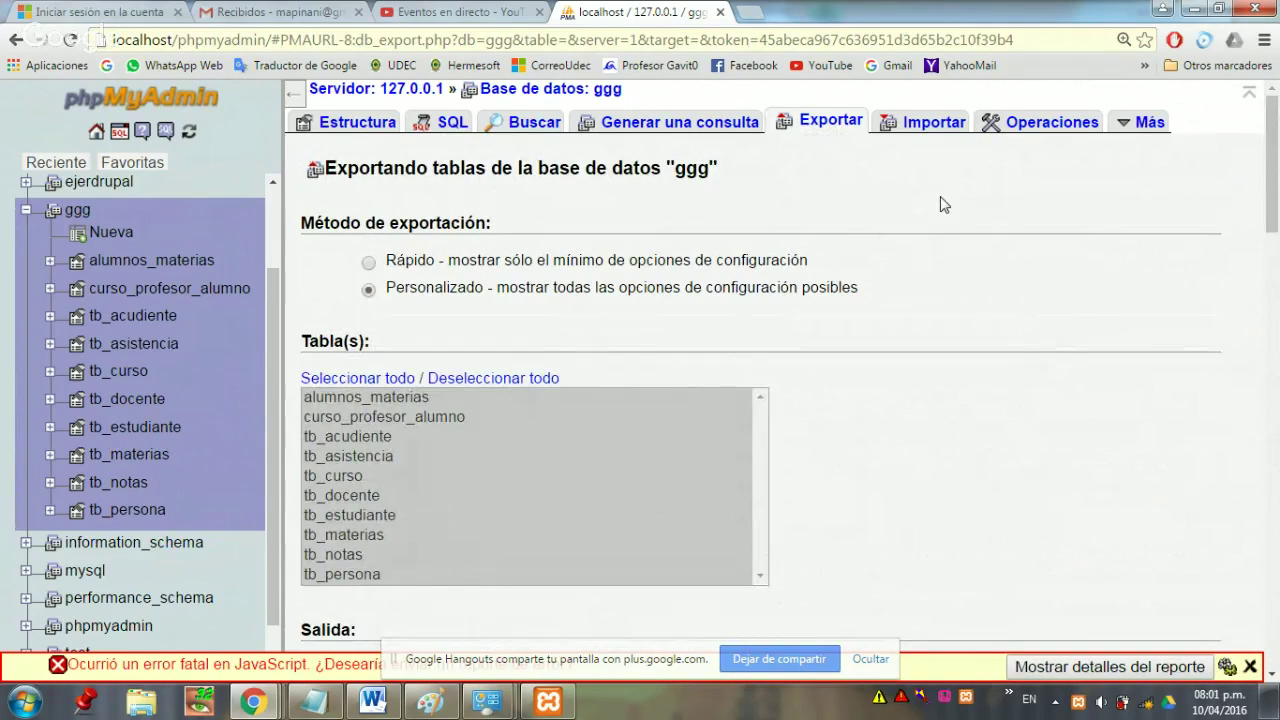
# - Open the import page for the ggg database and choose base de datos llena.sql as the file to import
pyautogui.click(929, 126)
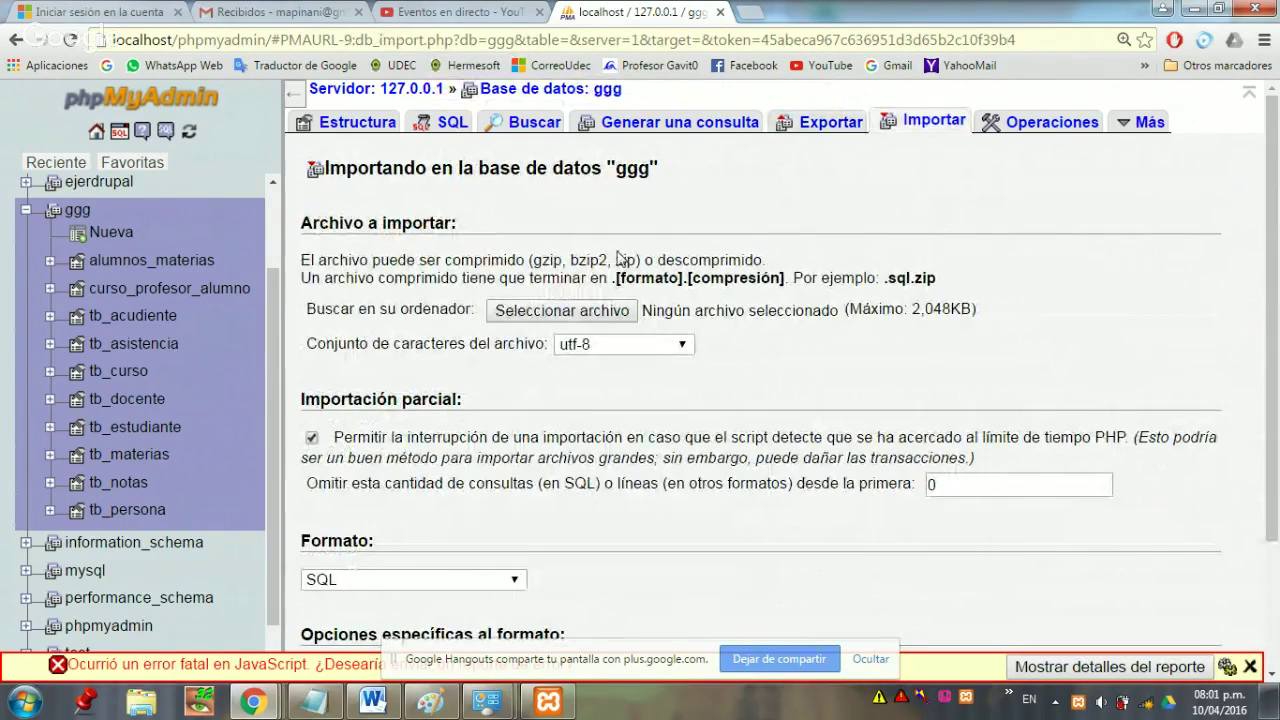
pyautogui.click(552, 318)
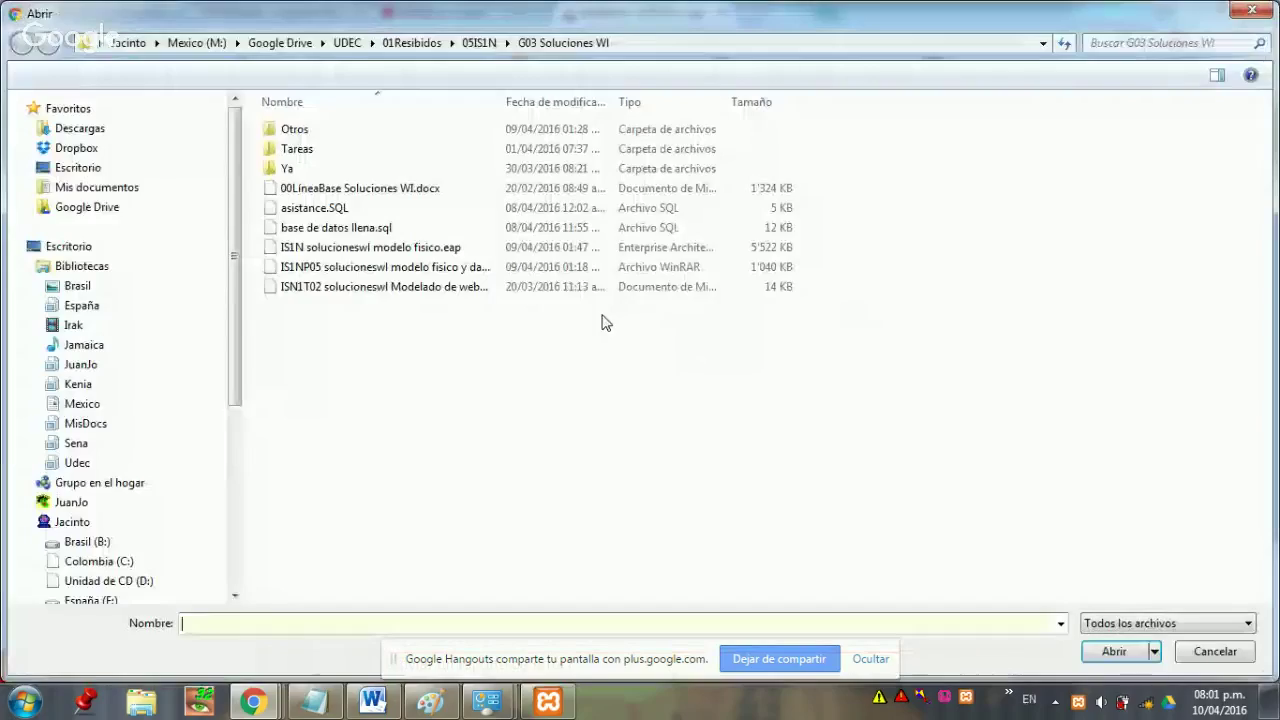
pyautogui.click(337, 230)
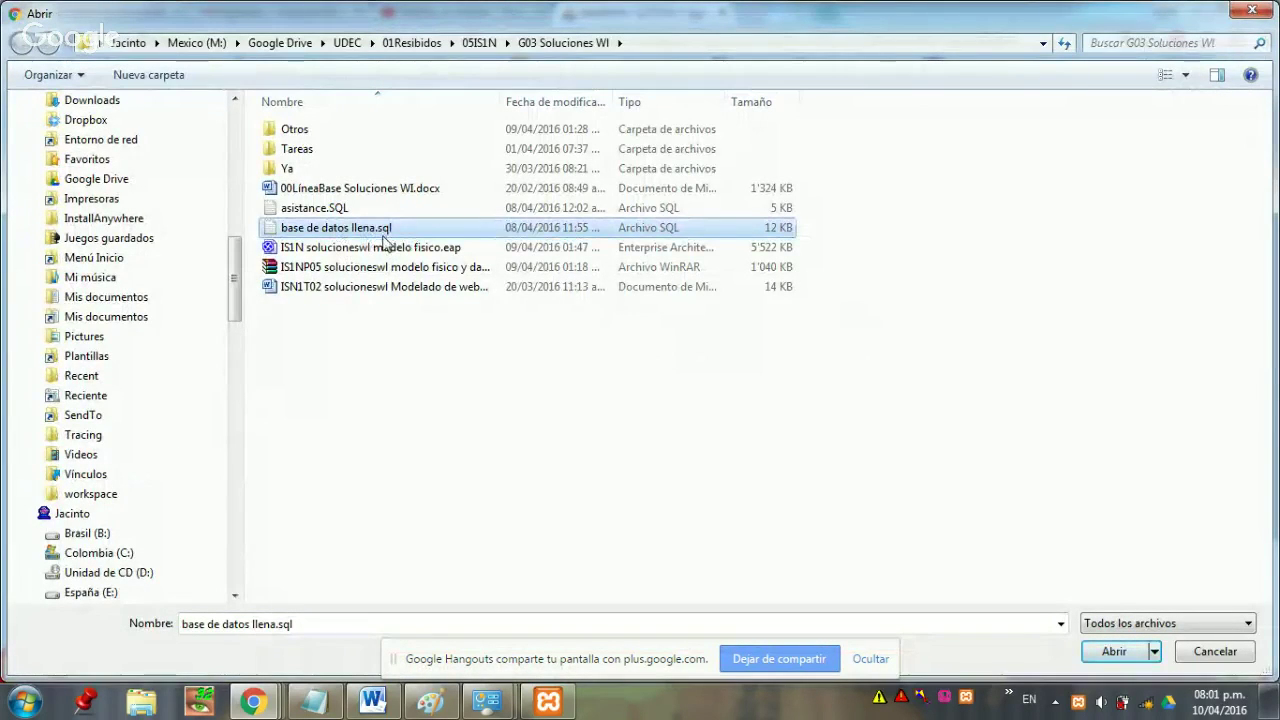
pyautogui.click(1113, 651)
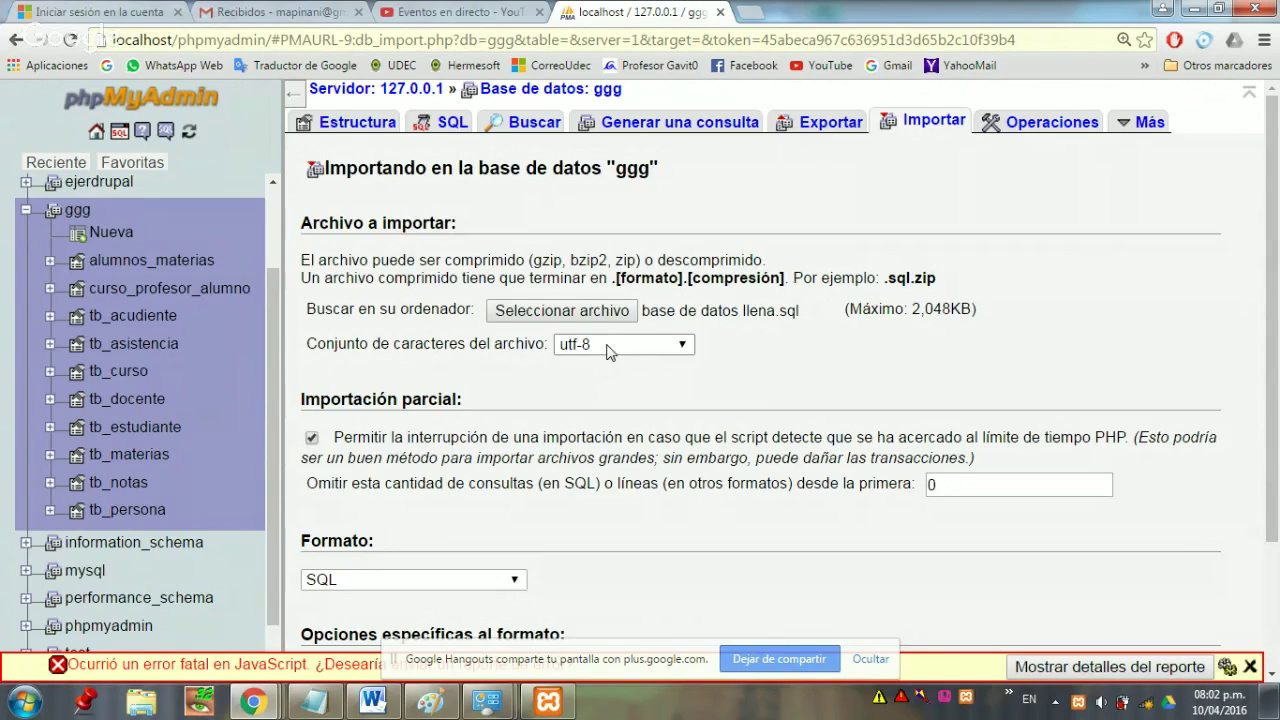
# - Examine the available file character sets and the partial import, format and SQL compatibility options for the import
pyautogui.click(684, 345)
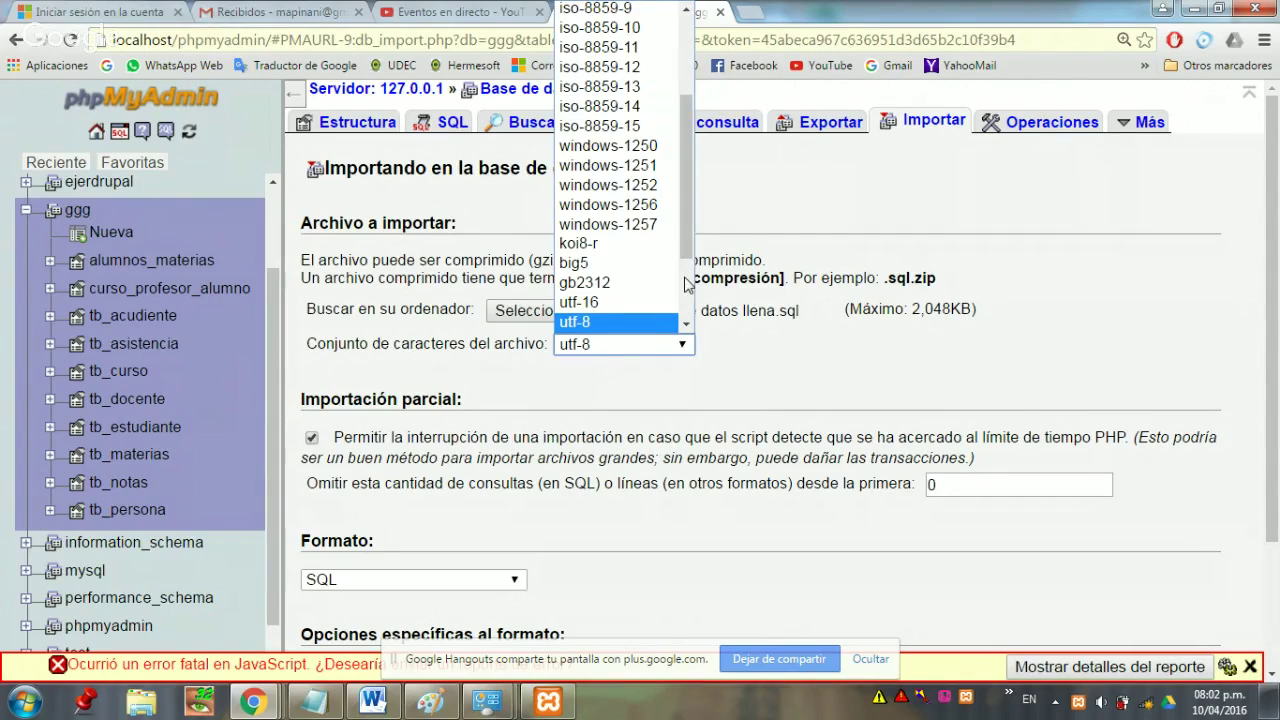
pyautogui.scroll(3, 694, 238)
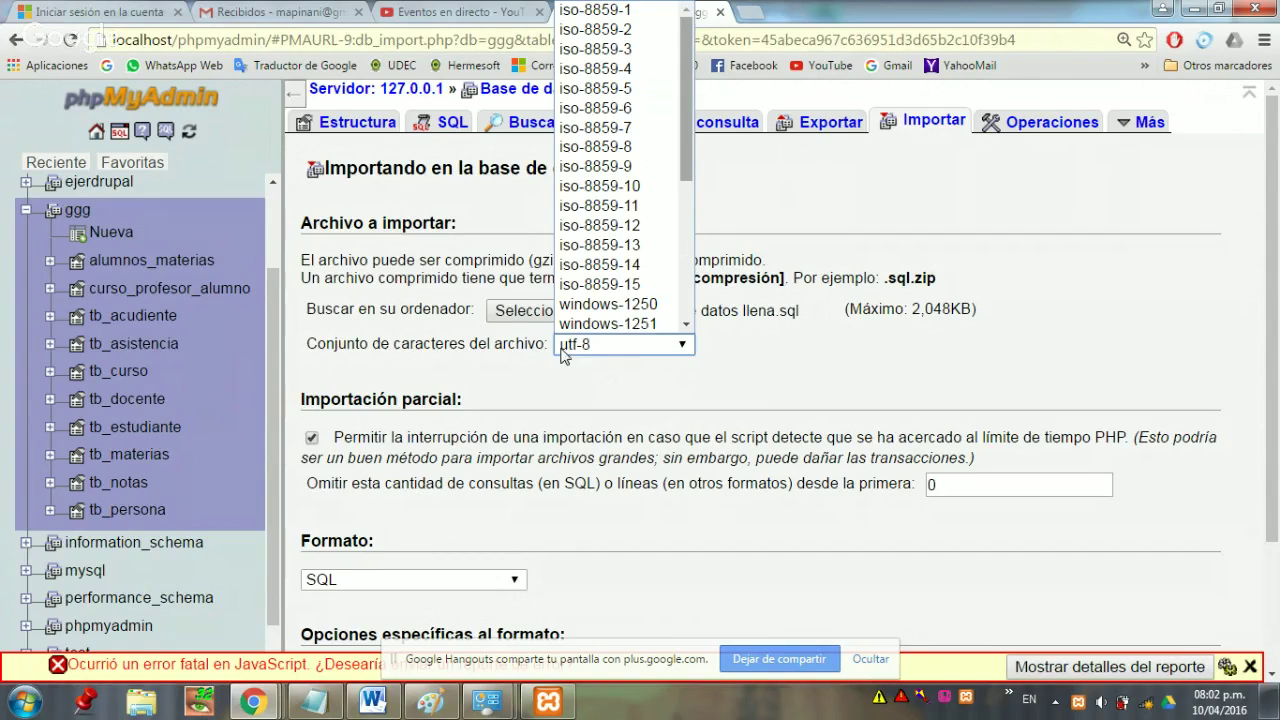
pyautogui.click(805, 377)
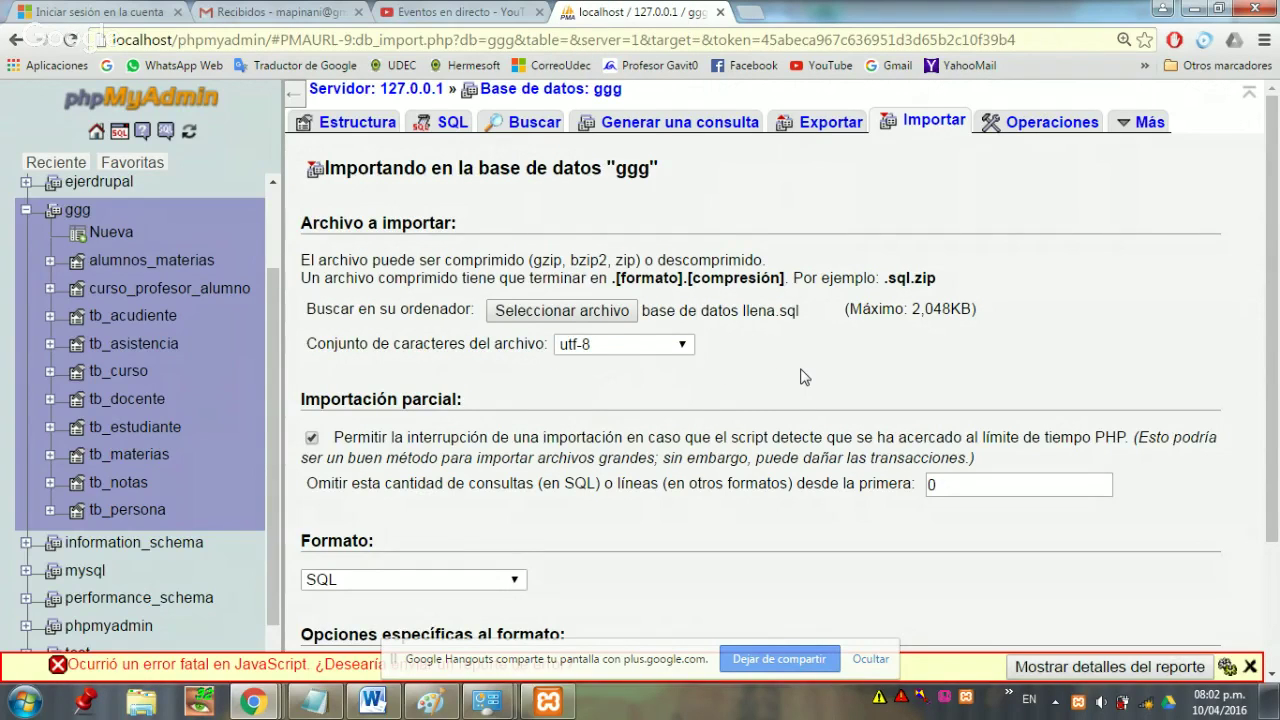
pyautogui.scroll(-1, 805, 377)
pyautogui.scroll(-3, 805, 377)
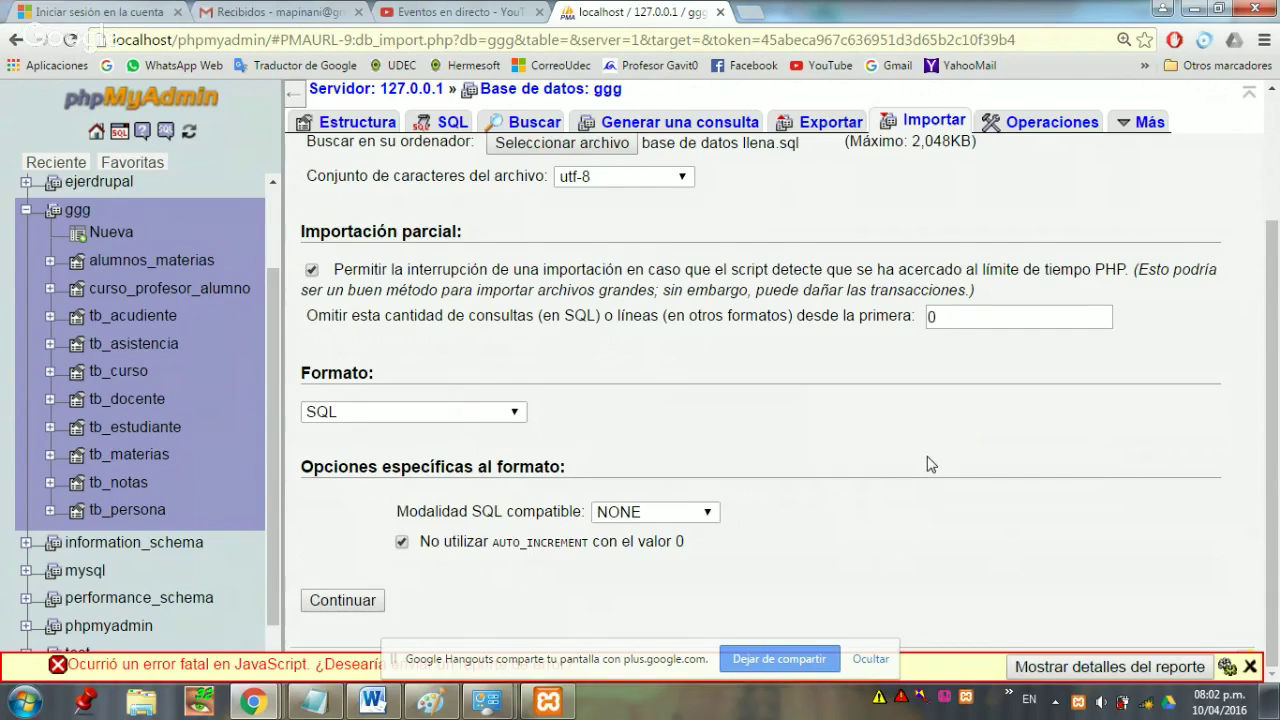
pyautogui.scroll(1, 930, 464)
pyautogui.scroll(3, 930, 464)
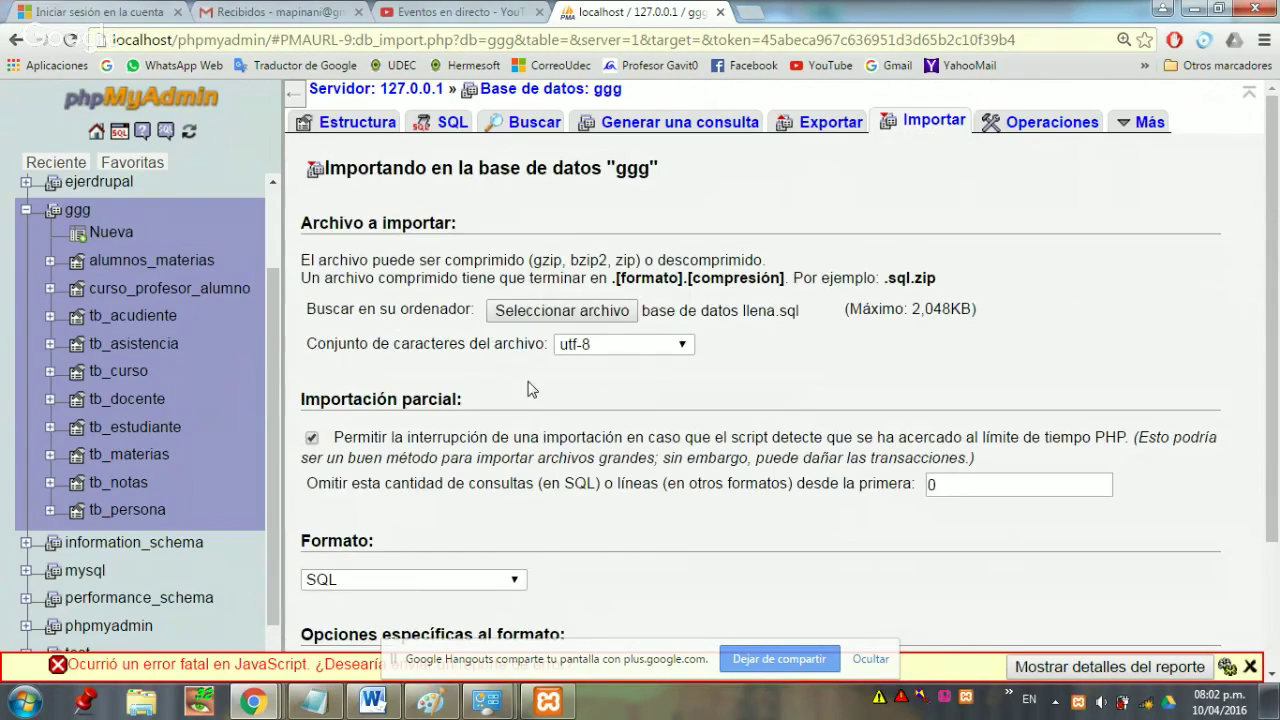
pyautogui.scroll(1, 275, 307)
pyautogui.scroll(-2, 275, 307)
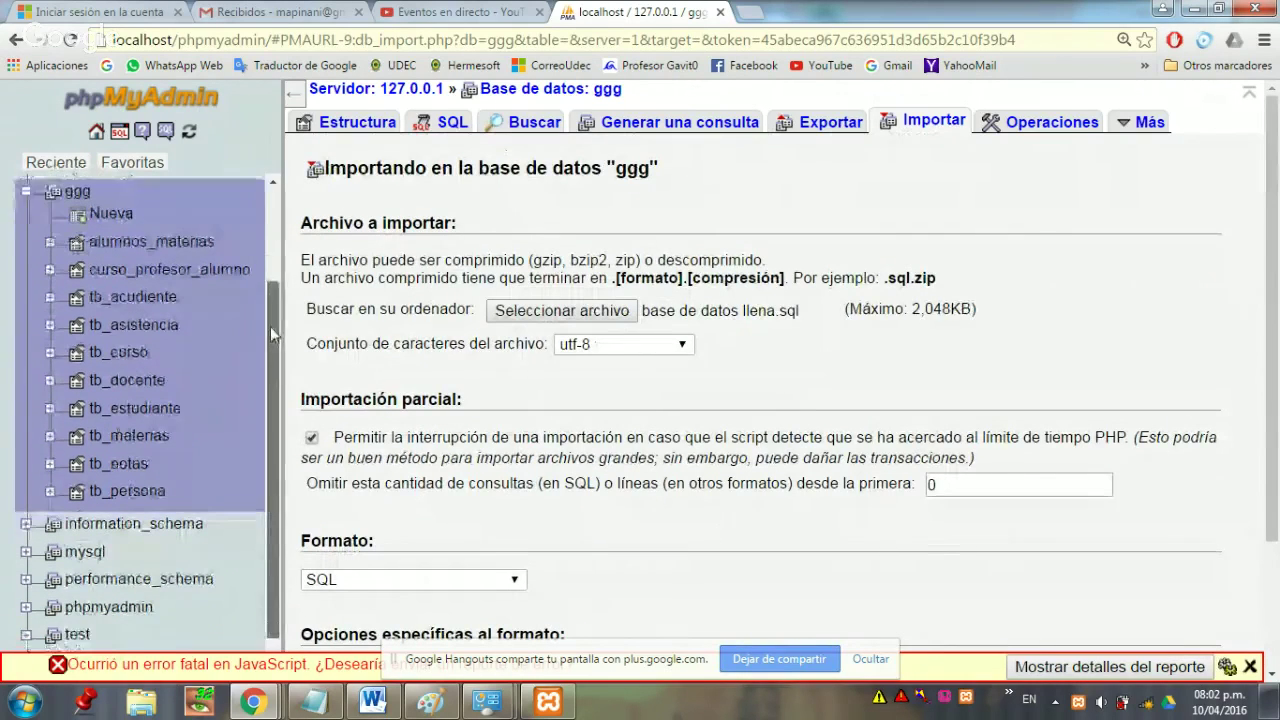
pyautogui.scroll(-3, 880, 606)
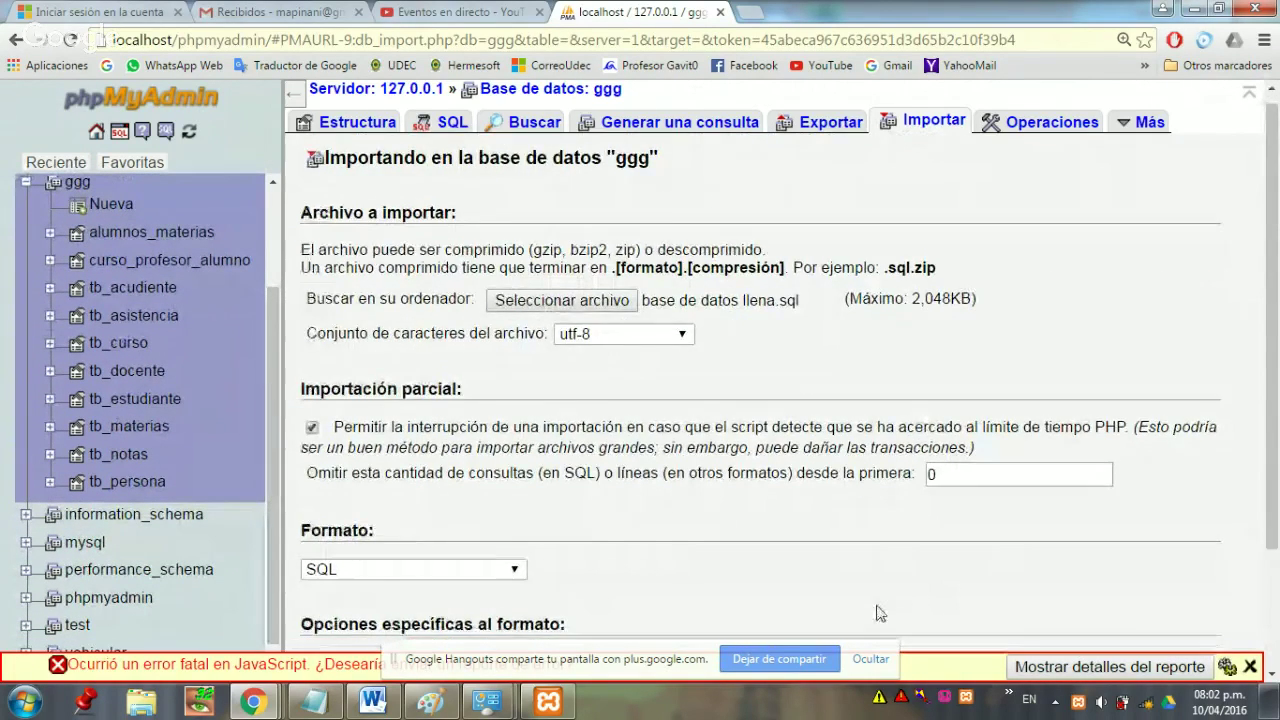
pyautogui.scroll(3, 872, 600)
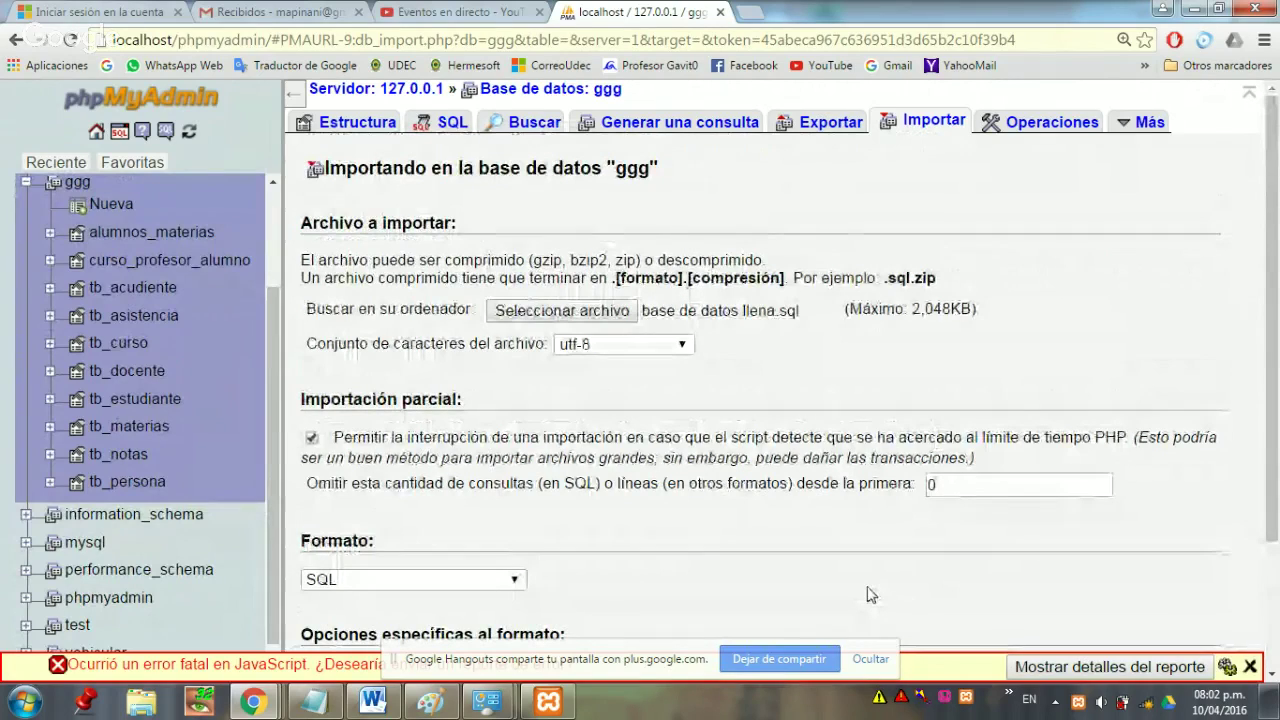
# - Open the operations page of the ggg database and review its rename, copy, drop and collation options
pyautogui.click(1048, 128)
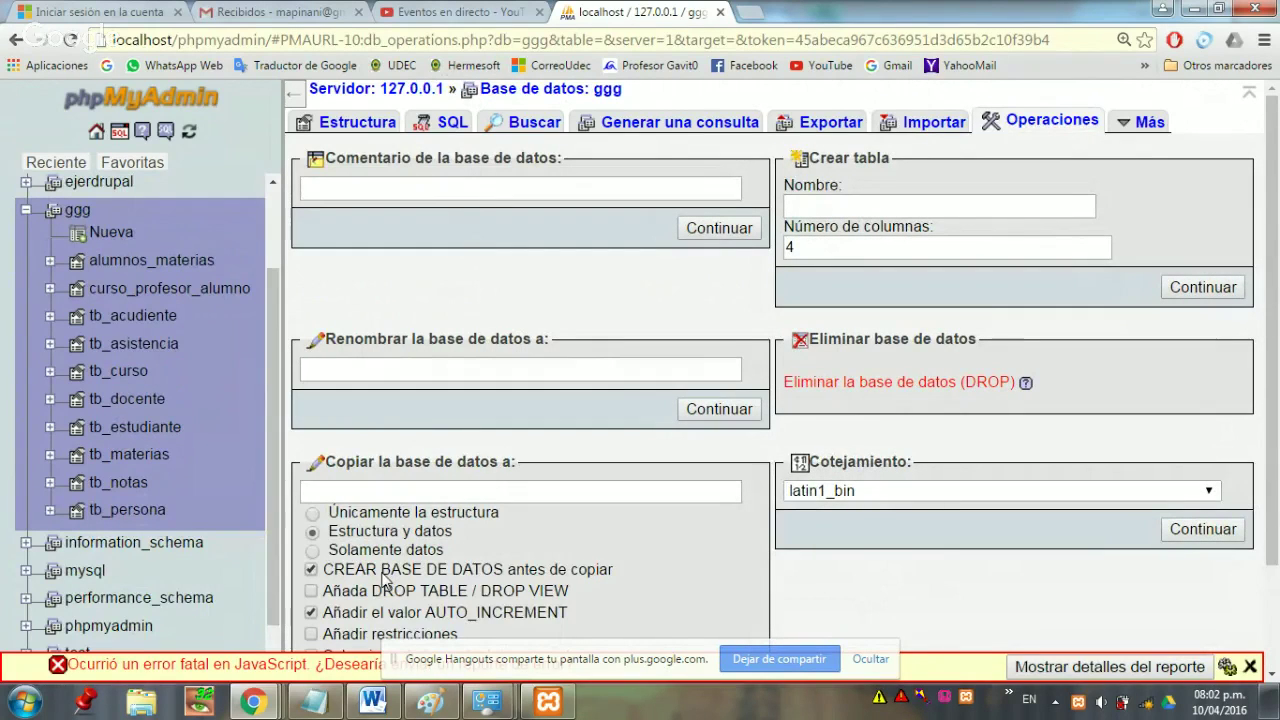
pyautogui.scroll(-1, 611, 554)
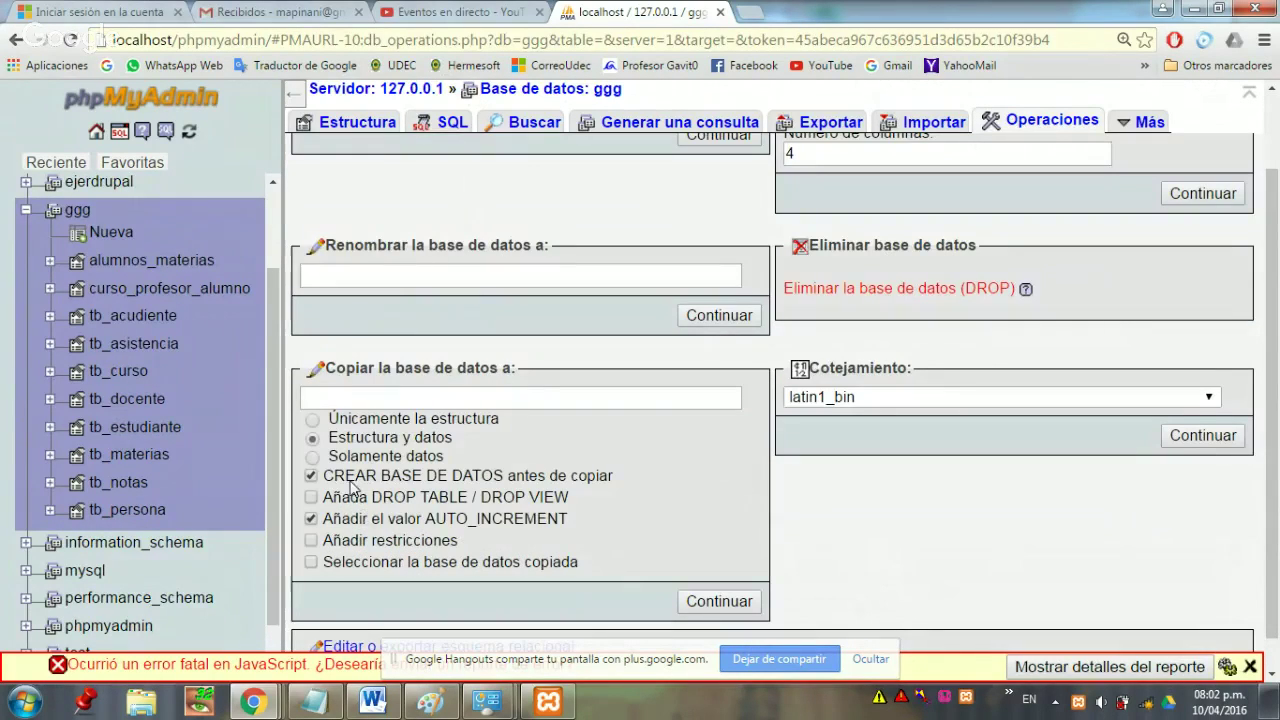
pyautogui.scroll(1, 616, 349)
pyautogui.scroll(1, 616, 350)
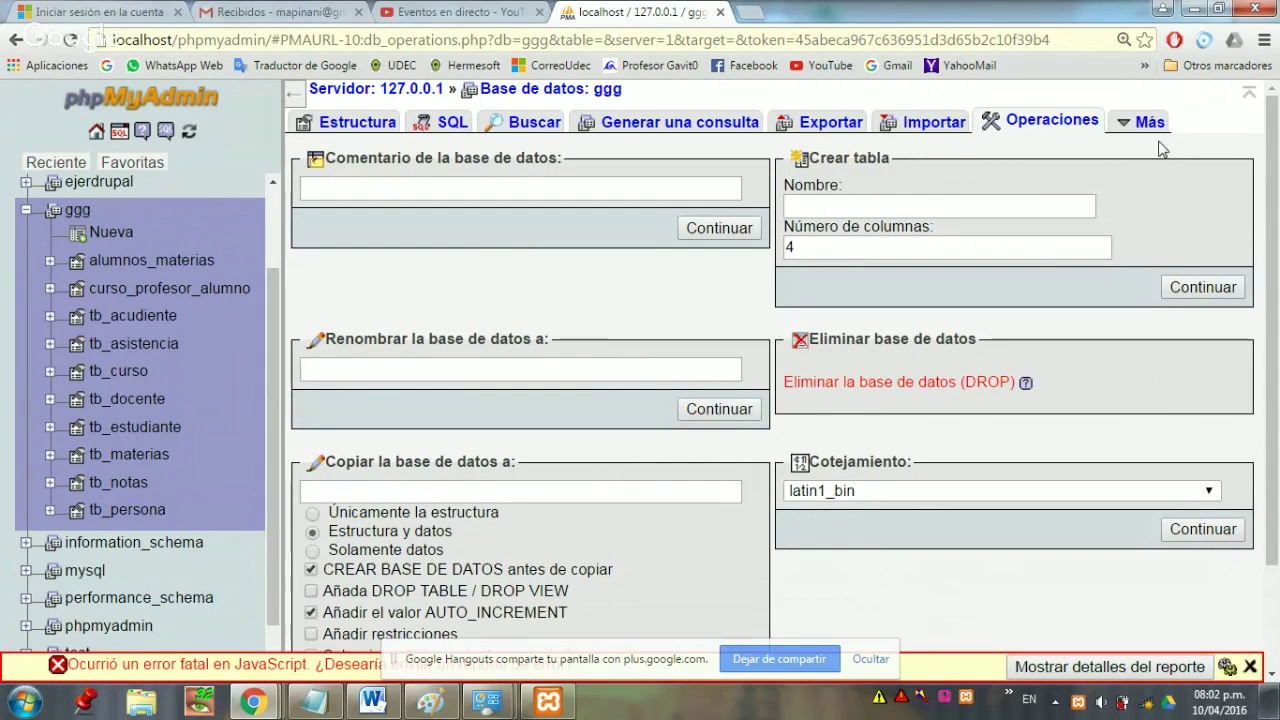
# - Open the privileges page of the ggg database and review the users with access and the additional database functions
pyautogui.moveTo(1143, 121)
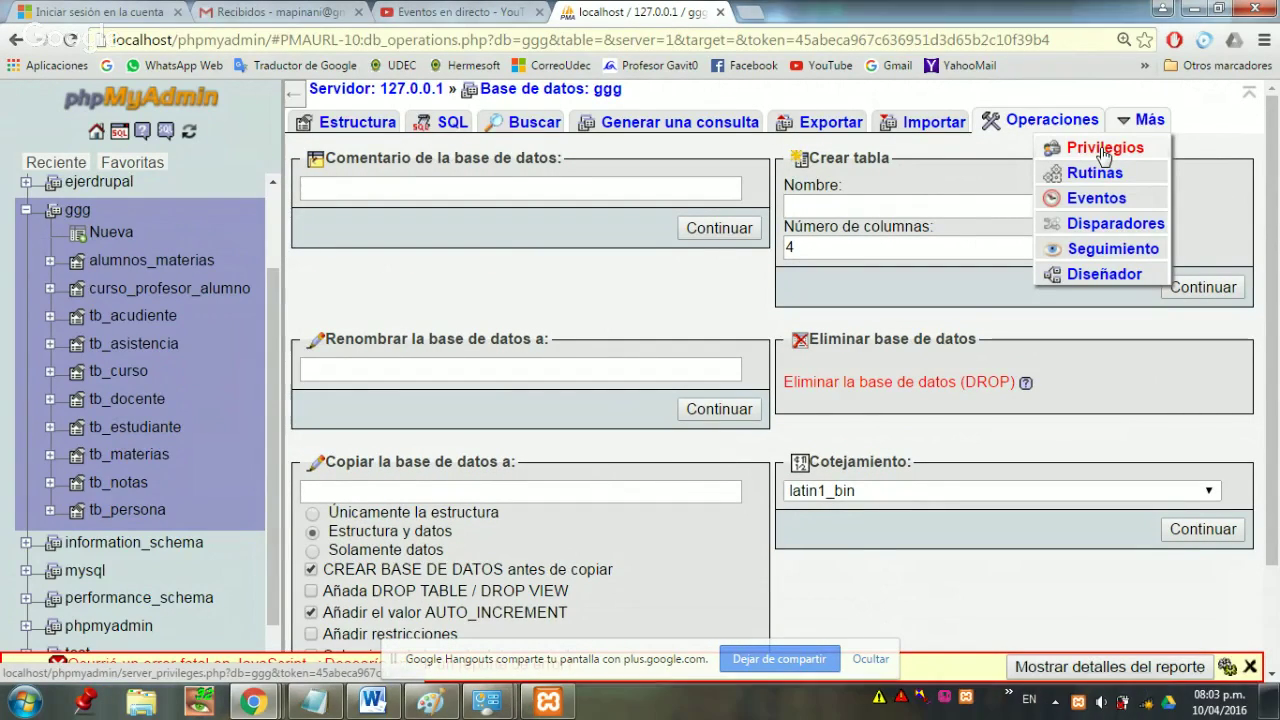
pyautogui.click(1104, 150)
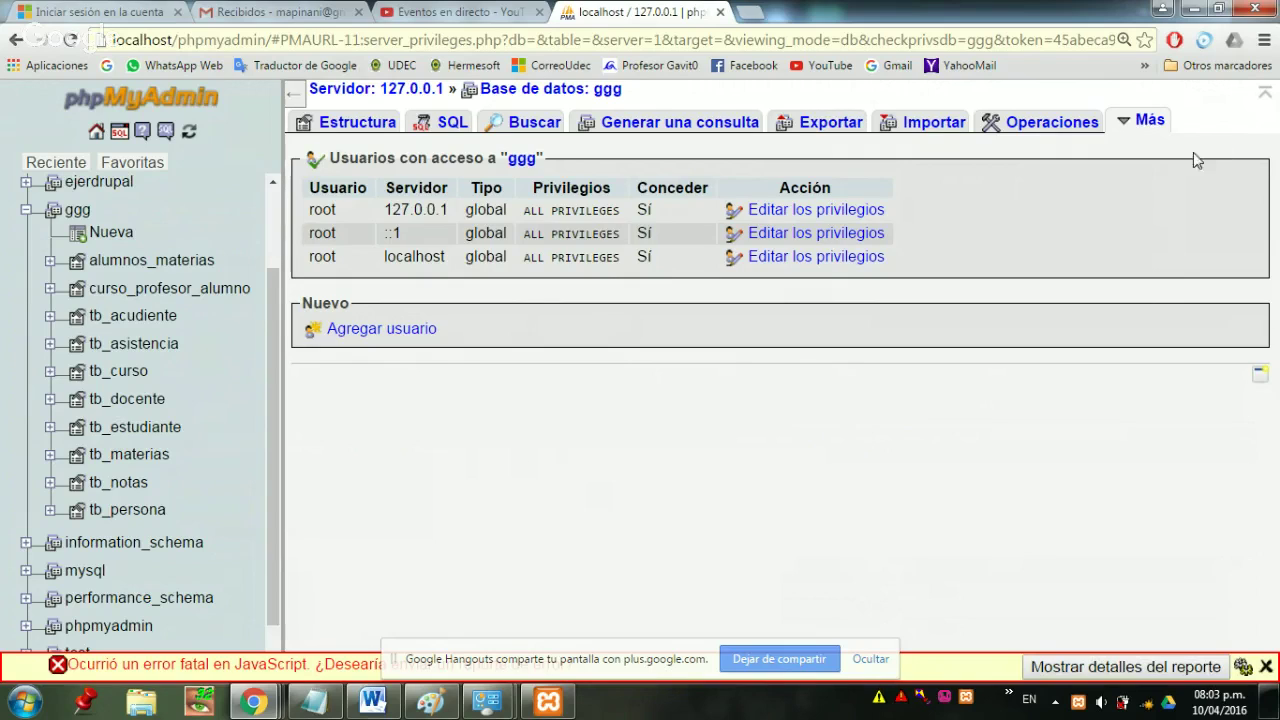
pyautogui.moveTo(1150, 122)
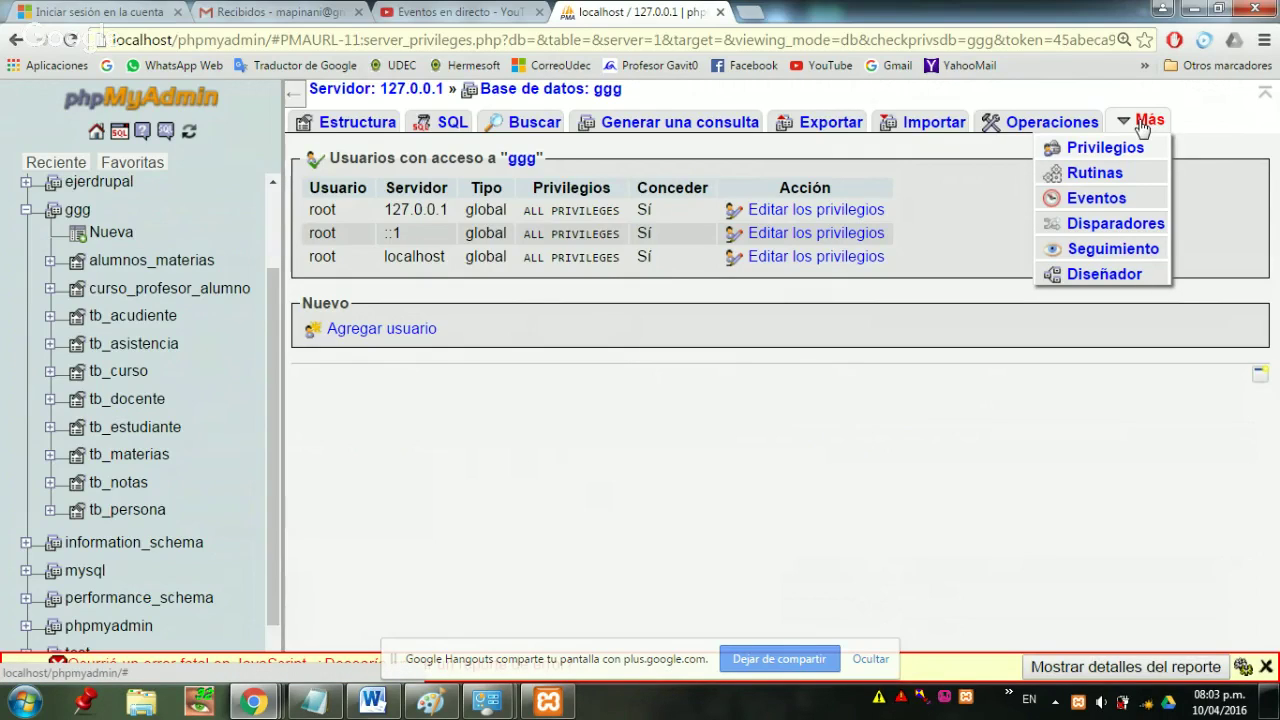
pyautogui.click(1098, 244)
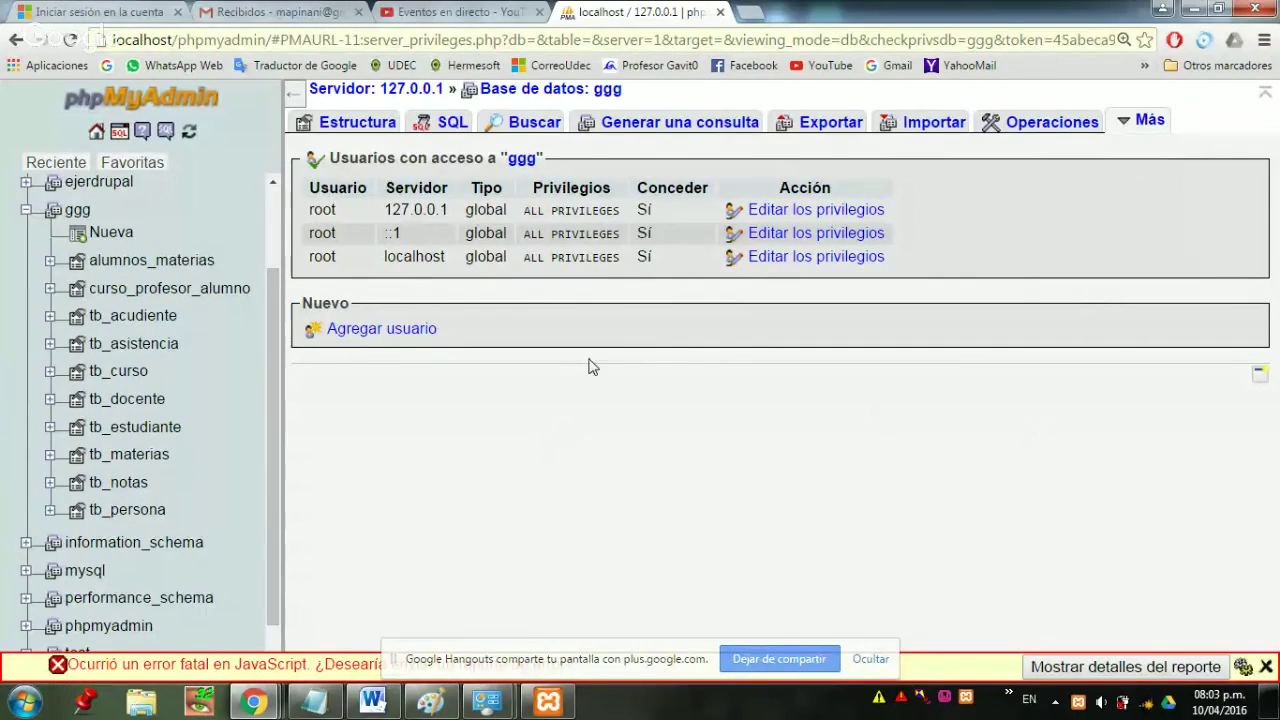
# - Collapse the ggg database in the navigation tree and open the form for creating a new database
pyautogui.moveTo(271, 354); pyautogui.dragTo(295, 240)
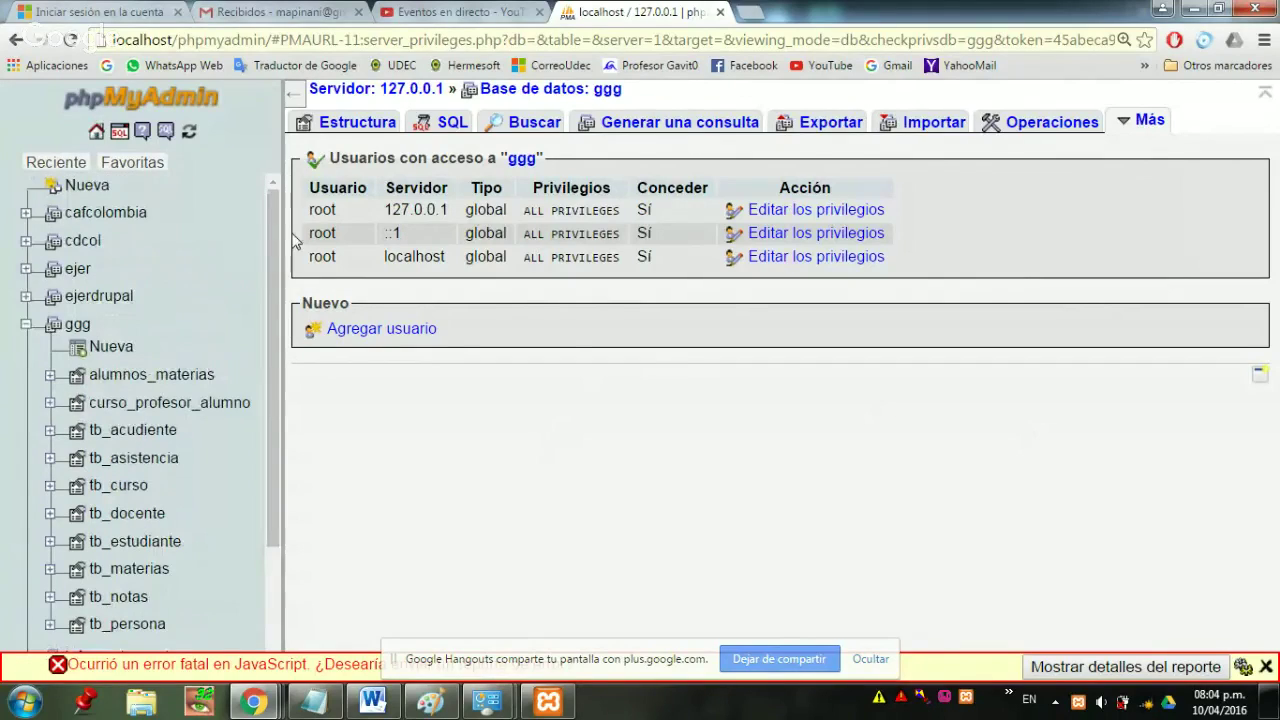
pyautogui.click(25, 324)
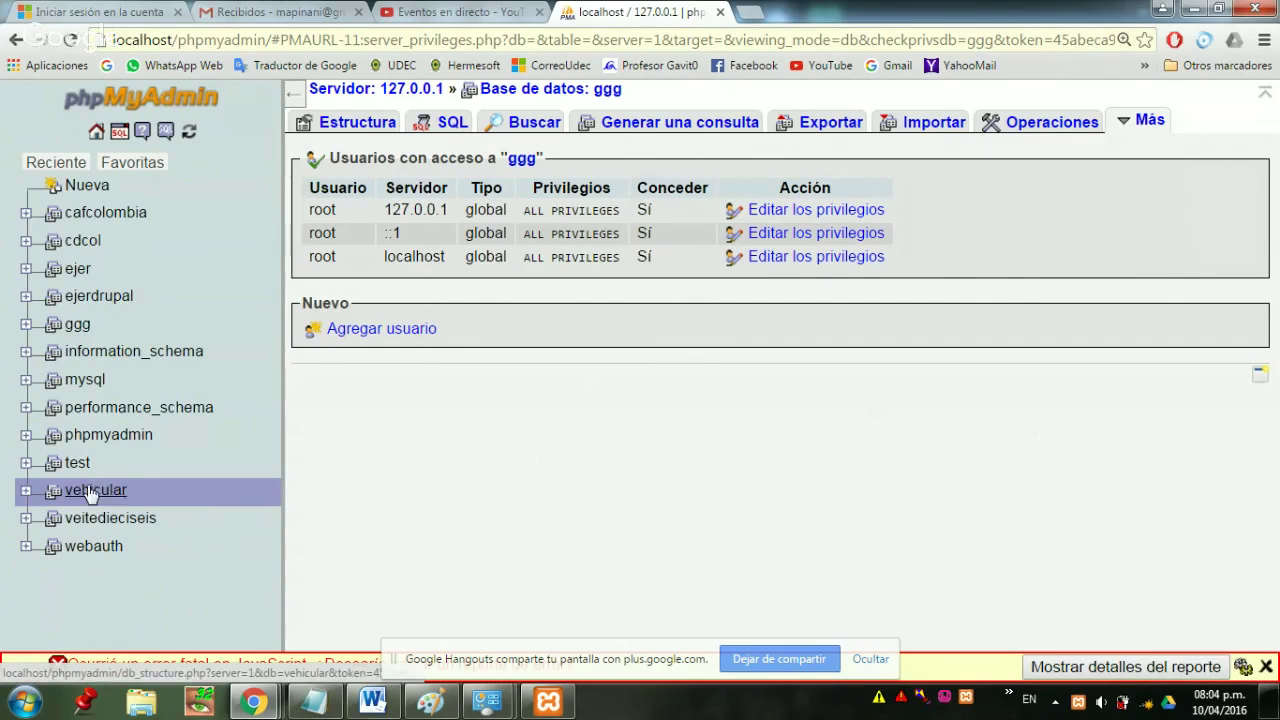
pyautogui.click(92, 194)
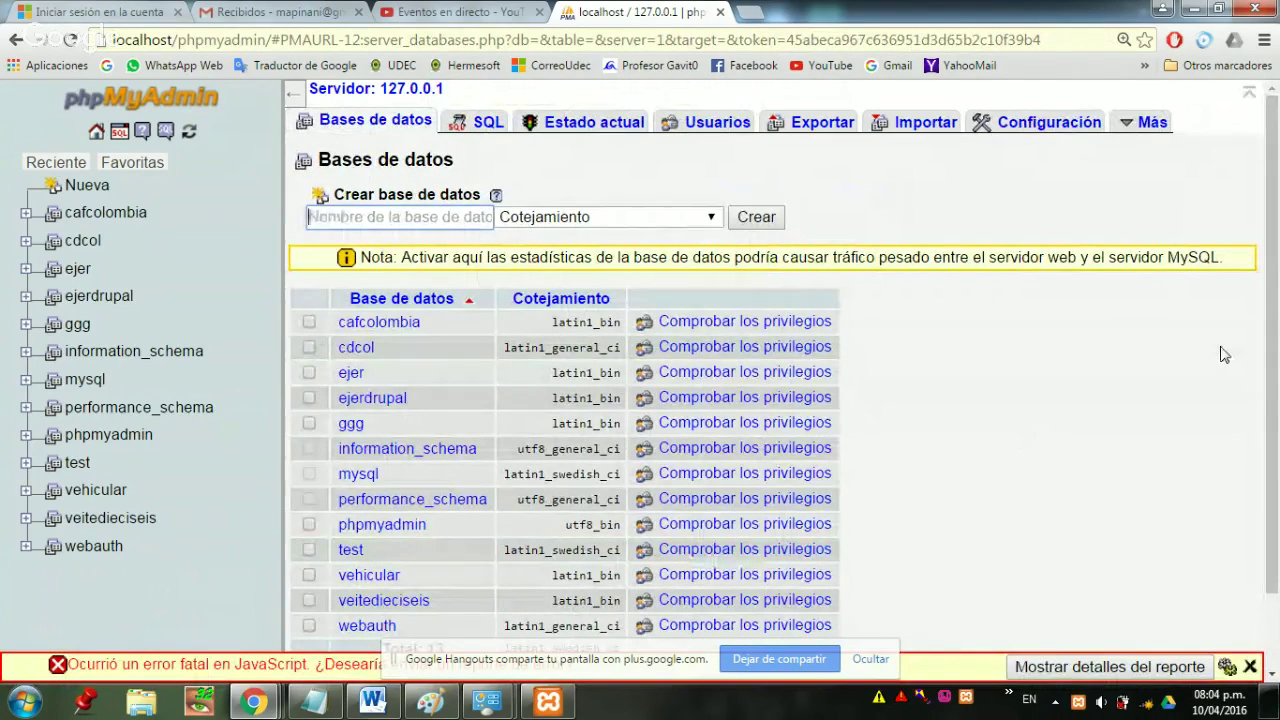
# - Create a database named ensayo with the latin1_bin collation and dismiss the notification
pyautogui.write('e')
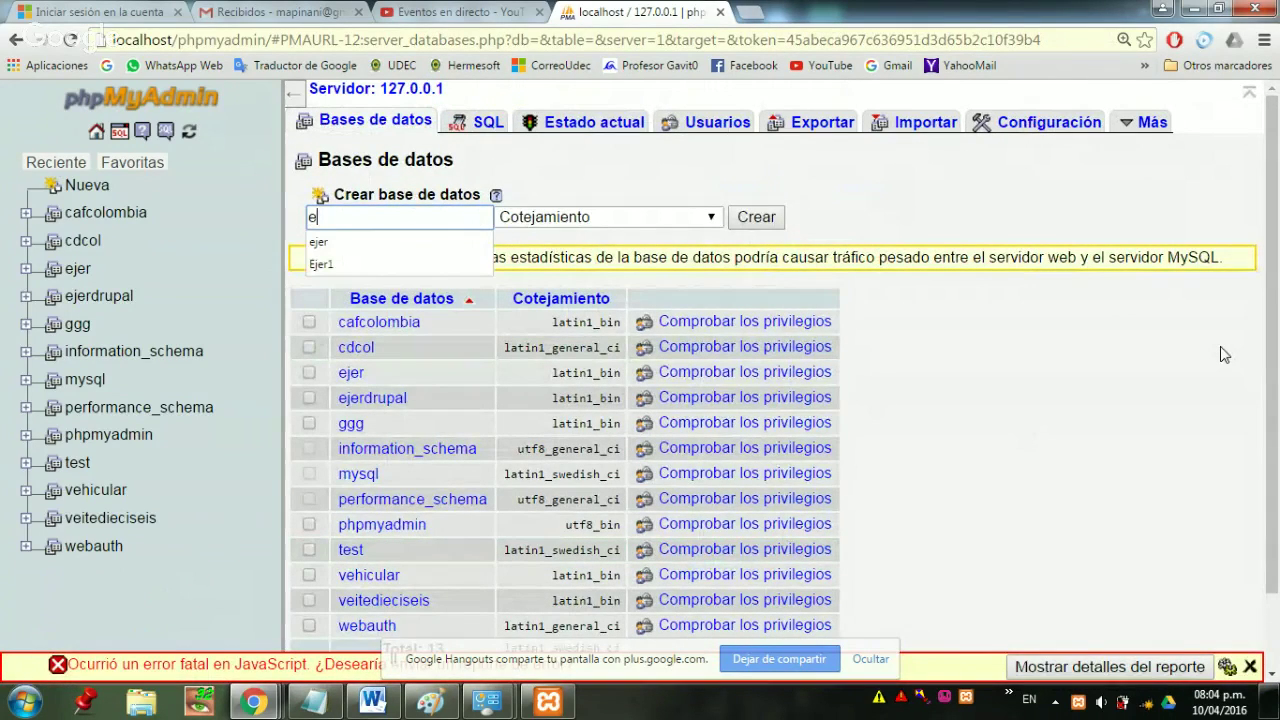
pyautogui.write('nsayo')
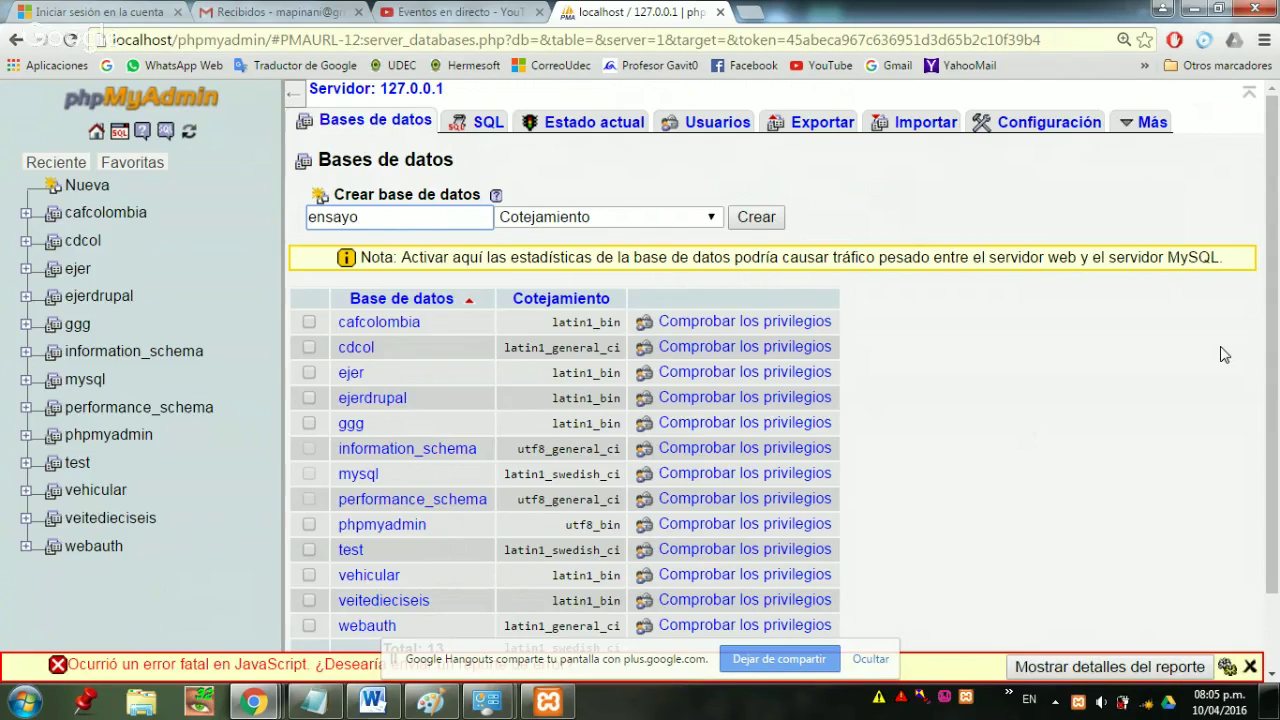
pyautogui.click(714, 219)
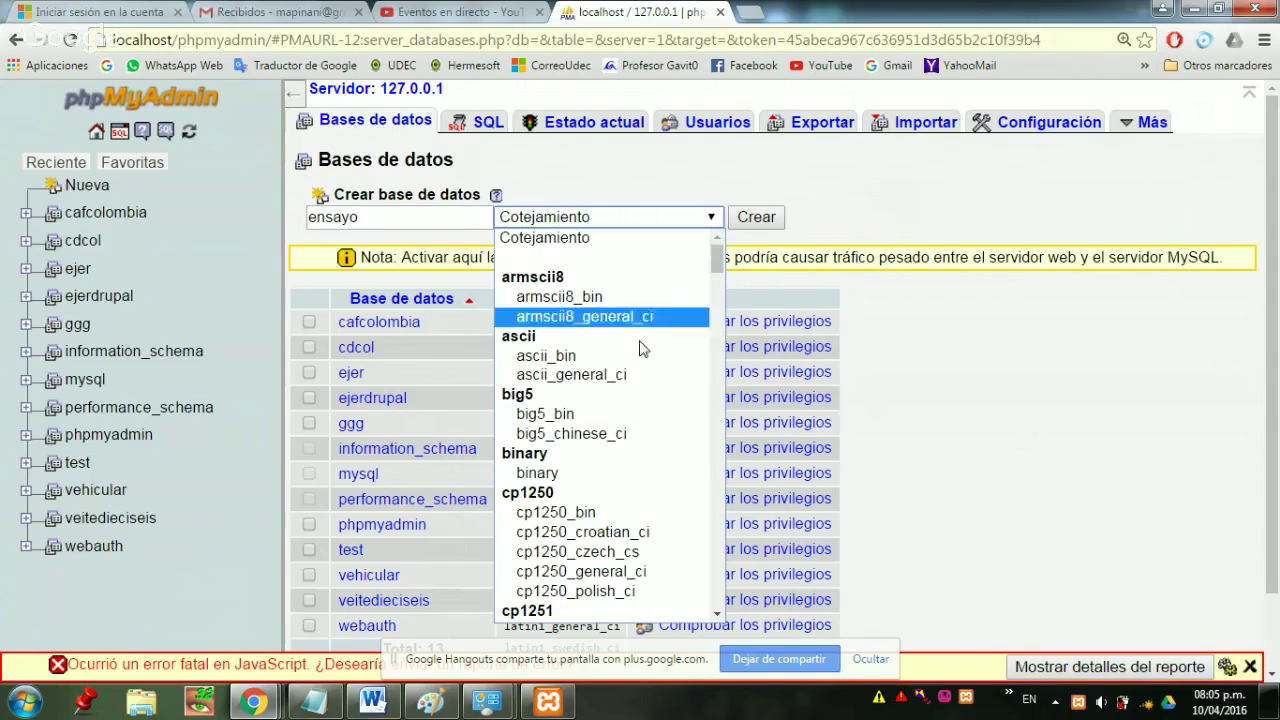
pyautogui.click(595, 223)
pyautogui.press('l')
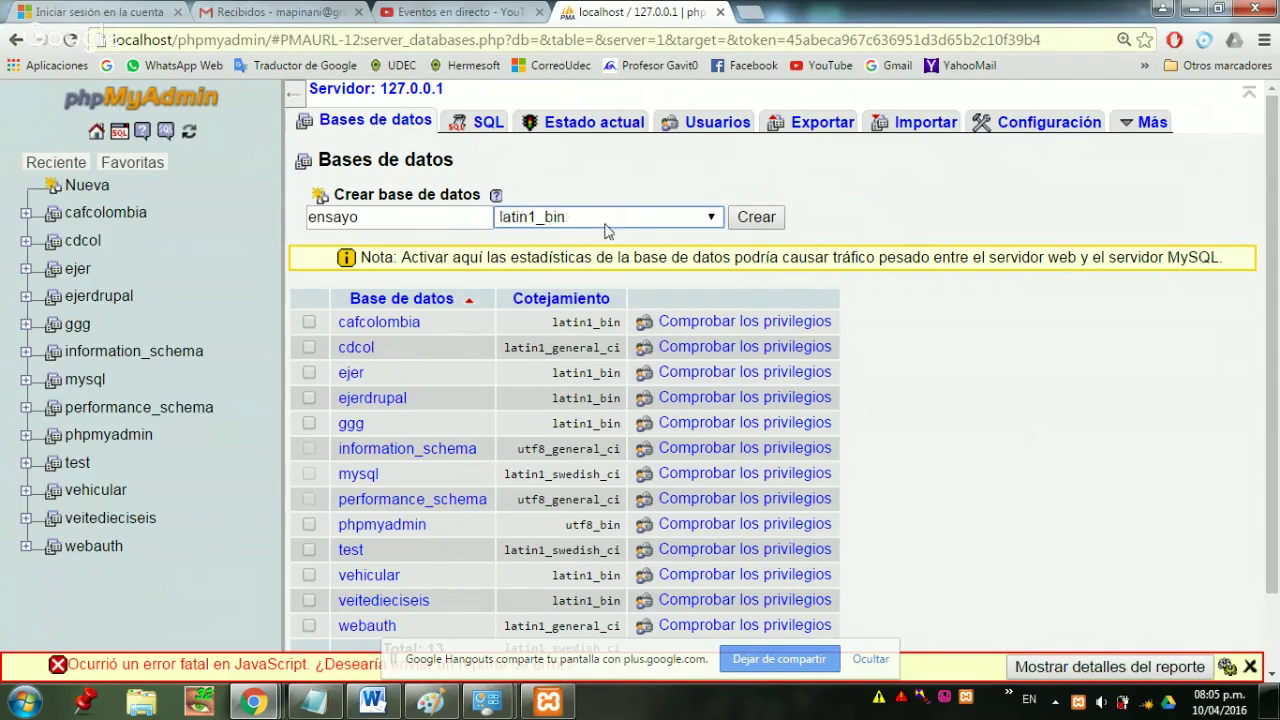
pyautogui.click(712, 218)
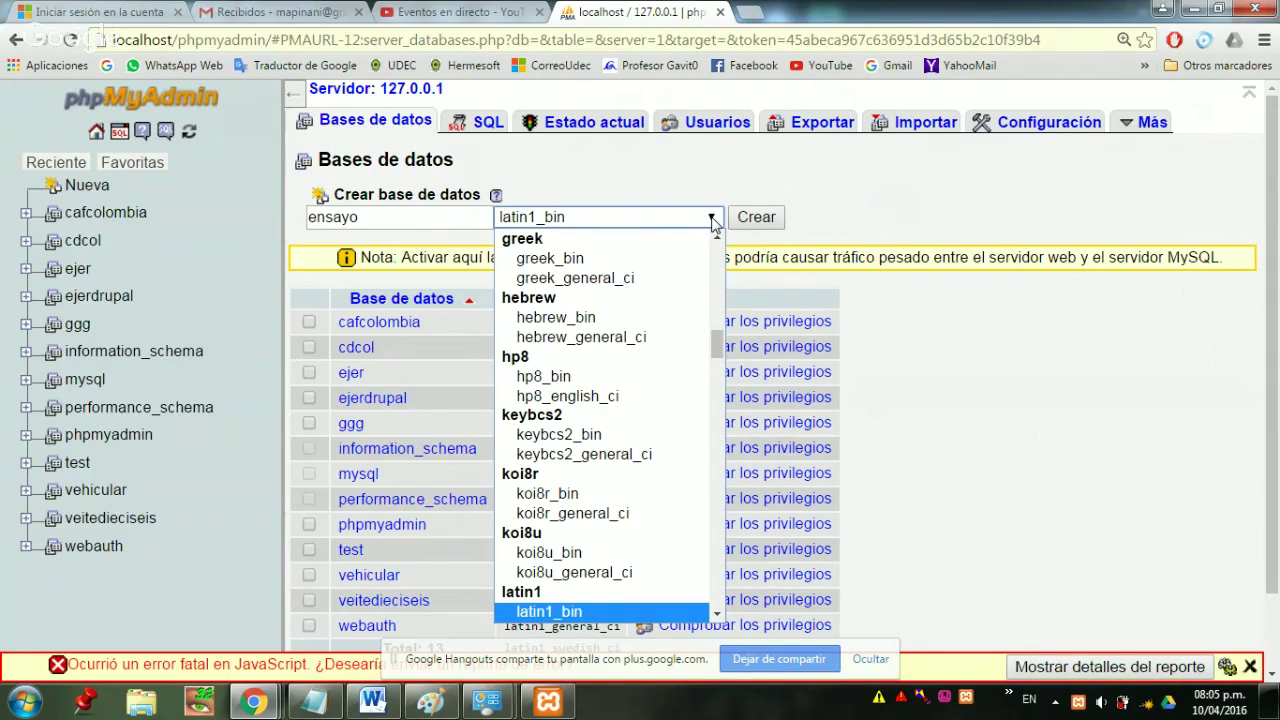
pyautogui.click(713, 220)
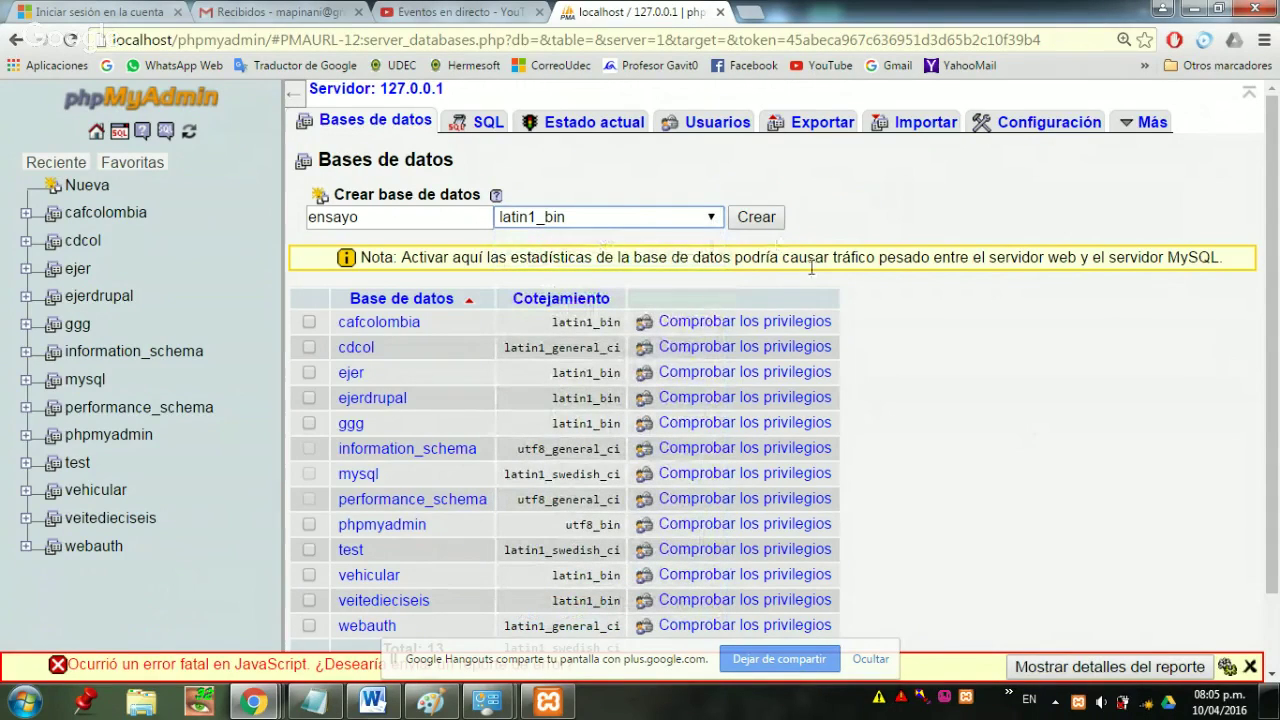
pyautogui.click(775, 224)
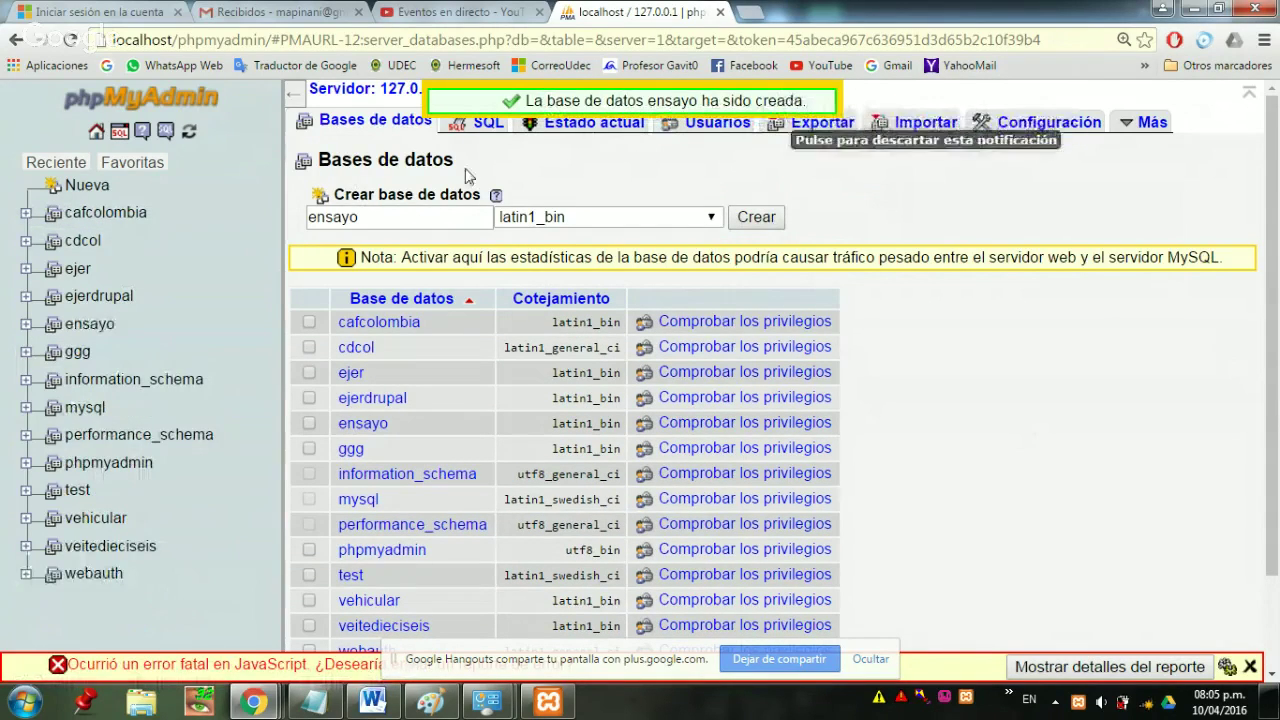
pyautogui.click(780, 98)
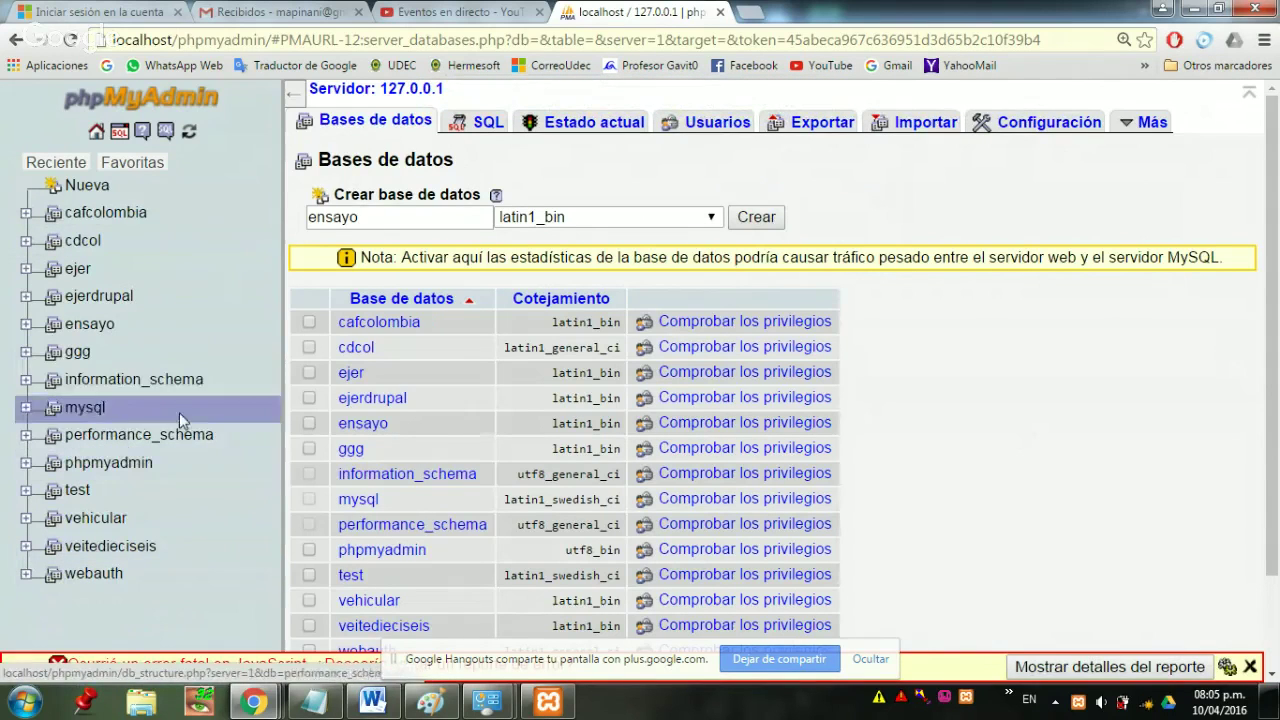
# - Expand the ensayo database in the navigation tree and compare its contents with the tables of the ejer database
pyautogui.click(27, 325)
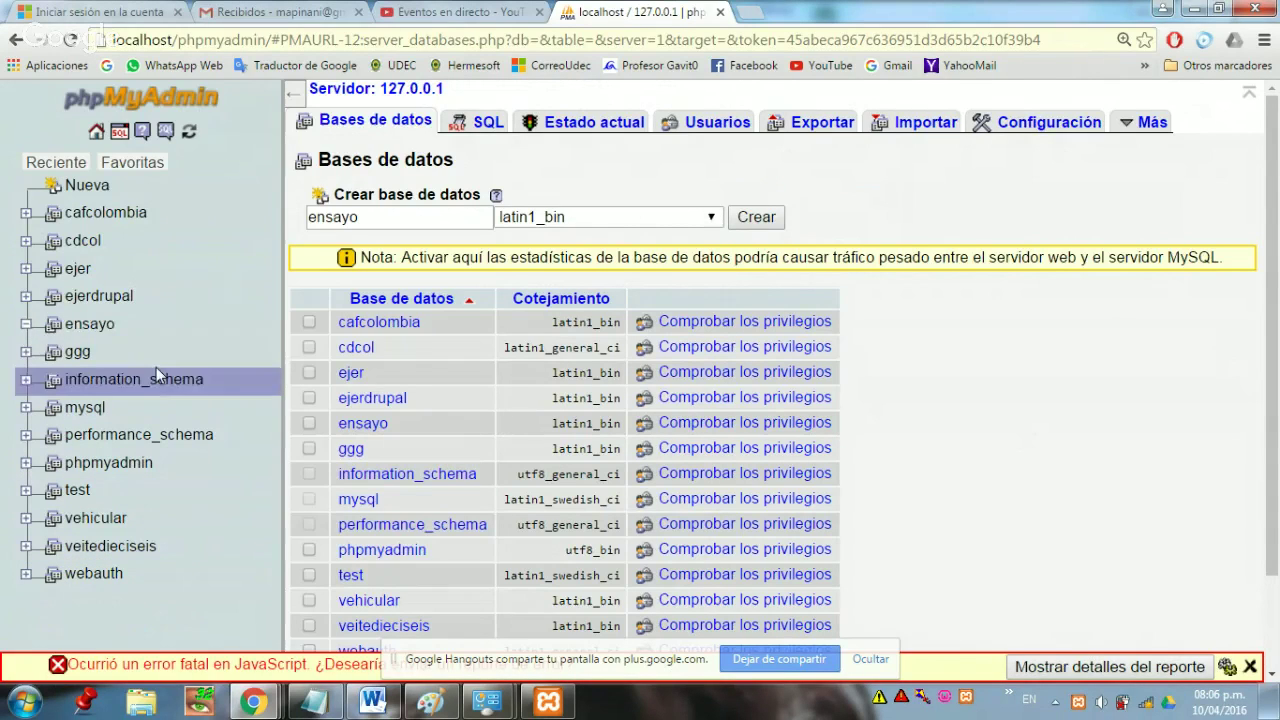
pyautogui.click(27, 270)
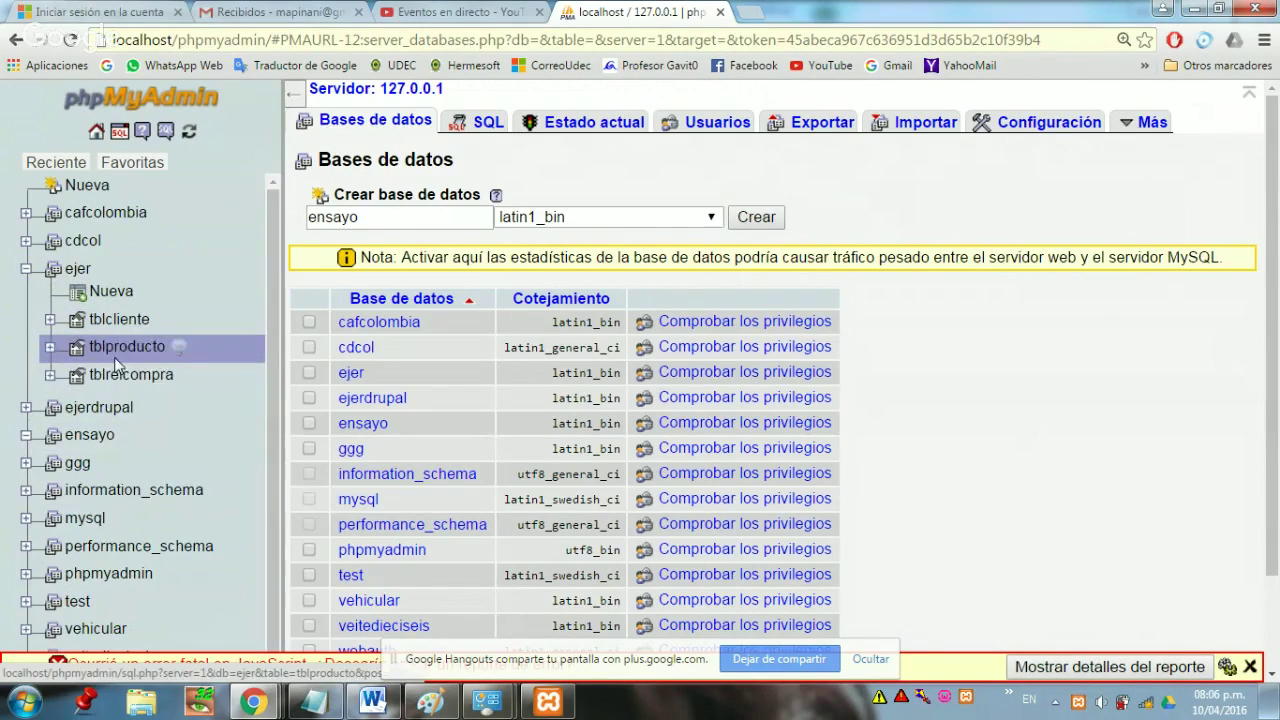
pyautogui.click(27, 268)
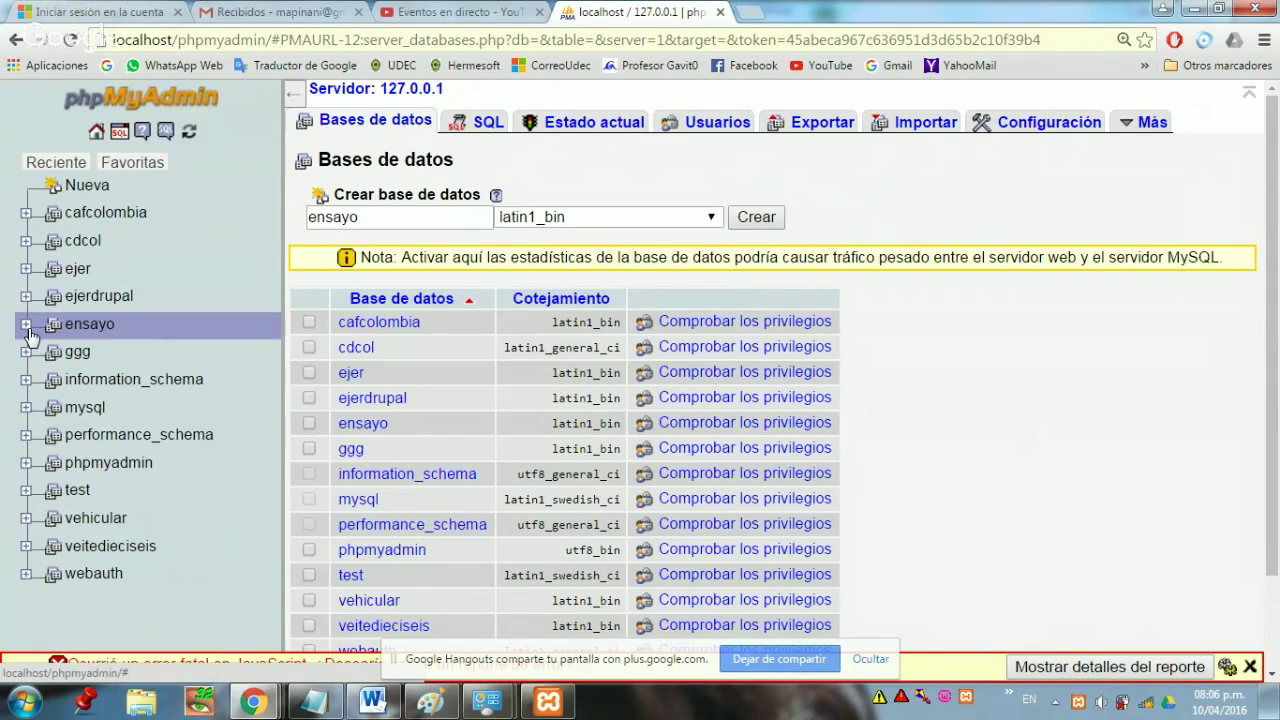
pyautogui.click(27, 326)
# - Switch to Windows Explorer and browse from the Udec library through 02 Clases and 00 Proyectos Semestre to the VehicularMS folder
pyautogui.moveTo(37, 578)
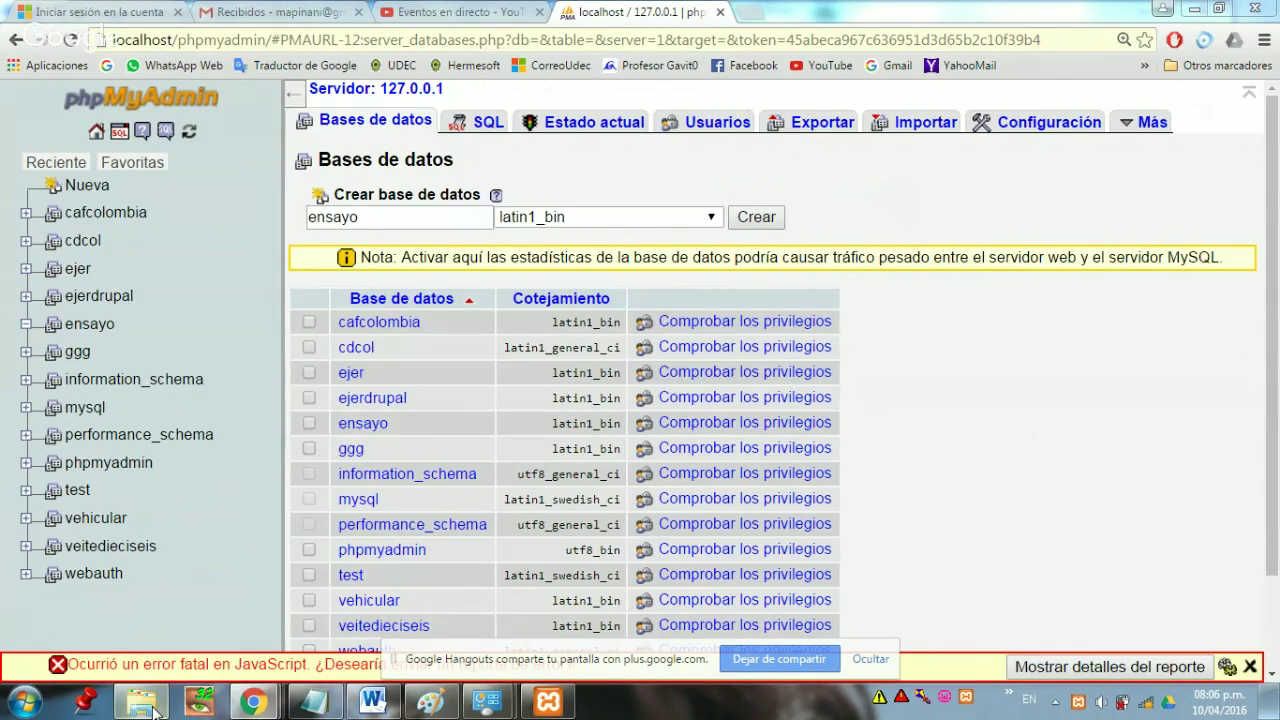
pyautogui.click(153, 710)
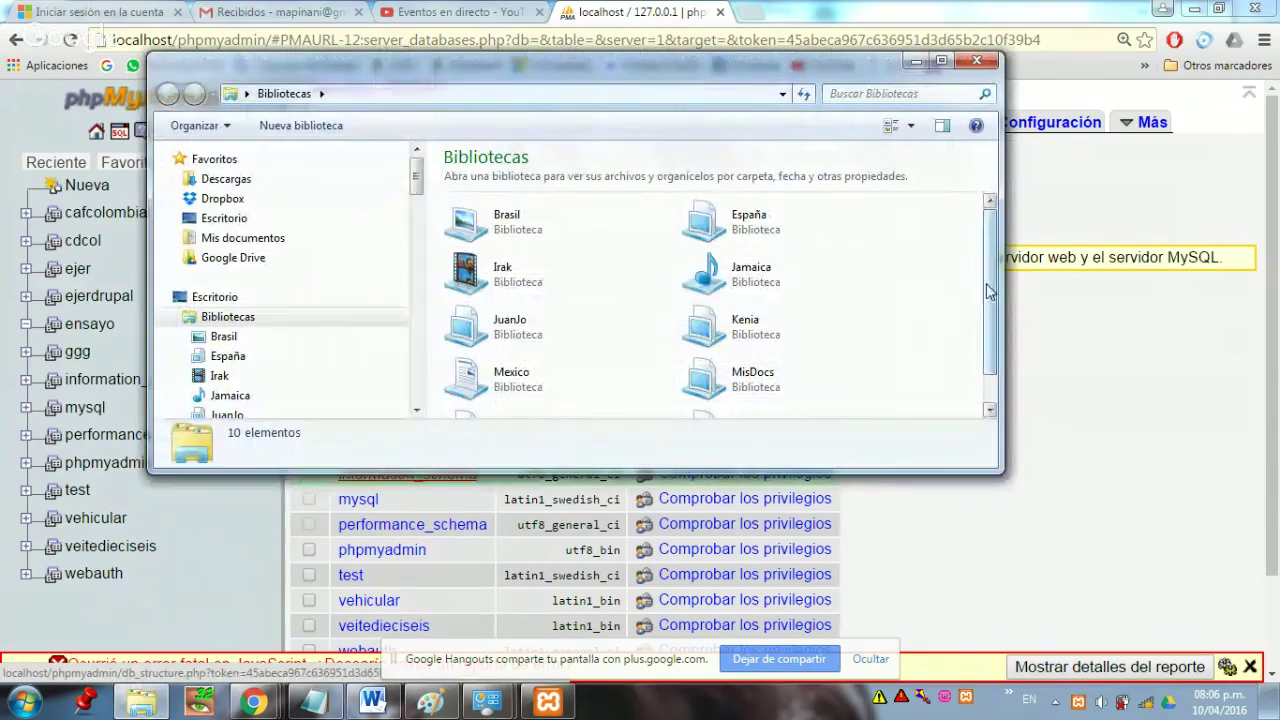
pyautogui.scroll(-2, 980, 372)
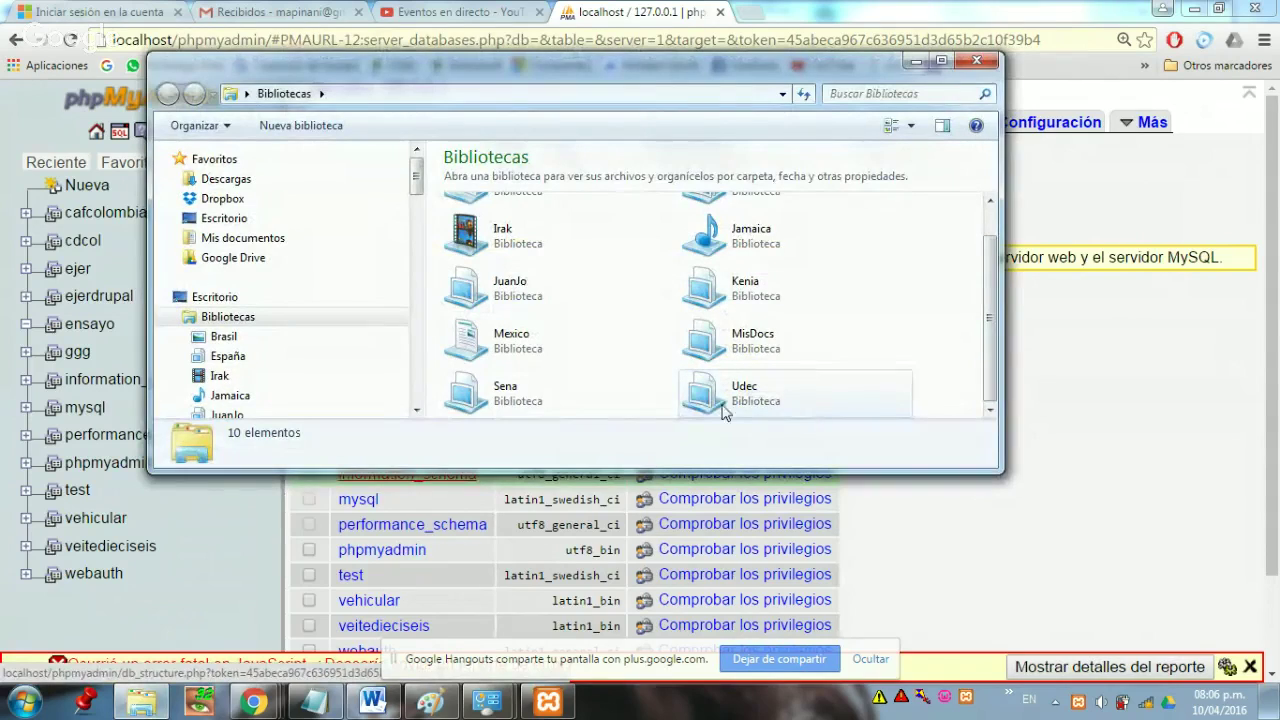
pyautogui.click(474, 393)
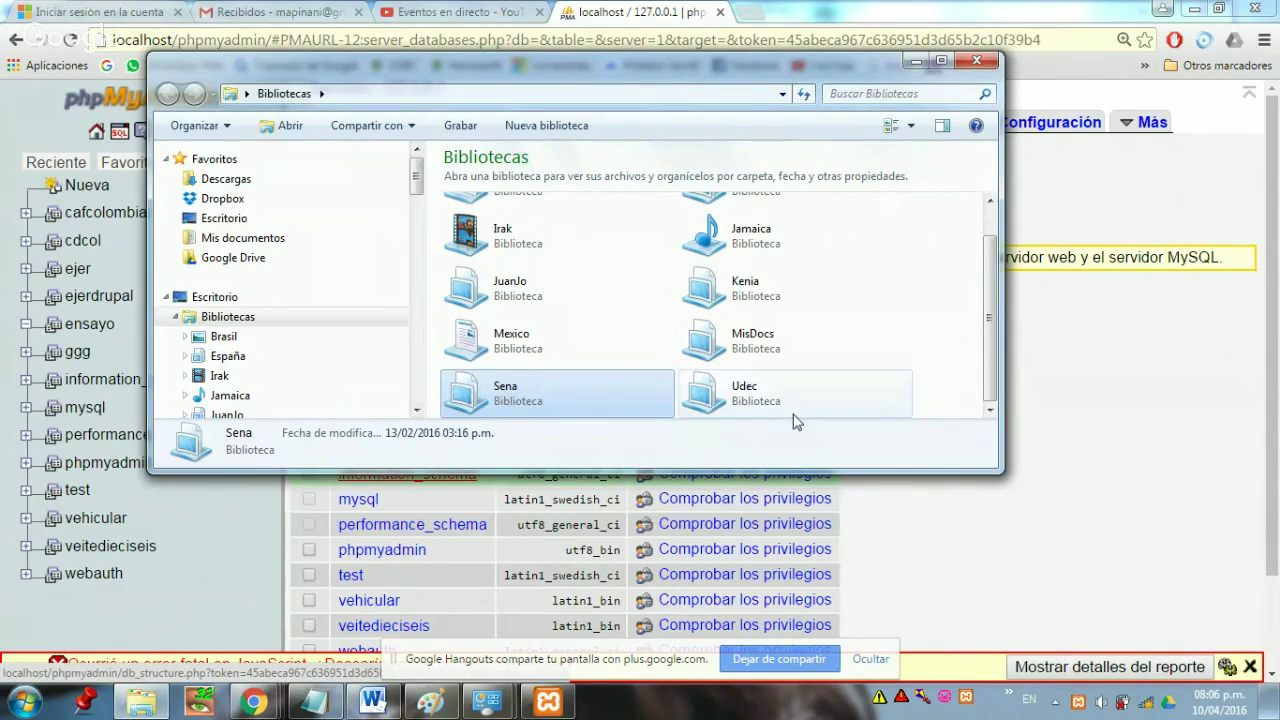
pyautogui.doubleClick(749, 397)
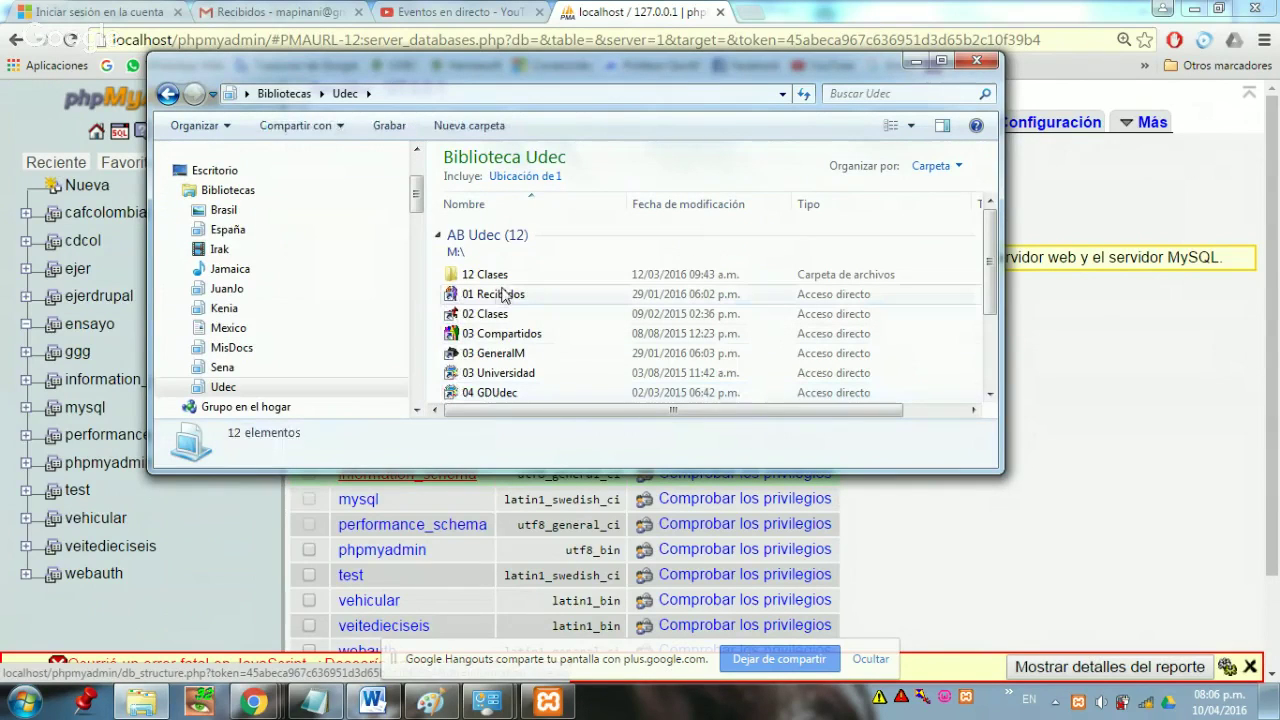
pyautogui.doubleClick(488, 315)
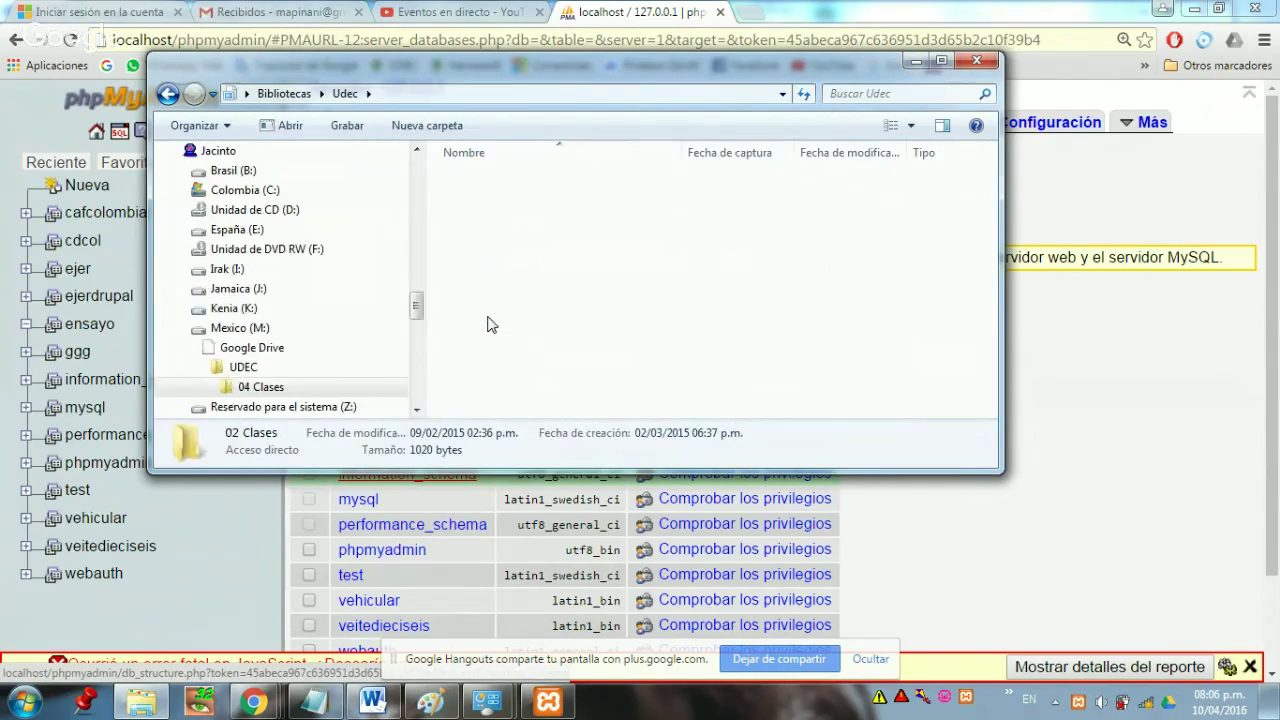
pyautogui.doubleClick(541, 179)
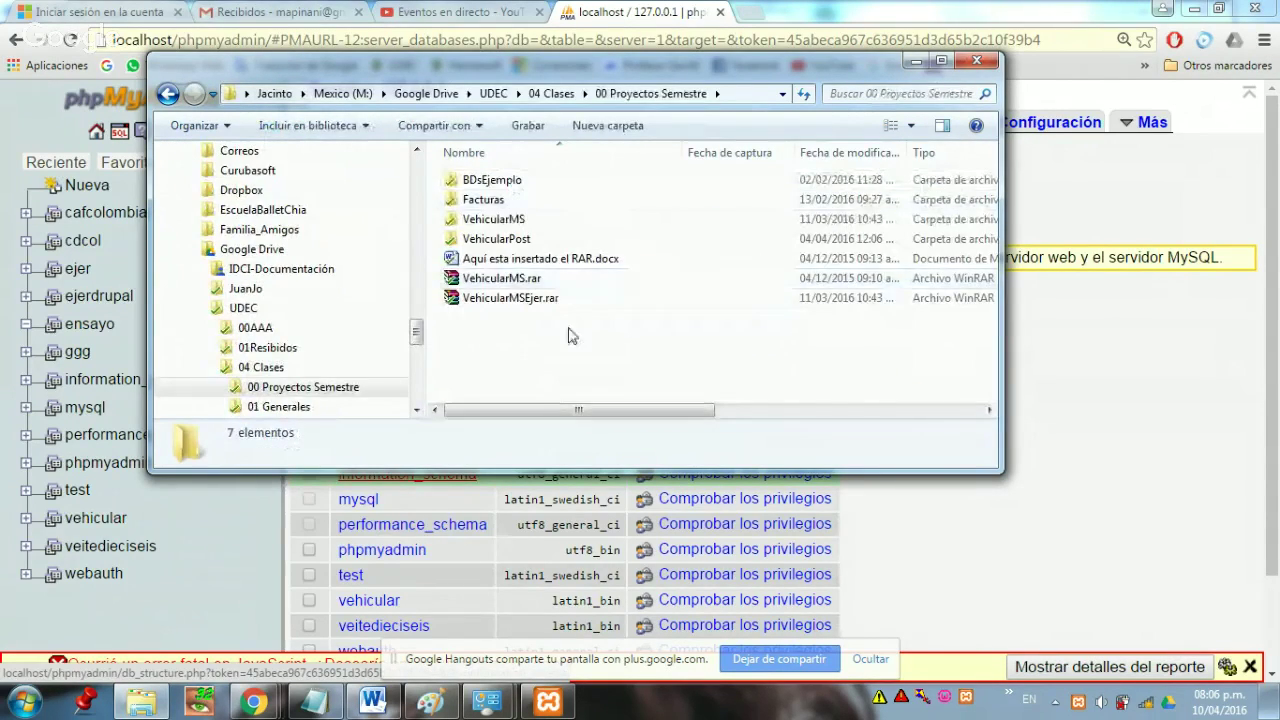
pyautogui.doubleClick(493, 218)
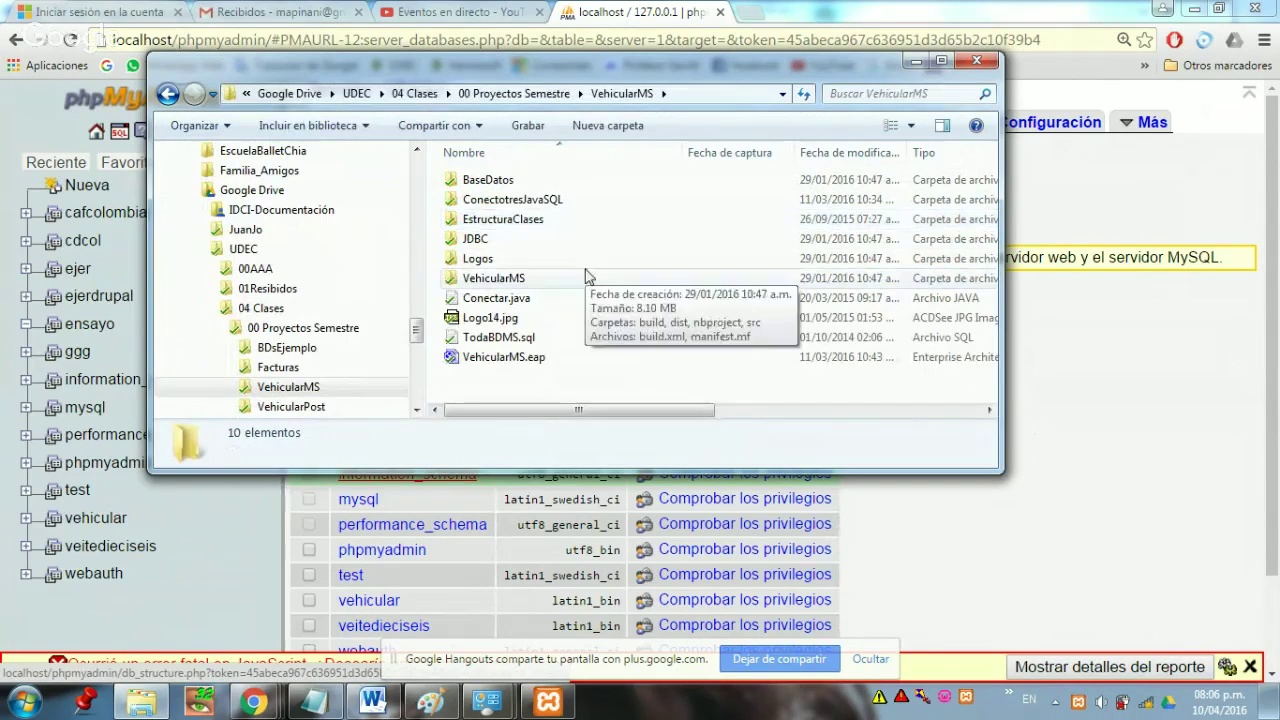
# - Open the TodaBDMS.sql script from the VehicularMS folder in Notepad++
pyautogui.click(474, 342)
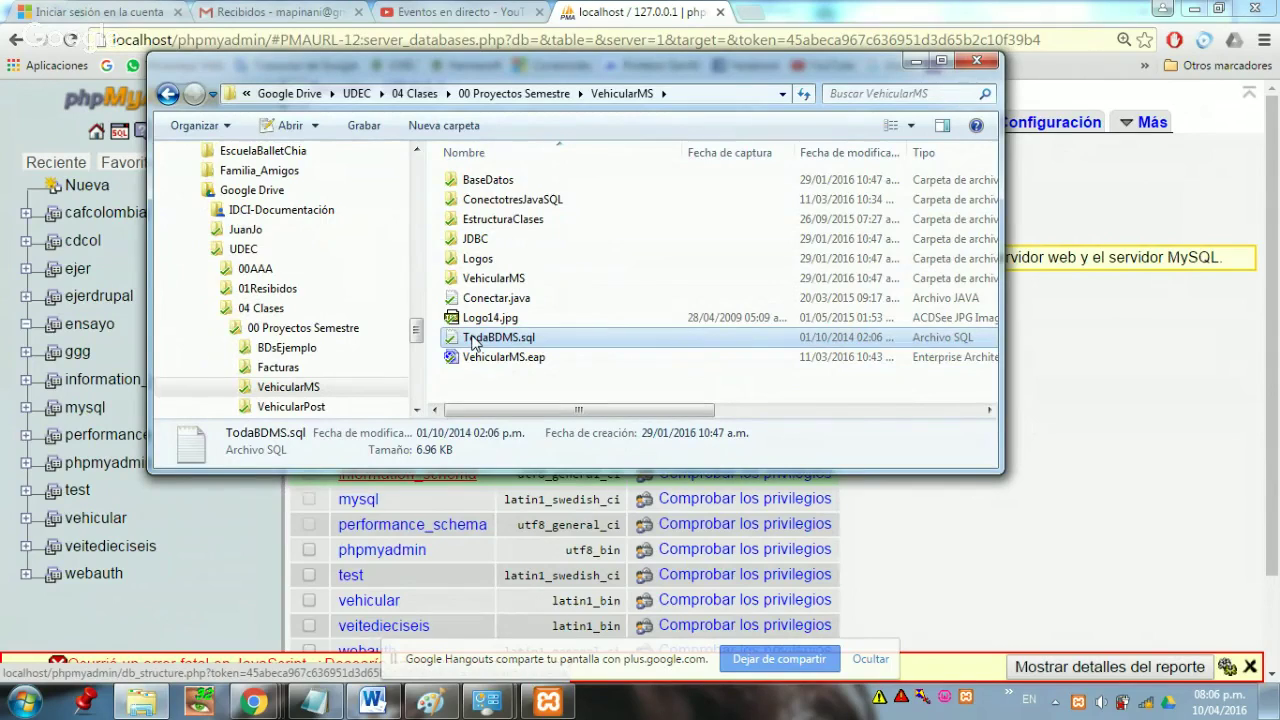
pyautogui.doubleClick(473, 340)
pyautogui.rightClick(471, 337)
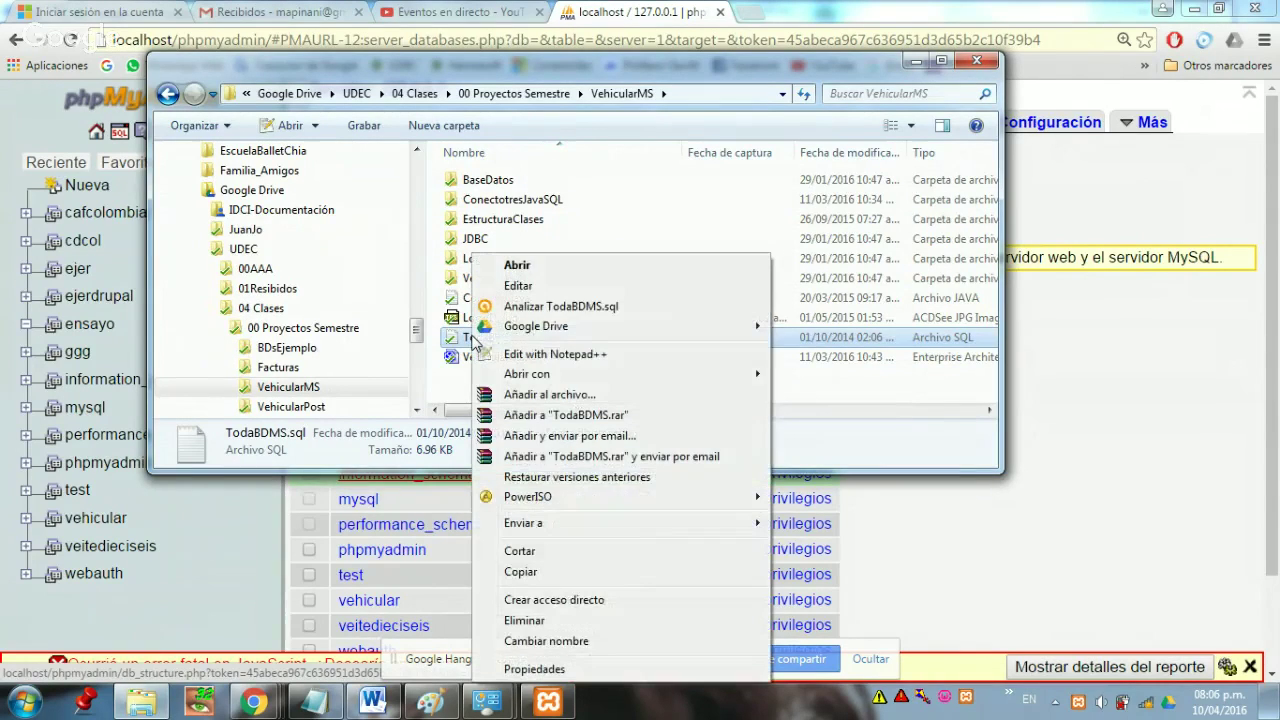
pyautogui.click(566, 356)
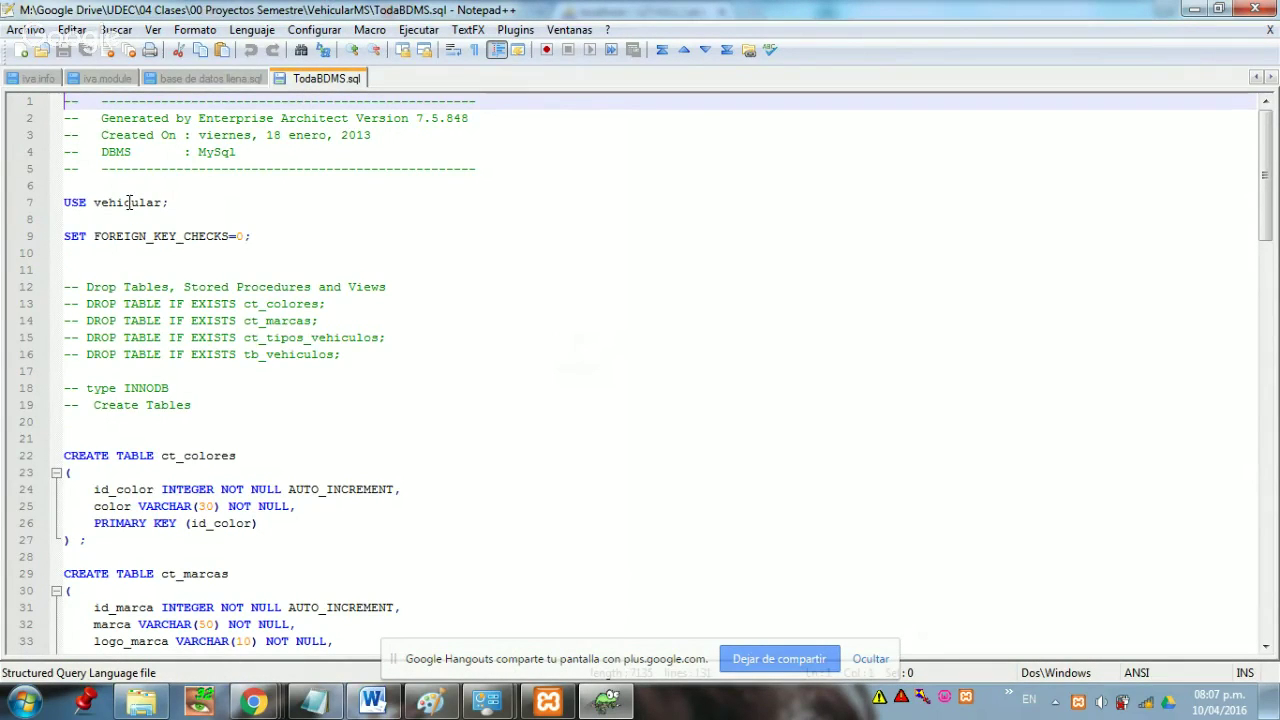
# - Change the database name in the script's USE statement on line 7 to ensayo
pyautogui.moveTo(93, 202); pyautogui.dragTo(165, 202)
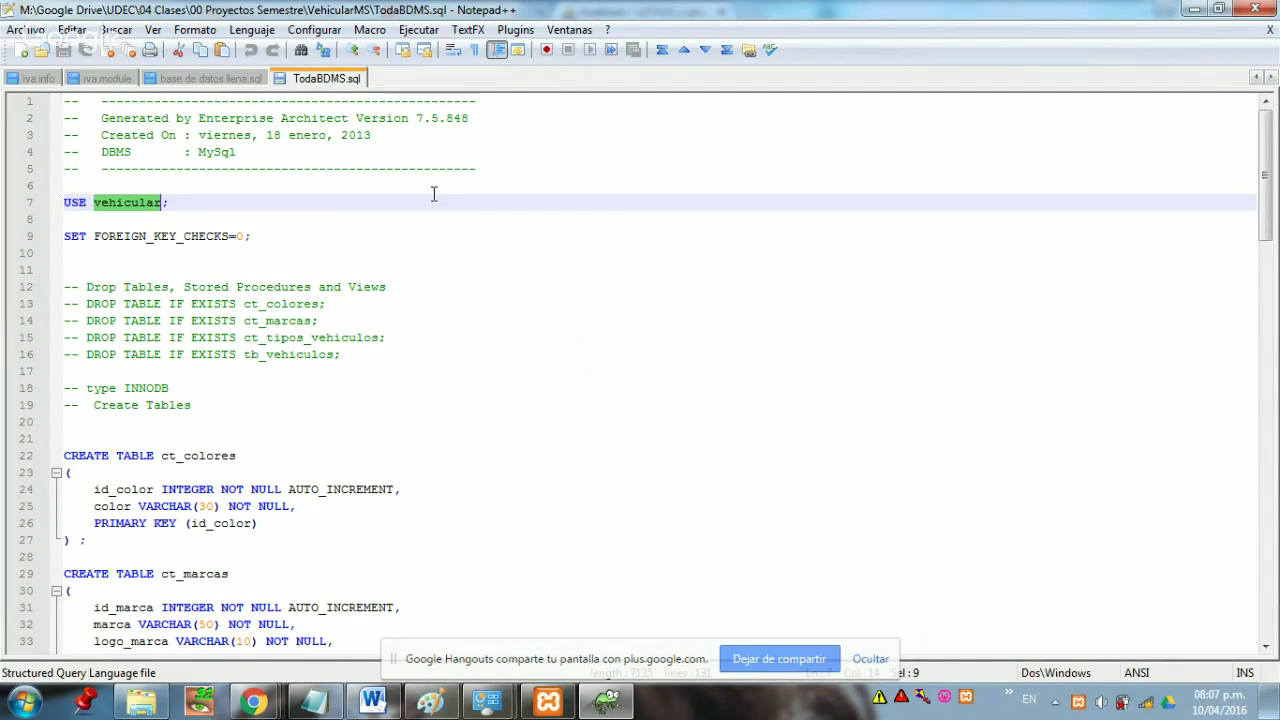
pyautogui.write('e')
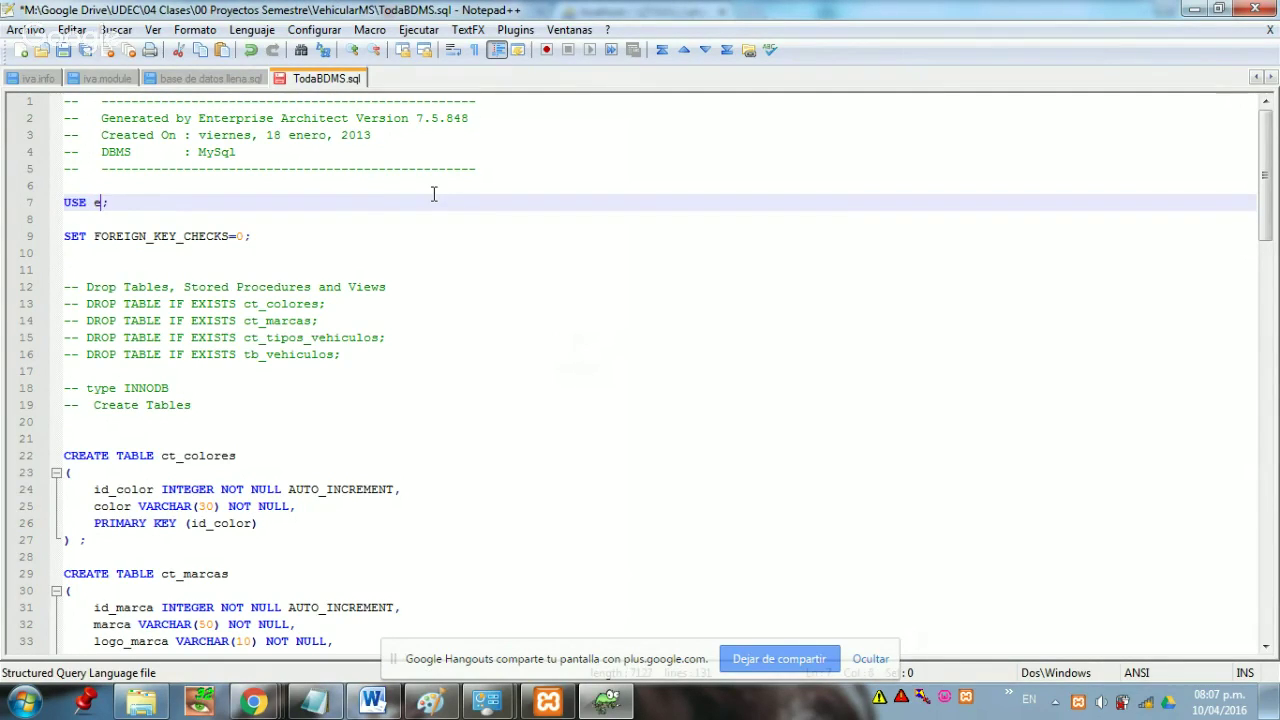
pyautogui.write('nsayo')
# - Review the script's commented DROP TABLE lines, CREATE TABLE statements, foreign key constraints and color data inserts
pyautogui.moveTo(352, 358); pyautogui.dragTo(60, 286)
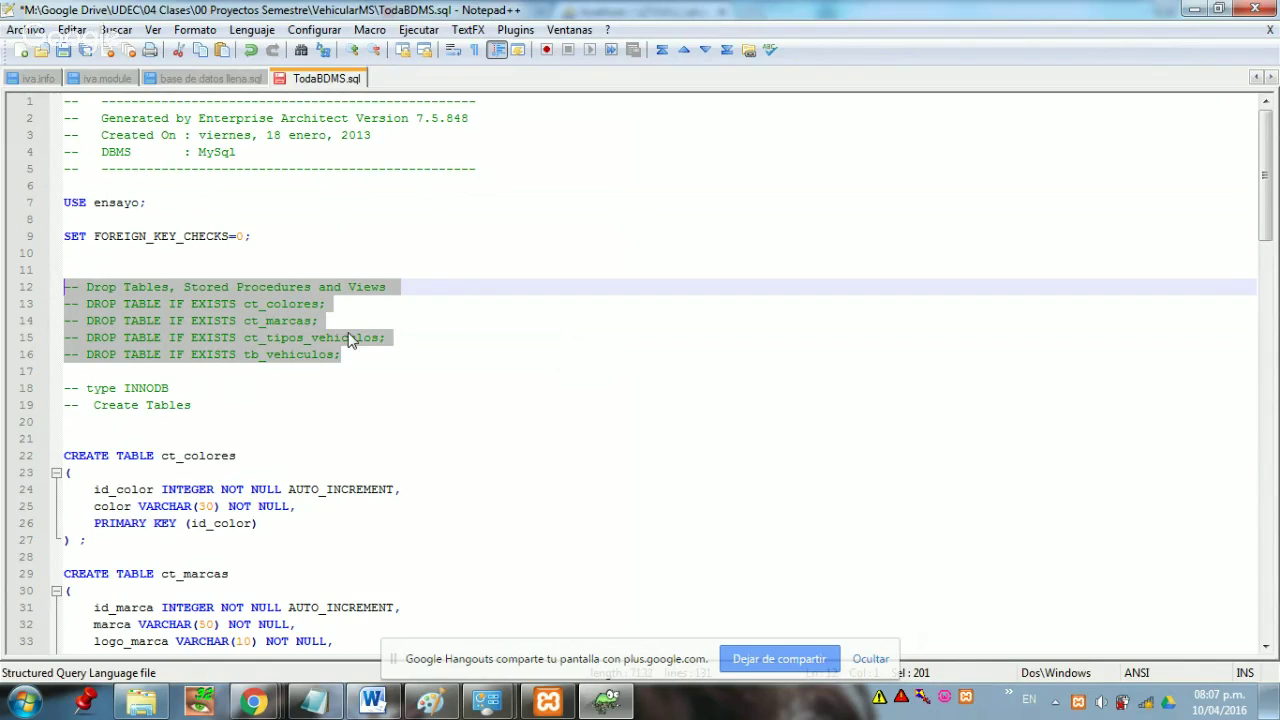
pyautogui.scroll(-3, 420, 395)
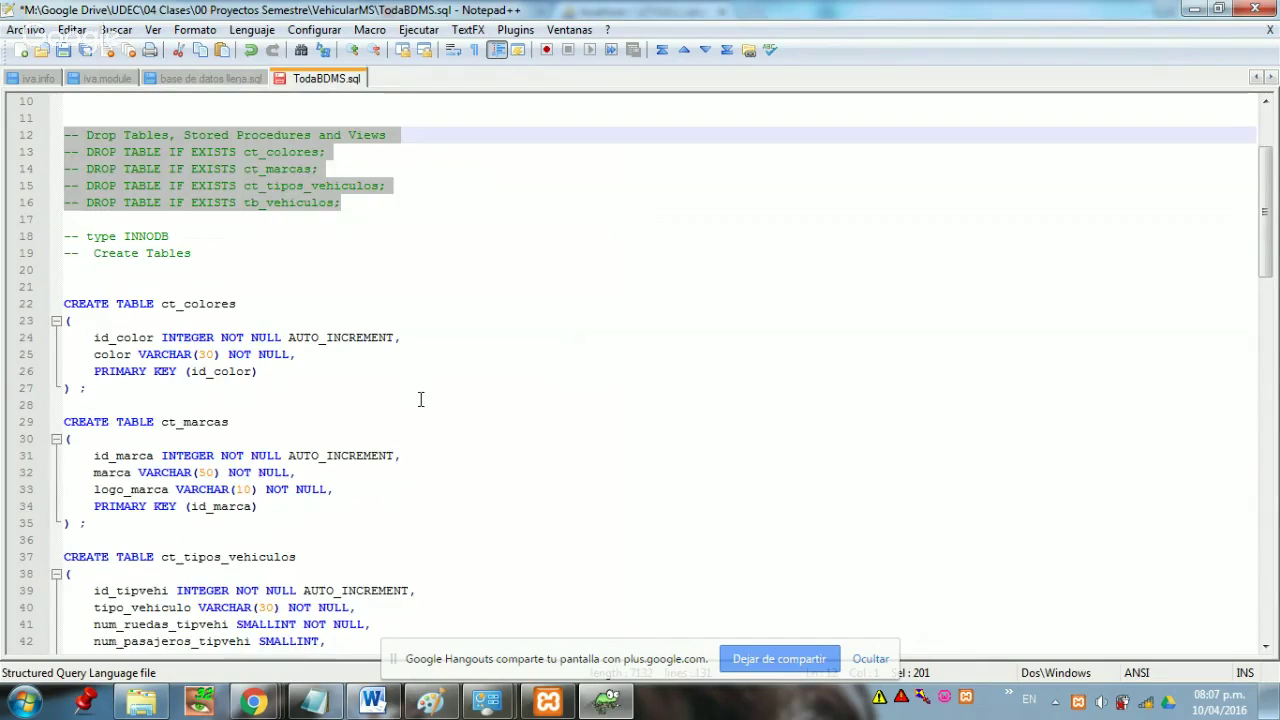
pyautogui.scroll(-2, 420, 395)
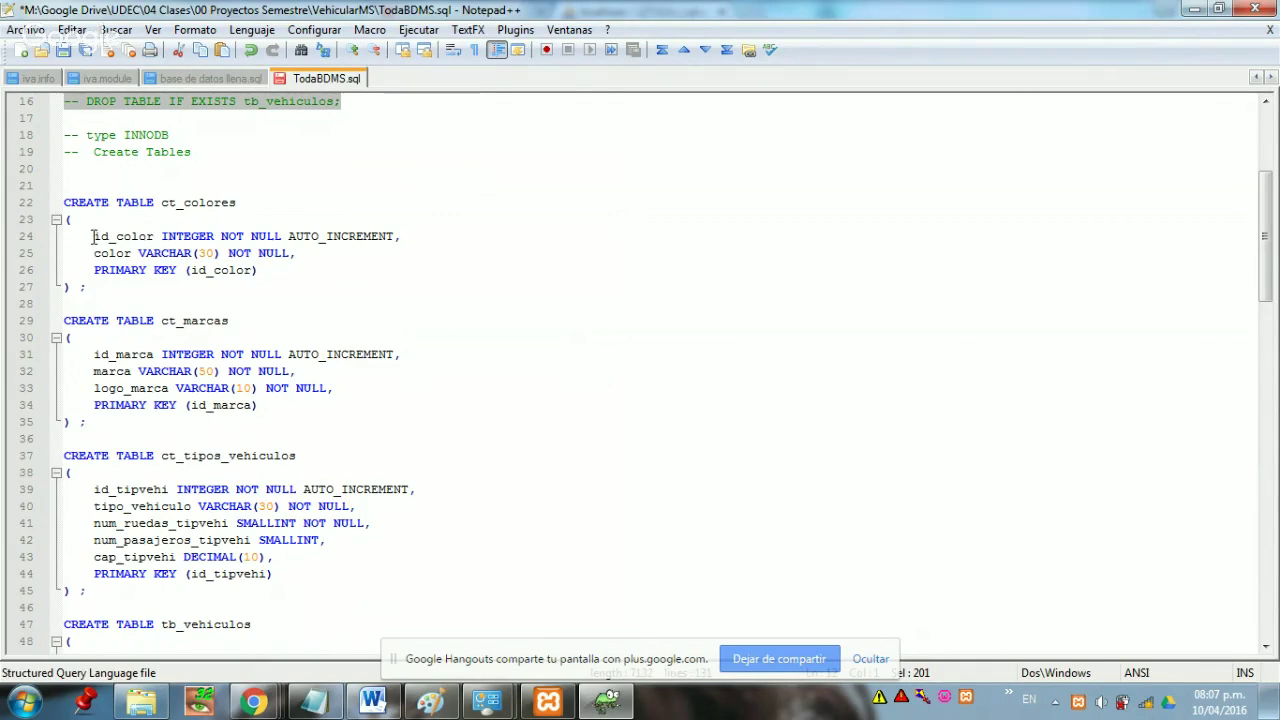
pyautogui.click(402, 236)
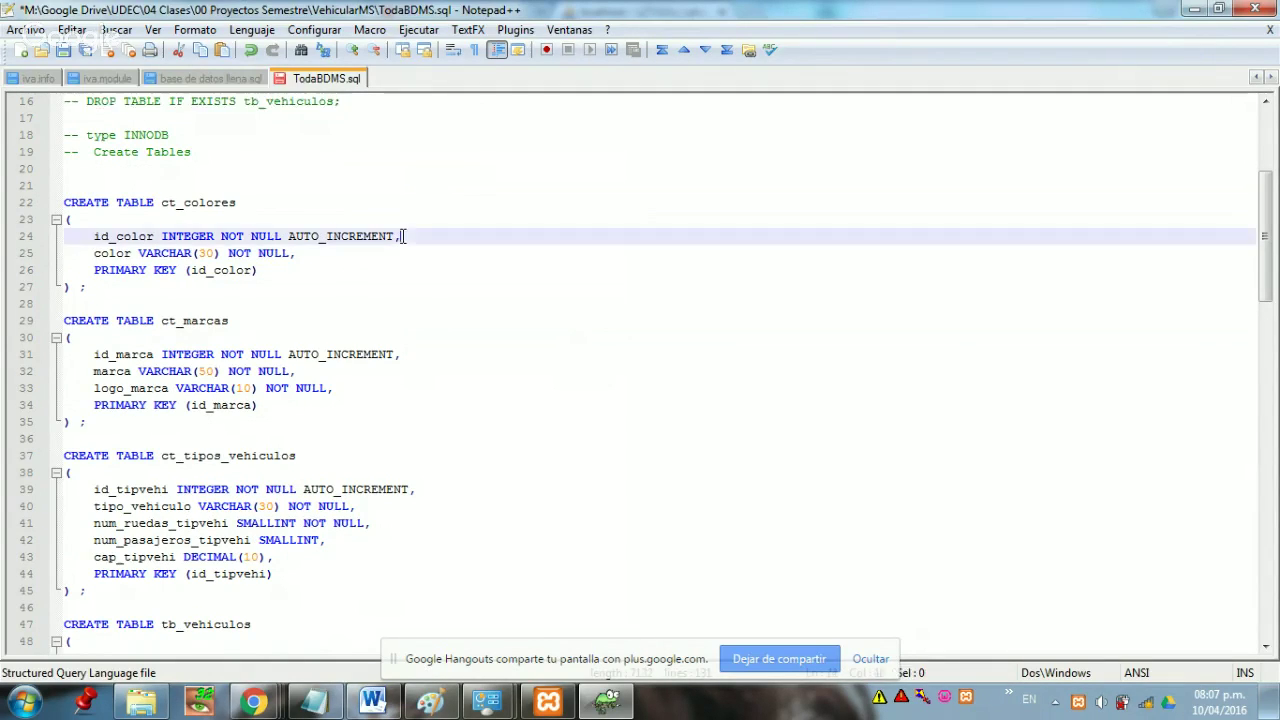
pyautogui.click(295, 256)
pyautogui.scroll(-3, 306, 287)
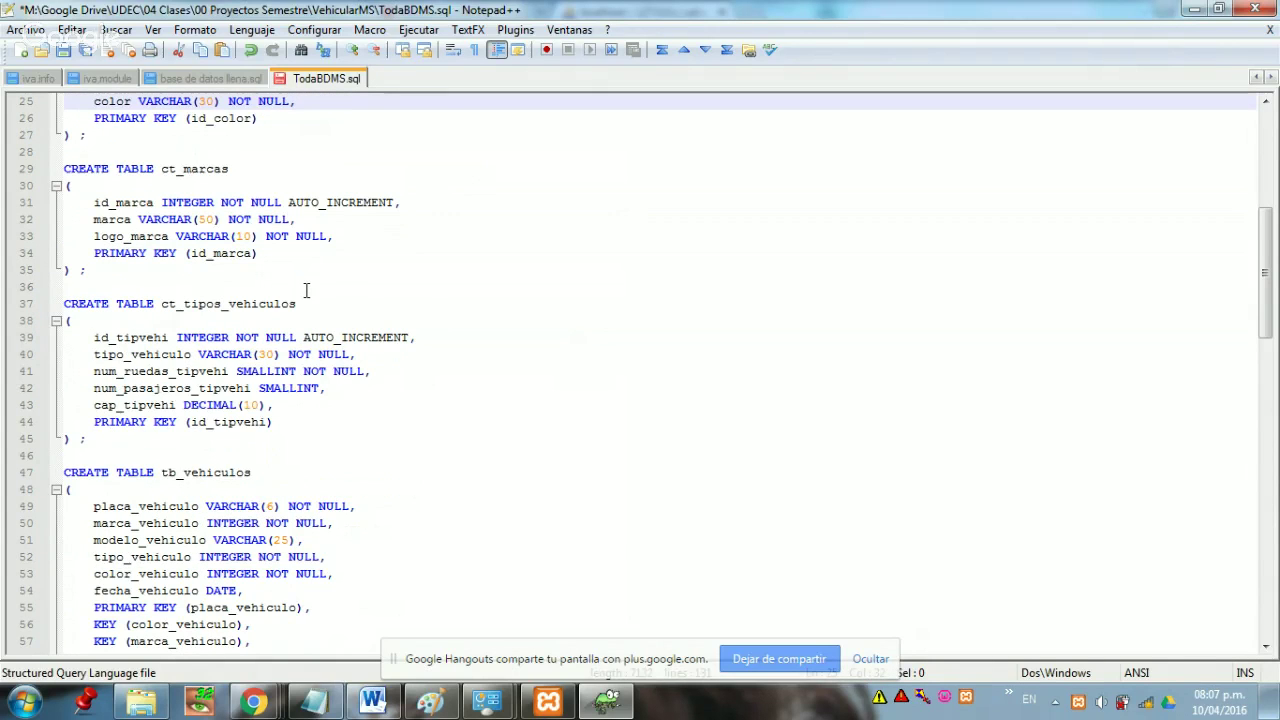
pyautogui.scroll(-11, 306, 290)
pyautogui.scroll(1, 308, 300)
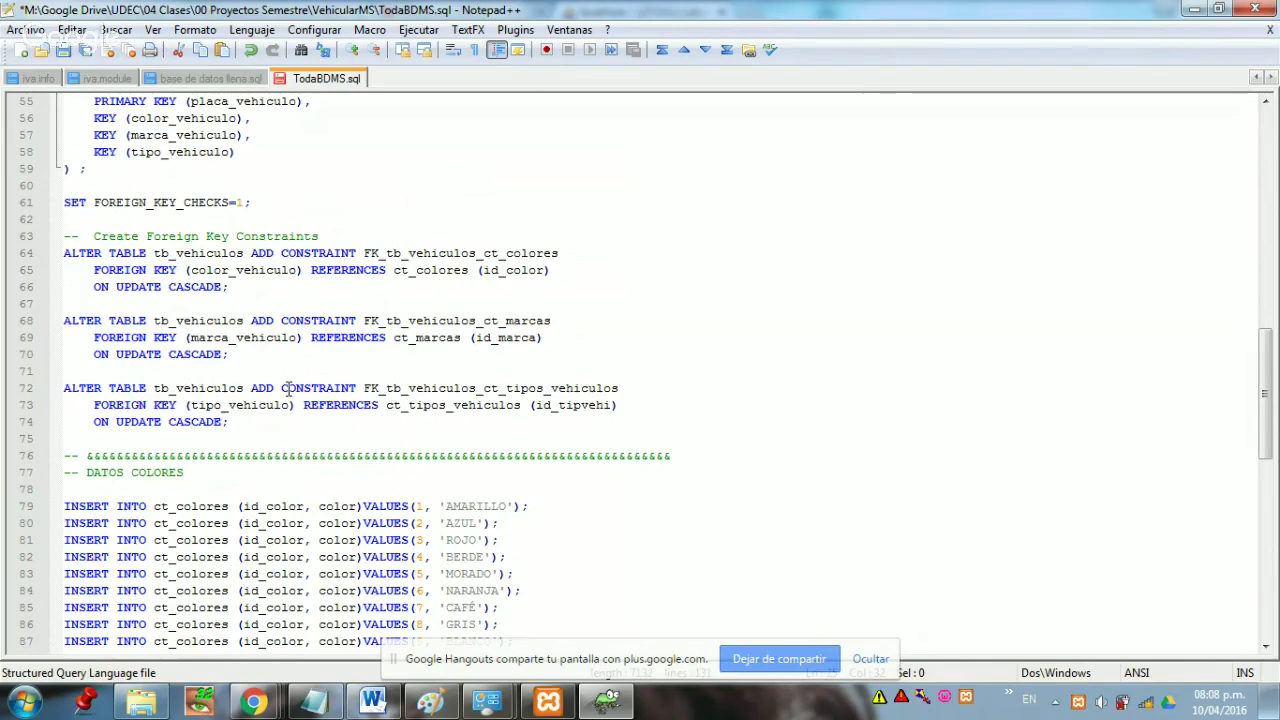
# - Return to the CREATE TABLE statements and examine the ct_colores, ct_marcas, ct_tipos_vehiculos and tb_vehiculos definitions
pyautogui.scroll(8, 338, 377)
pyautogui.scroll(5, 338, 377)
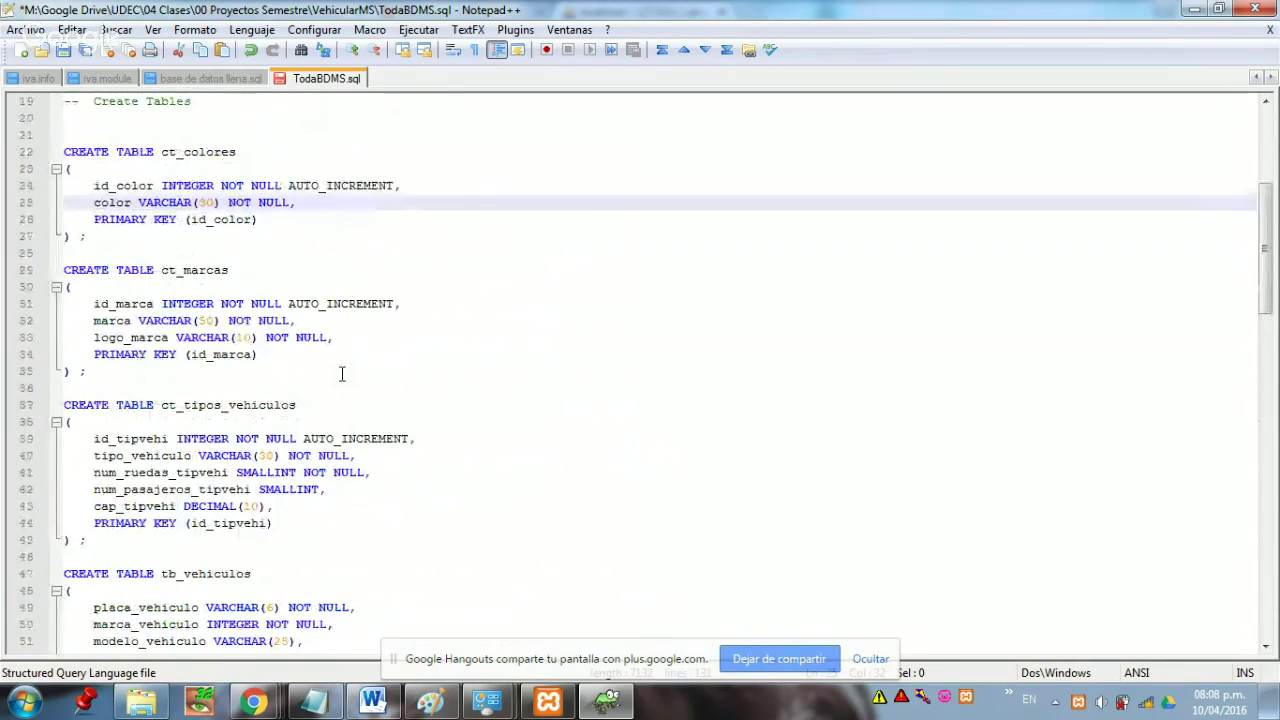
pyautogui.click(112, 240)
pyautogui.click(162, 202)
pyautogui.click(197, 309)
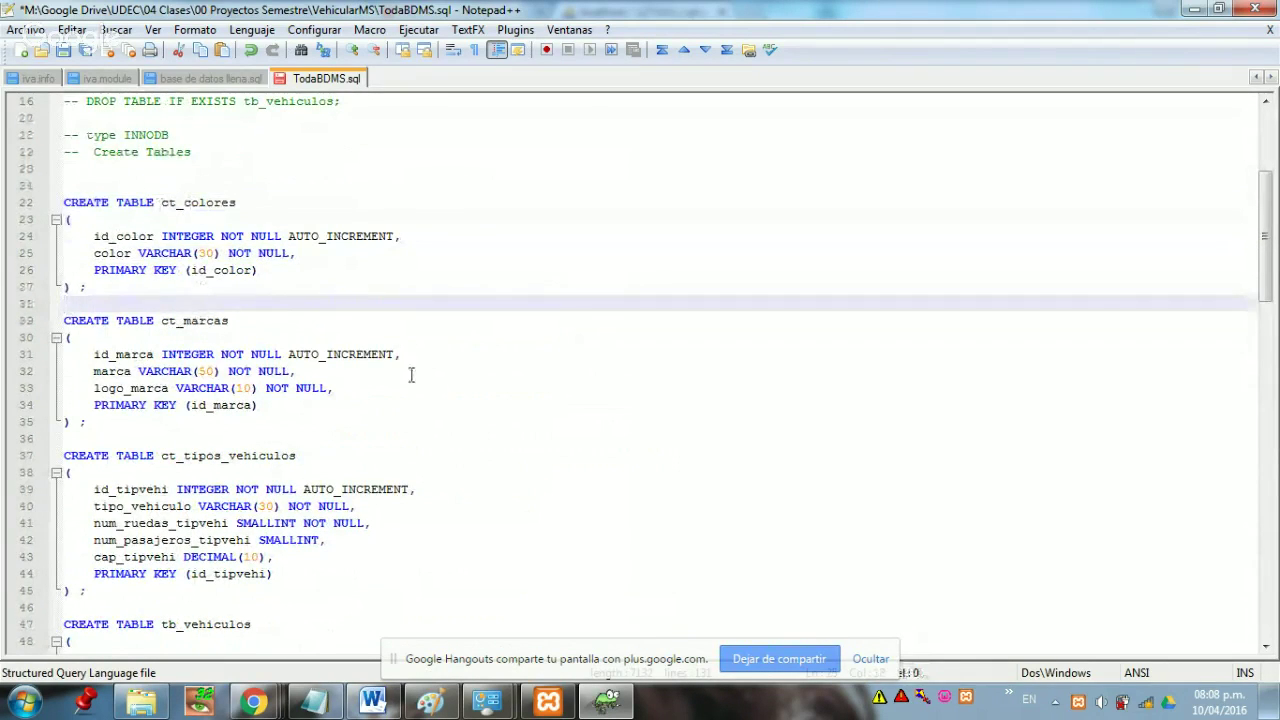
pyautogui.click(251, 455)
pyautogui.scroll(-5, 290, 455)
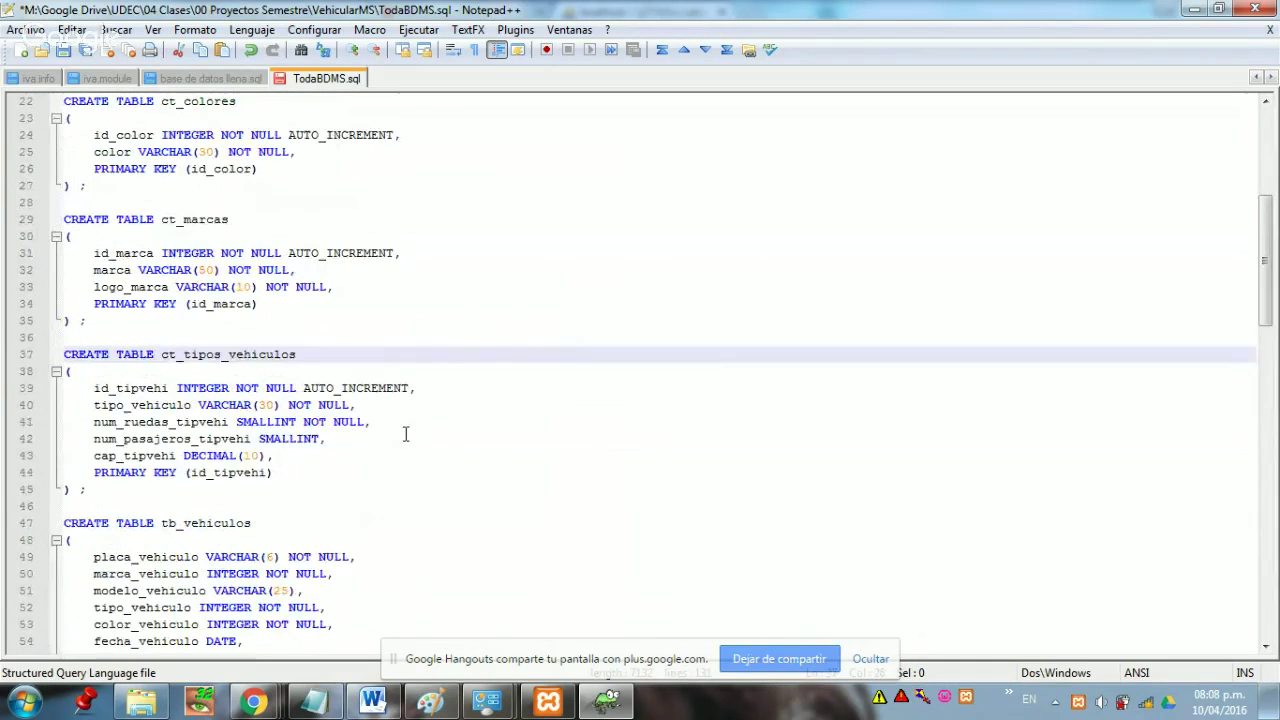
pyautogui.click(212, 371)
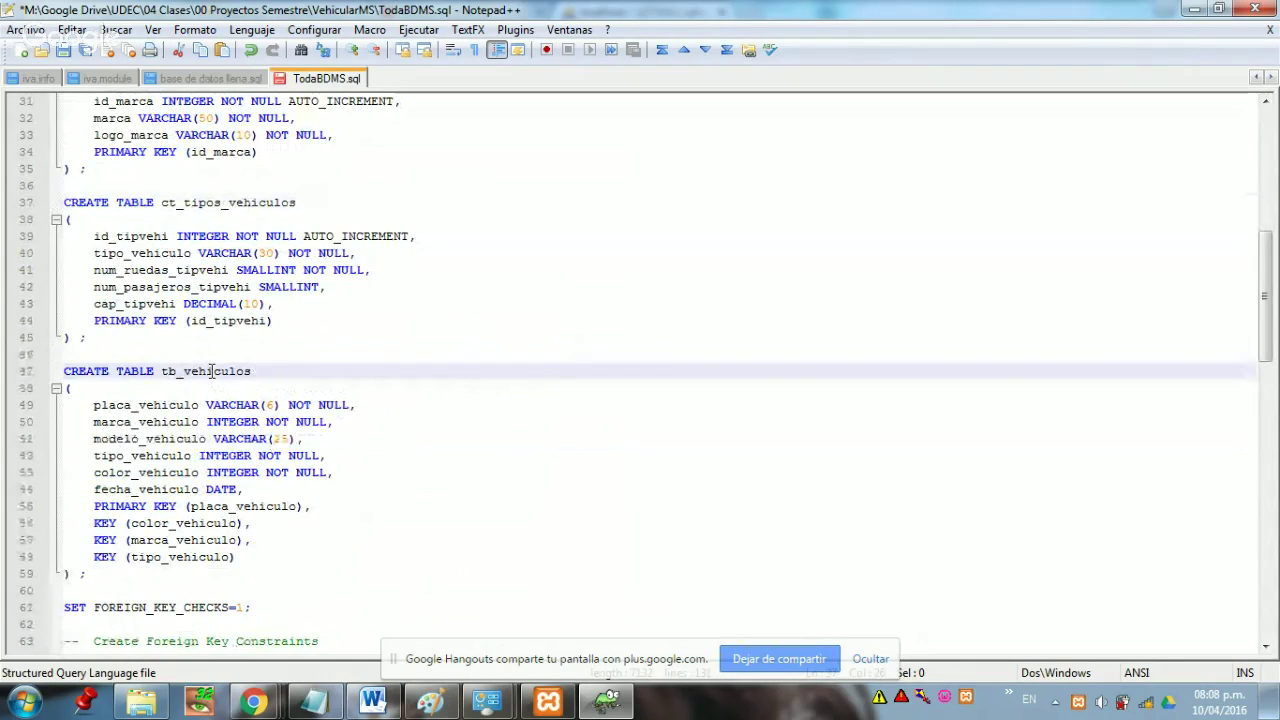
pyautogui.click(222, 200)
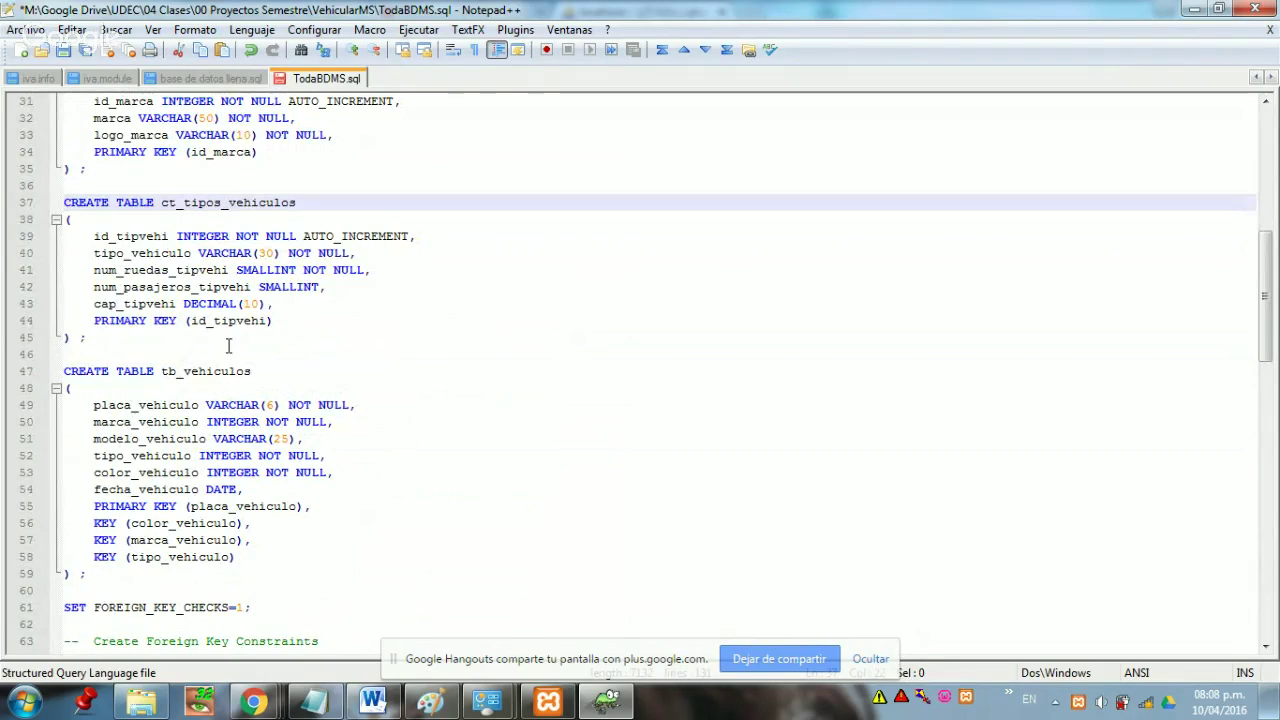
# - Review the script's foreign key constraints and the INSERT statements for colors, brands, vehicle types and vehicles
pyautogui.click(215, 372)
pyautogui.scroll(-9, 216, 372)
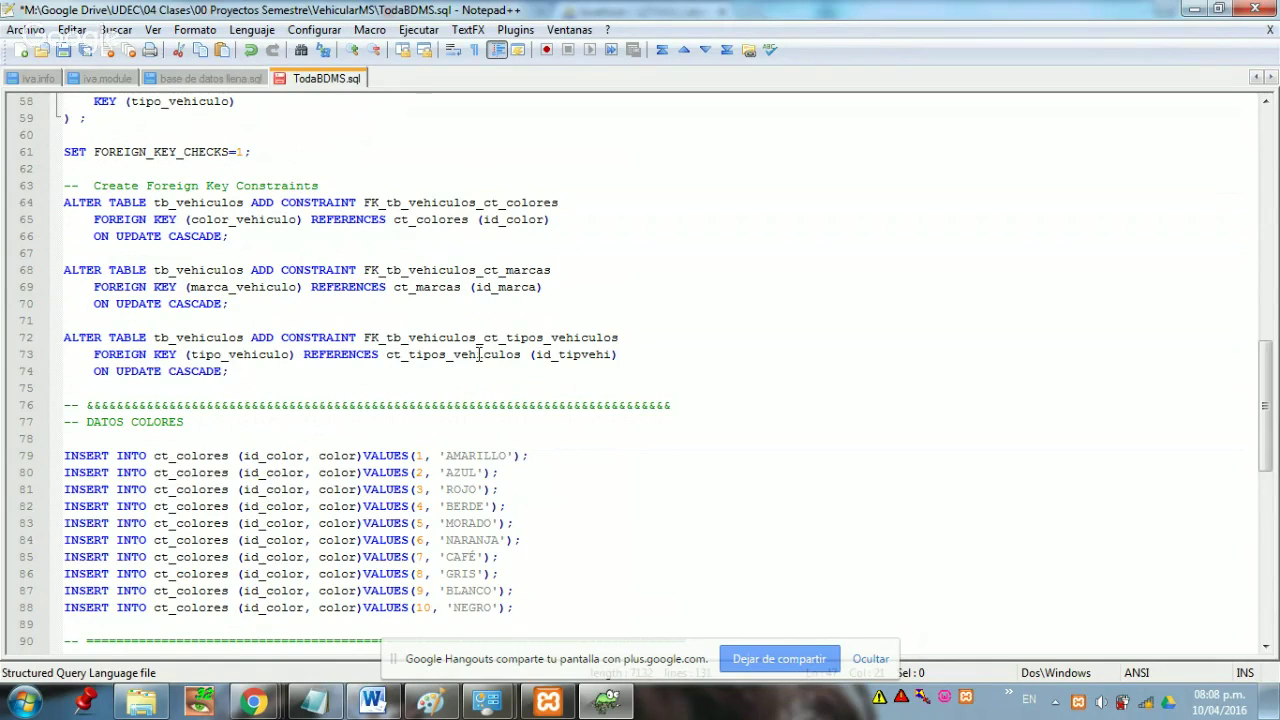
pyautogui.scroll(-2, 526, 362)
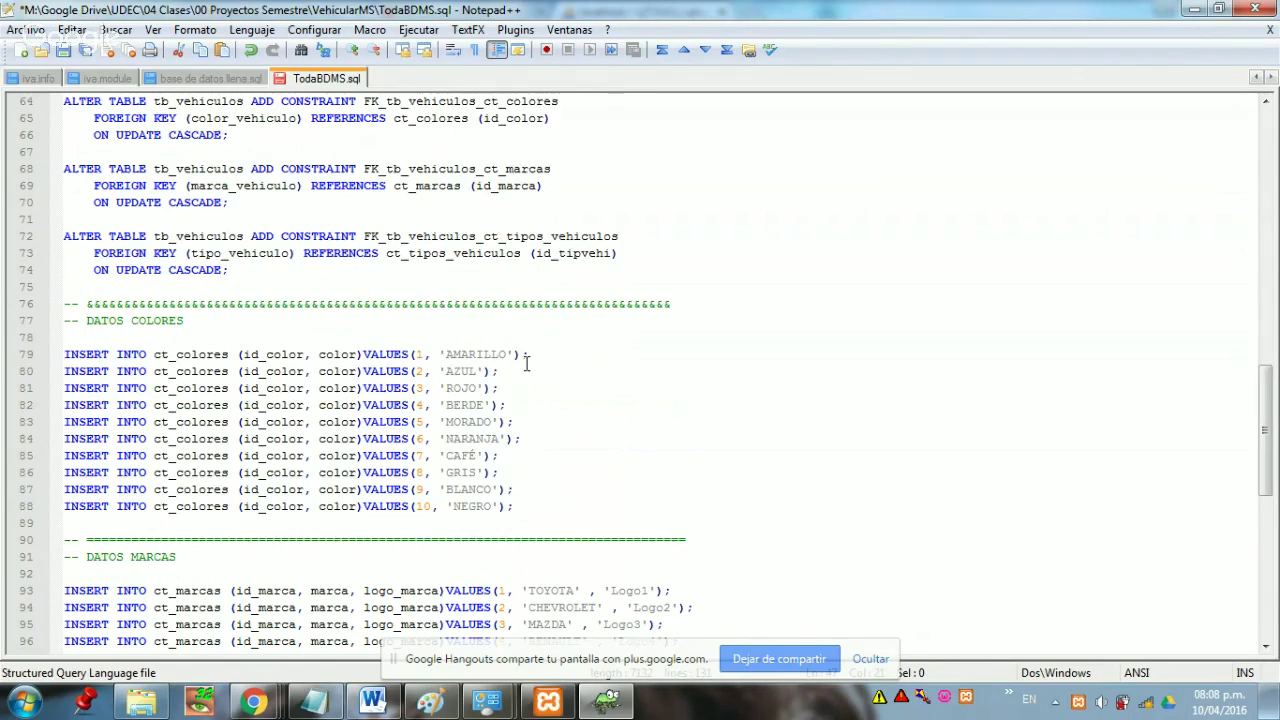
pyautogui.scroll(-1, 526, 362)
pyautogui.click(141, 304)
pyautogui.scroll(-1, 141, 304)
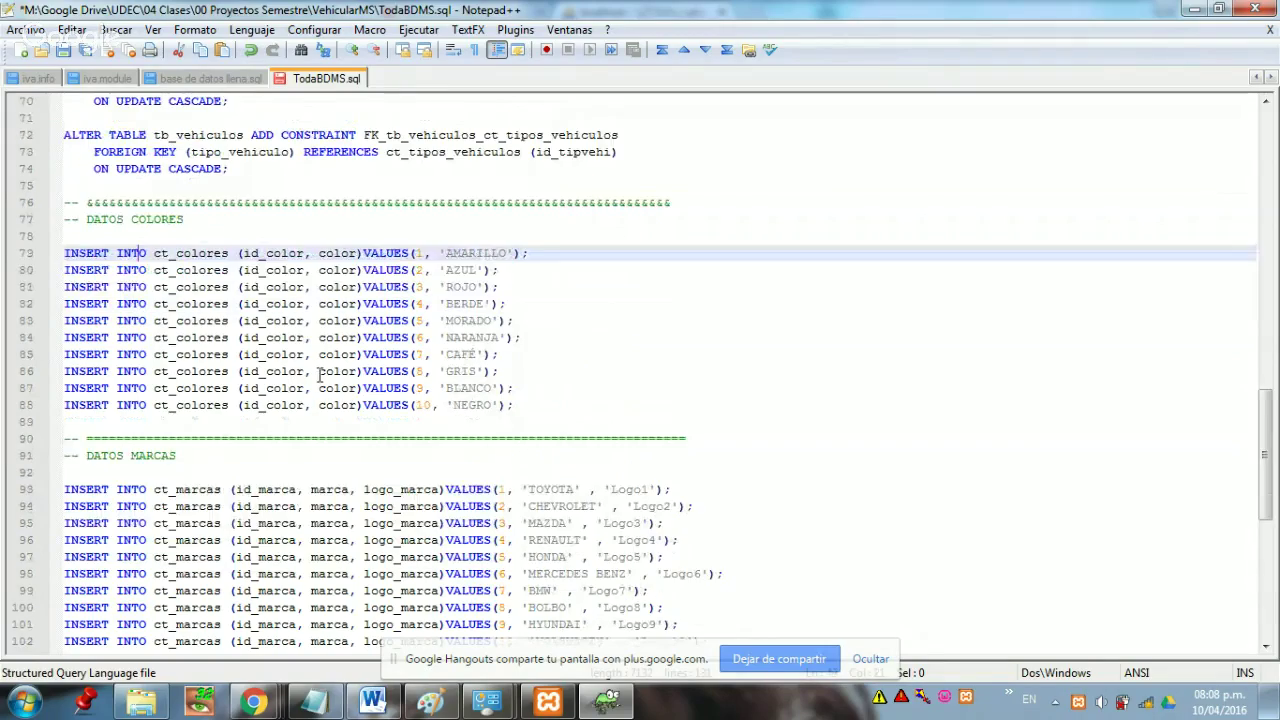
pyautogui.click(550, 371)
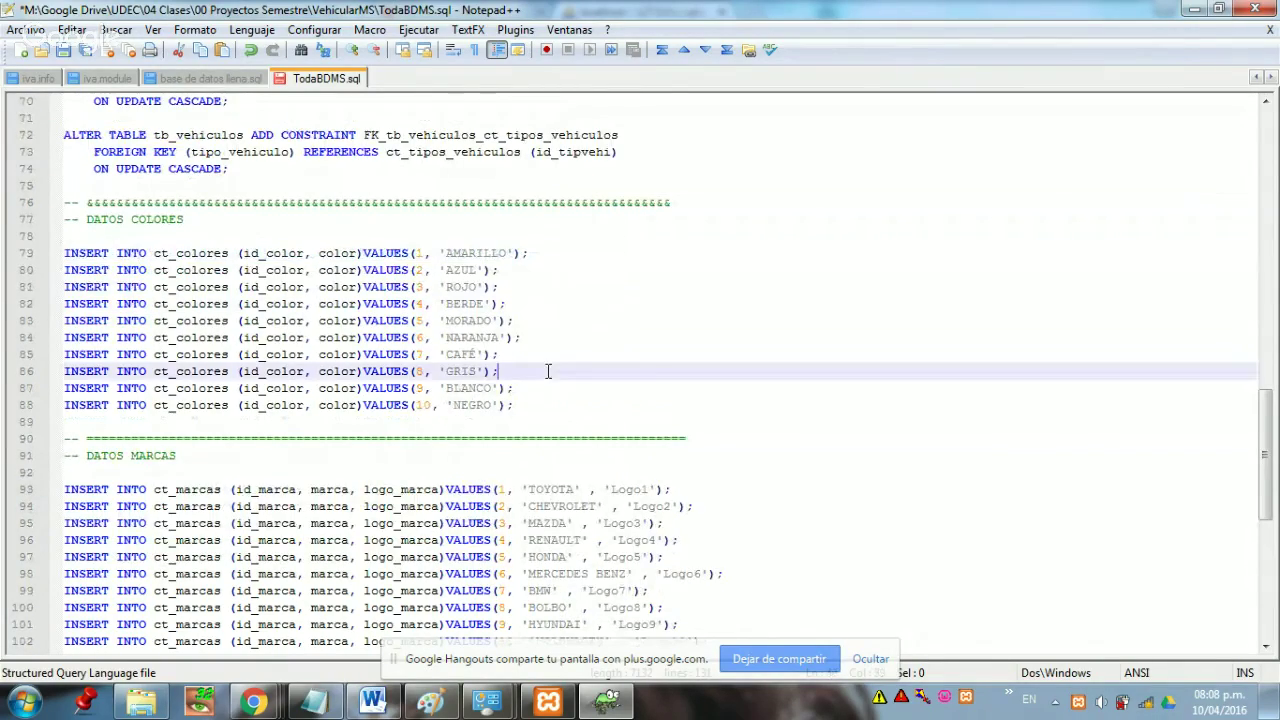
pyautogui.scroll(-2, 550, 371)
pyautogui.scroll(-6, 547, 366)
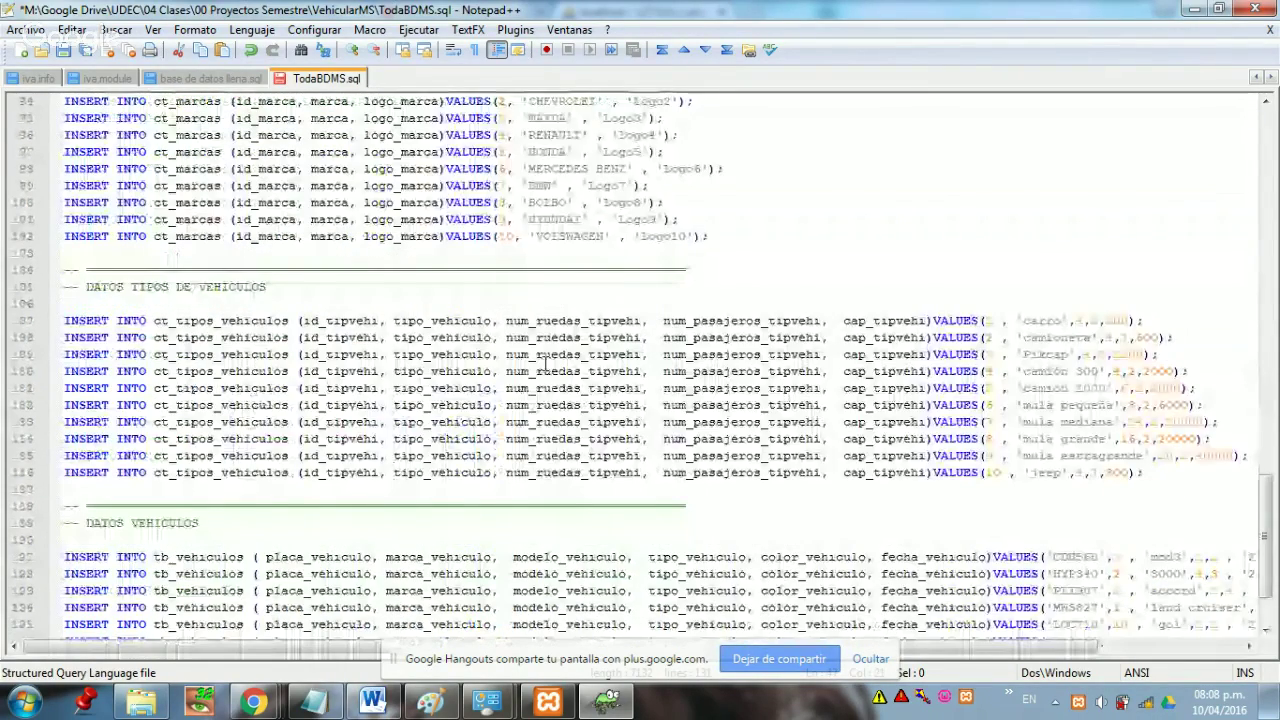
pyautogui.scroll(-2, 546, 366)
pyautogui.scroll(8, 540, 355)
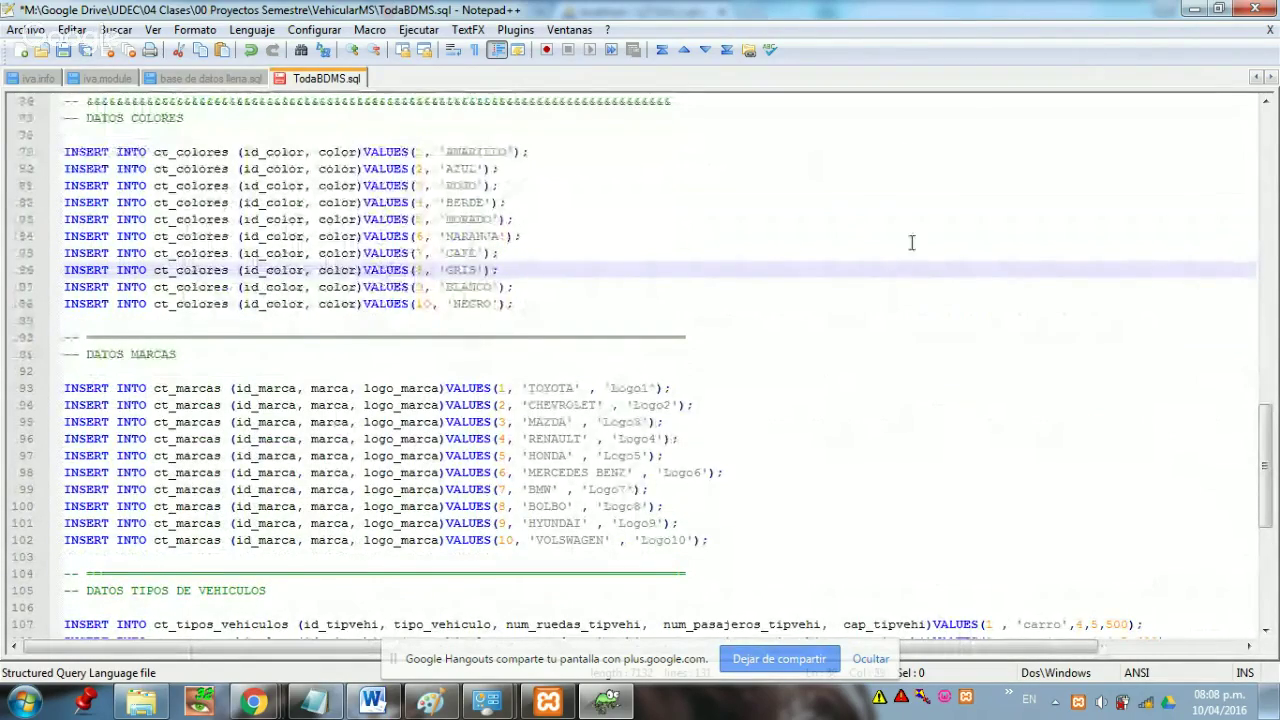
pyautogui.scroll(8, 986, 232)
pyautogui.scroll(20, 346, 191)
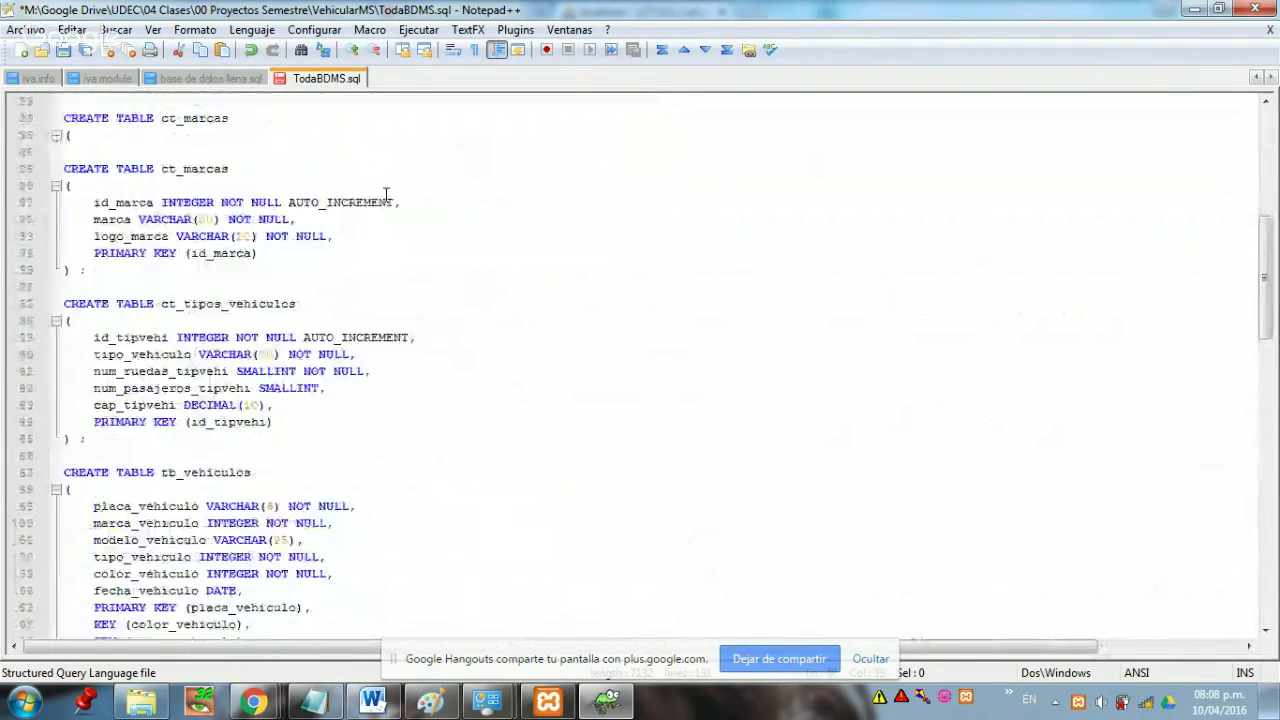
# - Save a copy of the script as TodaBDMS.sql in the AAA folder on drive Mexico (M:)
pyautogui.click(36, 32)
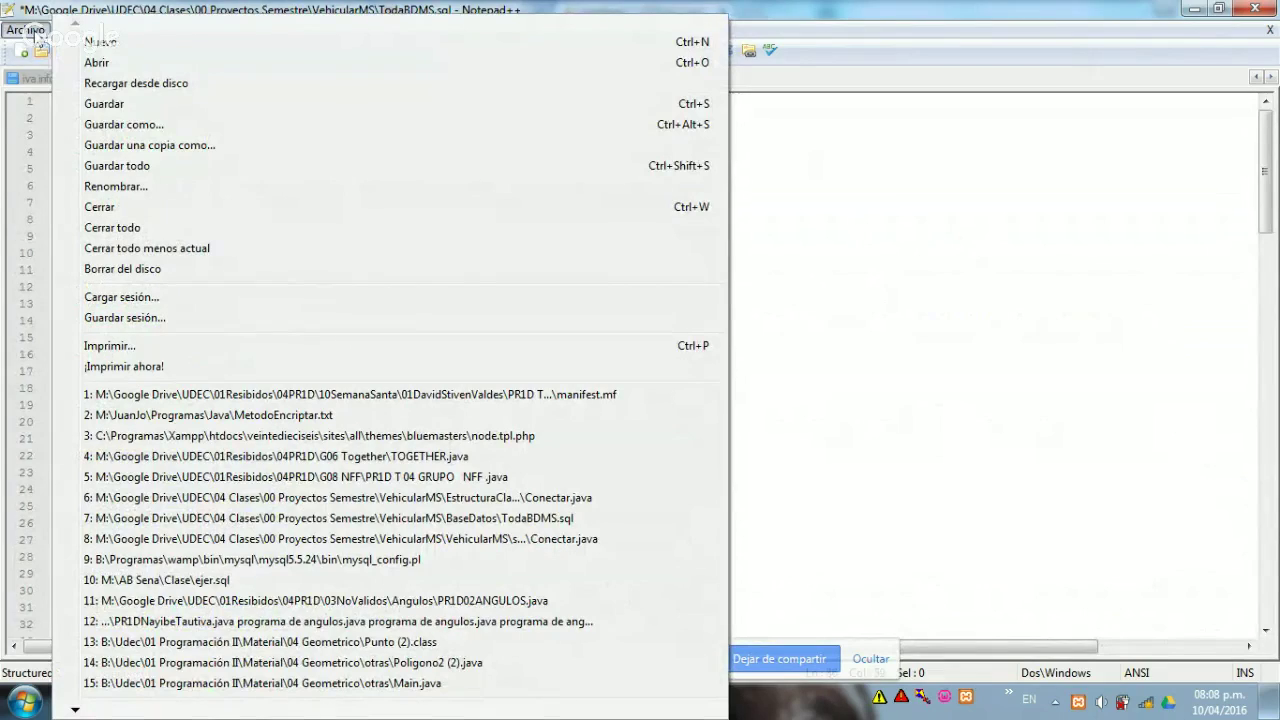
pyautogui.click(146, 146)
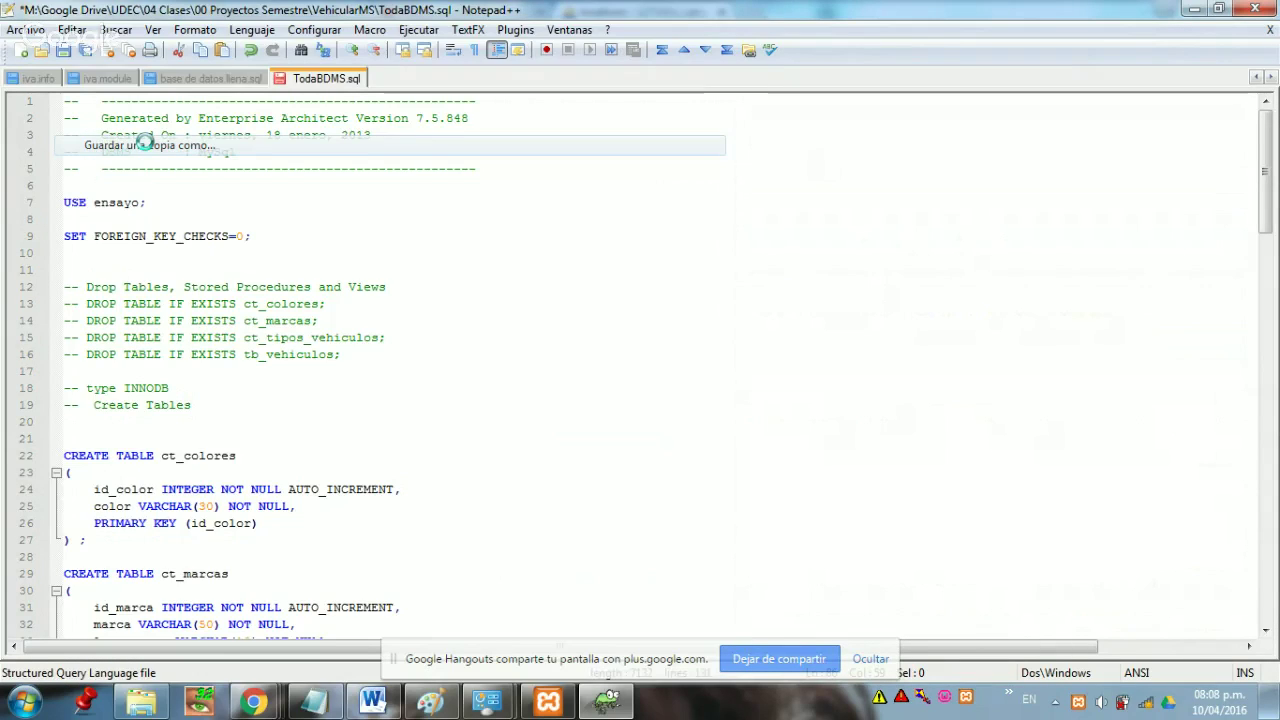
pyautogui.click(600, 208)
pyautogui.scroll(2, 577, 252)
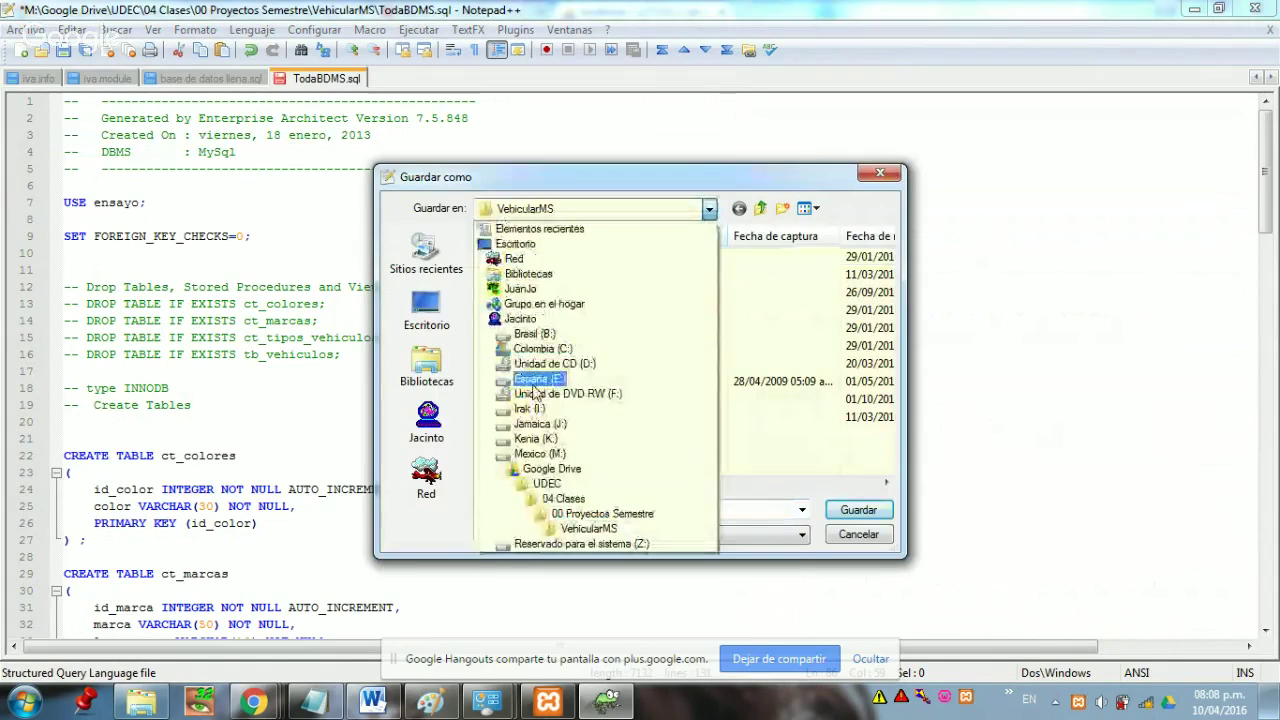
pyautogui.click(540, 453)
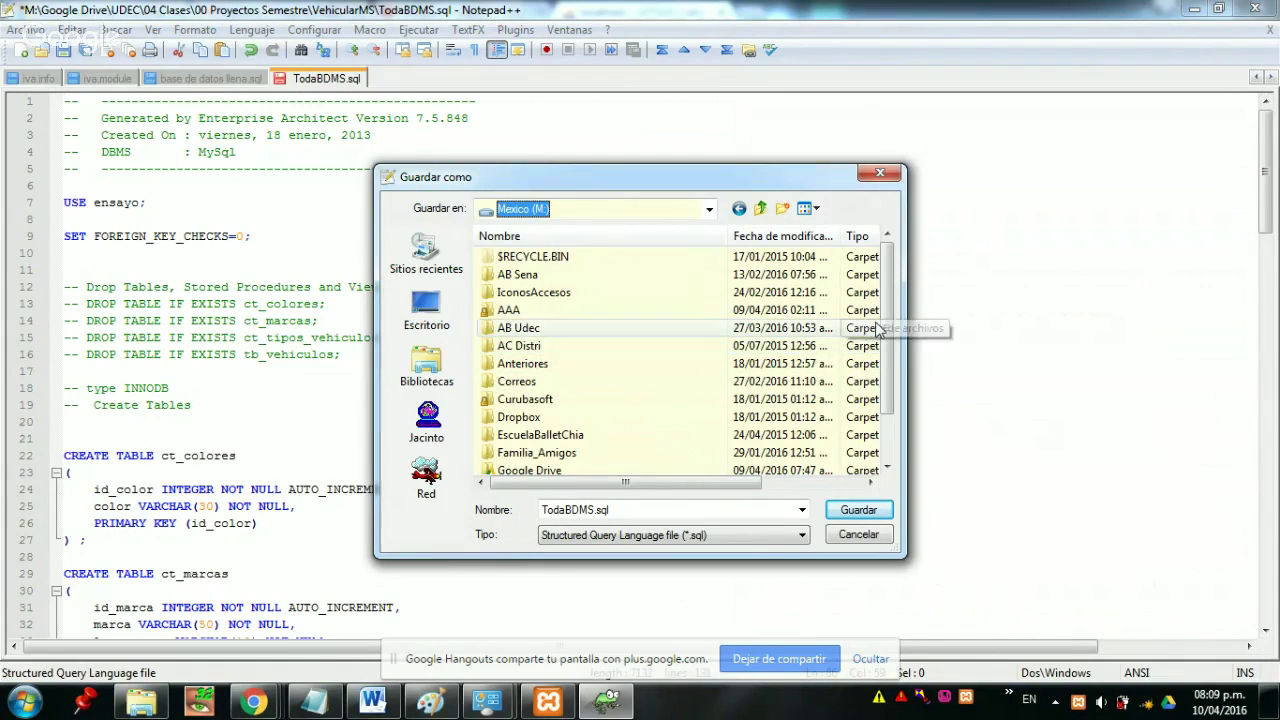
pyautogui.moveTo(889, 333); pyautogui.dragTo(595, 290)
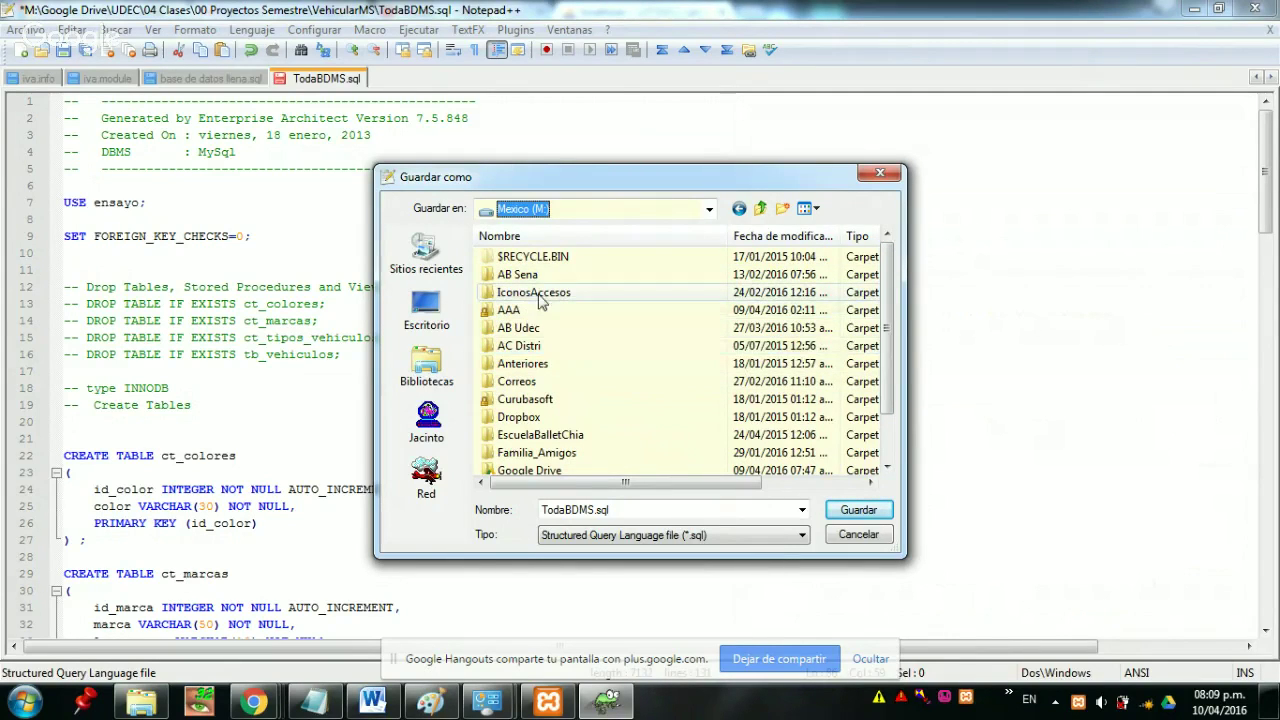
pyautogui.doubleClick(509, 312)
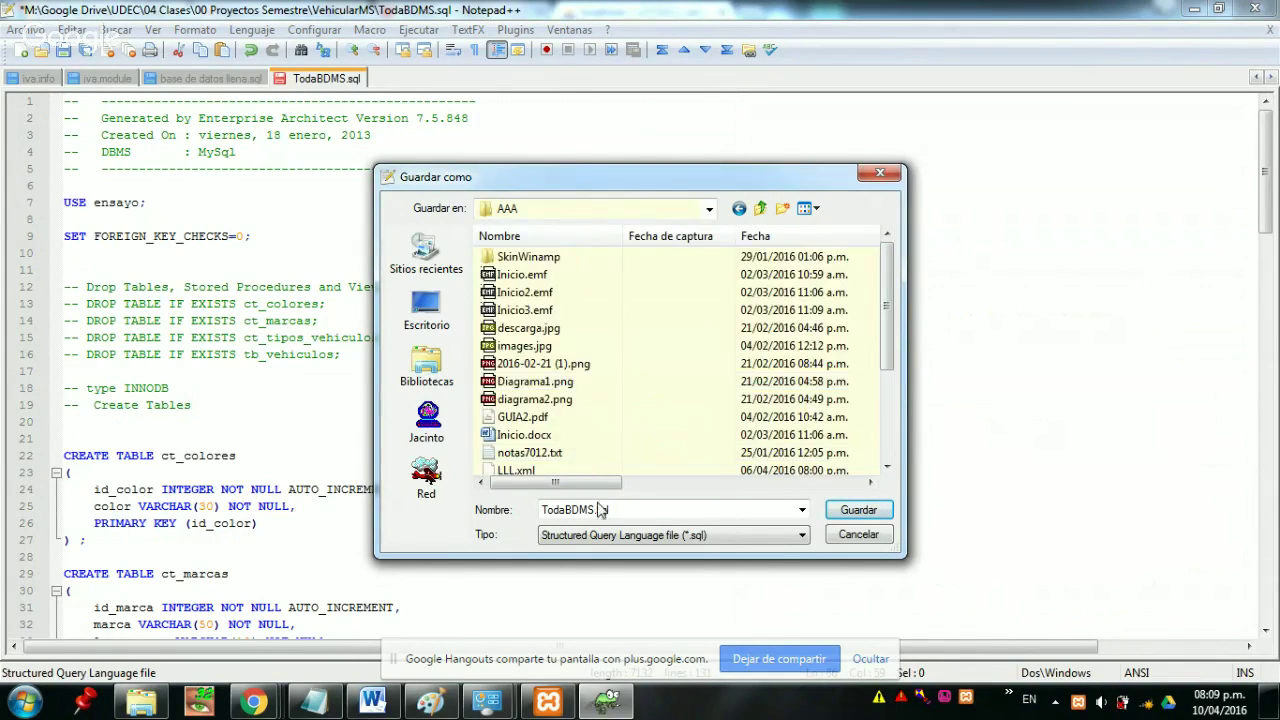
pyautogui.doubleClick(637, 511)
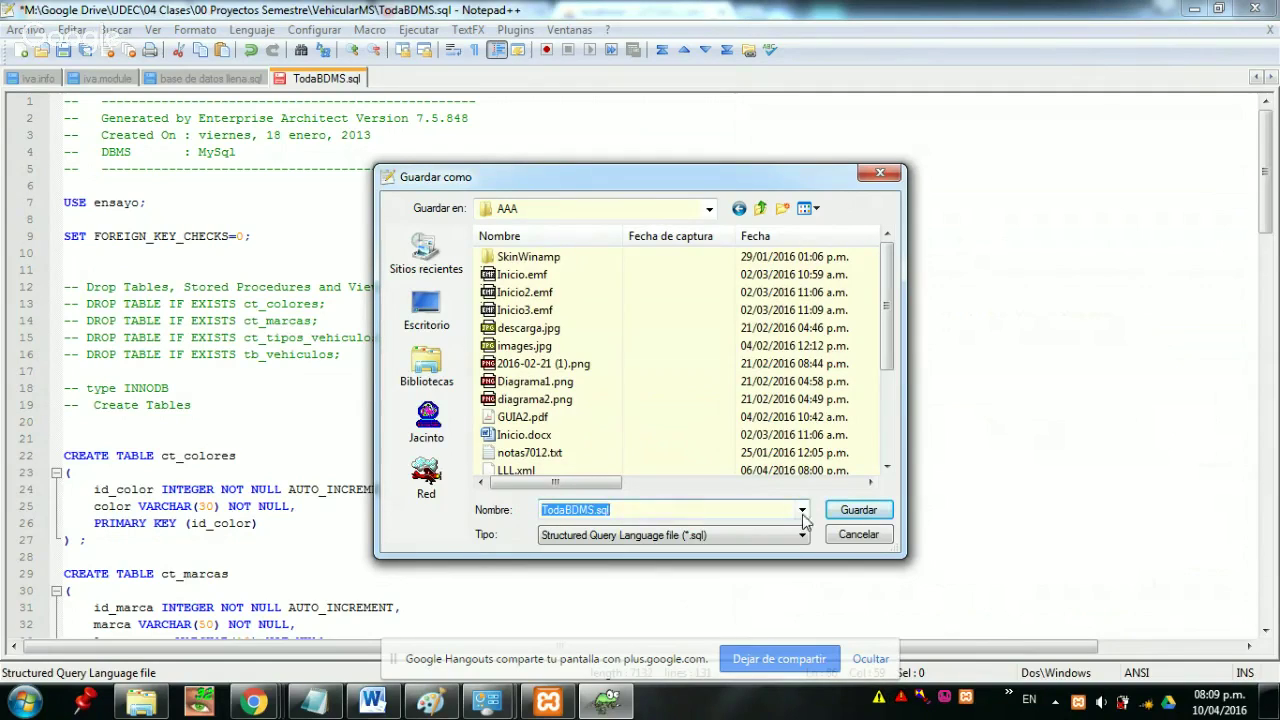
pyautogui.click(868, 512)
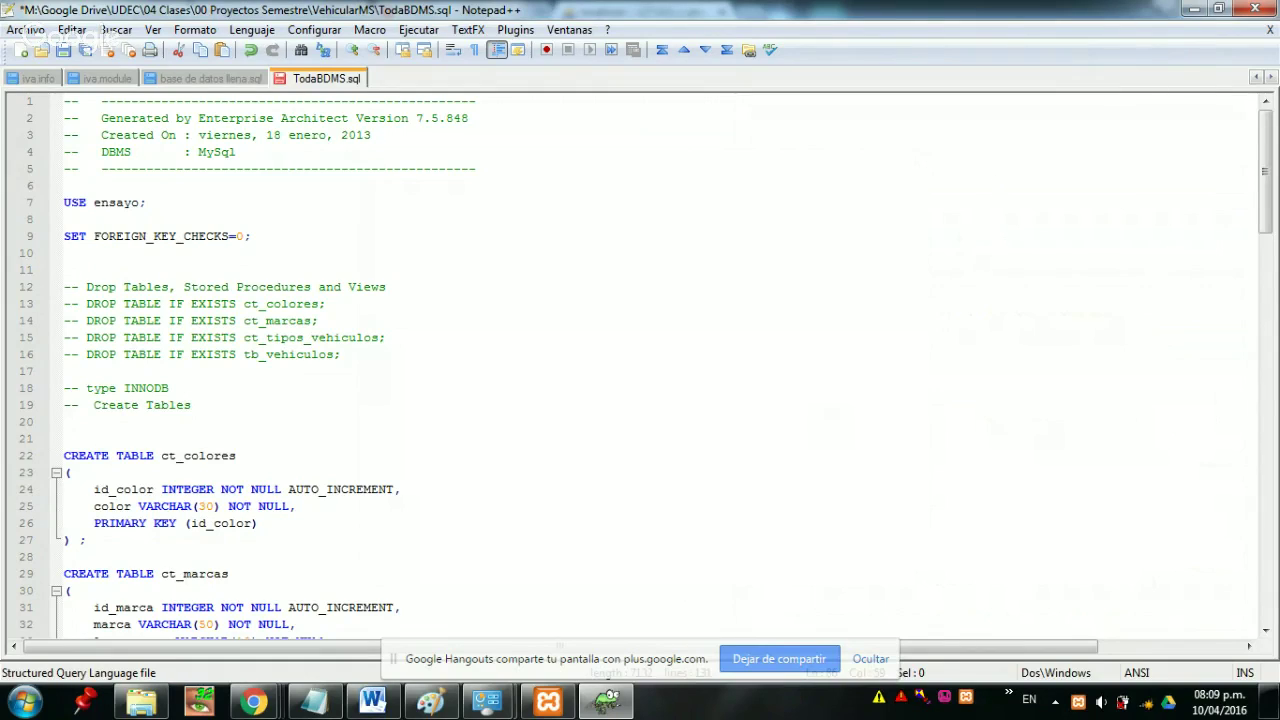
# - Close Notepad++ without saving changes to the original script and return to phpMyAdmin in the browser
pyautogui.click(1256, 10)
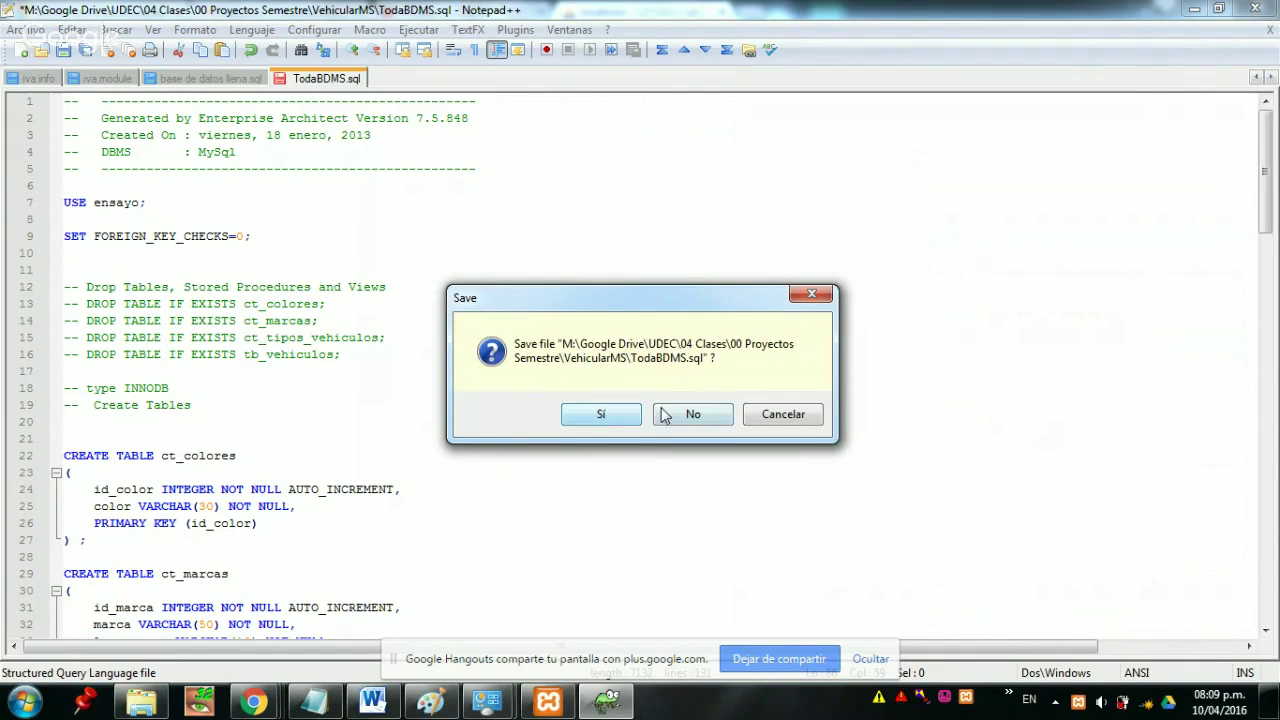
pyautogui.click(692, 416)
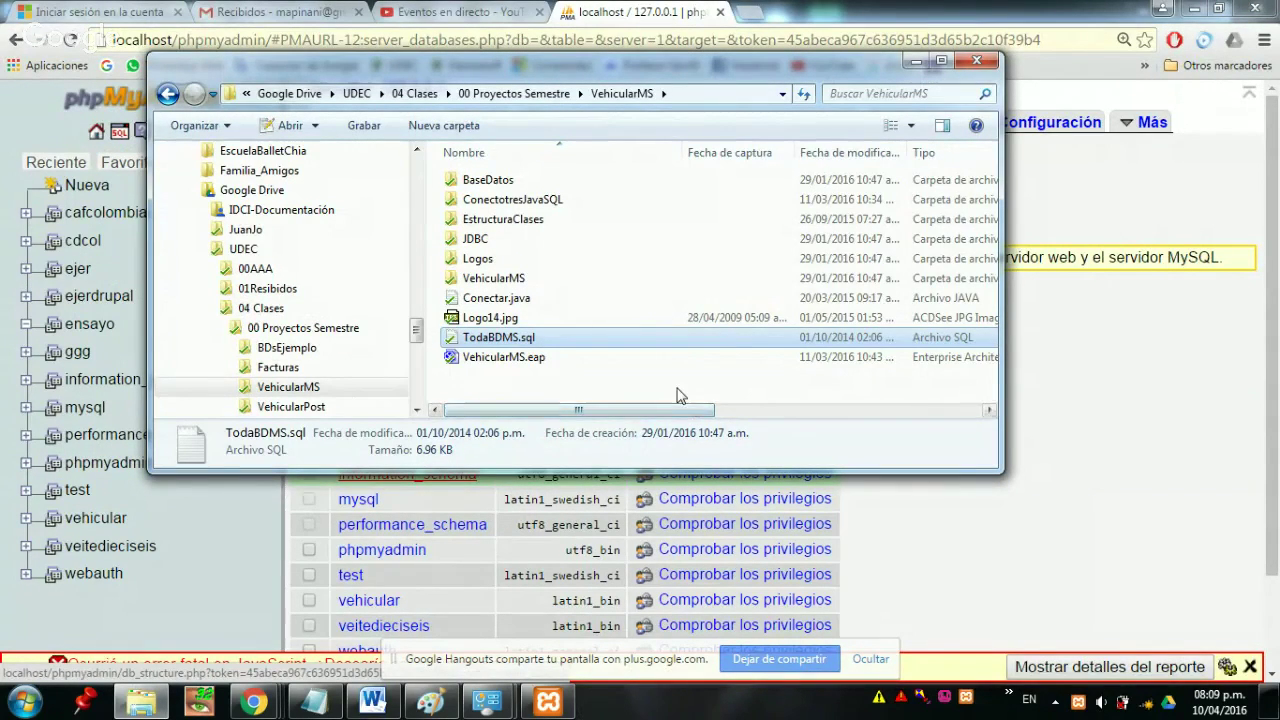
pyautogui.click(1145, 517)
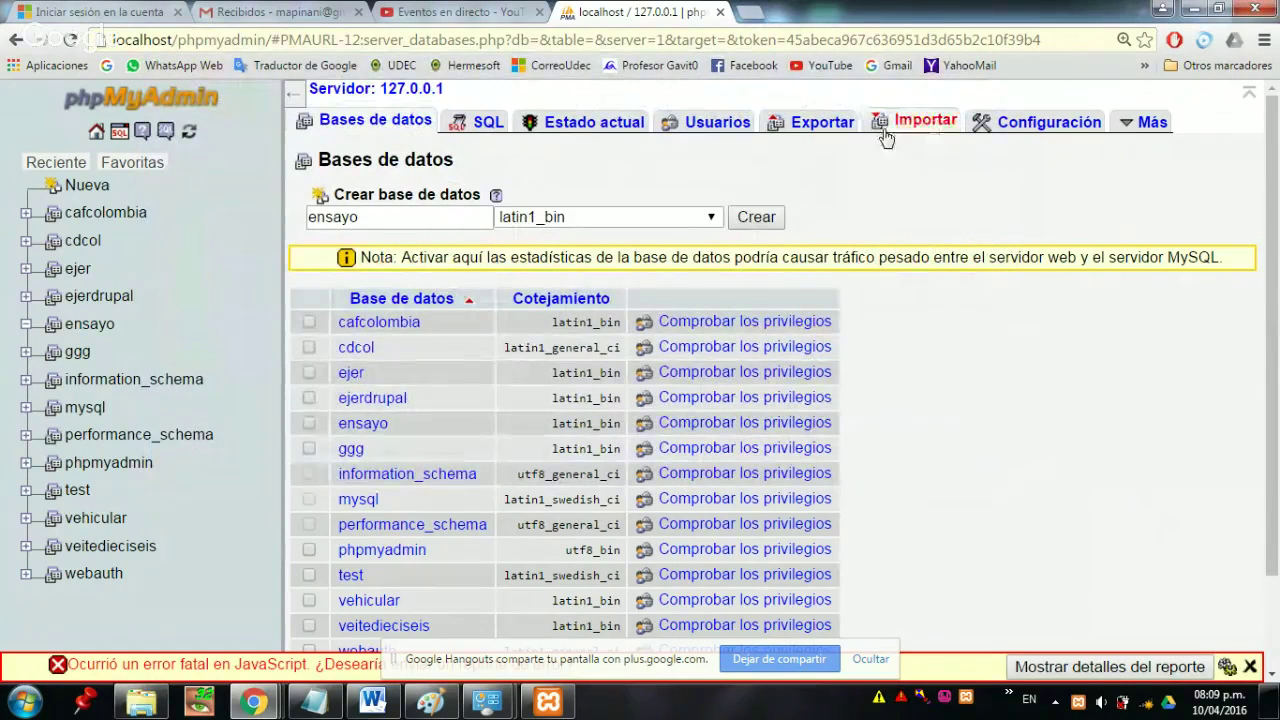
# - Start a server-level import and select TodaBDMS.sql from the AAA folder on drive Mexico (M:) in the file chooser
pyautogui.click(928, 122)
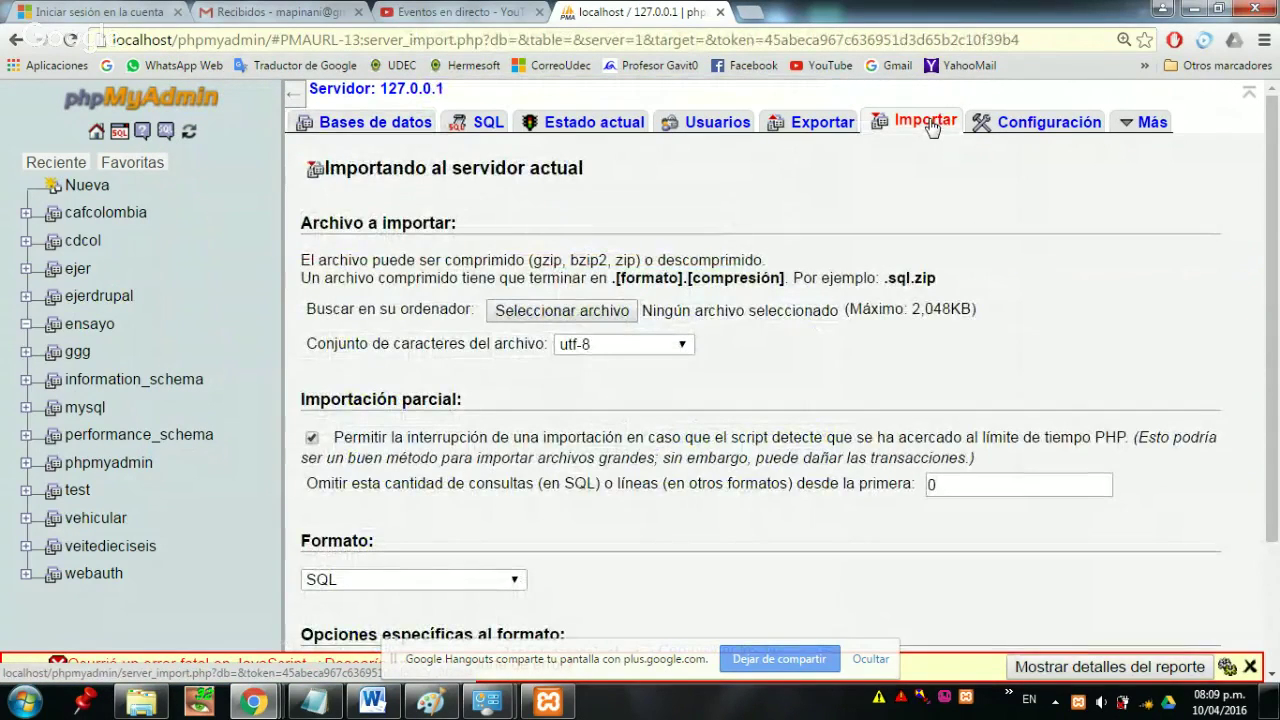
pyautogui.click(547, 318)
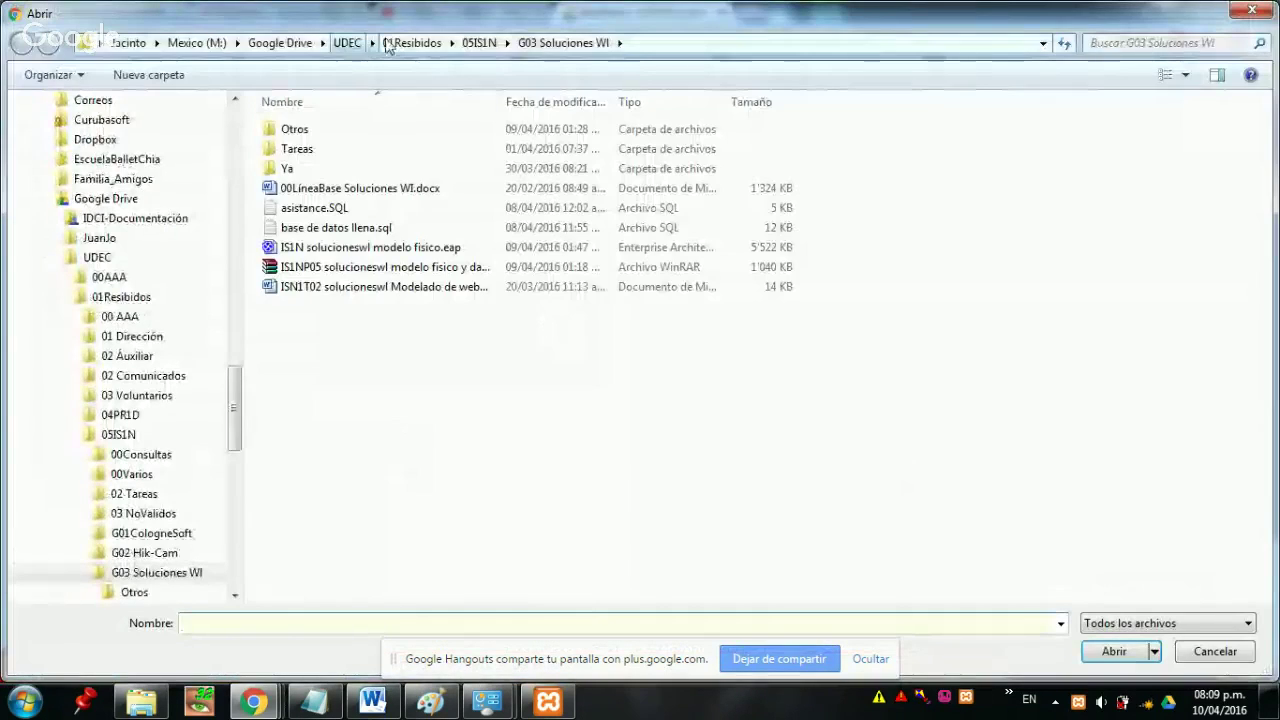
pyautogui.click(197, 43)
pyautogui.doubleClick(292, 148)
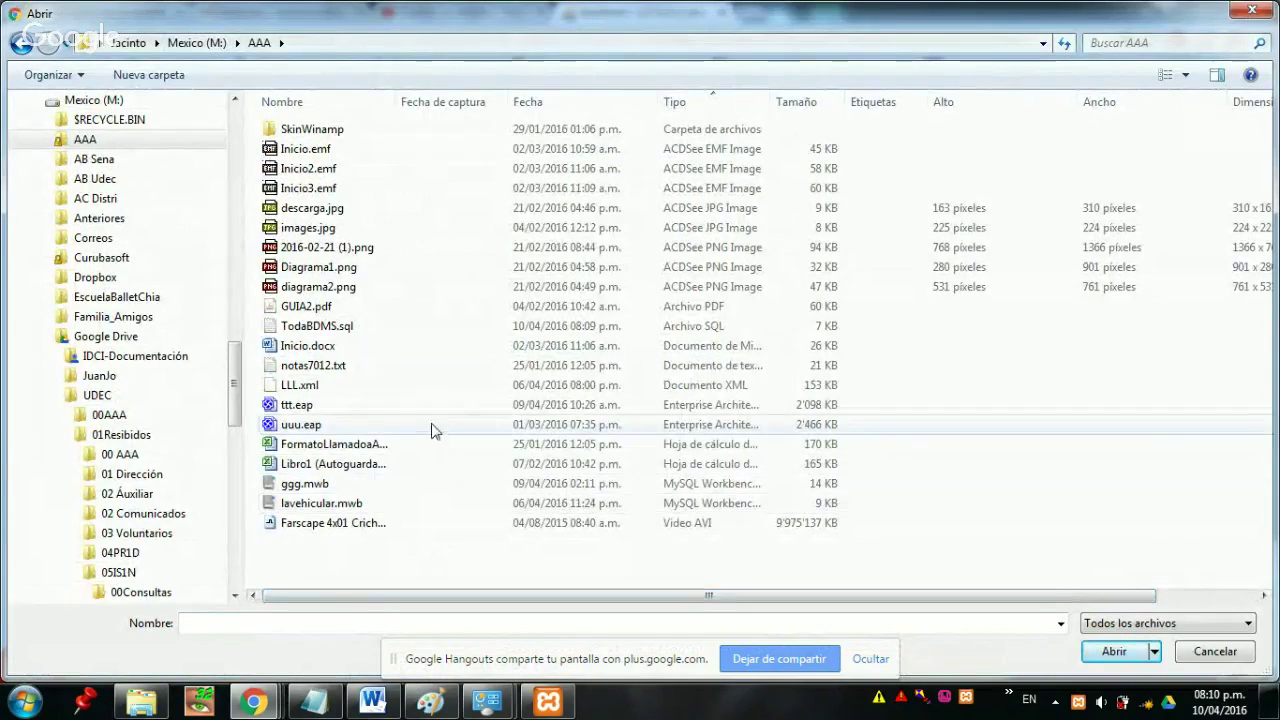
pyautogui.click(322, 330)
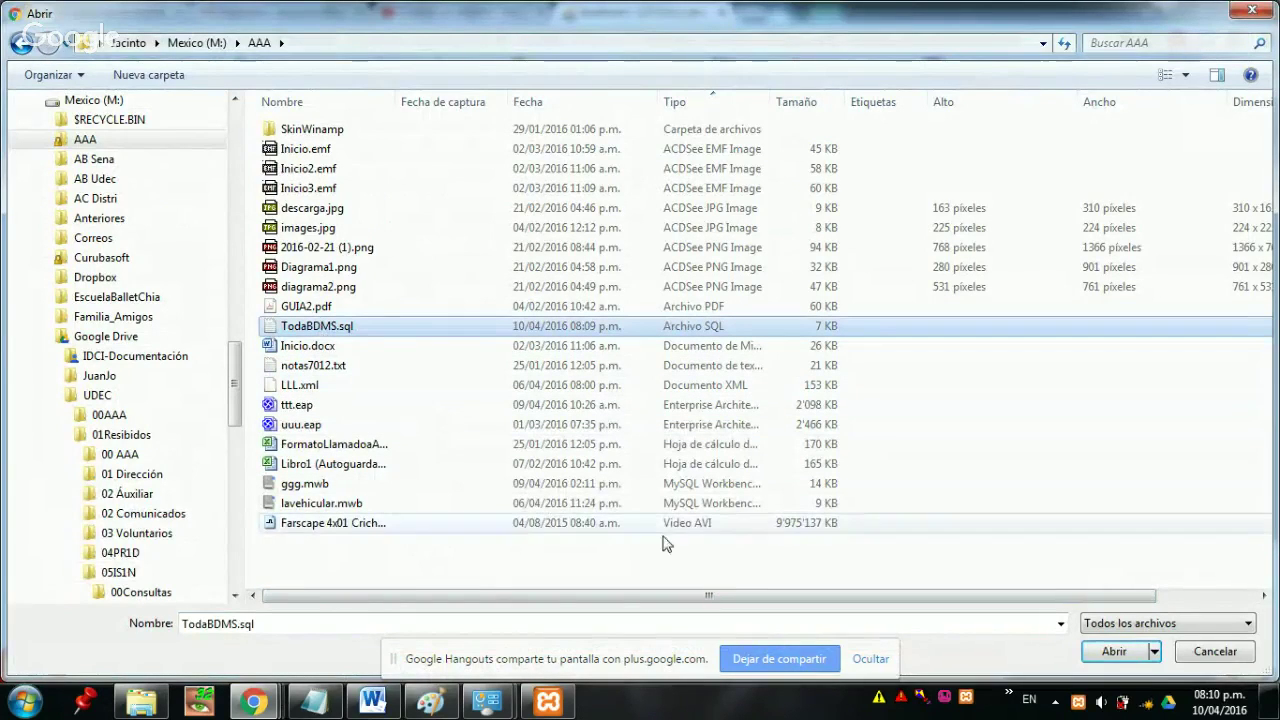
pyautogui.doubleClick(326, 332)
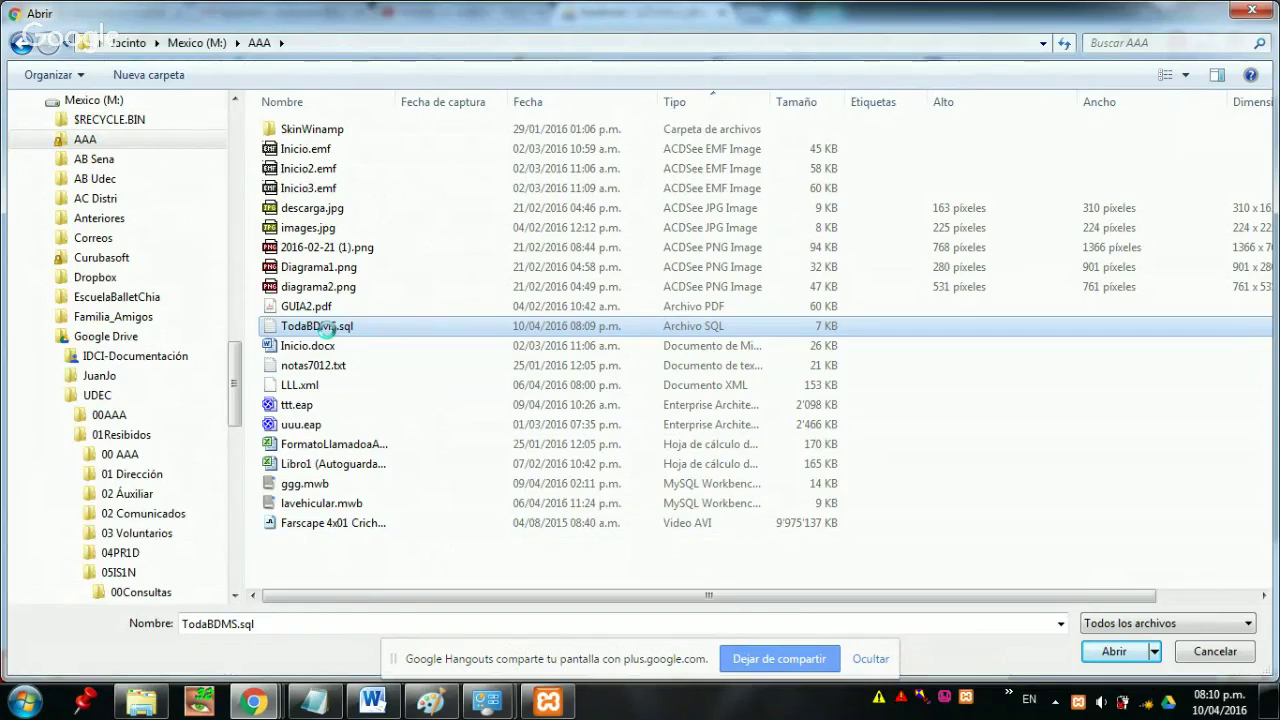
# - Open TodaBDMS.sql from the file chooser in Bloc de notas, check the database in its USE statement, and close it
pyautogui.rightClick(326, 330)
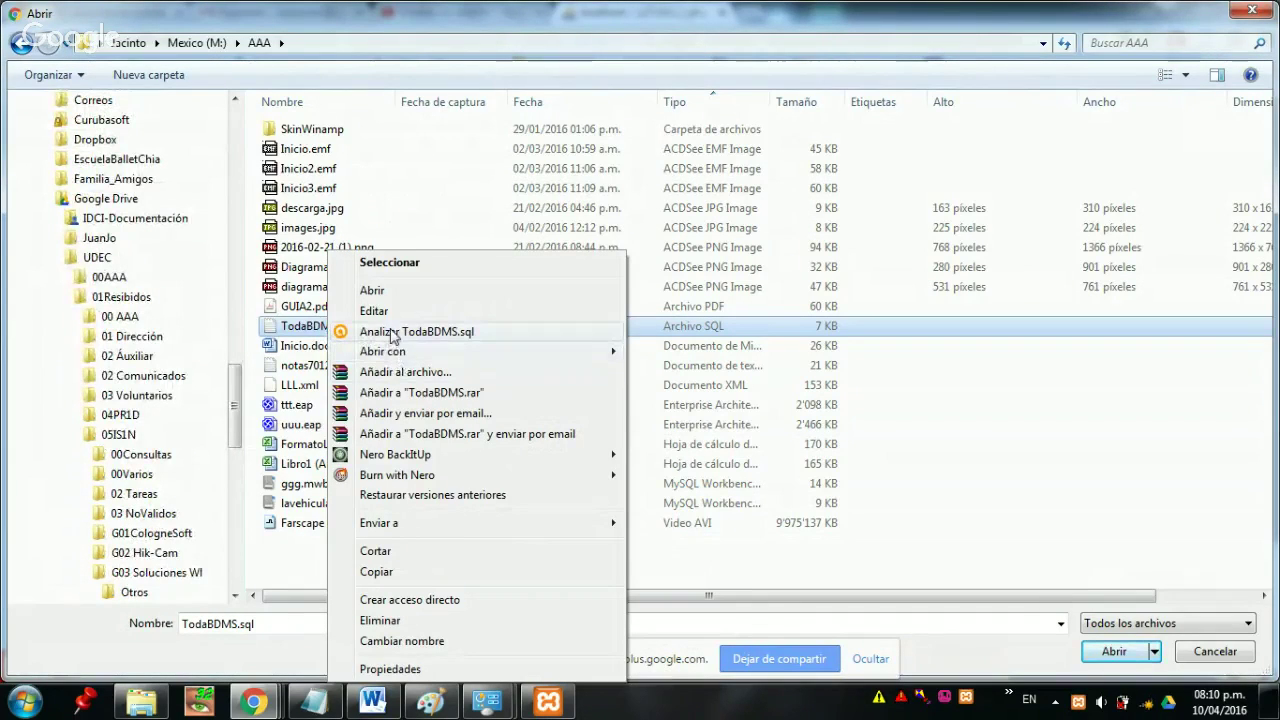
pyautogui.moveTo(403, 358)
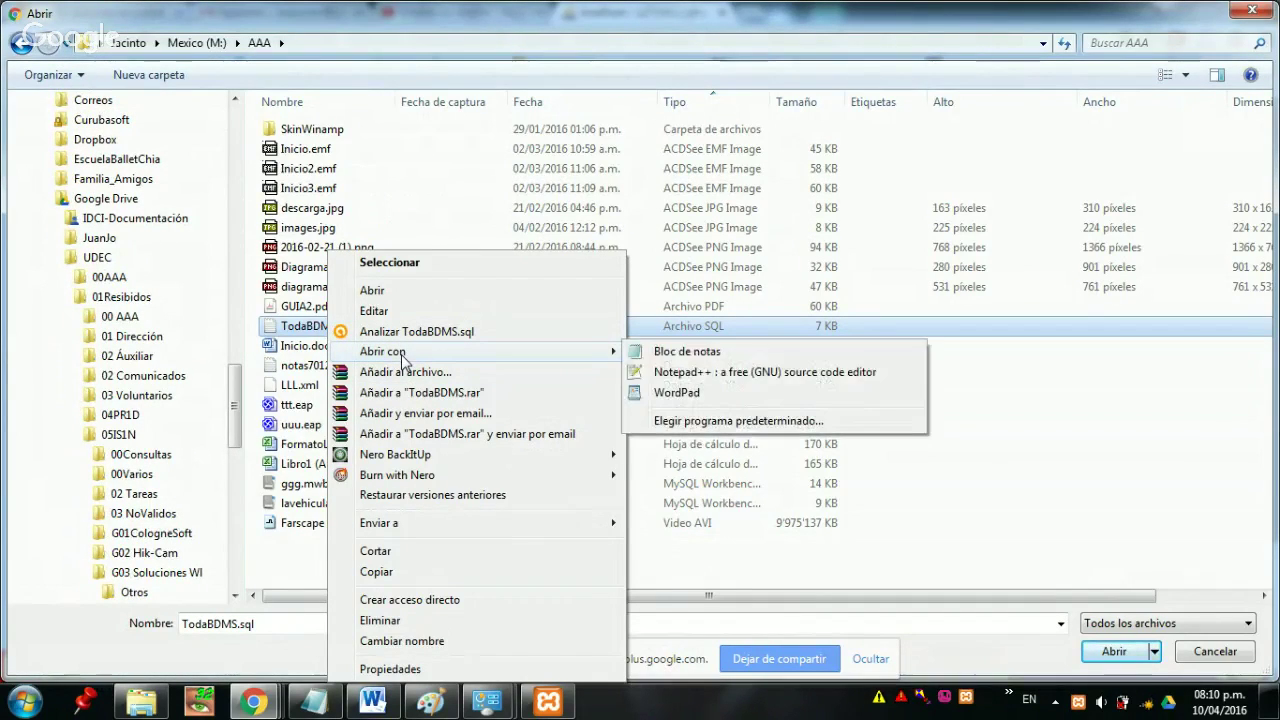
pyautogui.click(697, 353)
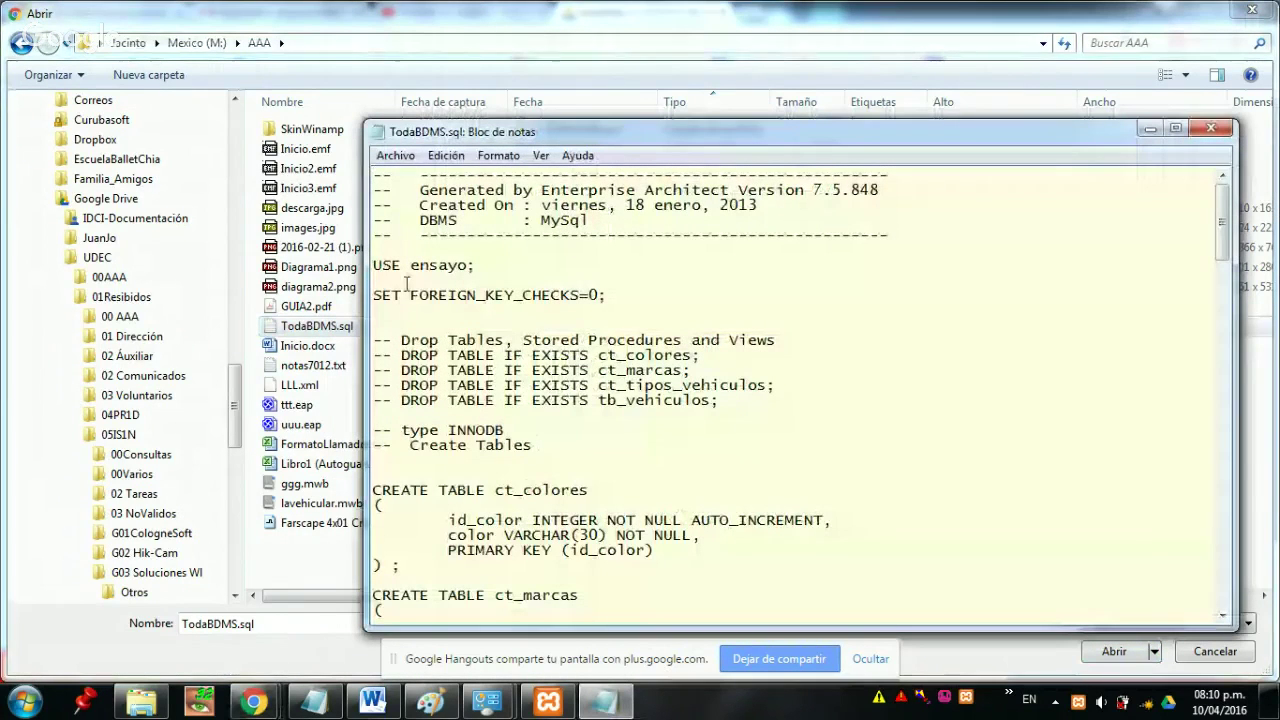
pyautogui.doubleClick(412, 265)
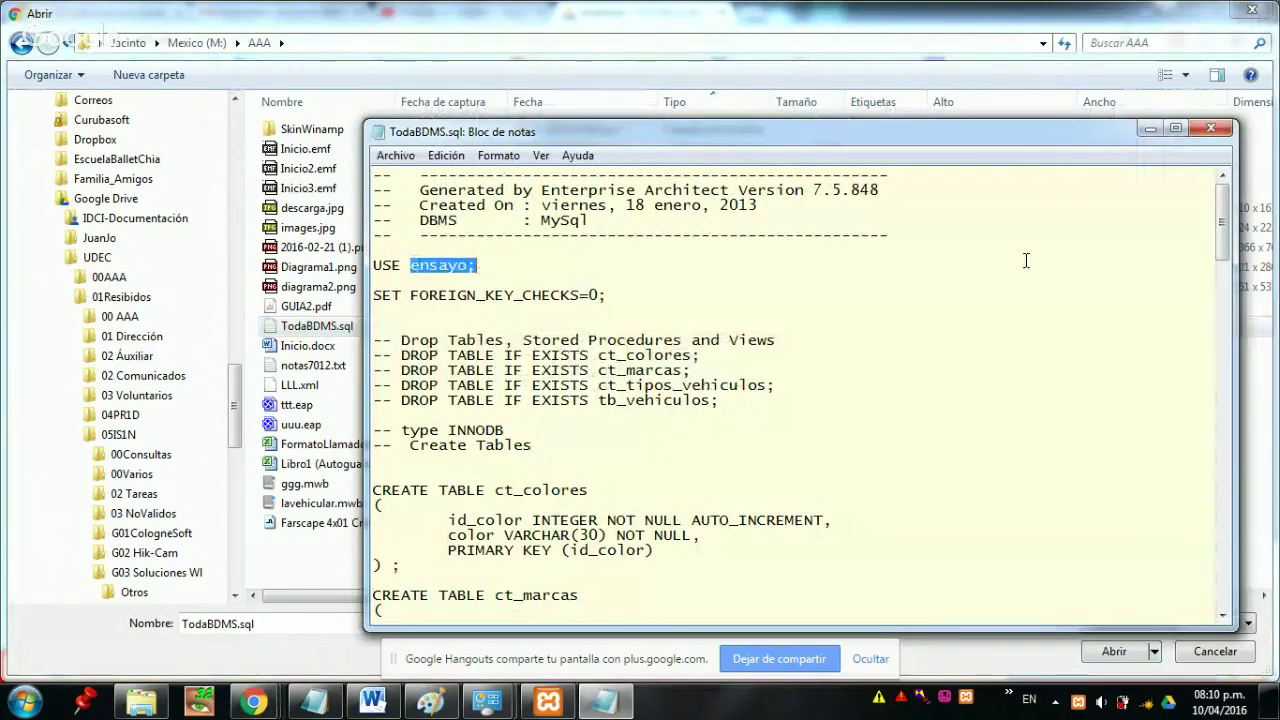
pyautogui.click(1212, 129)
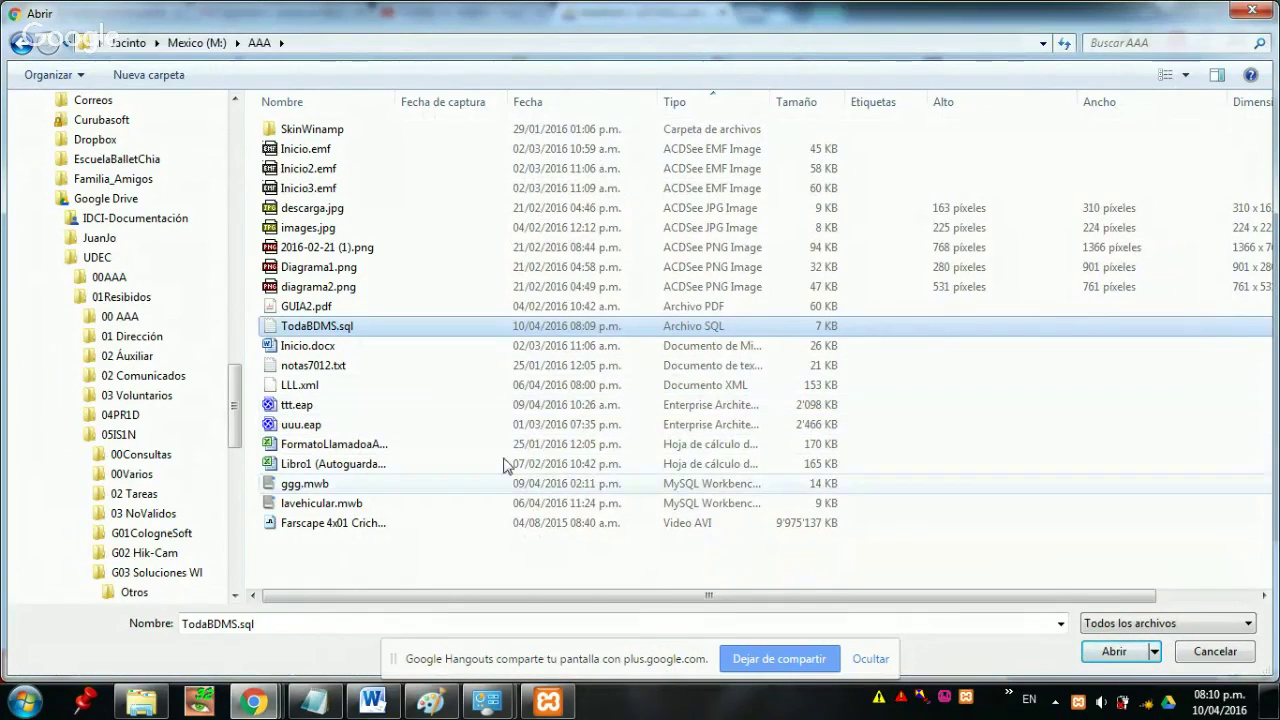
# - Load TodaBDMS.sql as the import file and run the import with the utf-8 character set and SQL format
pyautogui.click(1134, 655)
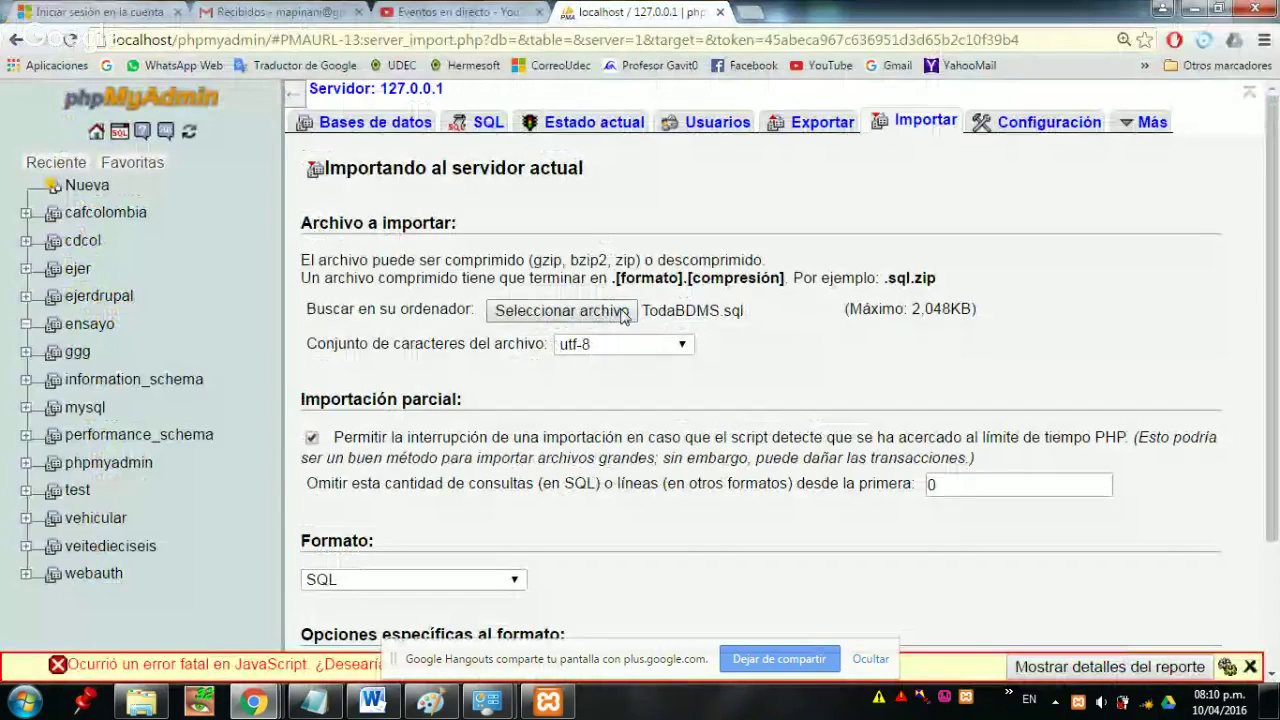
pyautogui.click(685, 345)
pyautogui.scroll(3, 687, 236)
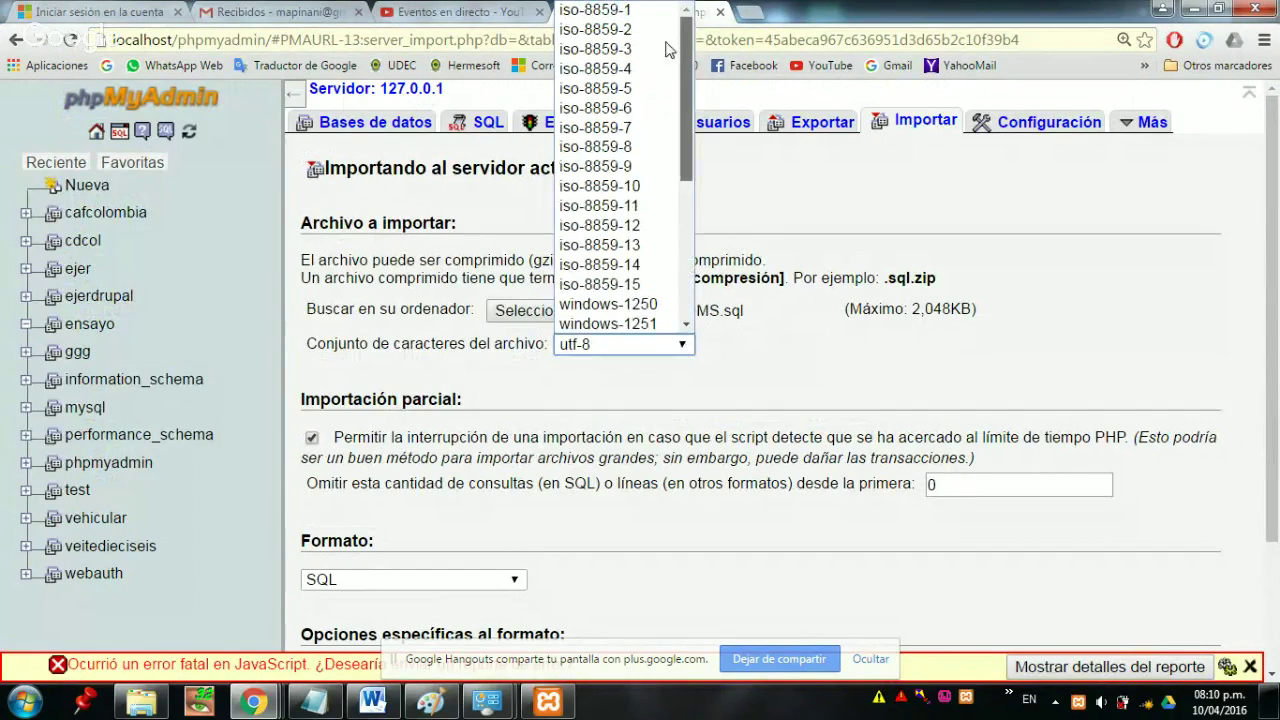
pyautogui.click(855, 371)
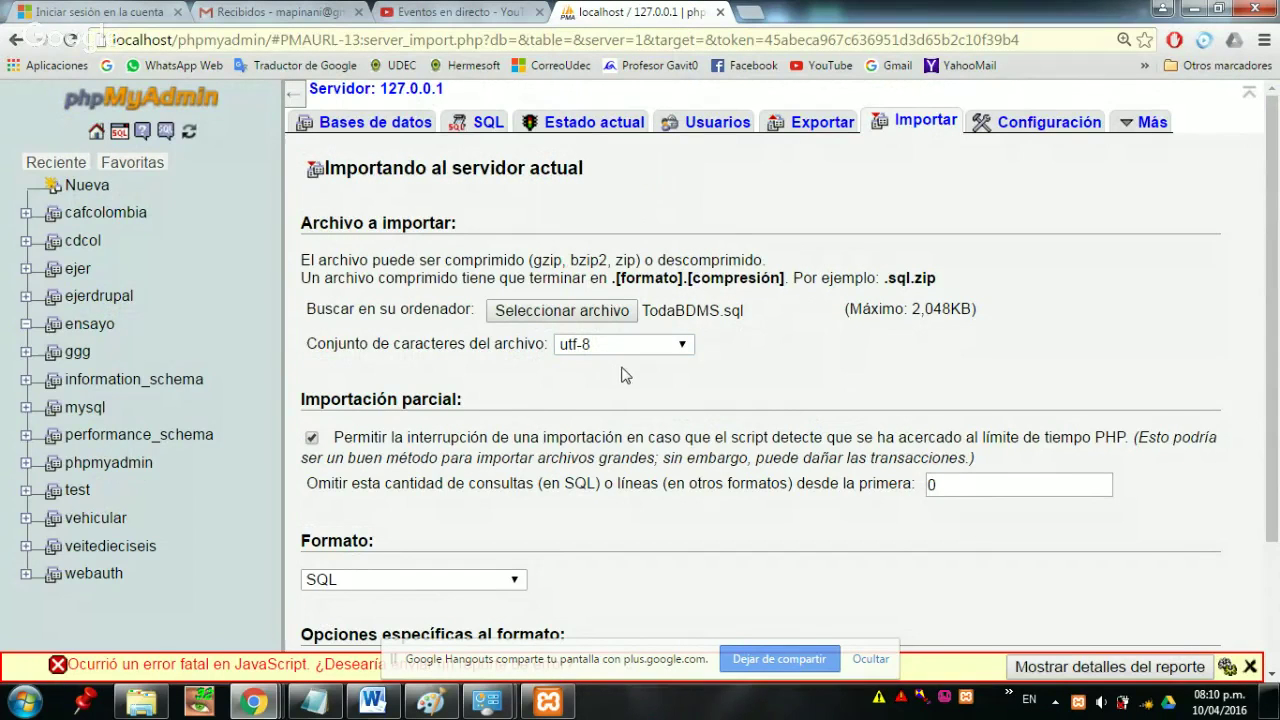
pyautogui.scroll(-1, 621, 374)
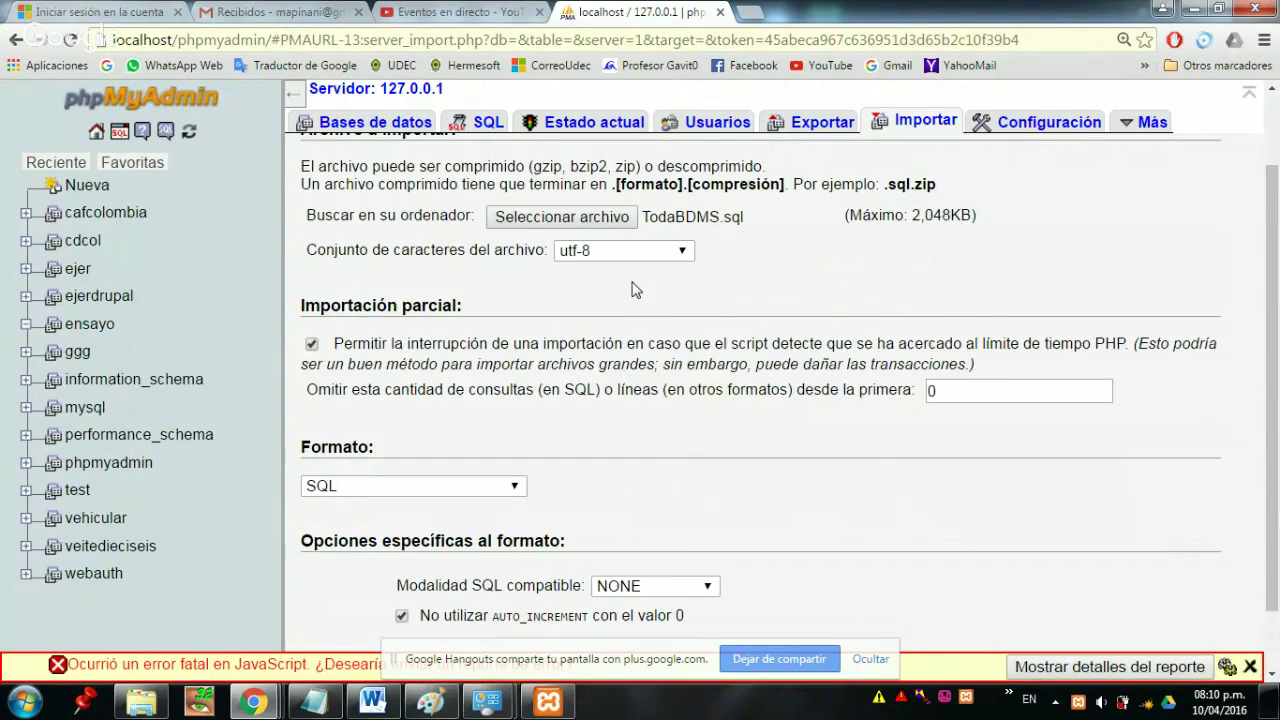
pyautogui.scroll(-1, 632, 290)
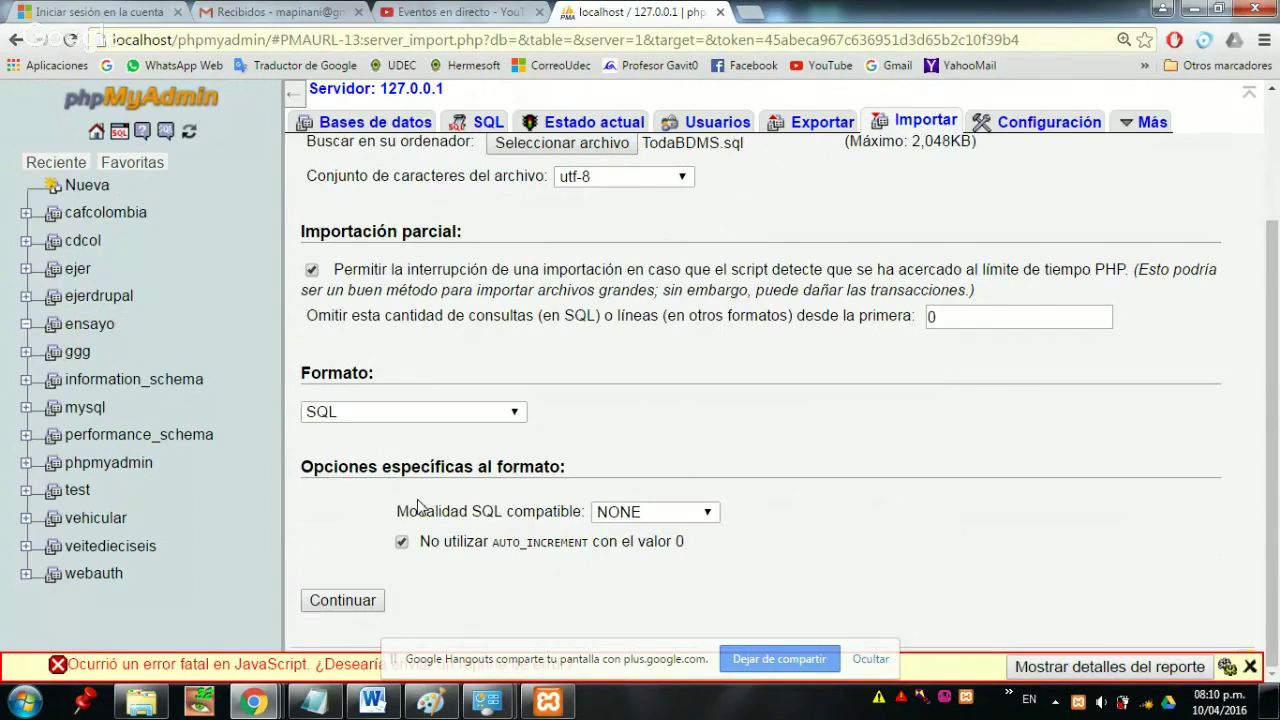
pyautogui.click(349, 604)
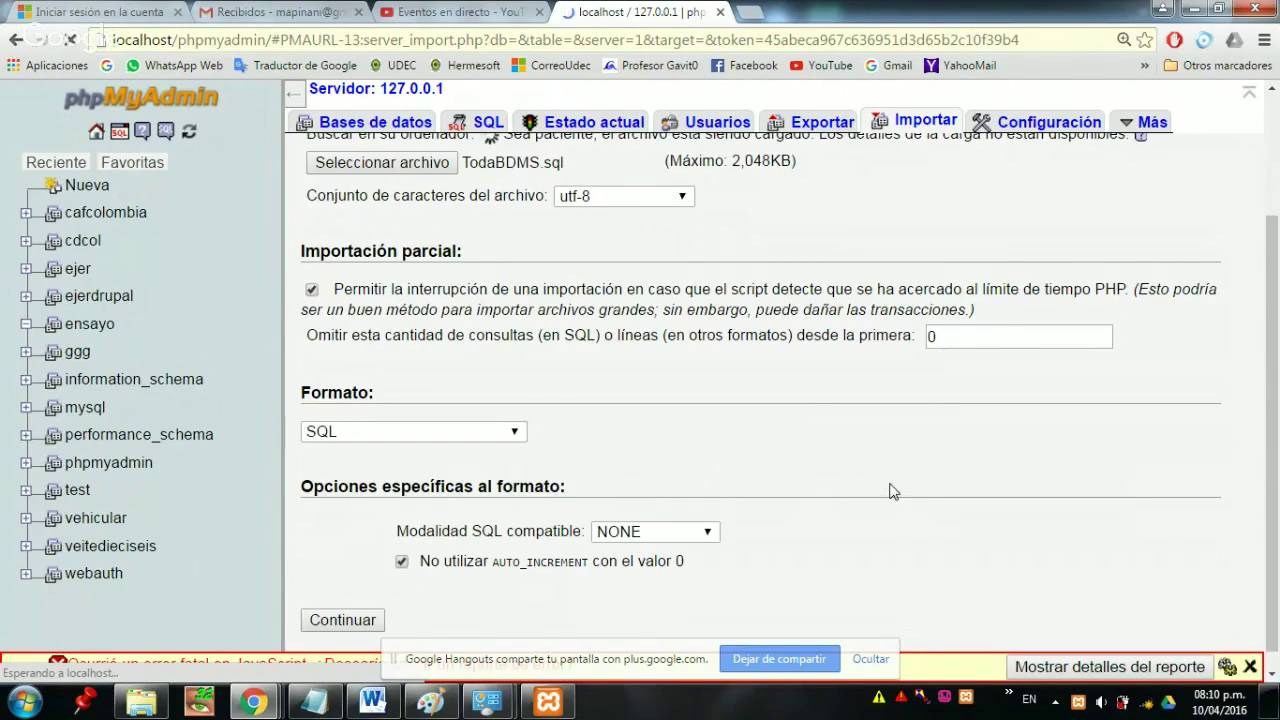
pyautogui.scroll(1, 712, 257)
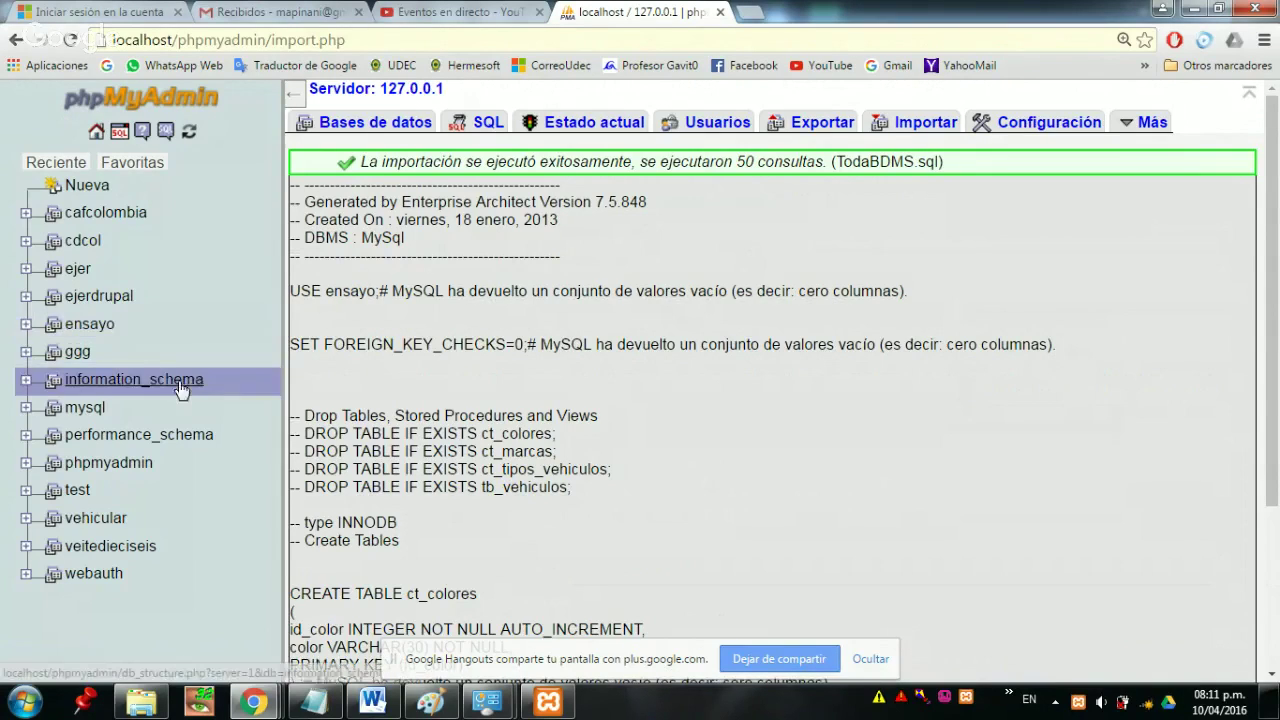
# - Expand the ensayo database and browse the imported rows of its ct_colores table
pyautogui.click(26, 326)
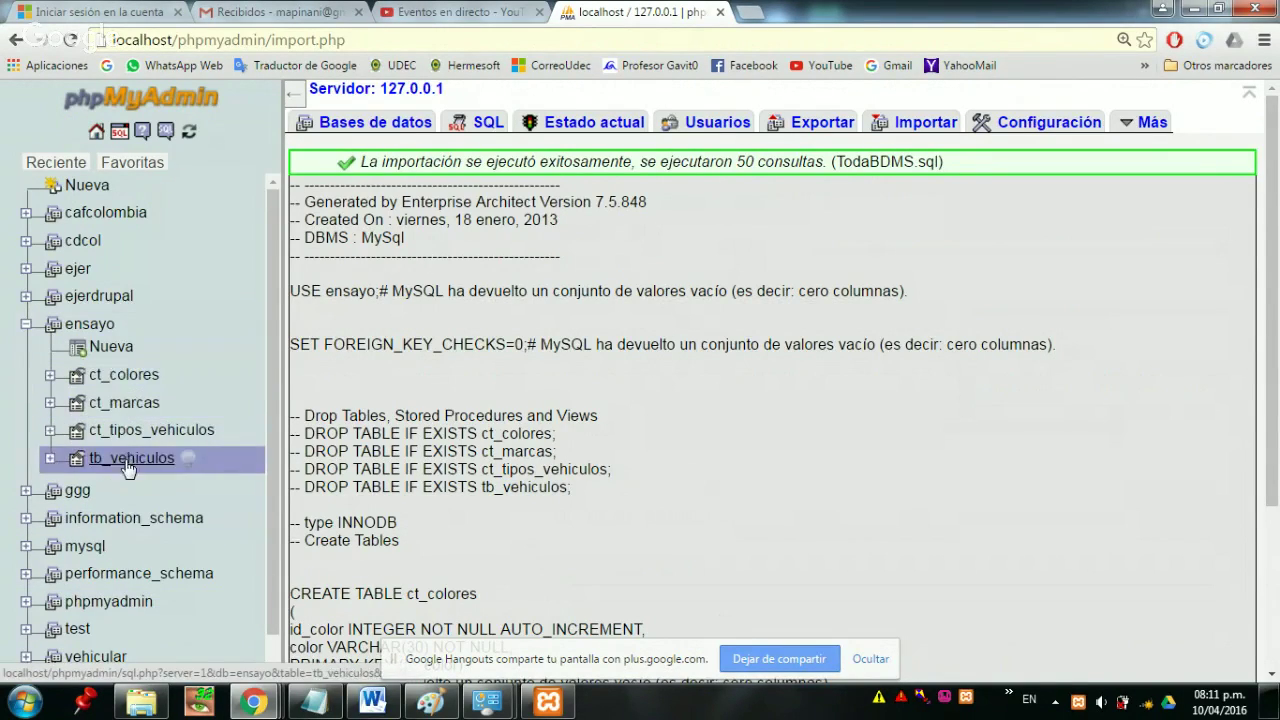
pyautogui.click(128, 384)
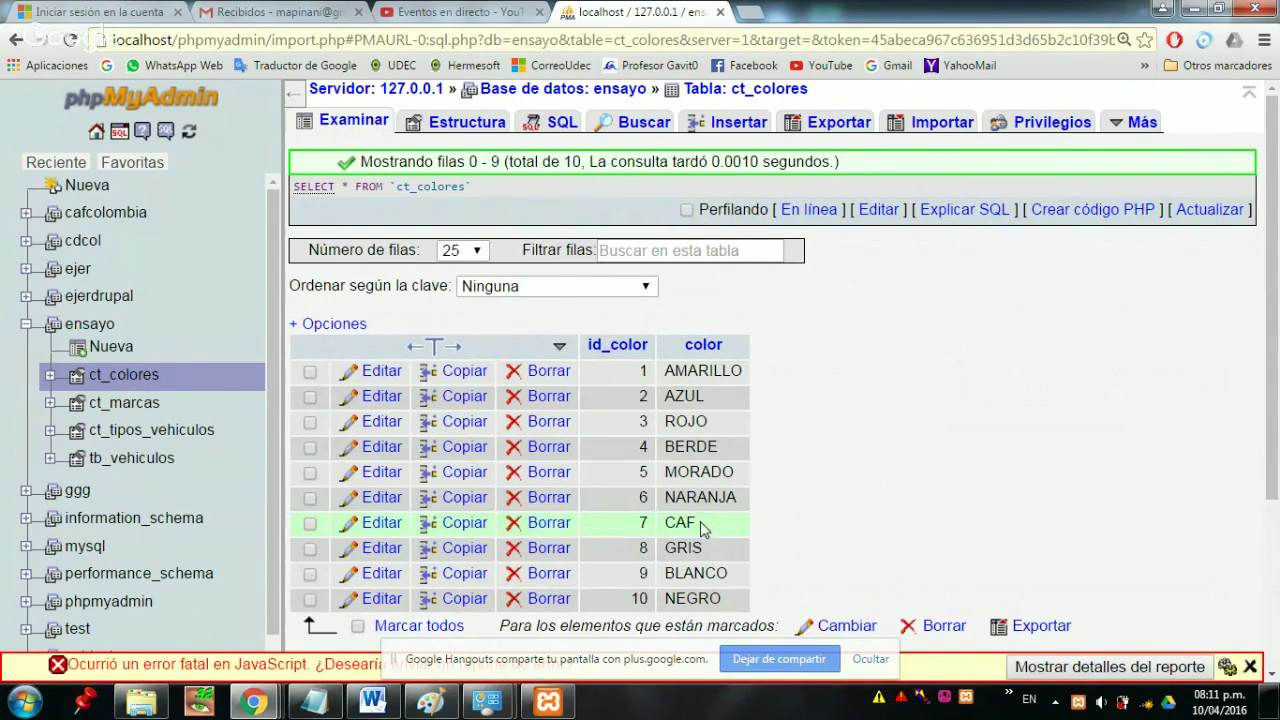
pyautogui.scroll(-2, 811, 552)
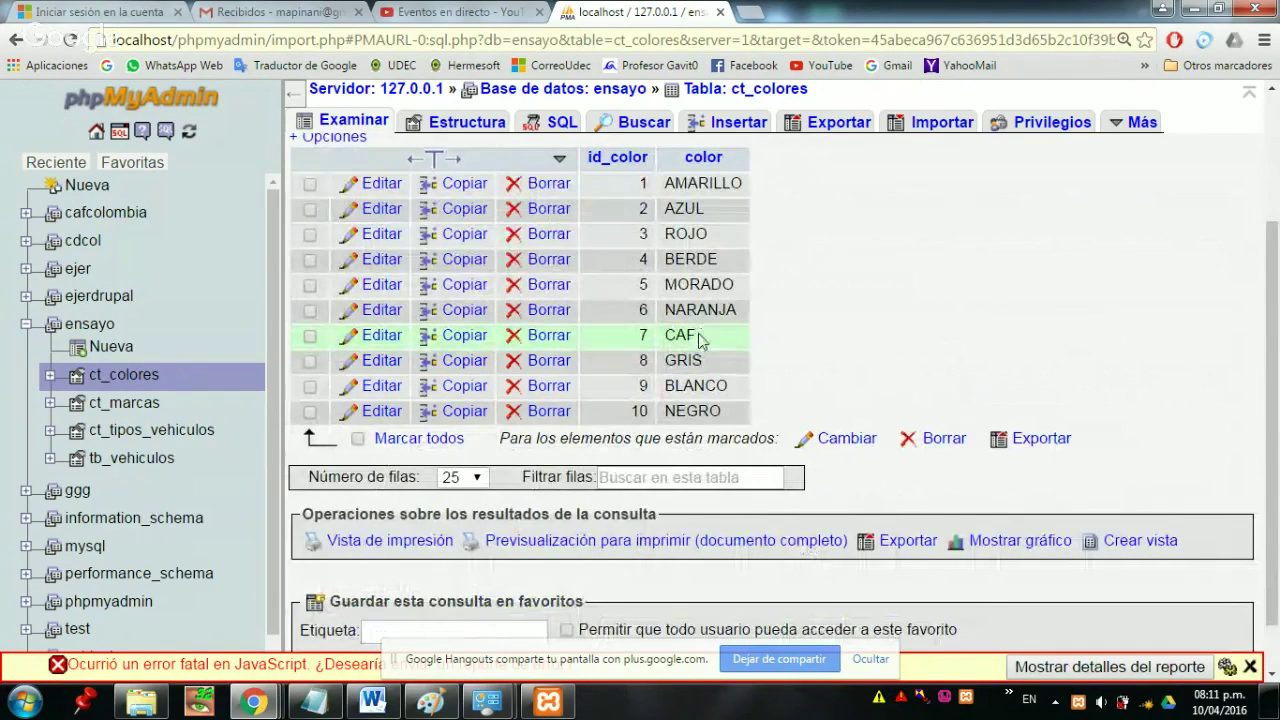
pyautogui.scroll(2, 748, 371)
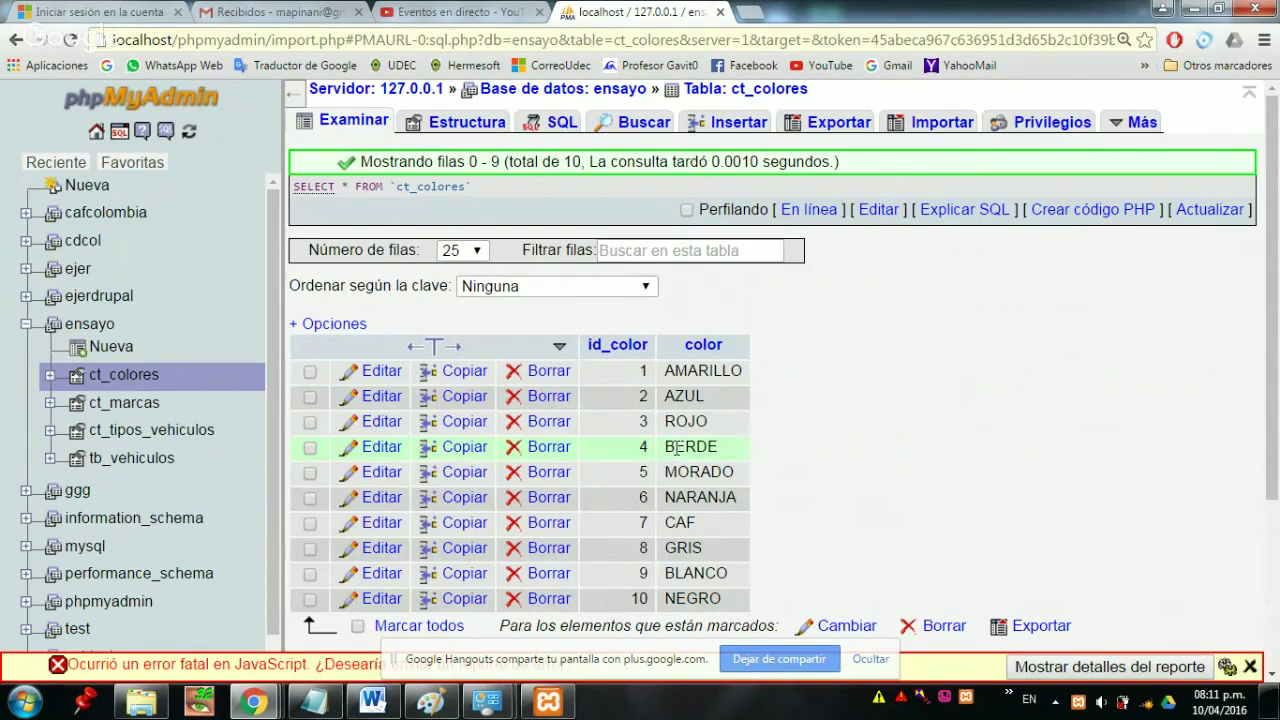
pyautogui.scroll(-2, 789, 463)
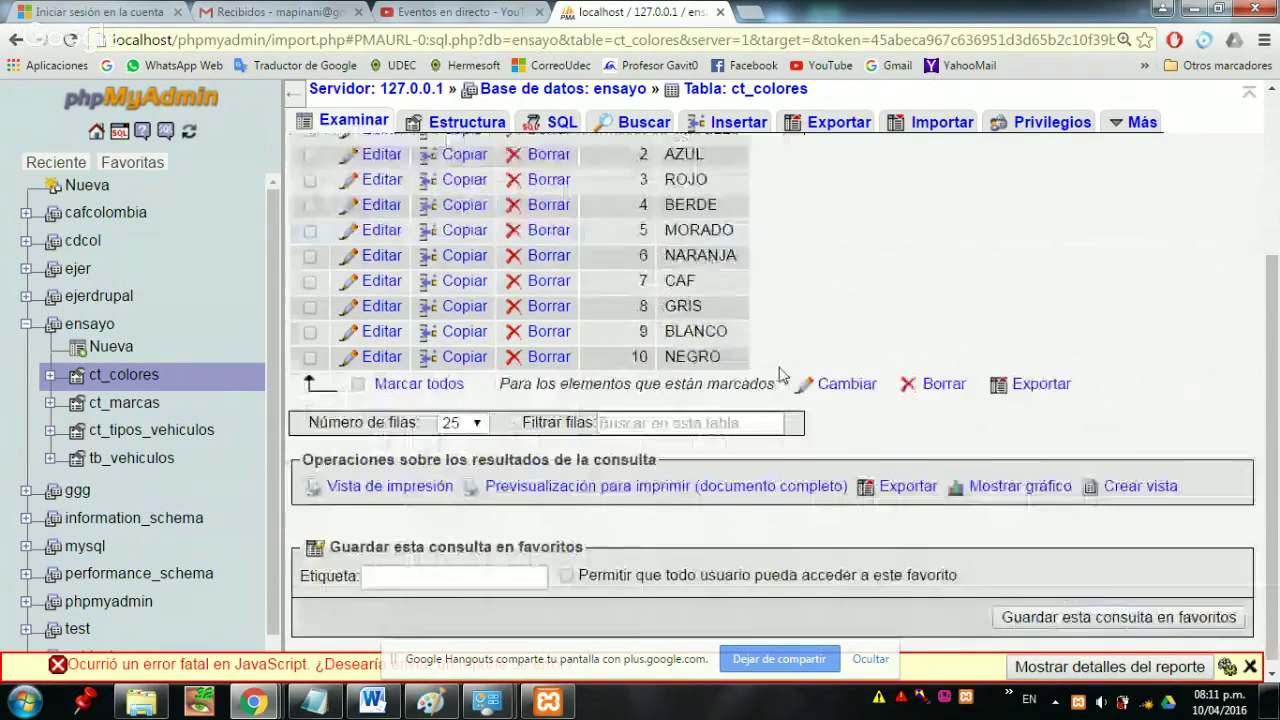
pyautogui.scroll(1, 789, 463)
# - Browse the rows of the ct_marcas table in ensayo and examine its column structure
pyautogui.click(130, 406)
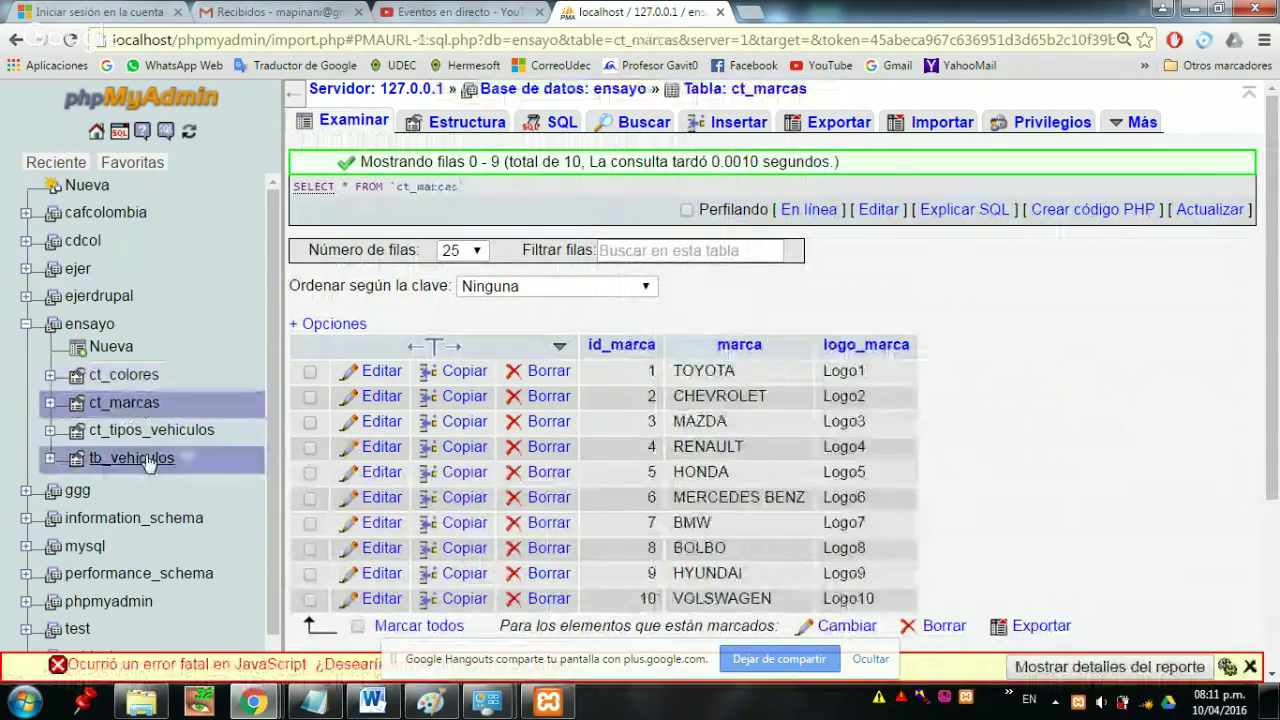
pyautogui.scroll(-2, 952, 412)
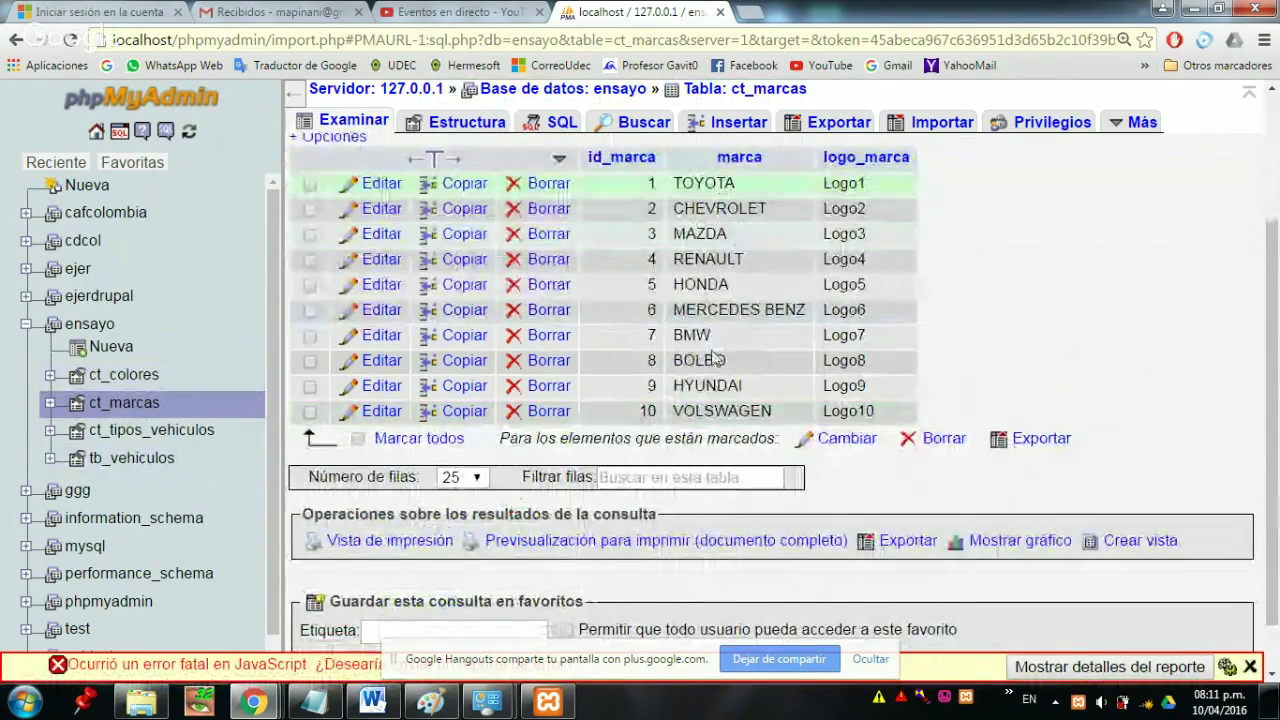
pyautogui.click(155, 432)
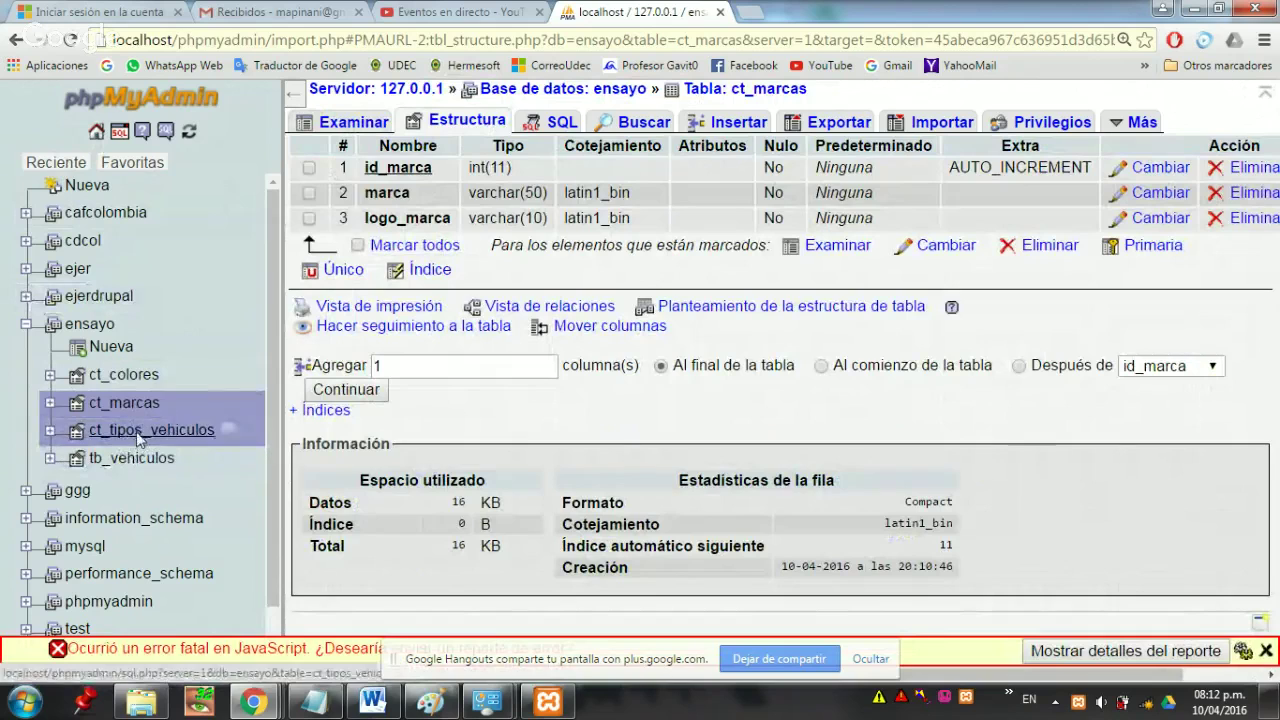
# - Browse the rows of the ct_tipos_vehiculos table in ensayo, checking how the accented vehicle type names were imported
pyautogui.click(140, 438)
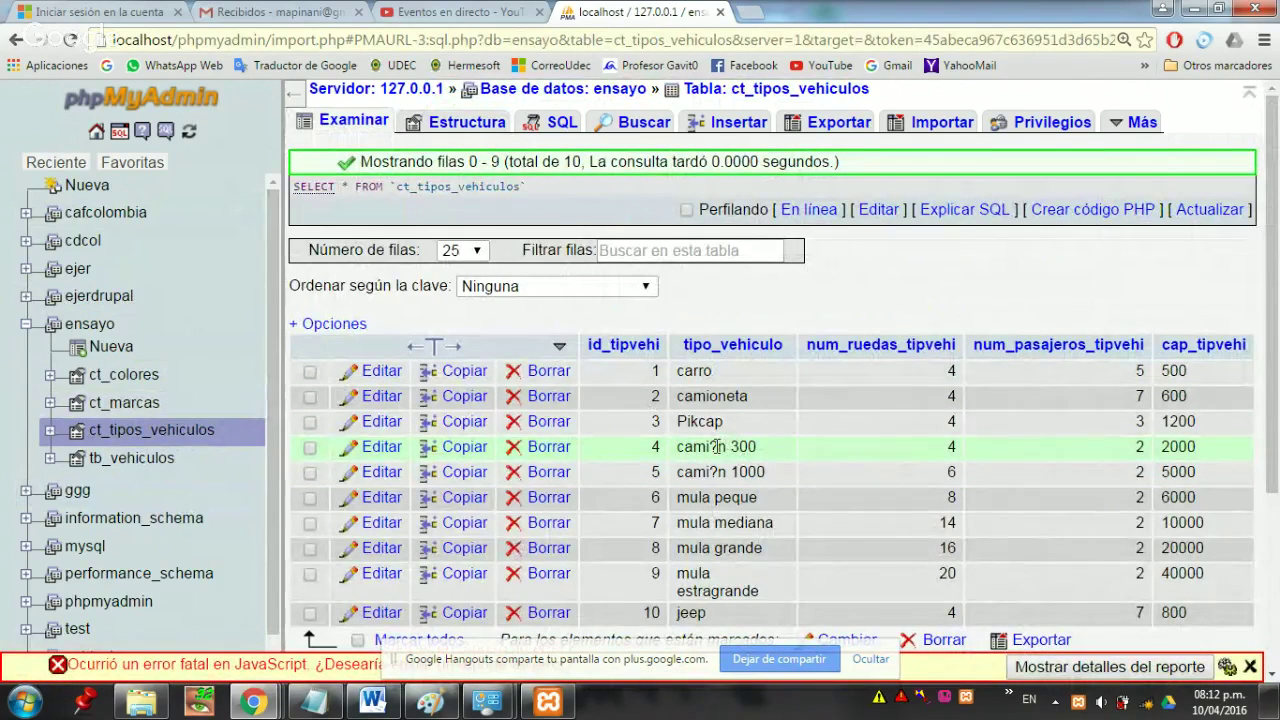
pyautogui.doubleClick(713, 446)
pyautogui.scroll(-1, 620, 500)
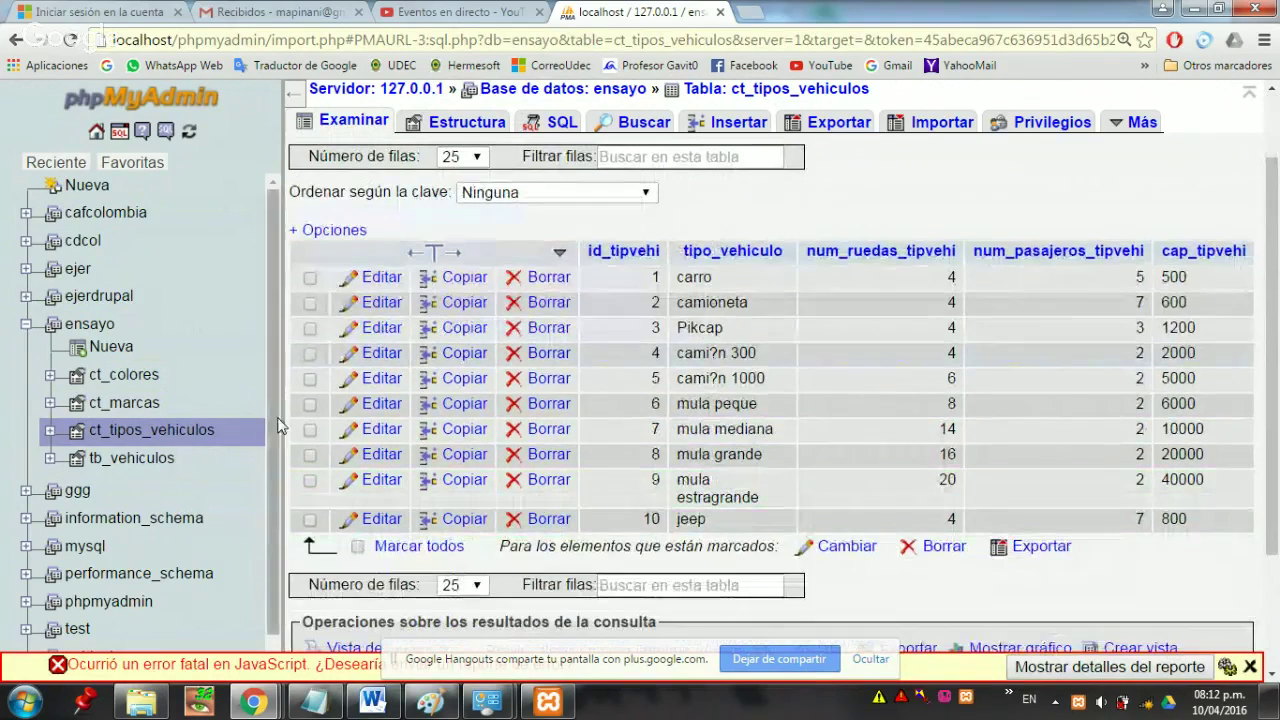
pyautogui.click(120, 432)
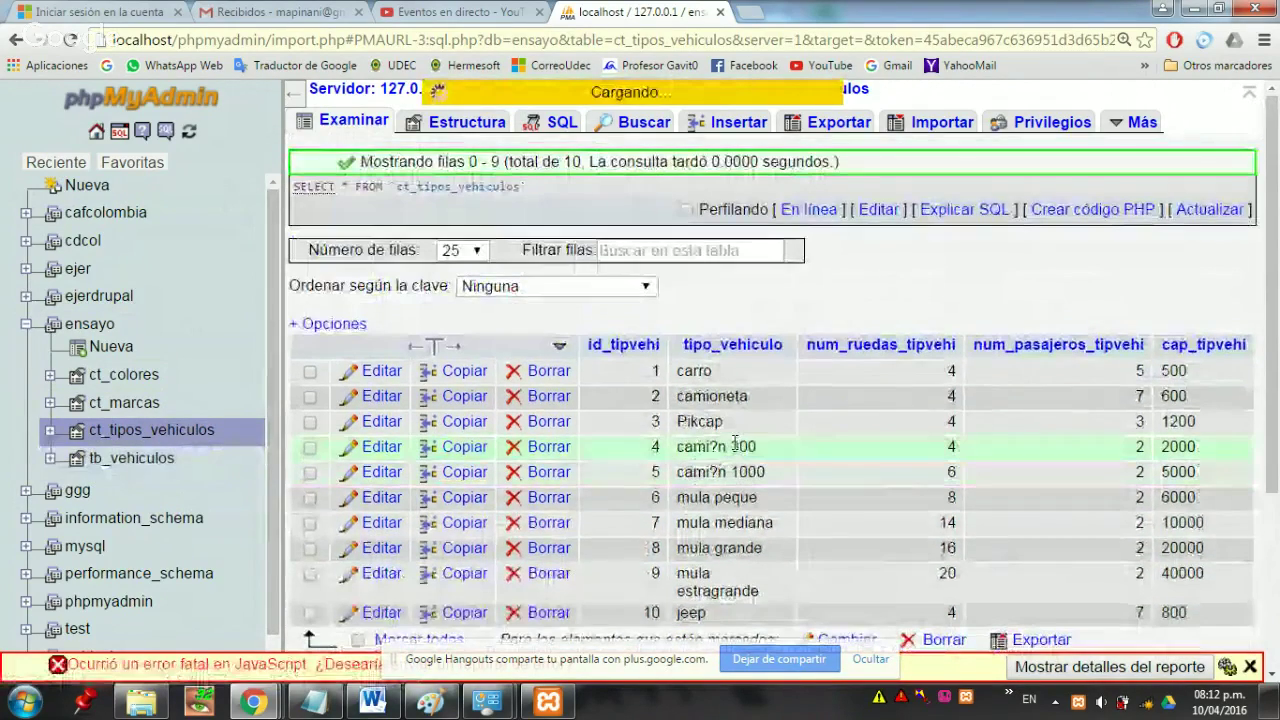
pyautogui.scroll(-1, 760, 300)
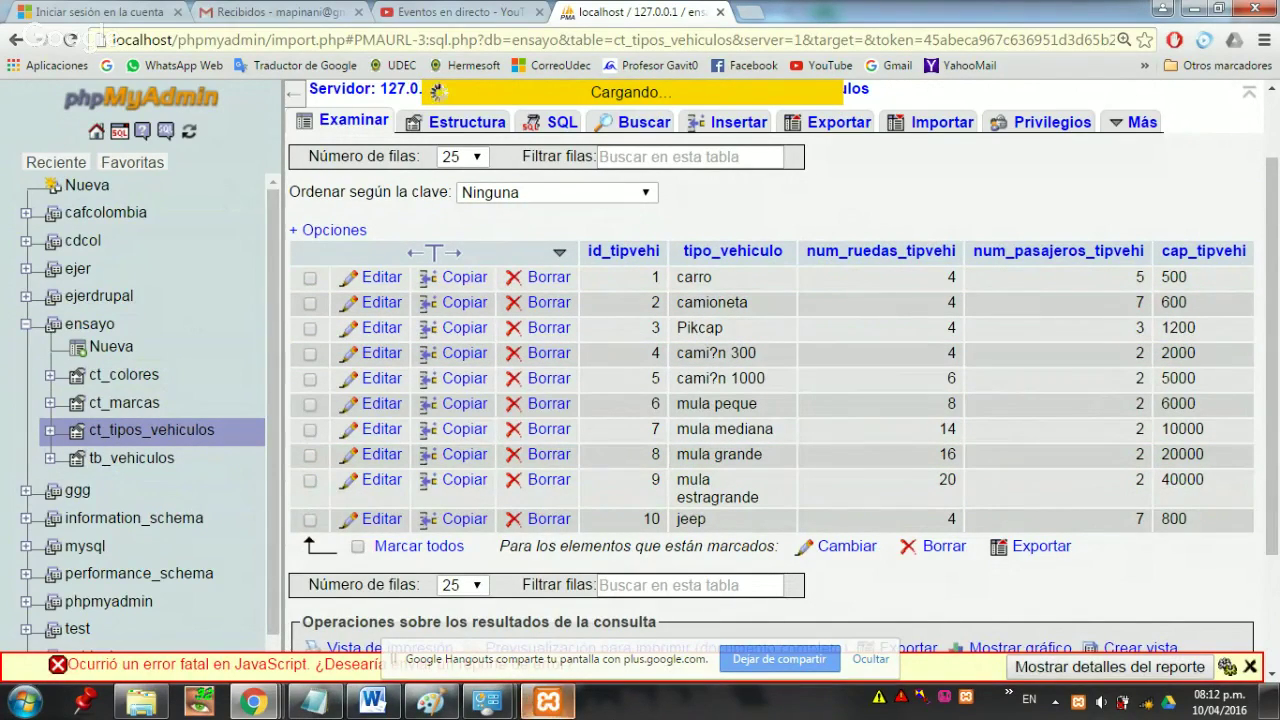
pyautogui.moveTo(255, 702)
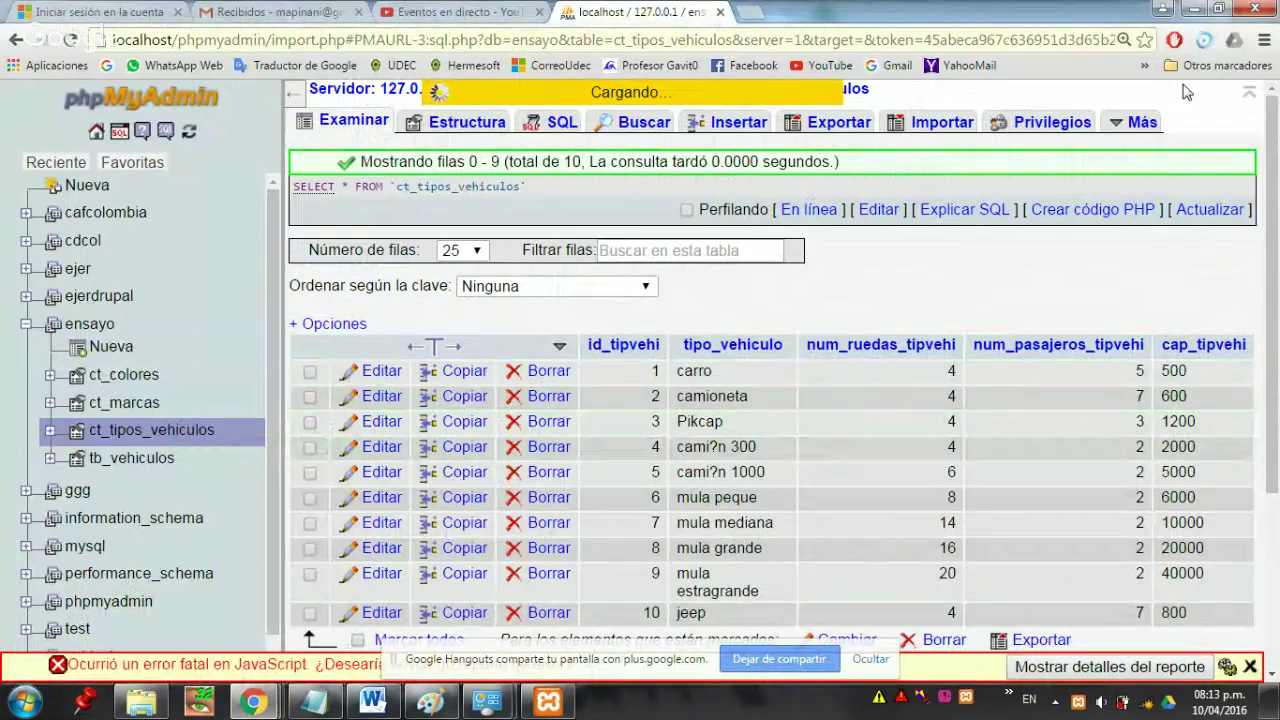
pyautogui.moveTo(1138, 124)
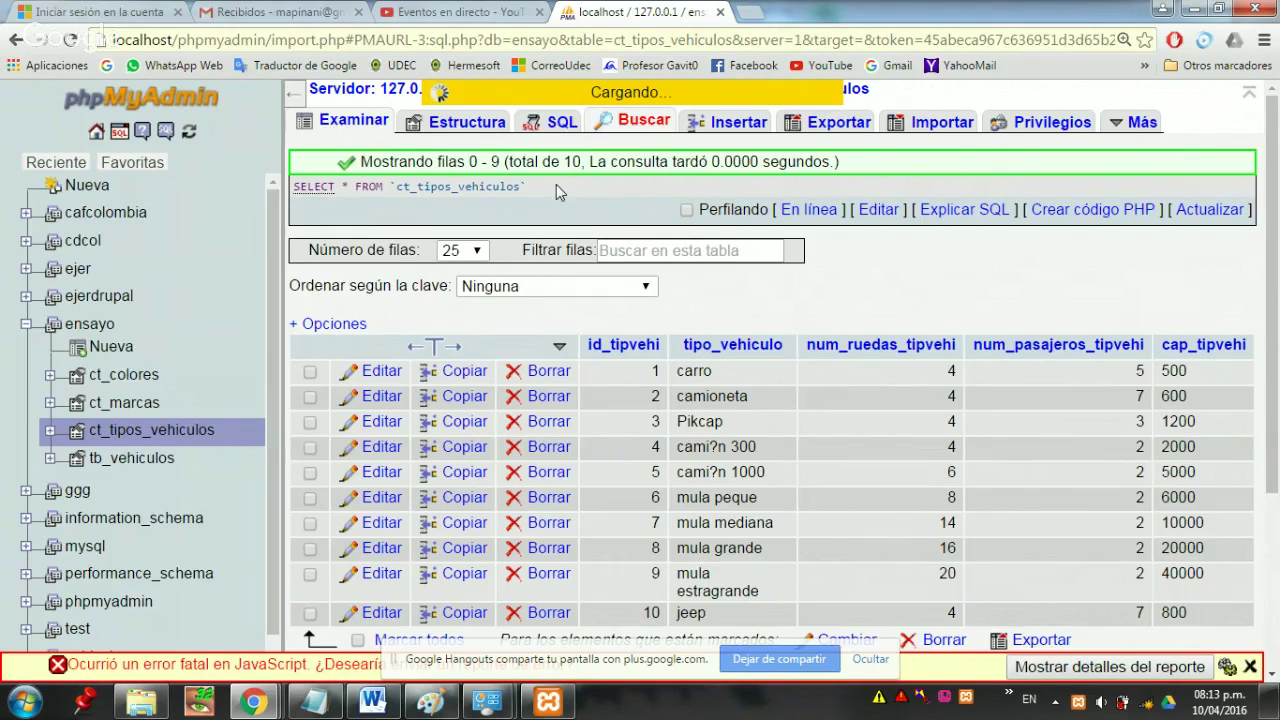
pyautogui.click(99, 296)
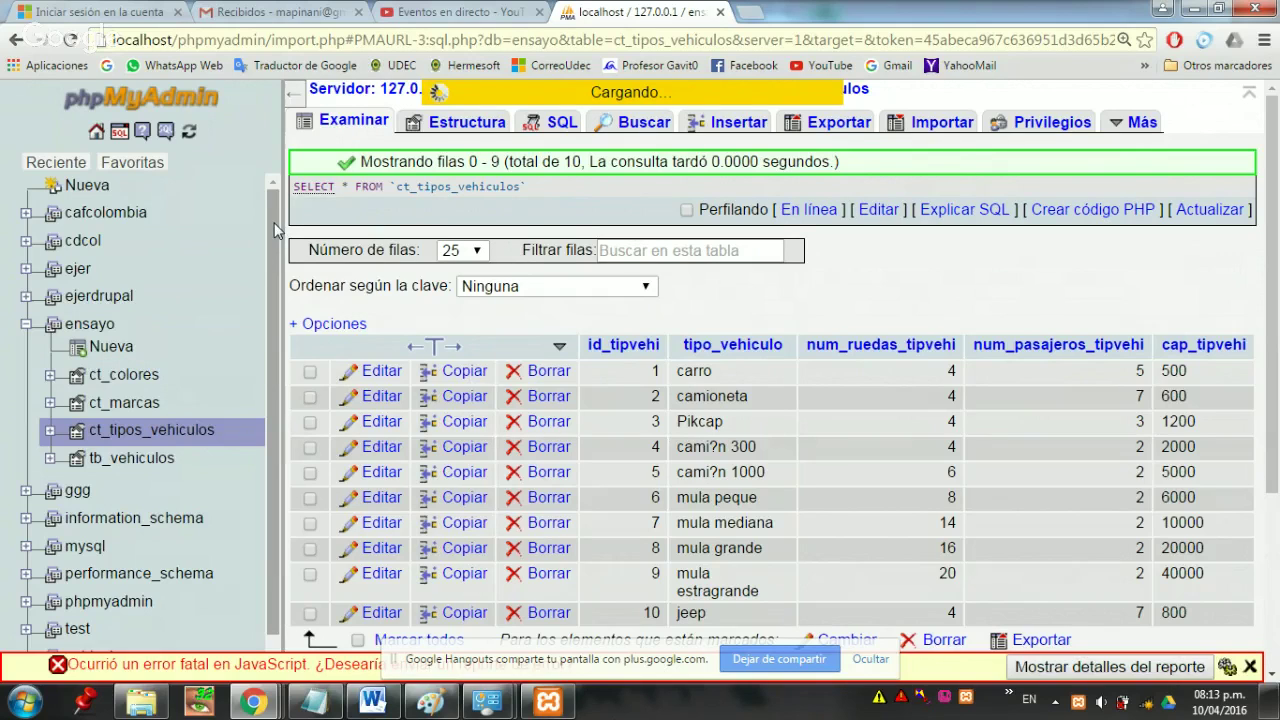
pyautogui.scroll(-1, 276, 250)
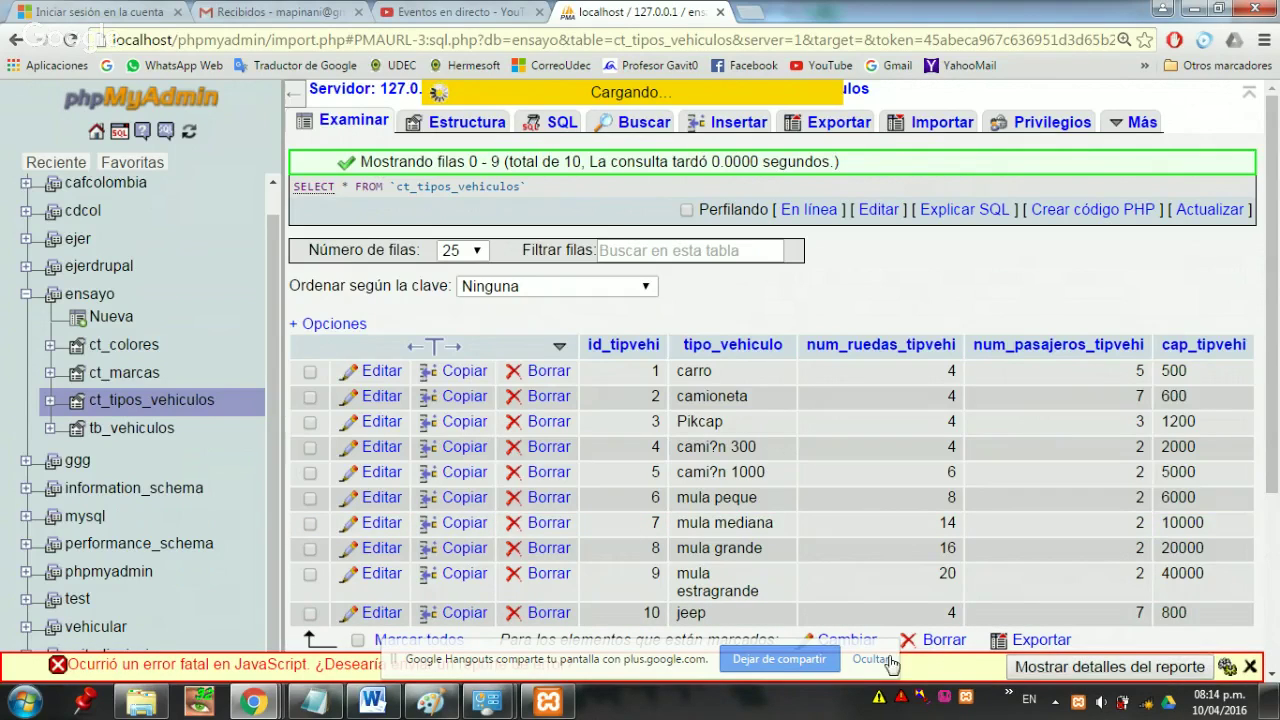
# - Close the stalled phpMyAdmin page and reopen phpMyAdmin from the MySQL module in the XAMPP Control Panel
pyautogui.click(1250, 667)
pyautogui.click(719, 12)
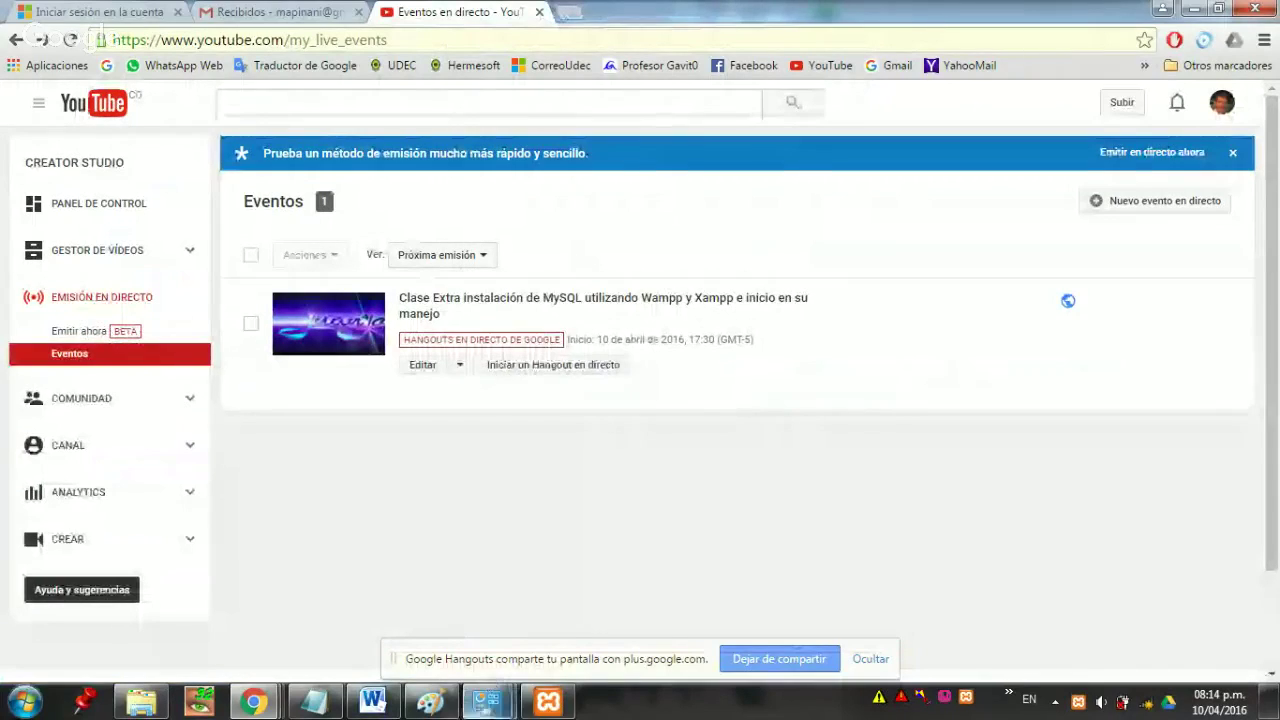
pyautogui.click(560, 705)
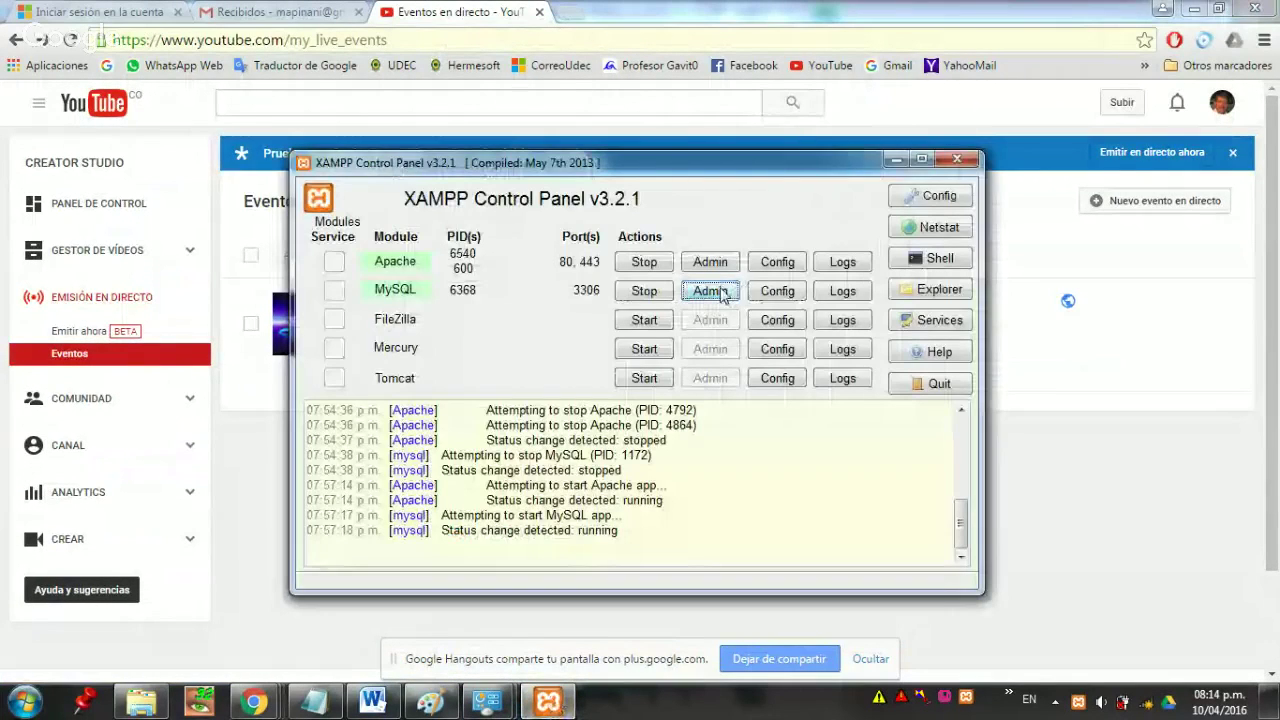
pyautogui.click(712, 292)
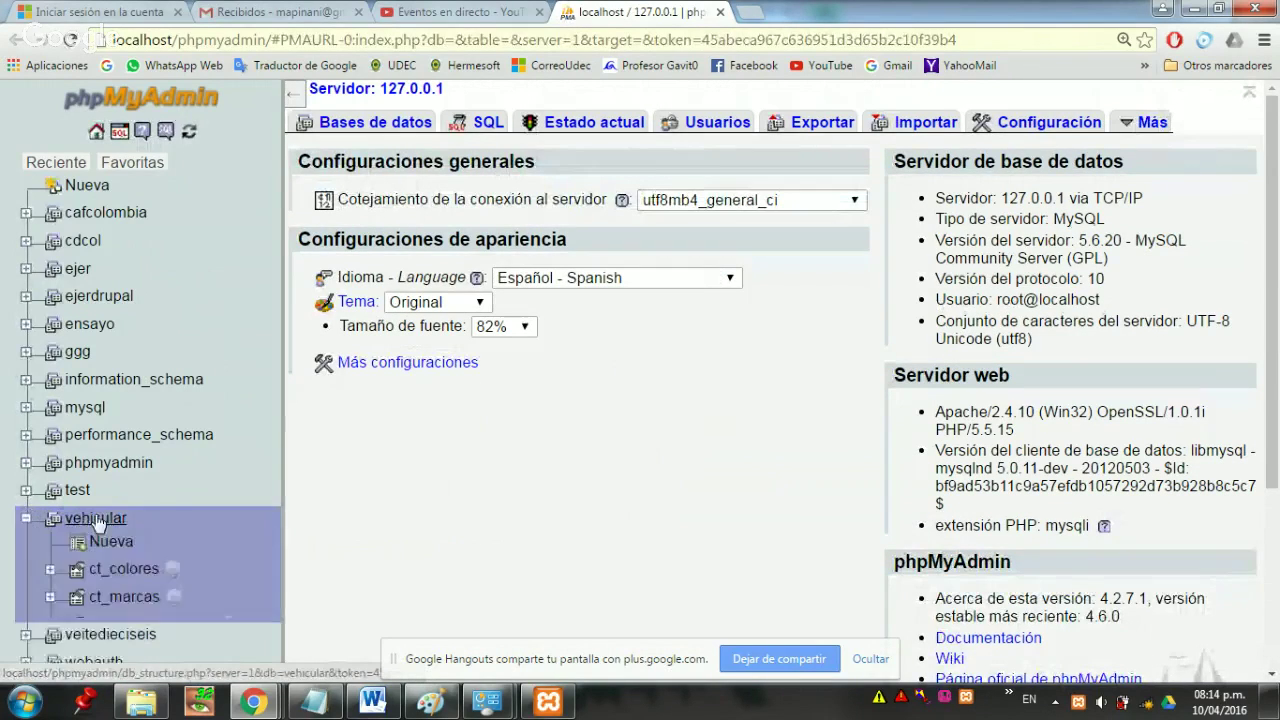
# - Browse the rows of the ct_colores table in the vehicular database and view the additional table options
pyautogui.scroll(-1, 275, 520)
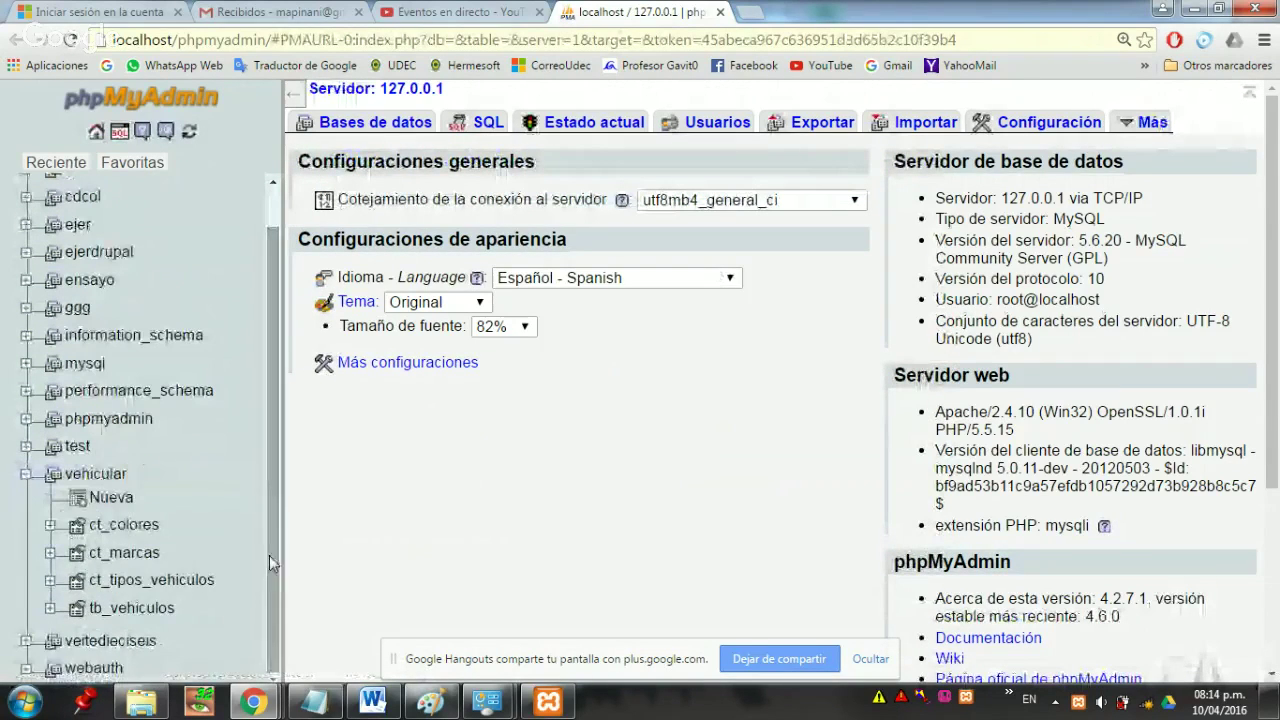
pyautogui.click(124, 530)
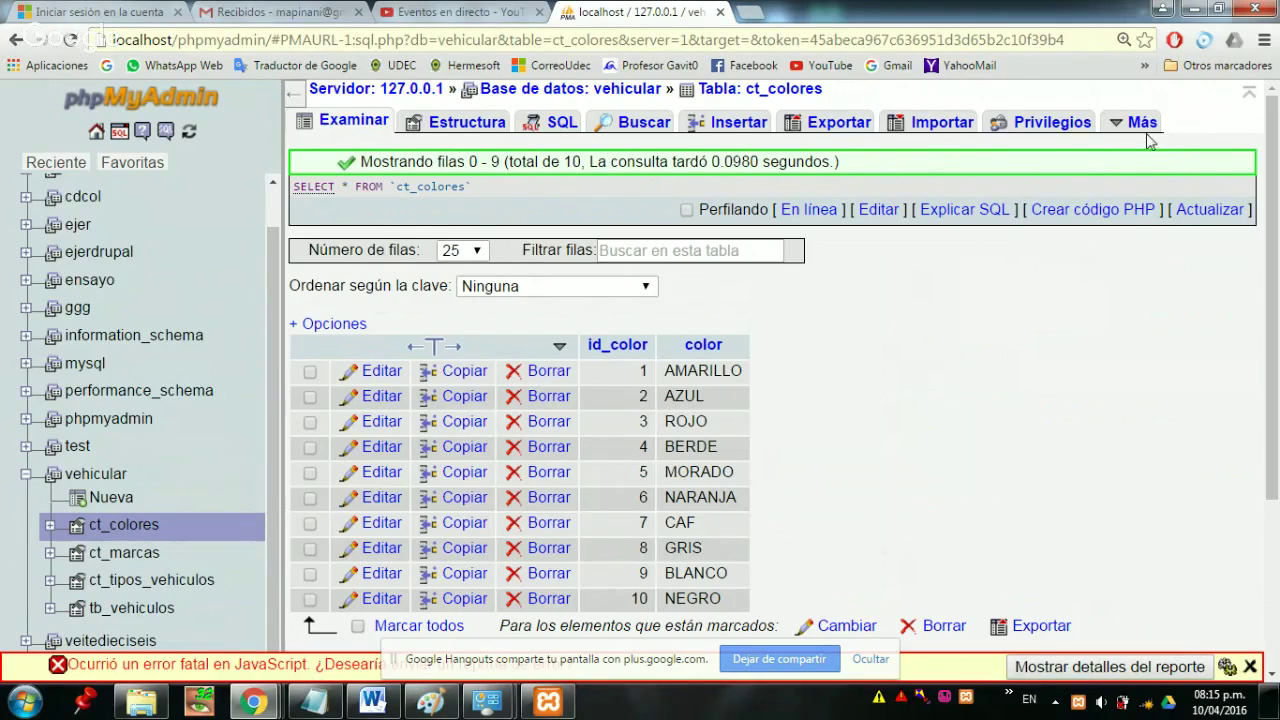
pyautogui.moveTo(1140, 120)
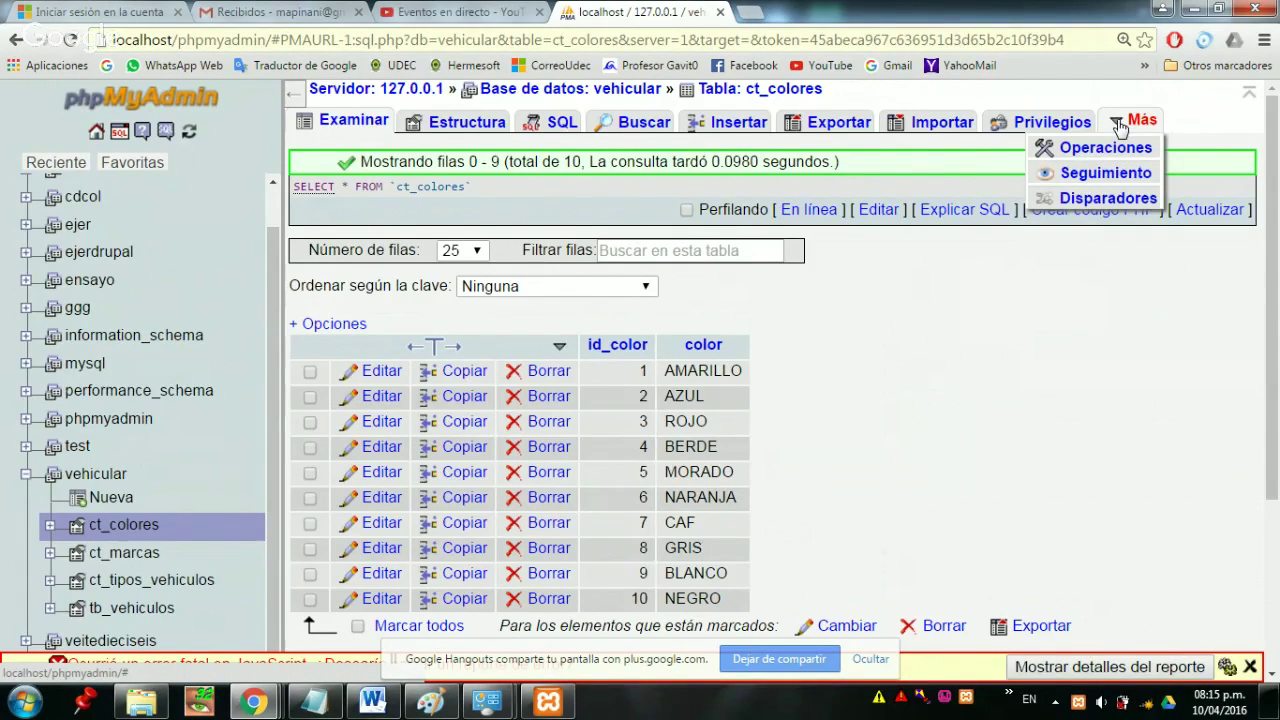
# - Open the table overview of the vehicular database and dismiss the JavaScript error notice
pyautogui.click(97, 476)
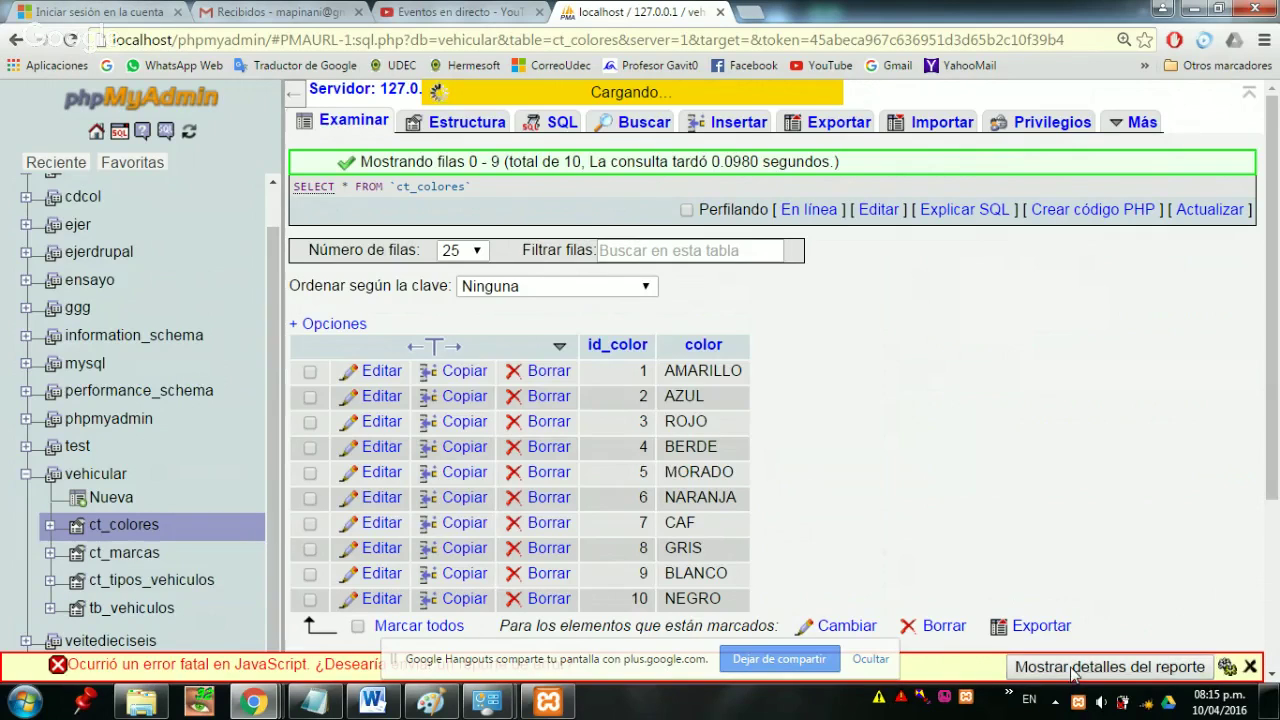
pyautogui.click(874, 661)
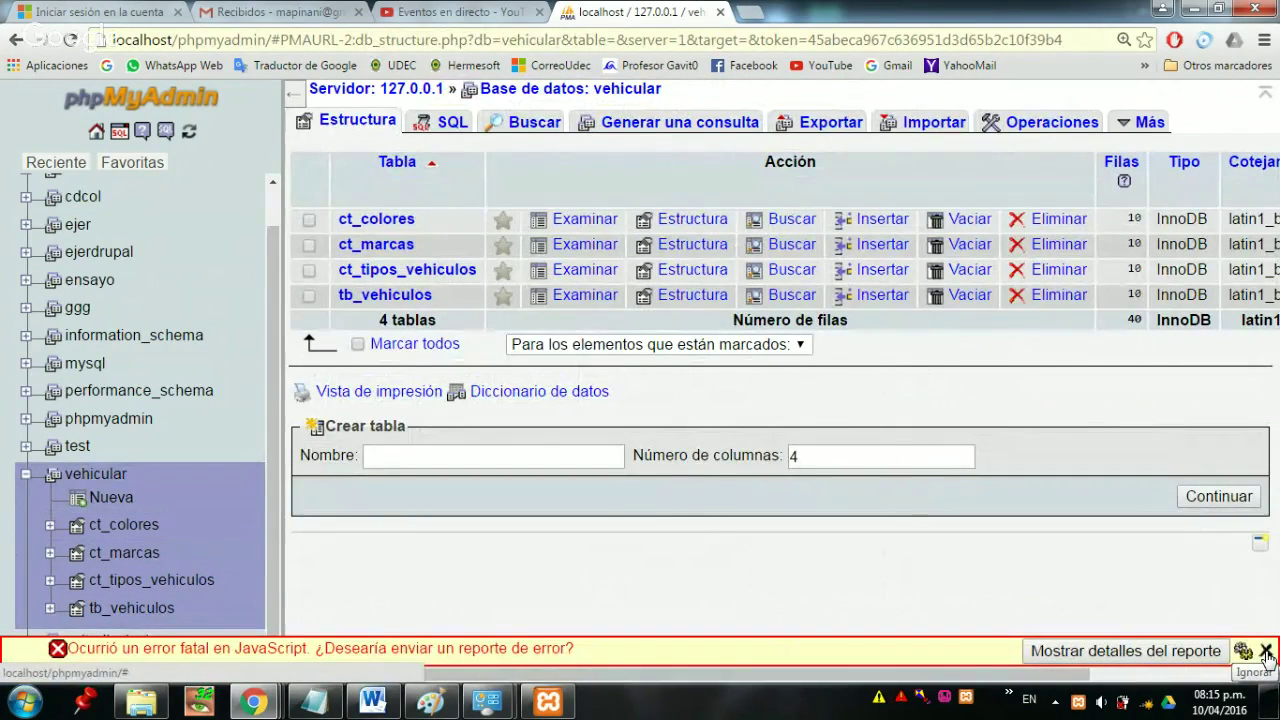
pyautogui.click(1266, 651)
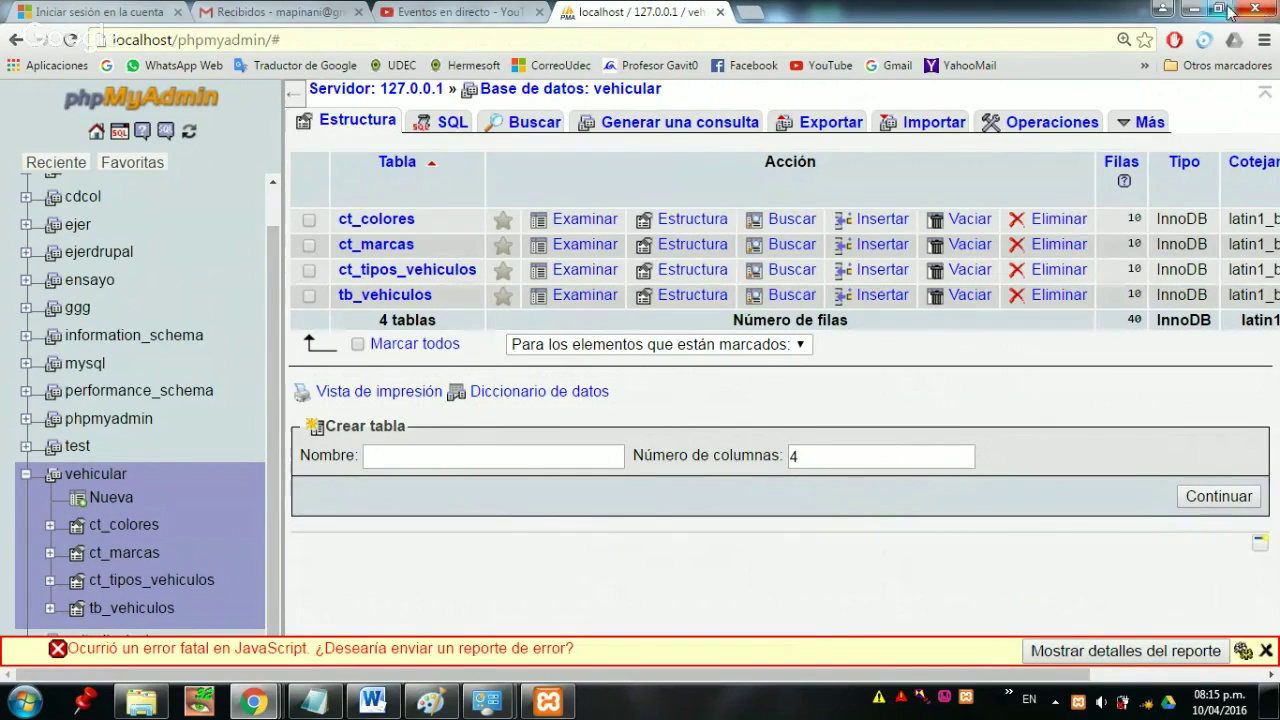
# - Leave phpMyAdmin, stop the MySQL and Apache modules in the XAMPP Control Panel, and quit it
pyautogui.click(721, 13)
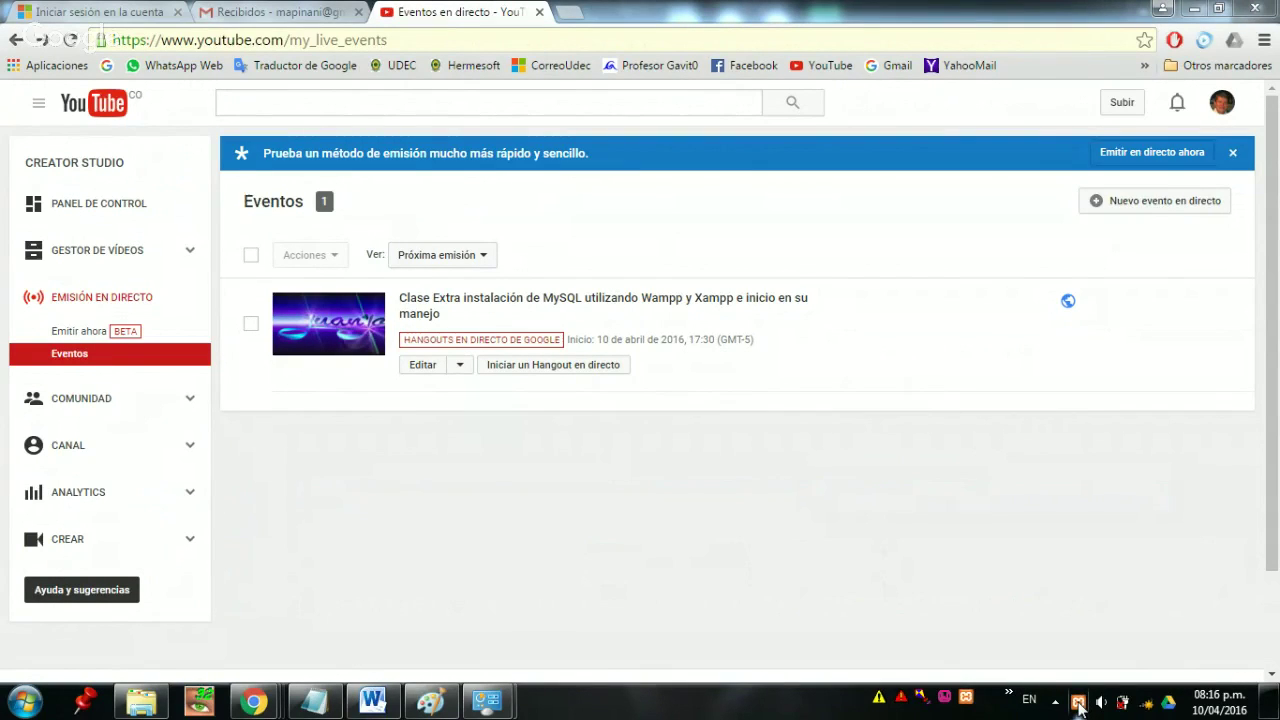
pyautogui.click(1078, 705)
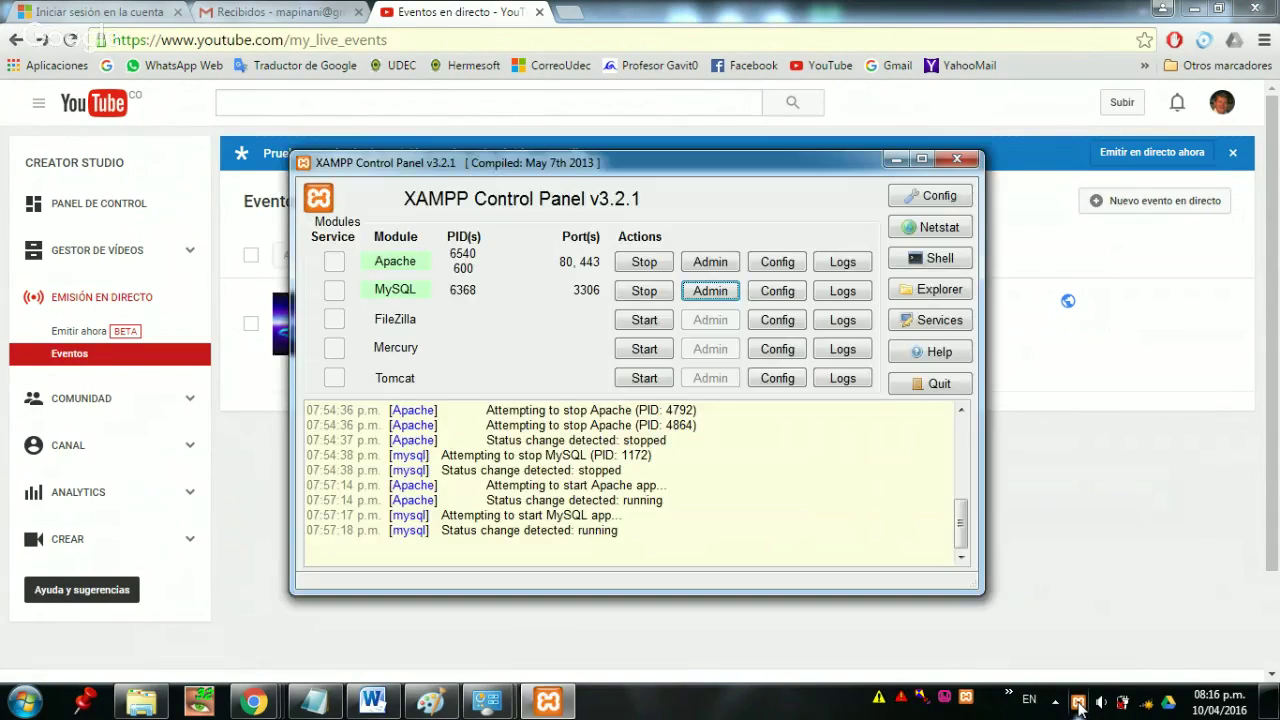
pyautogui.click(644, 290)
pyautogui.click(642, 262)
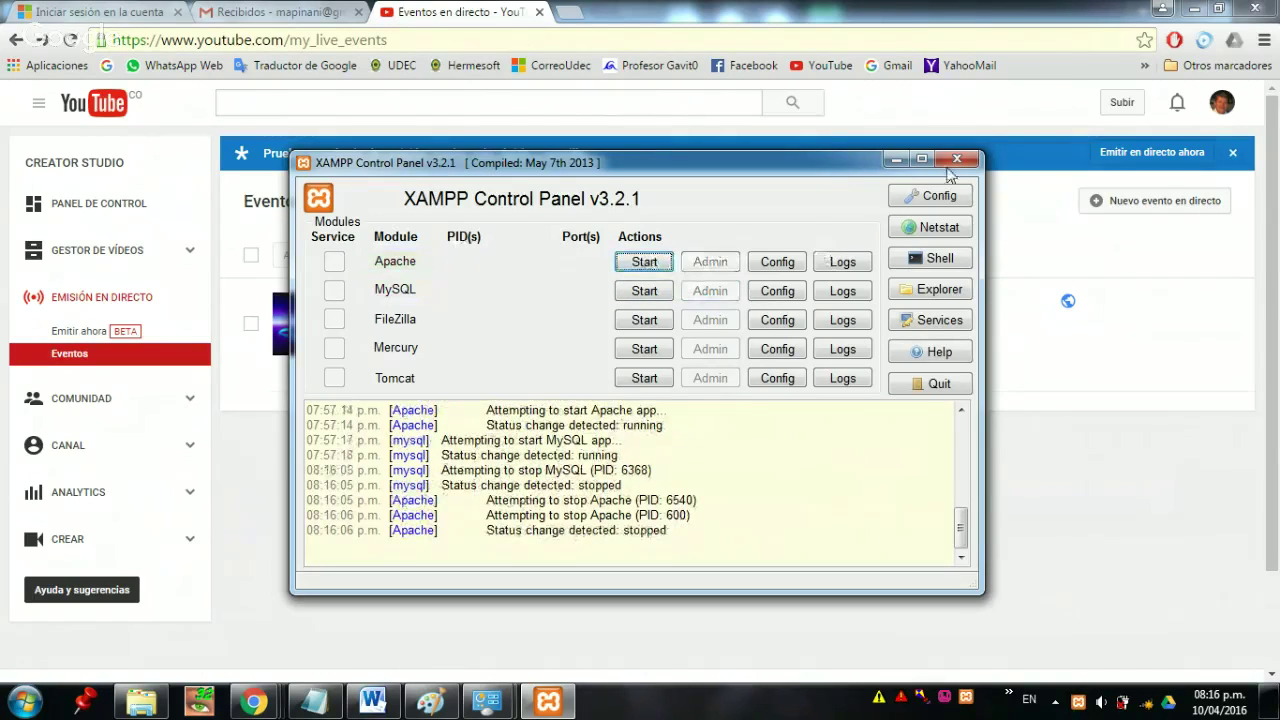
pyautogui.click(941, 392)
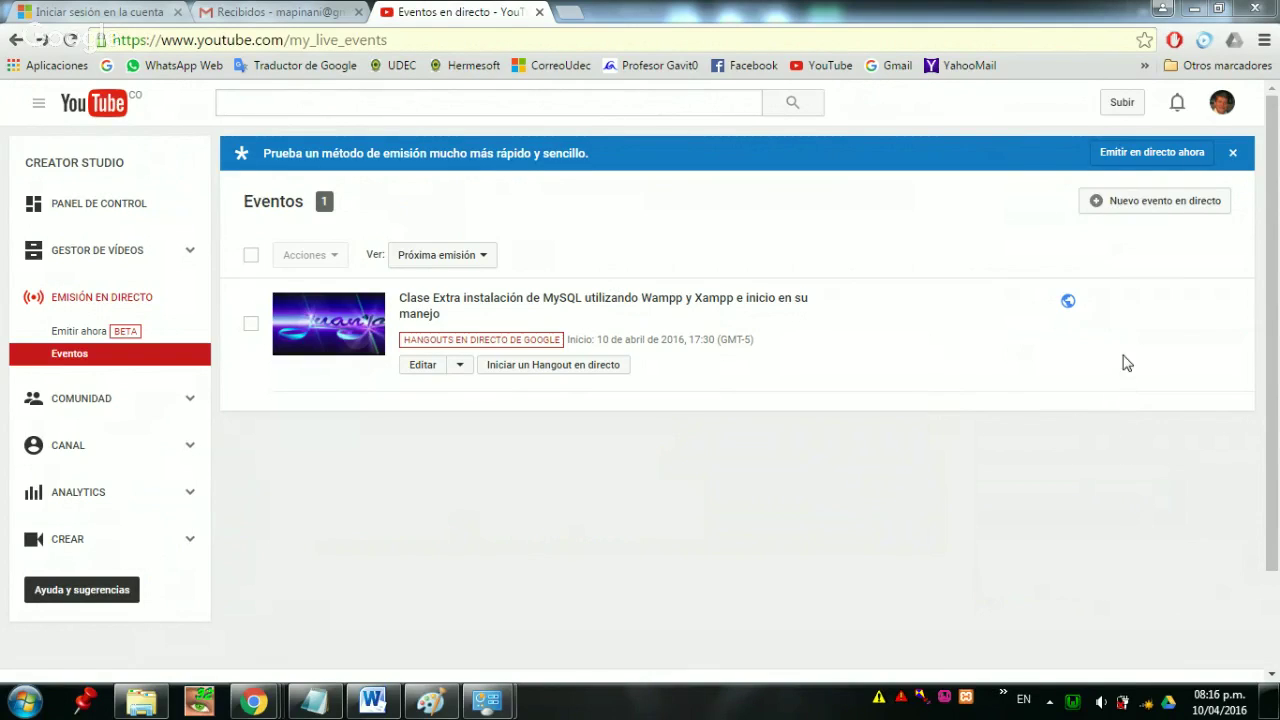
# - Launch phpMyAdmin from WampServer and open its vehicular database
pyautogui.click(1073, 704)
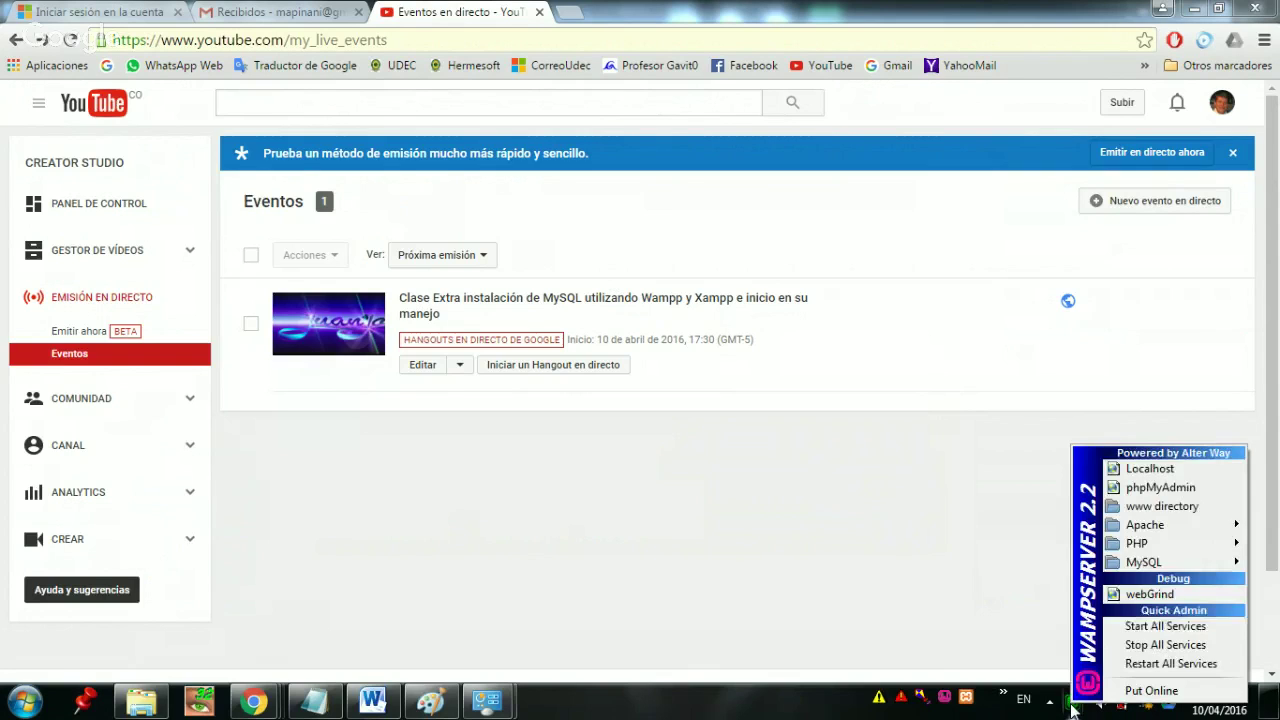
pyautogui.click(1158, 488)
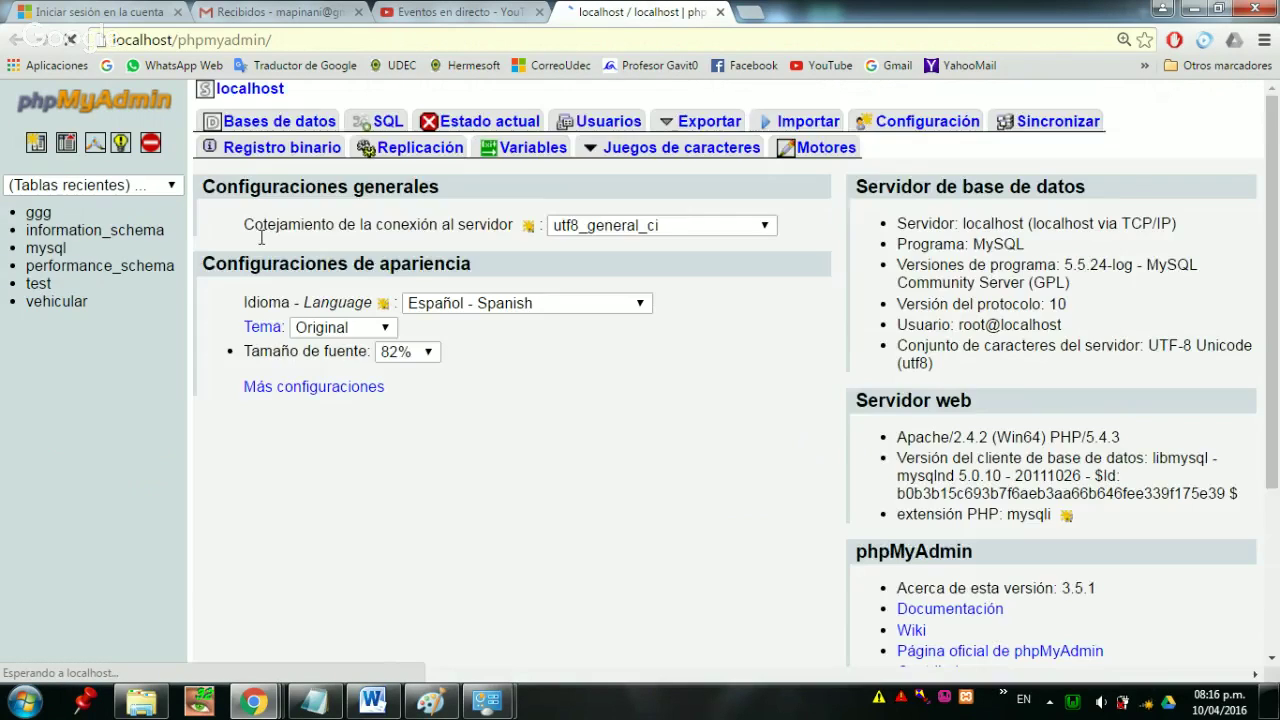
pyautogui.click(38, 304)
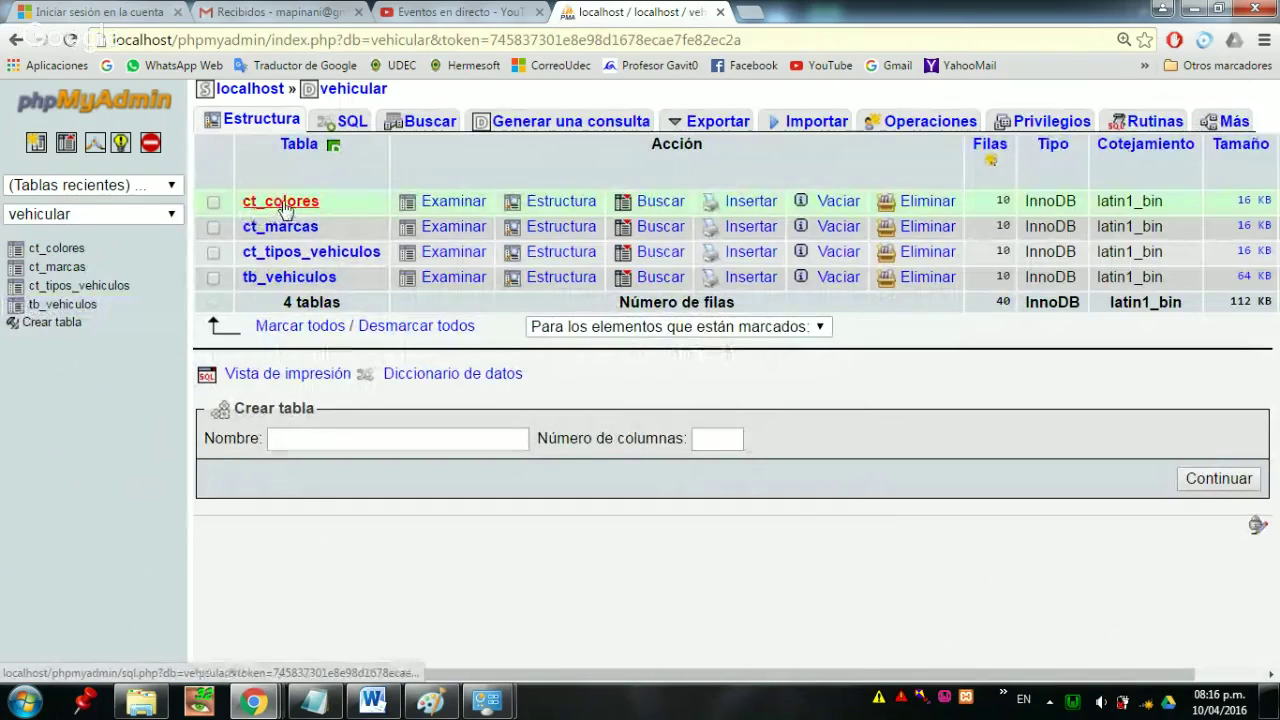
# - Browse the ct_colores rows in WampServer's vehicular database and return to the database's table overview
pyautogui.click(284, 205)
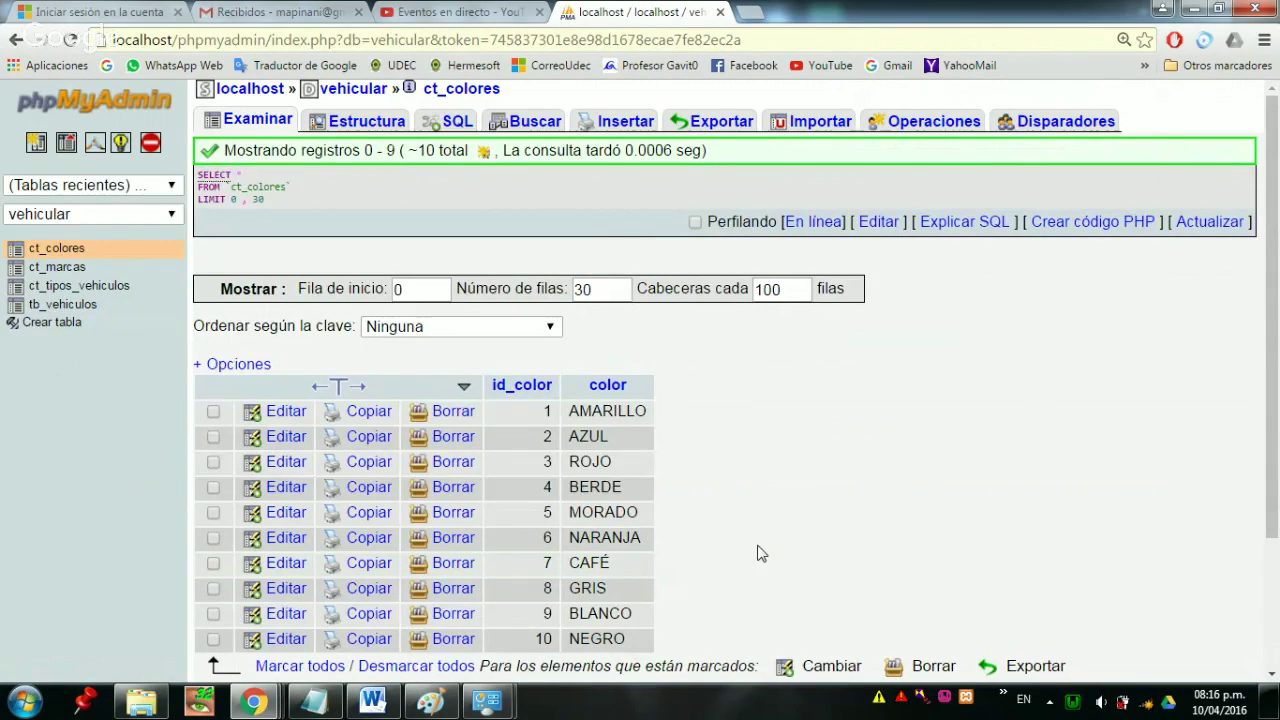
pyautogui.scroll(-2, 757, 553)
pyautogui.scroll(2, 728, 390)
pyautogui.click(50, 322)
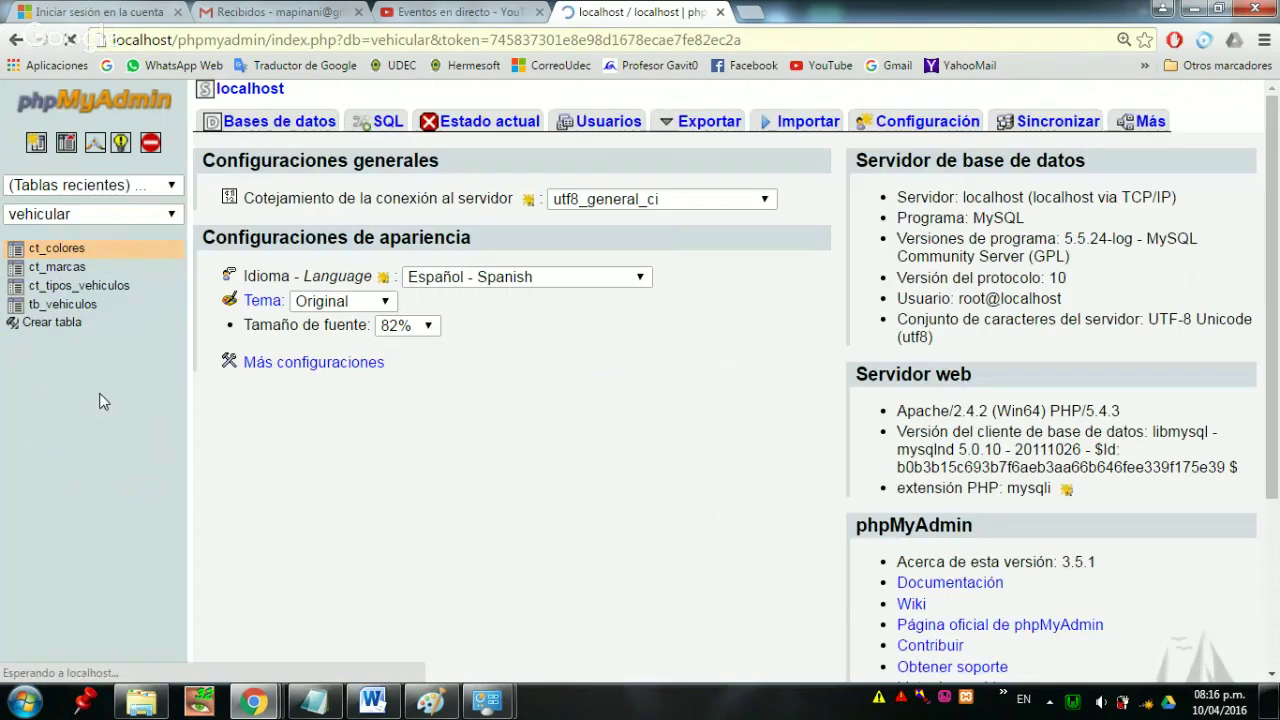
pyautogui.click(55, 302)
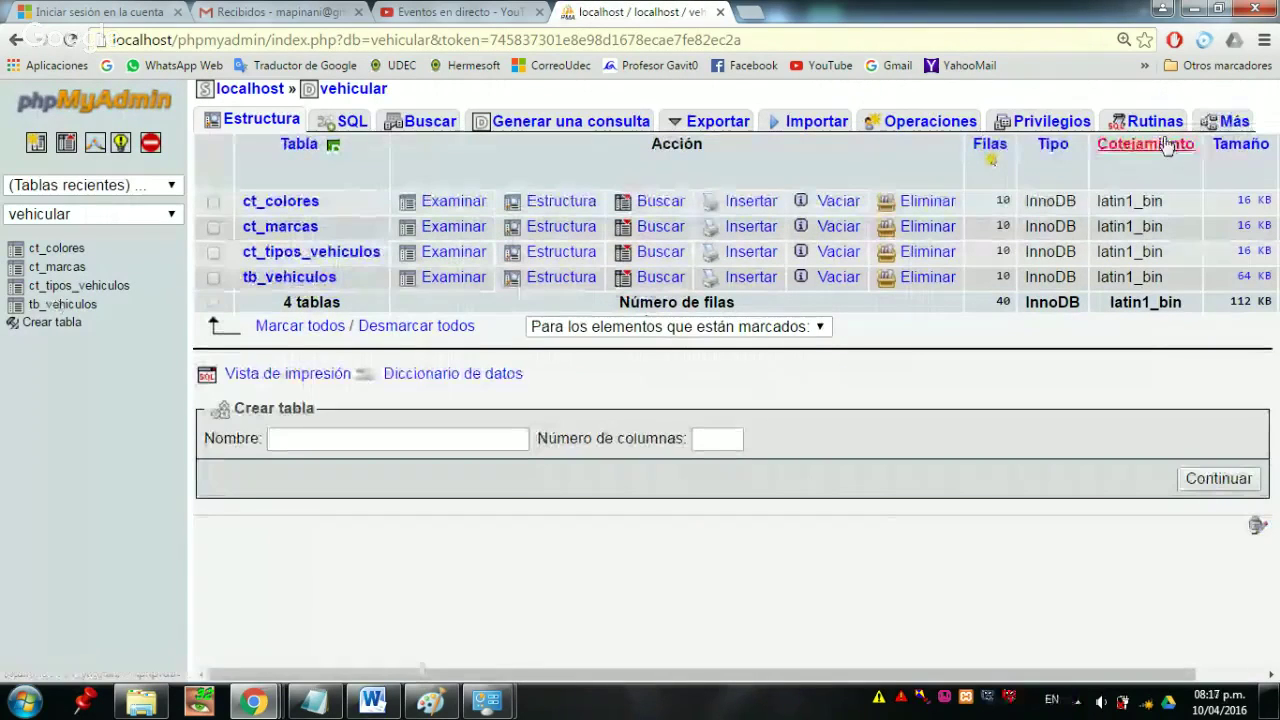
pyautogui.moveTo(1234, 120)
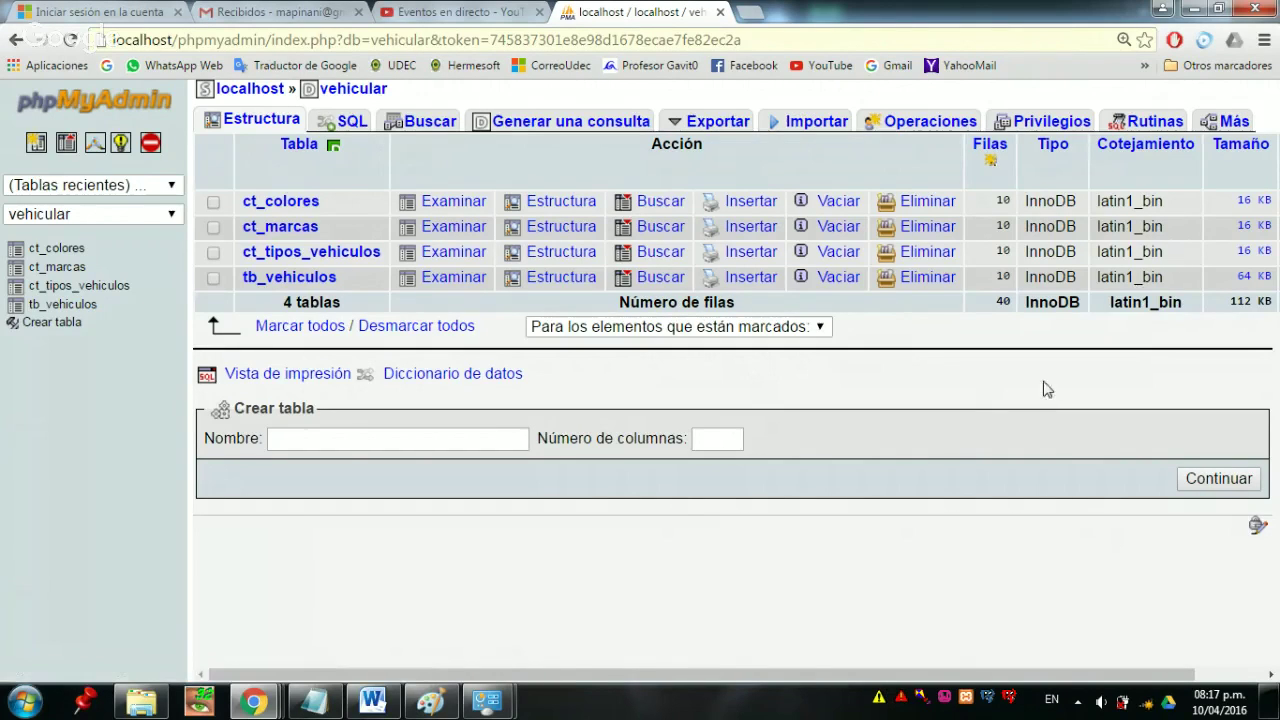
pyautogui.click(42, 216)
pyautogui.click(42, 221)
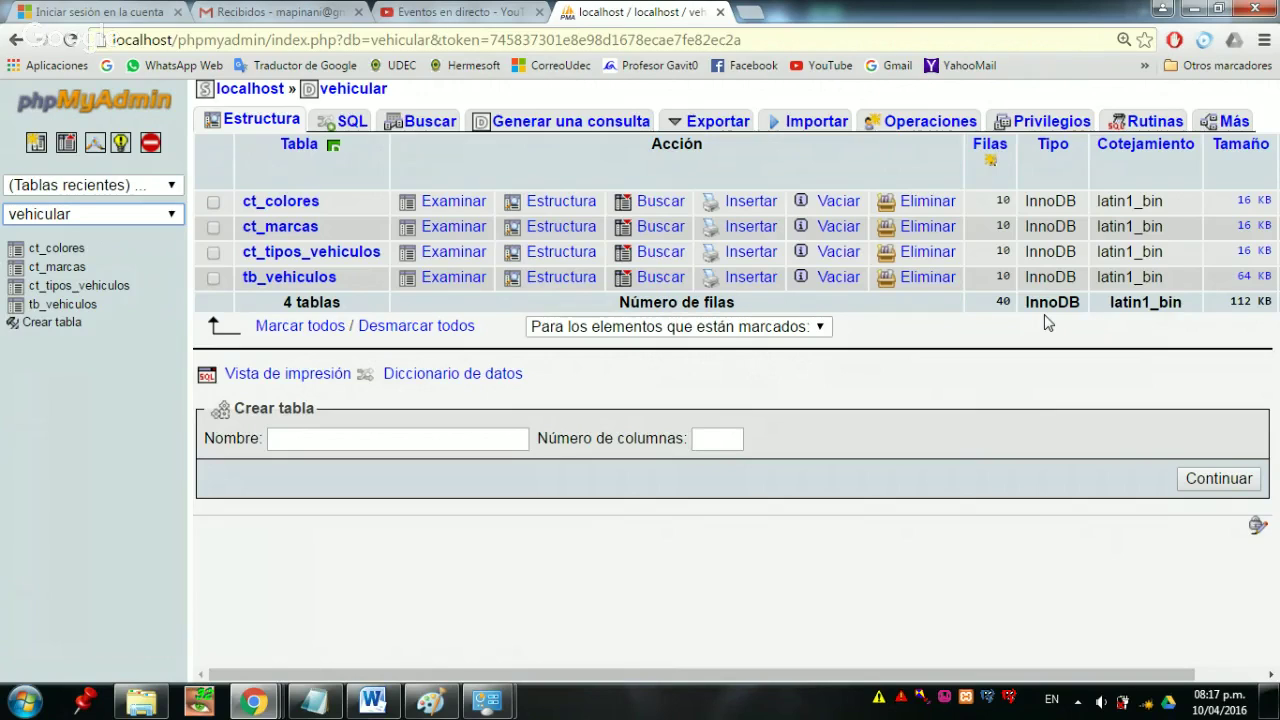
pyautogui.moveTo(1226, 122)
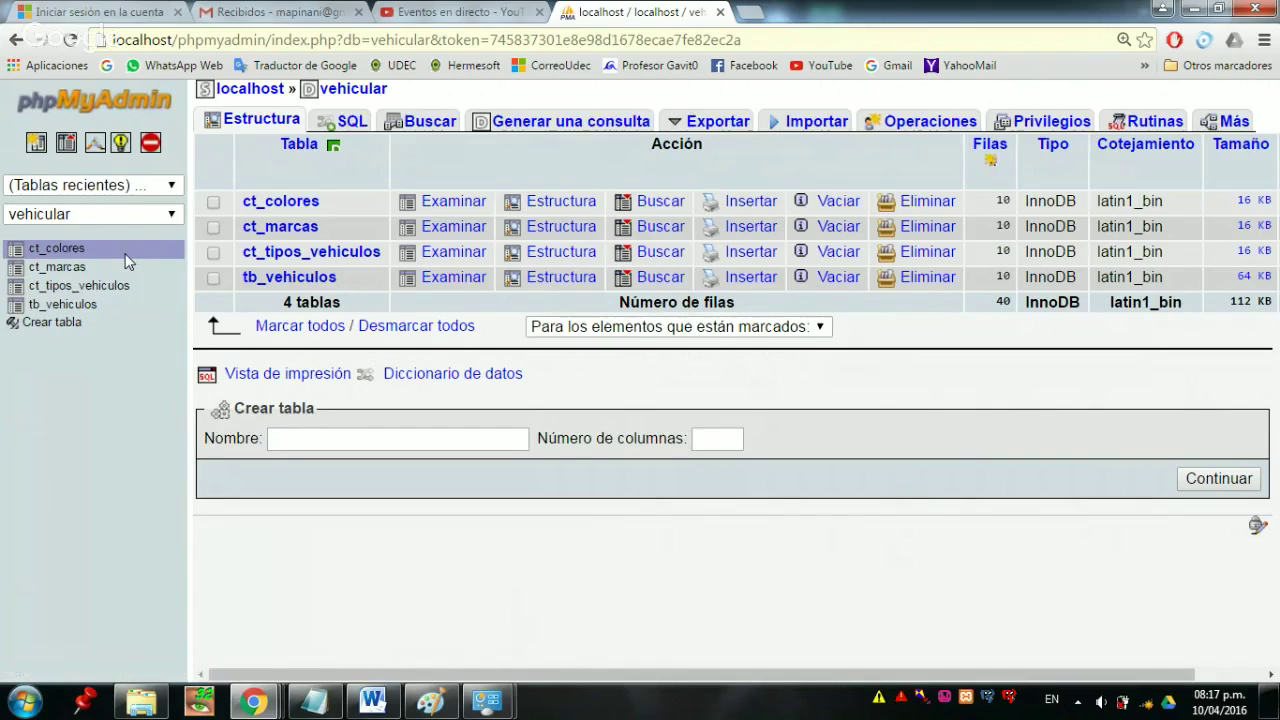
pyautogui.click(50, 216)
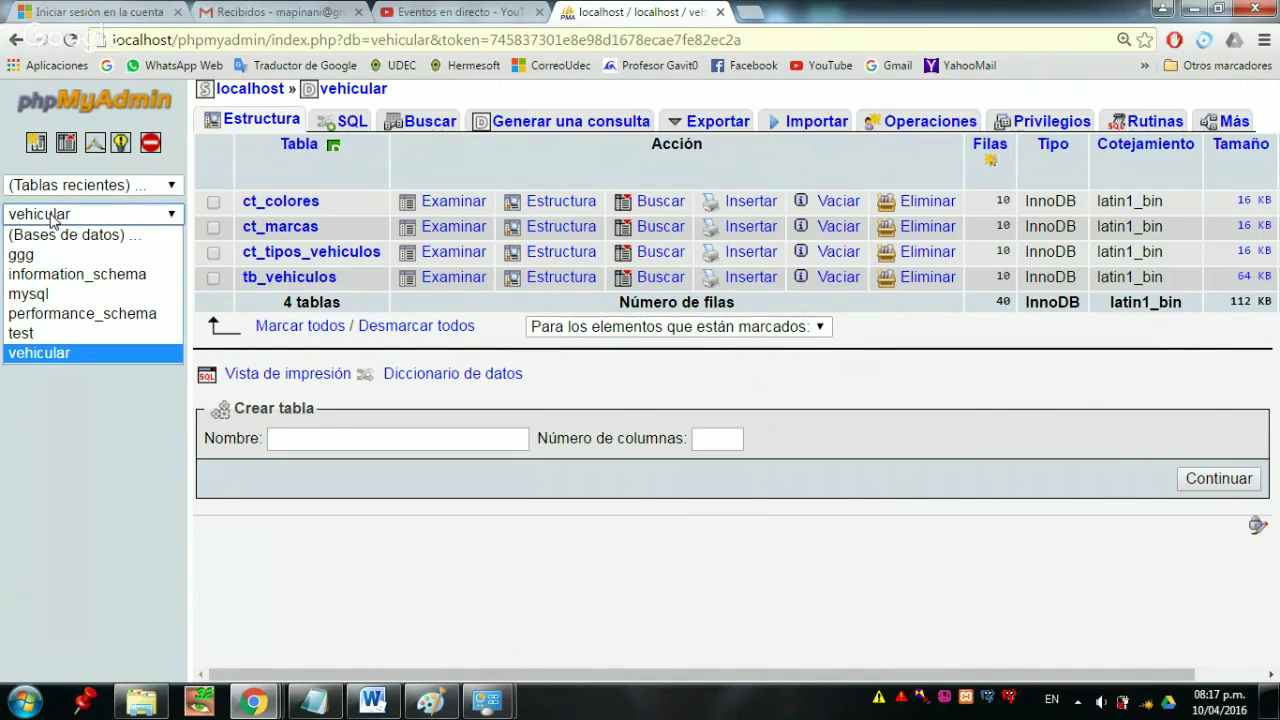
pyautogui.click(50, 218)
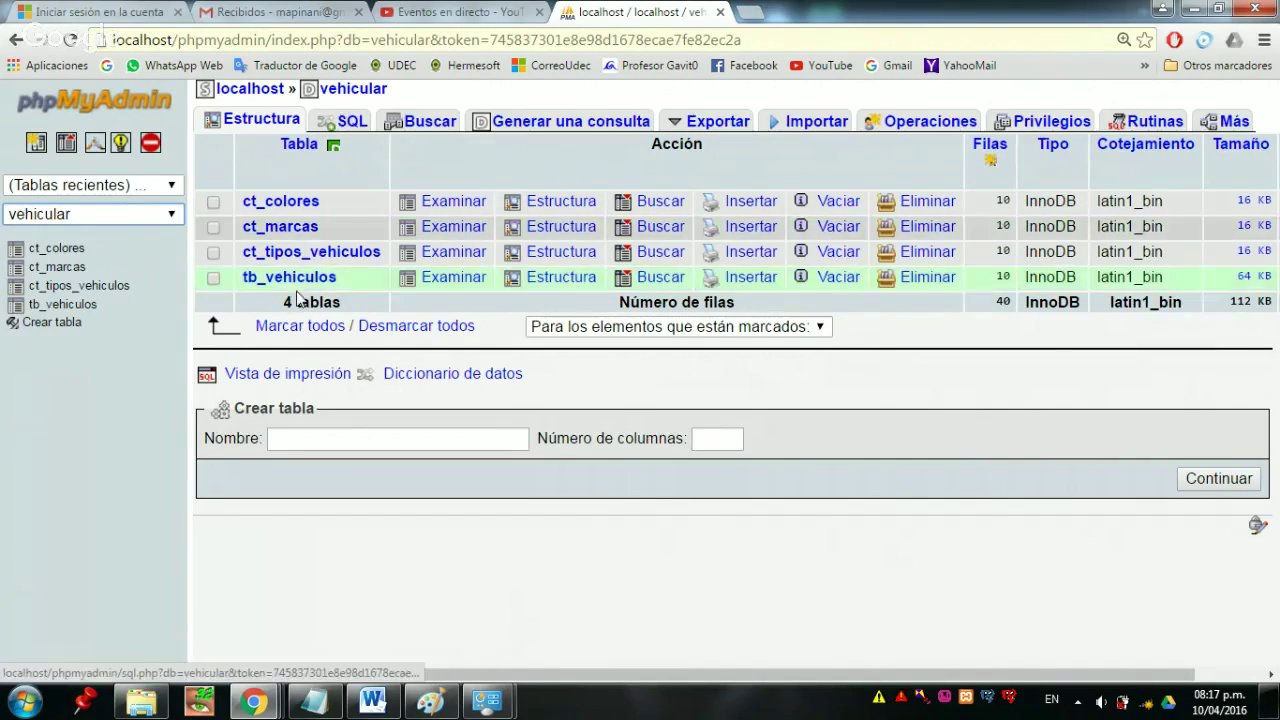
# - Start a new table named tipos_documentos with 3 columns in the vehicular database
pyautogui.click(250, 119)
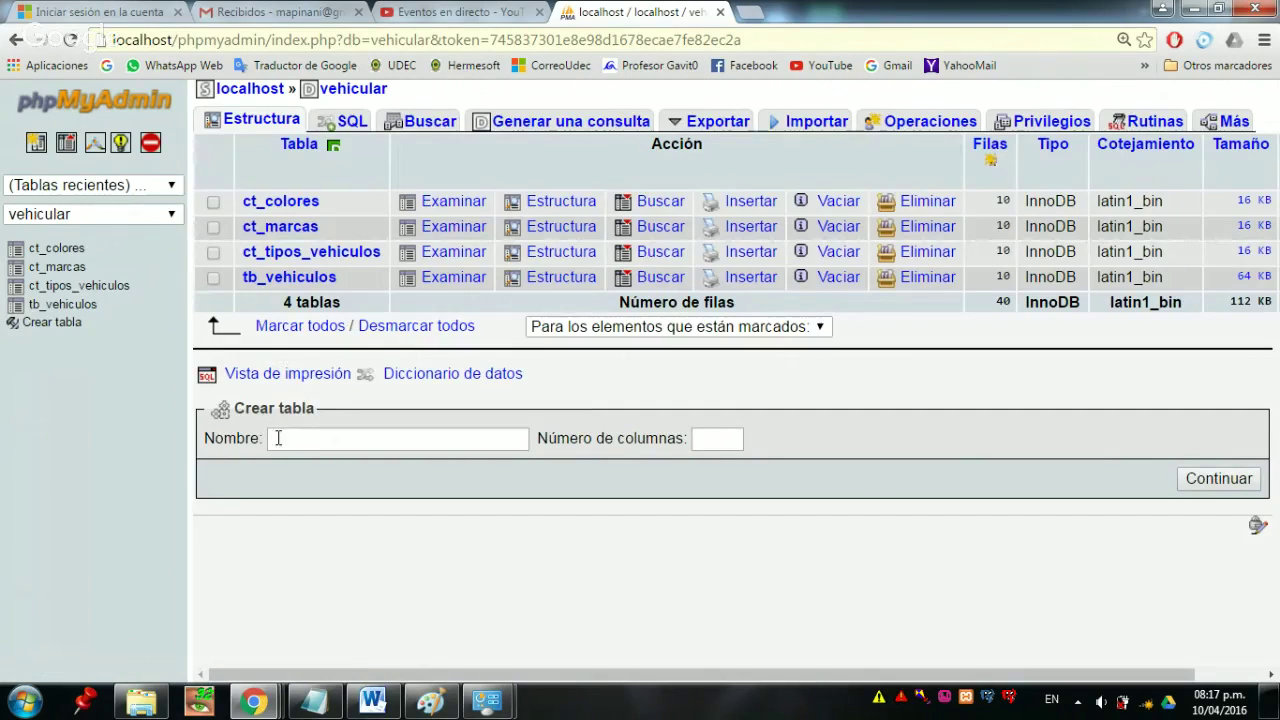
pyautogui.click(278, 438)
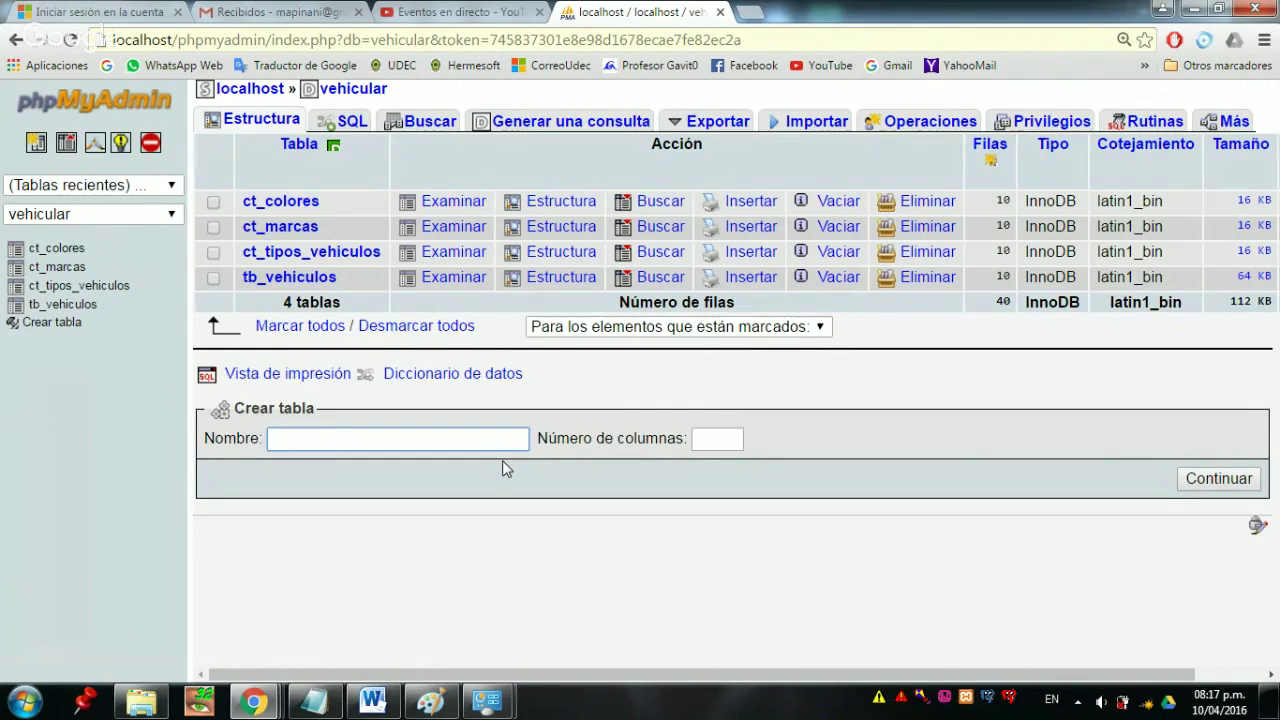
pyautogui.write('tipos')
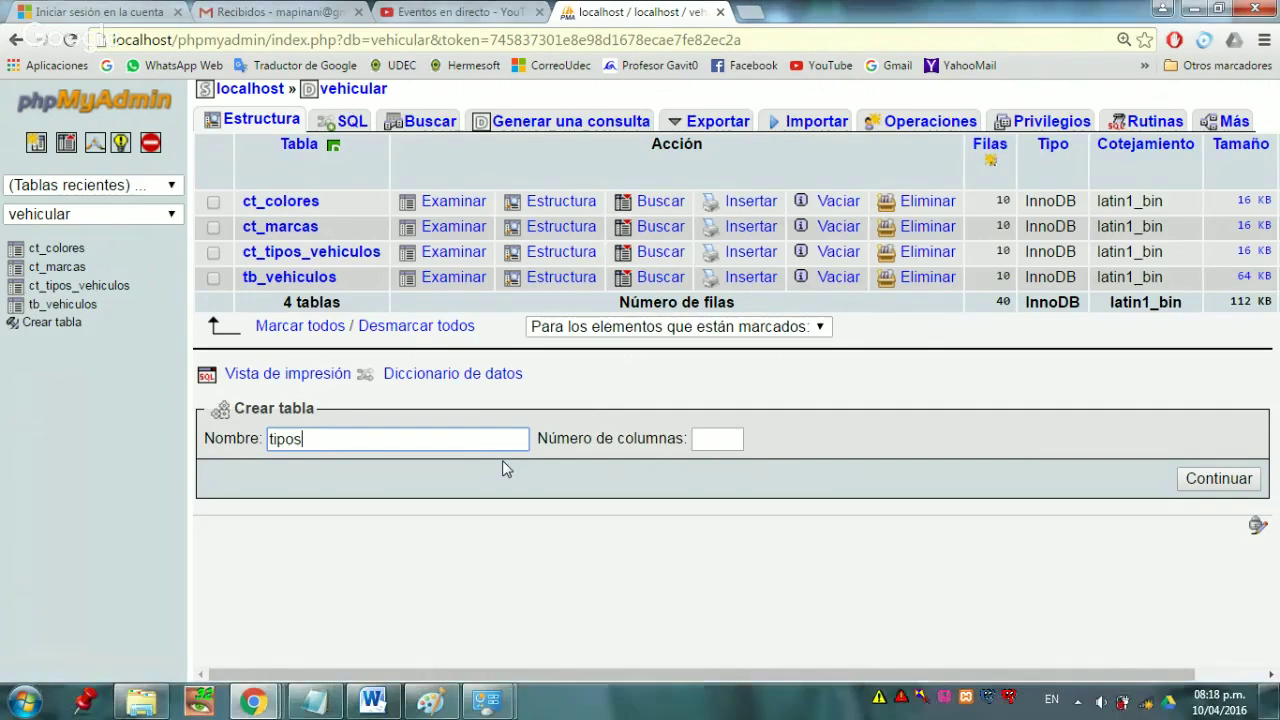
pyautogui.write('_')
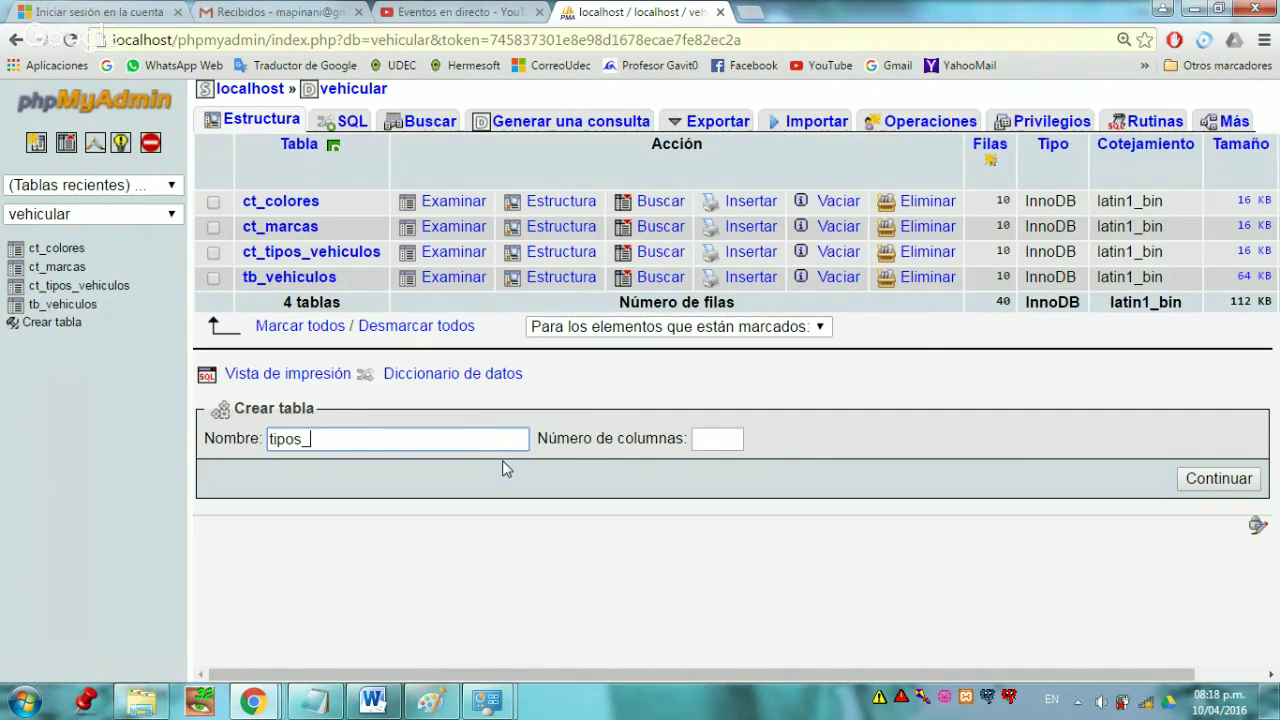
pyautogui.write('documentos')
pyautogui.click(702, 440)
pyautogui.write('3')
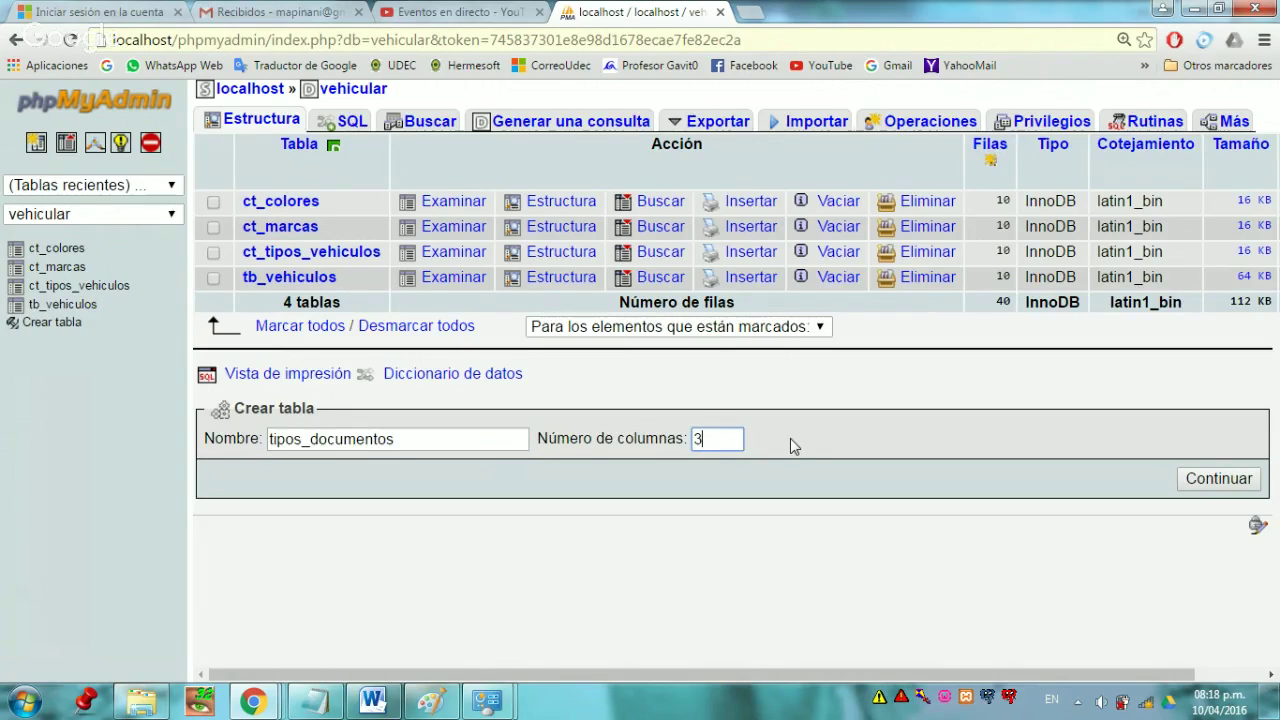
pyautogui.click(1219, 479)
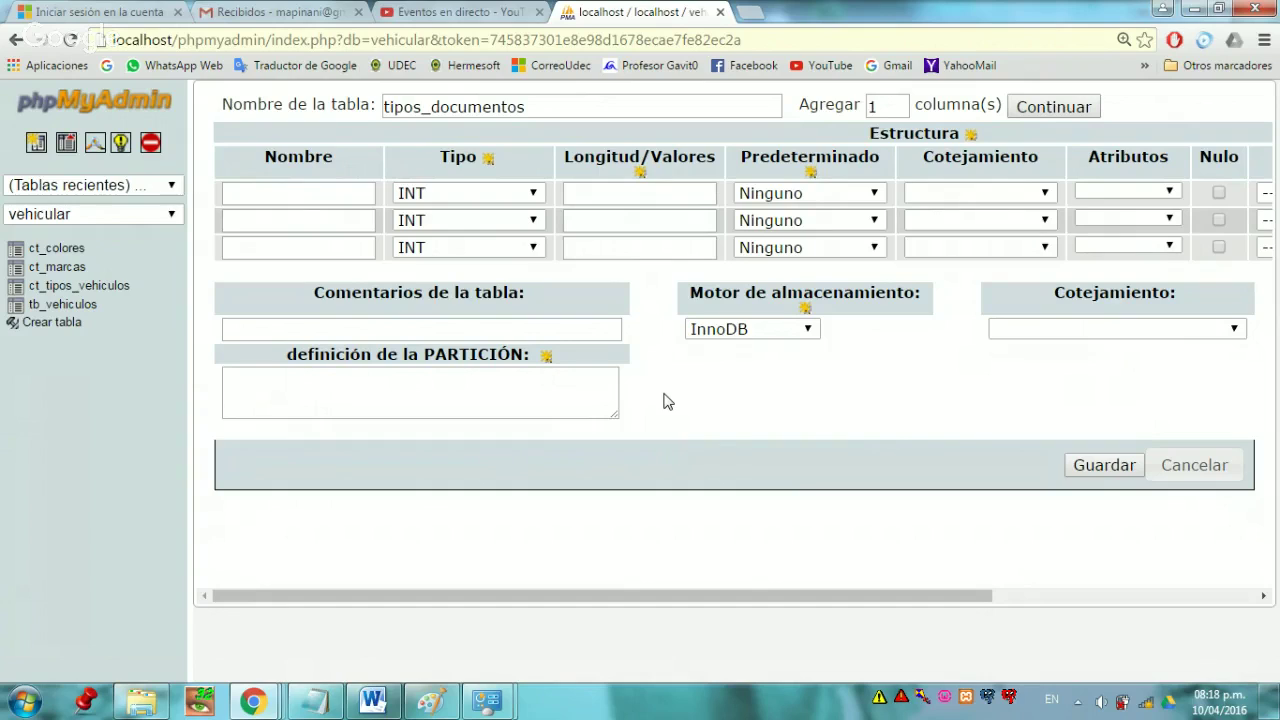
# - Name the first column id_tipo_doc, allow null values for it, and enable auto-increment
pyautogui.click(297, 195)
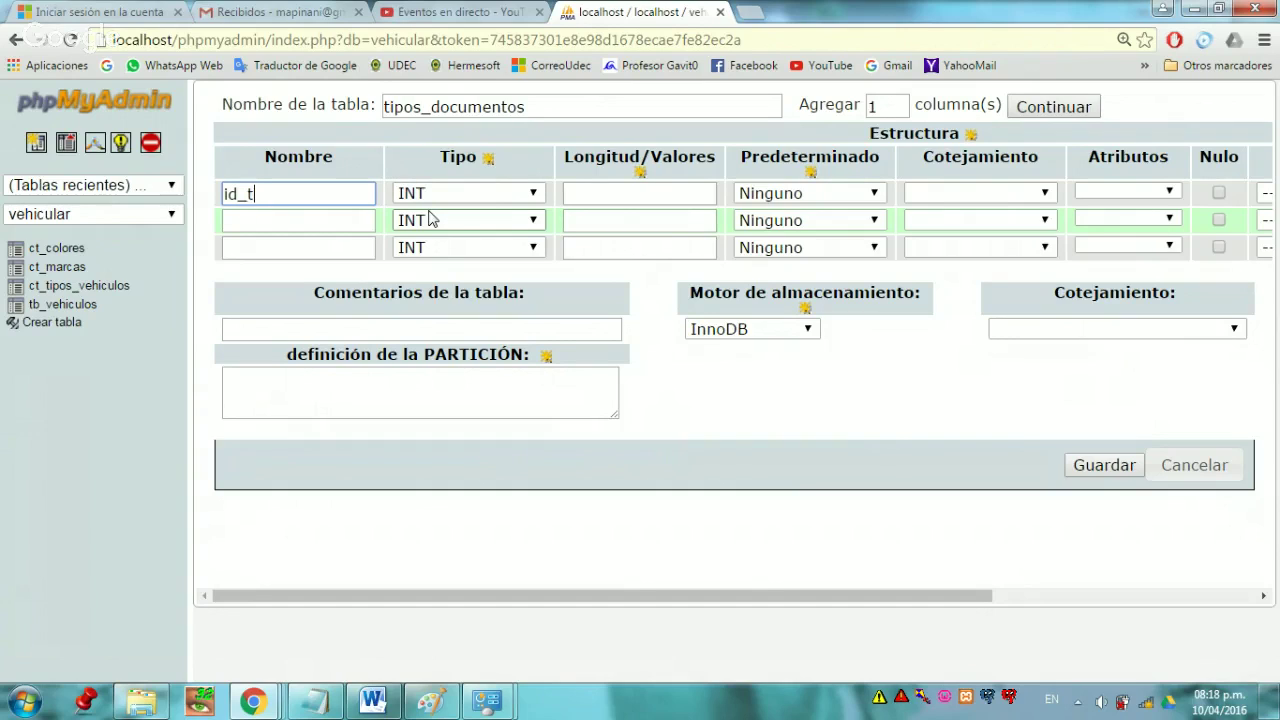
pyautogui.write('id_tipo_doc')
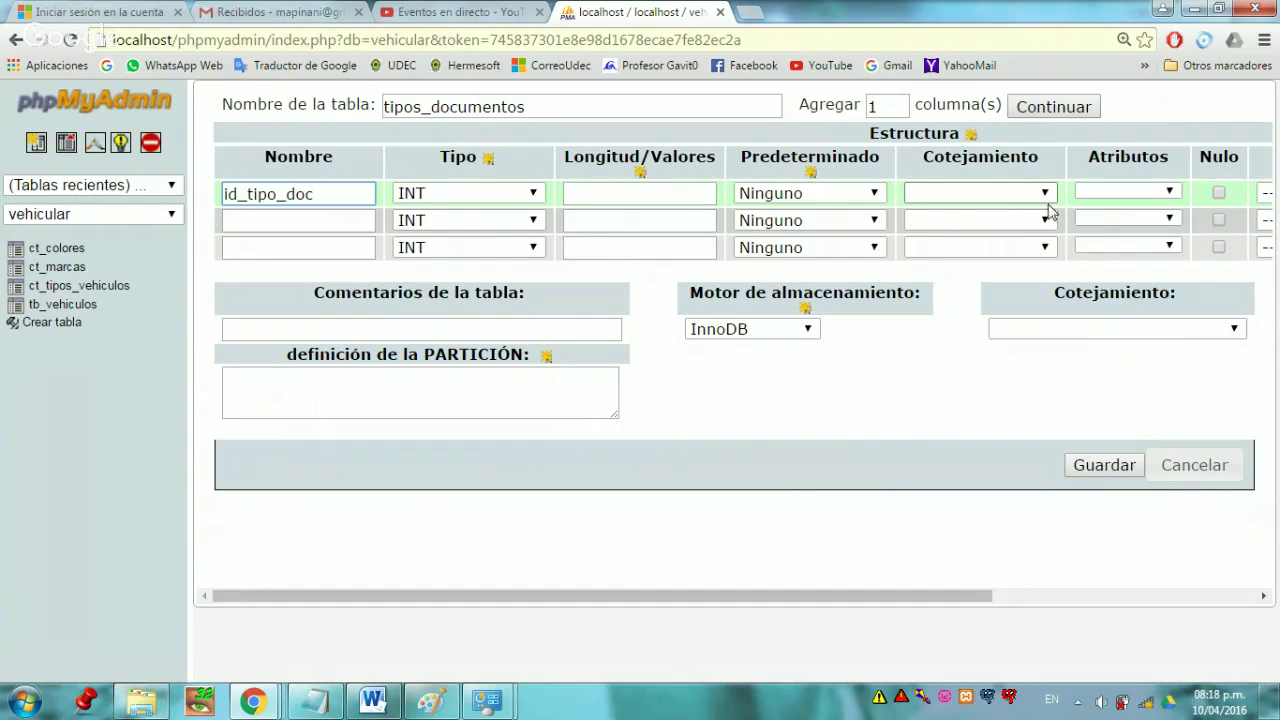
pyautogui.moveTo(698, 593); pyautogui.dragTo(1005, 591)
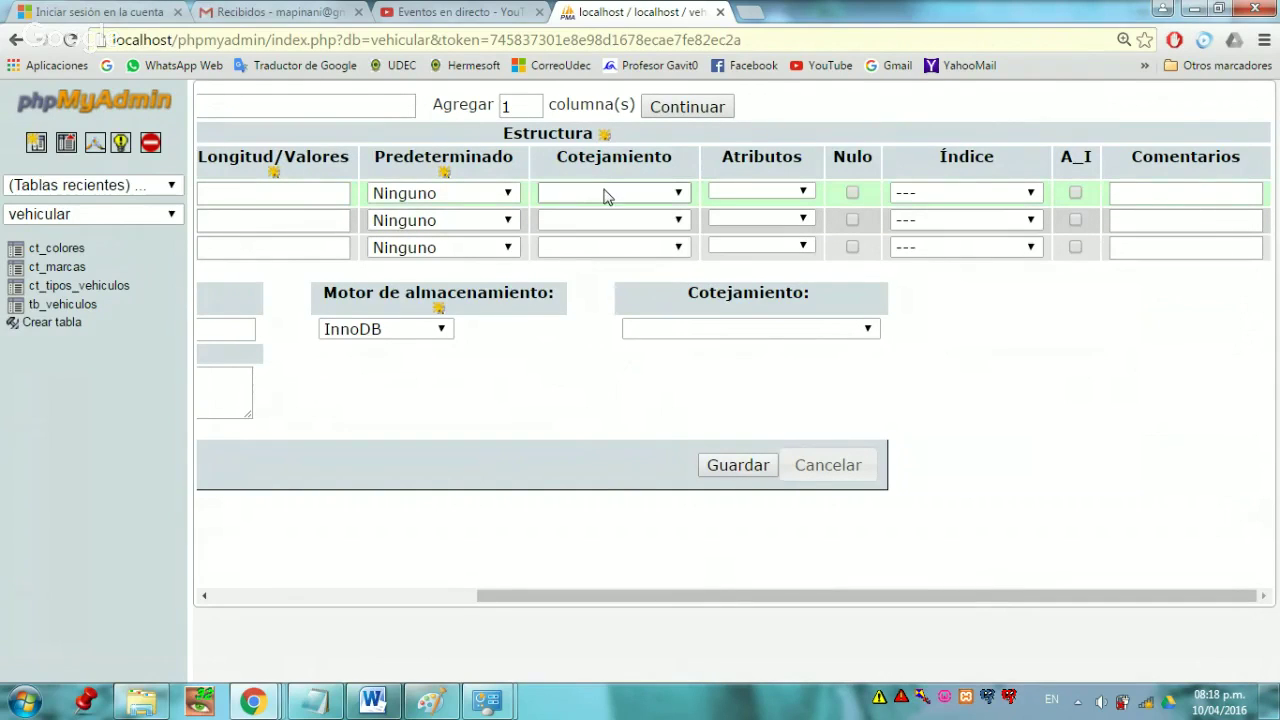
pyautogui.click(852, 193)
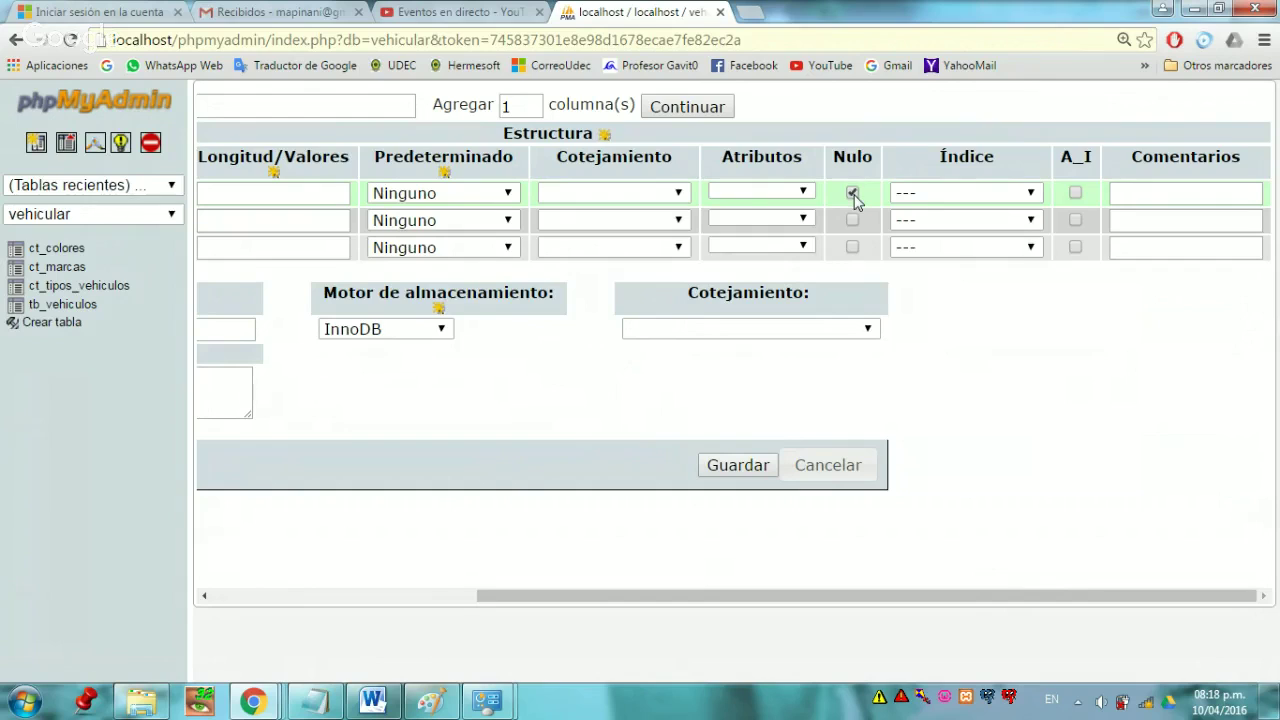
pyautogui.click(1032, 195)
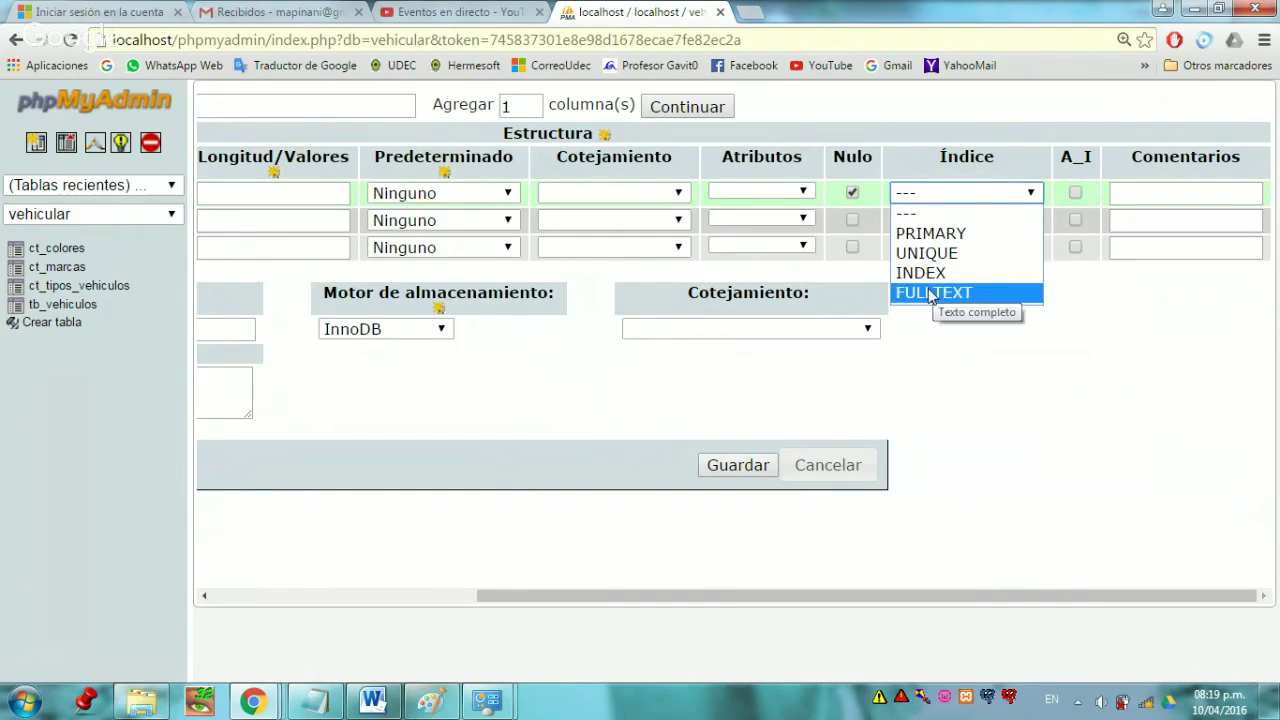
pyautogui.click(1150, 351)
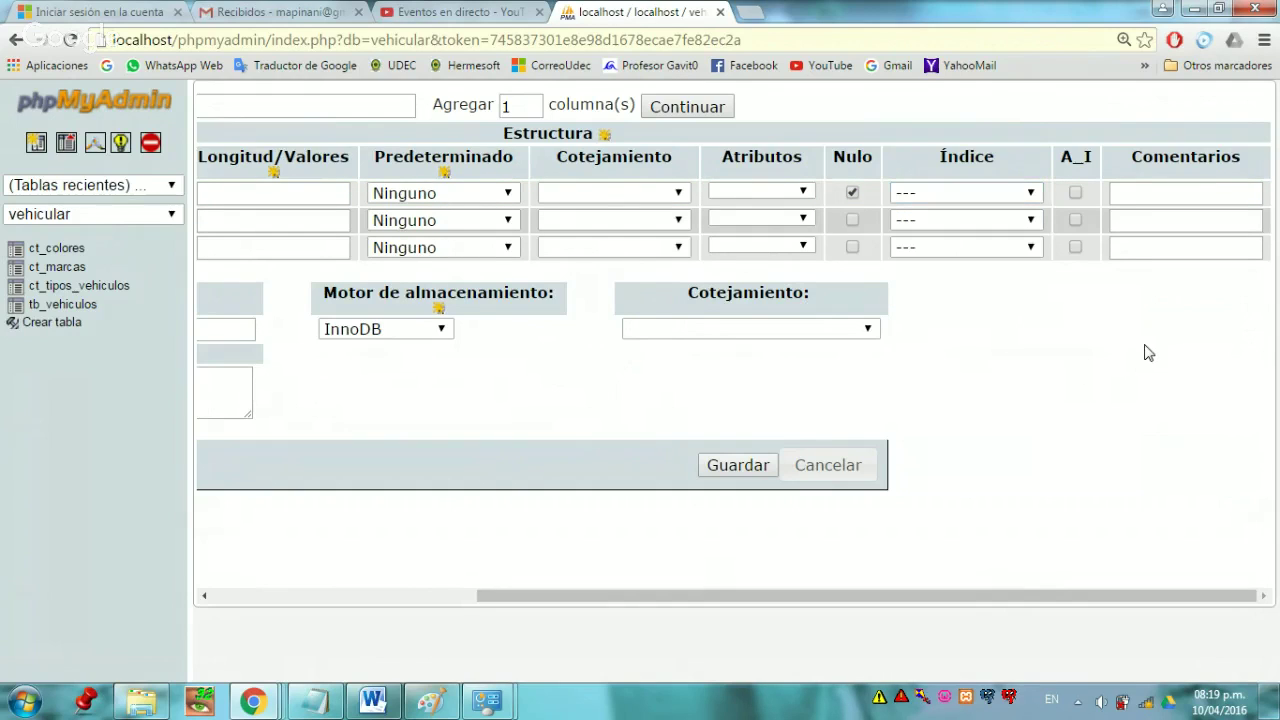
pyautogui.click(1076, 193)
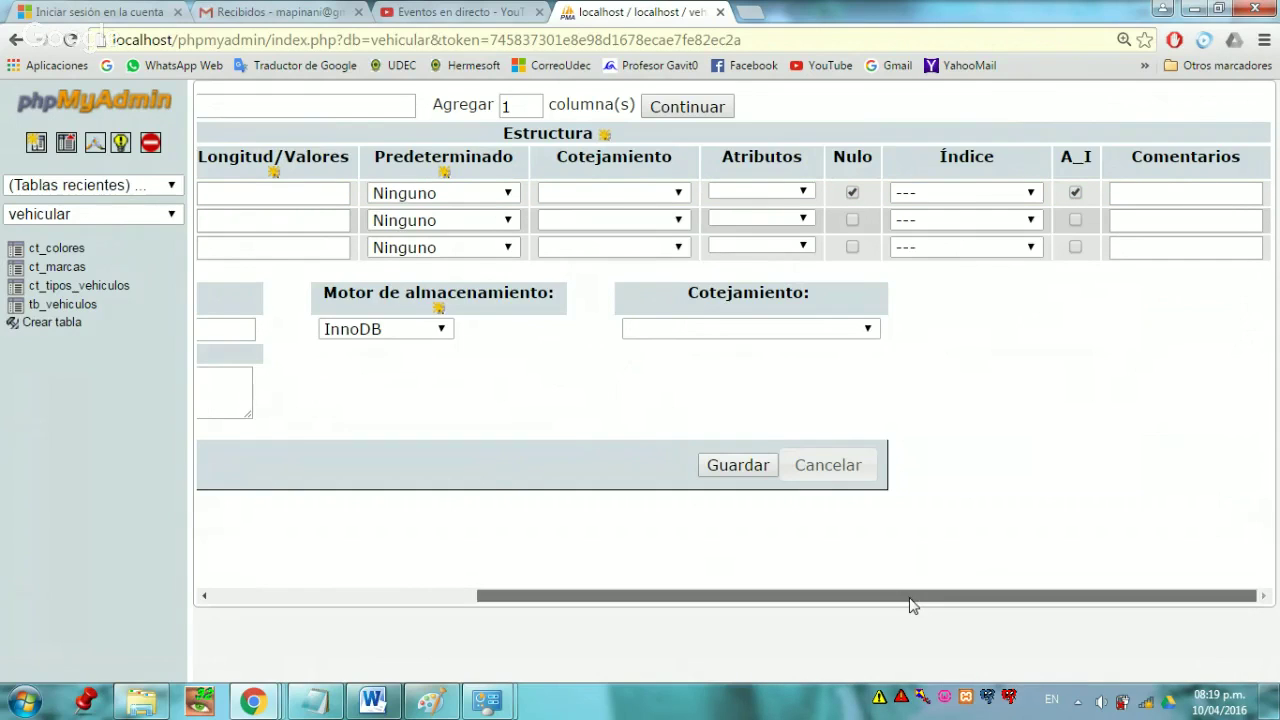
# - Define the second column as tipo_documento, type VARCHAR with length 20 and collation latin1_bin
pyautogui.moveTo(910, 605); pyautogui.dragTo(580, 600)
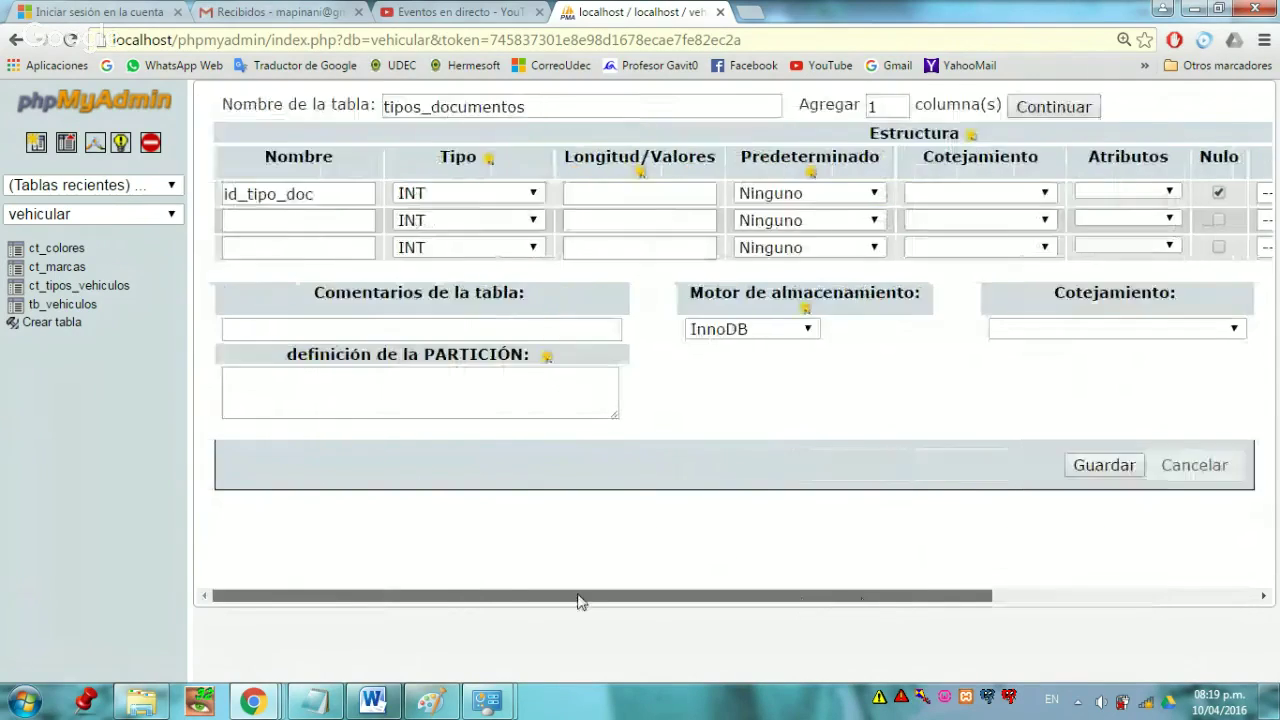
pyautogui.click(230, 220)
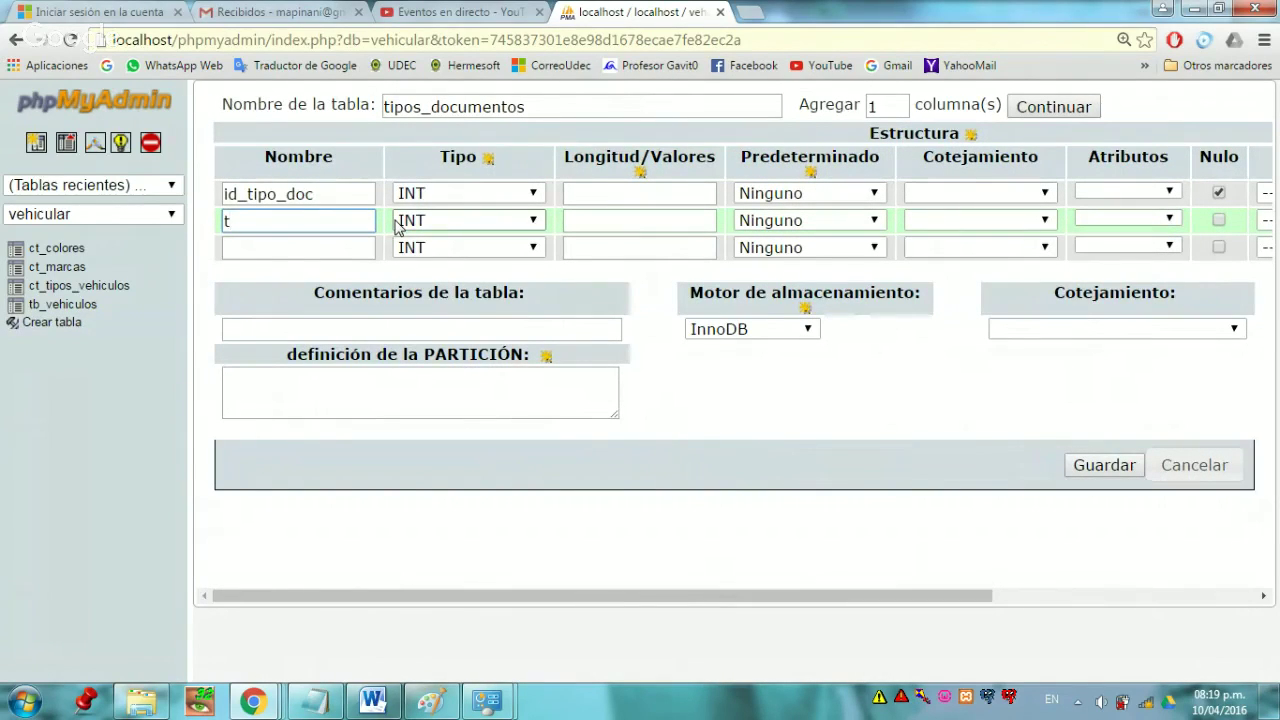
pyautogui.write('tipo_documento')
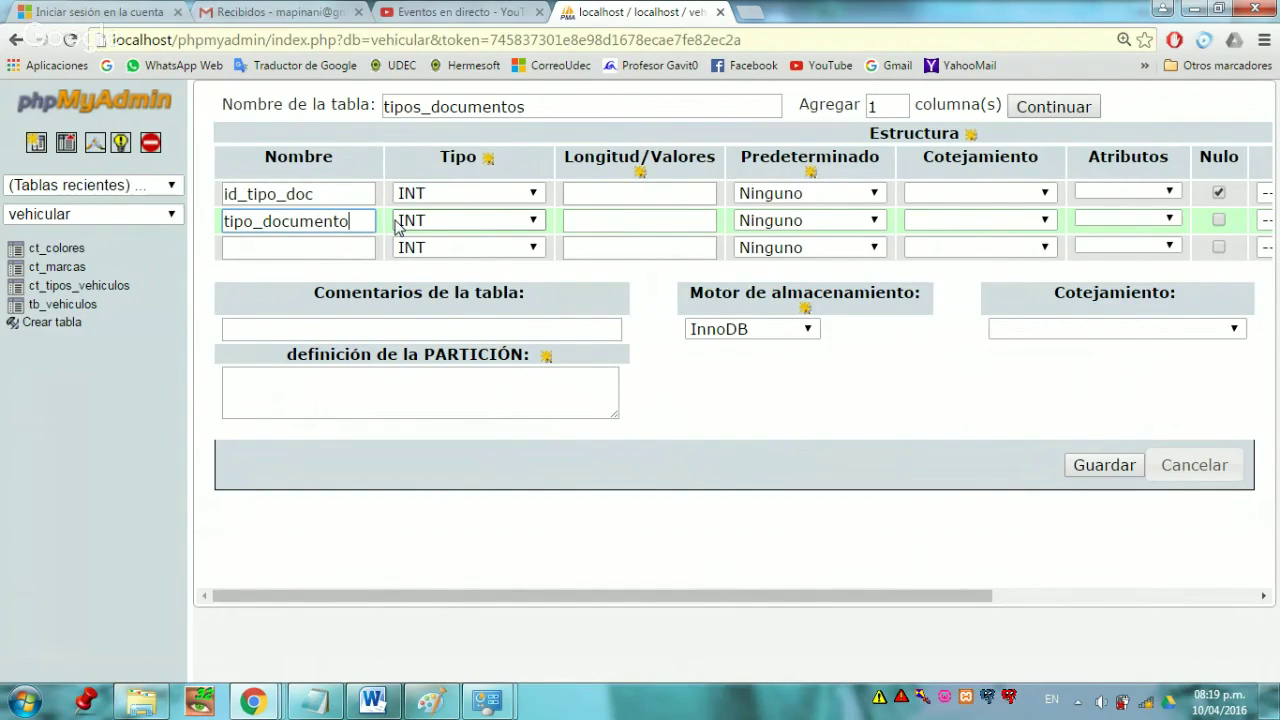
pyautogui.click(535, 220)
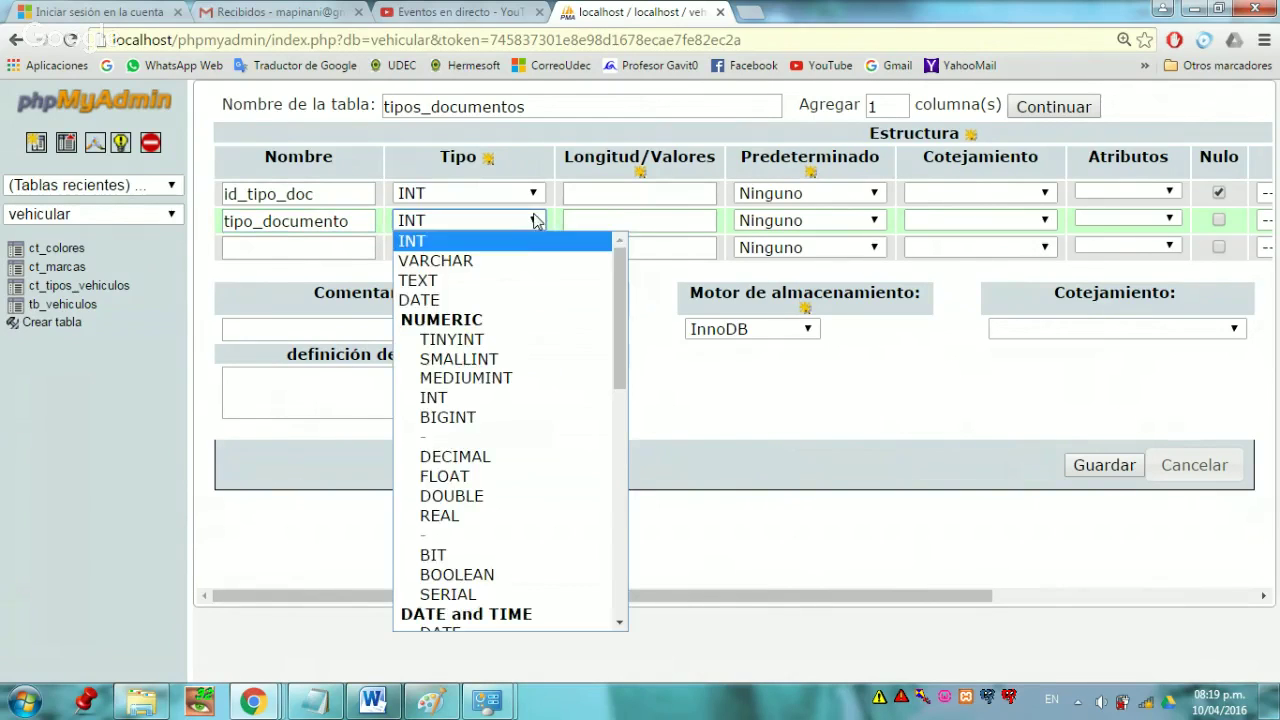
pyautogui.click(460, 262)
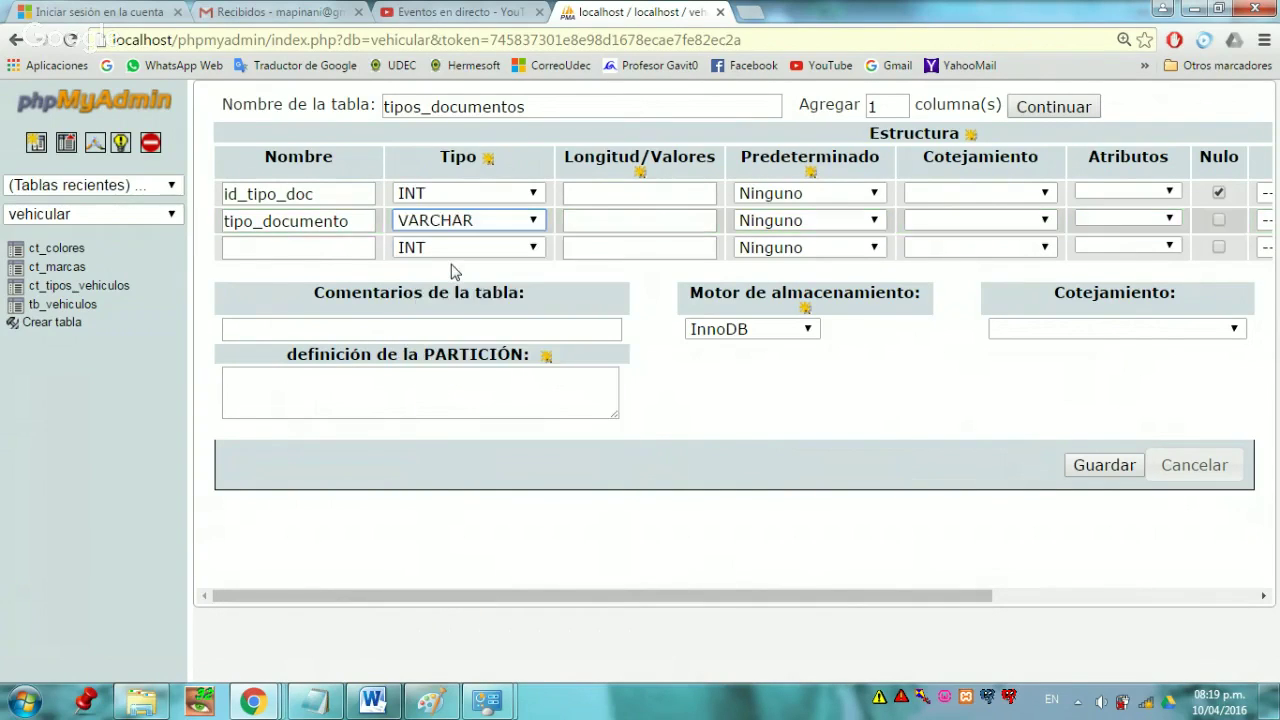
pyautogui.click(632, 220)
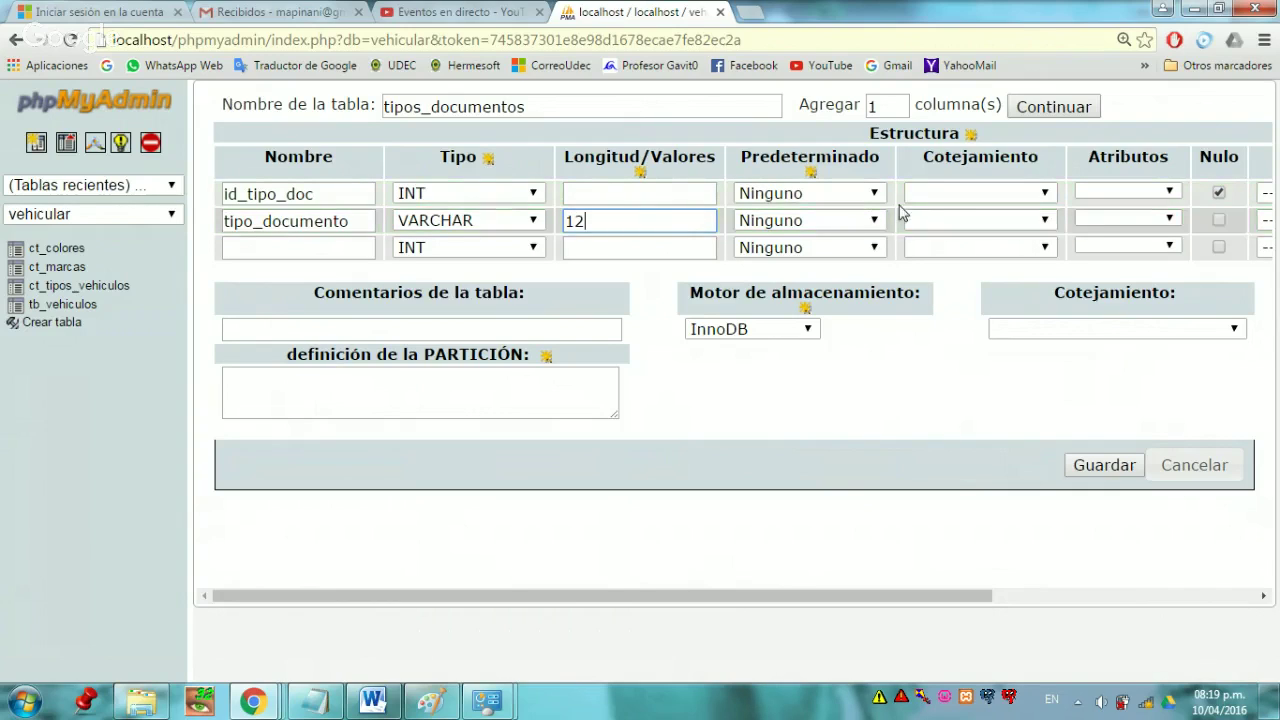
pyautogui.doubleClick(614, 212)
pyautogui.write('20')
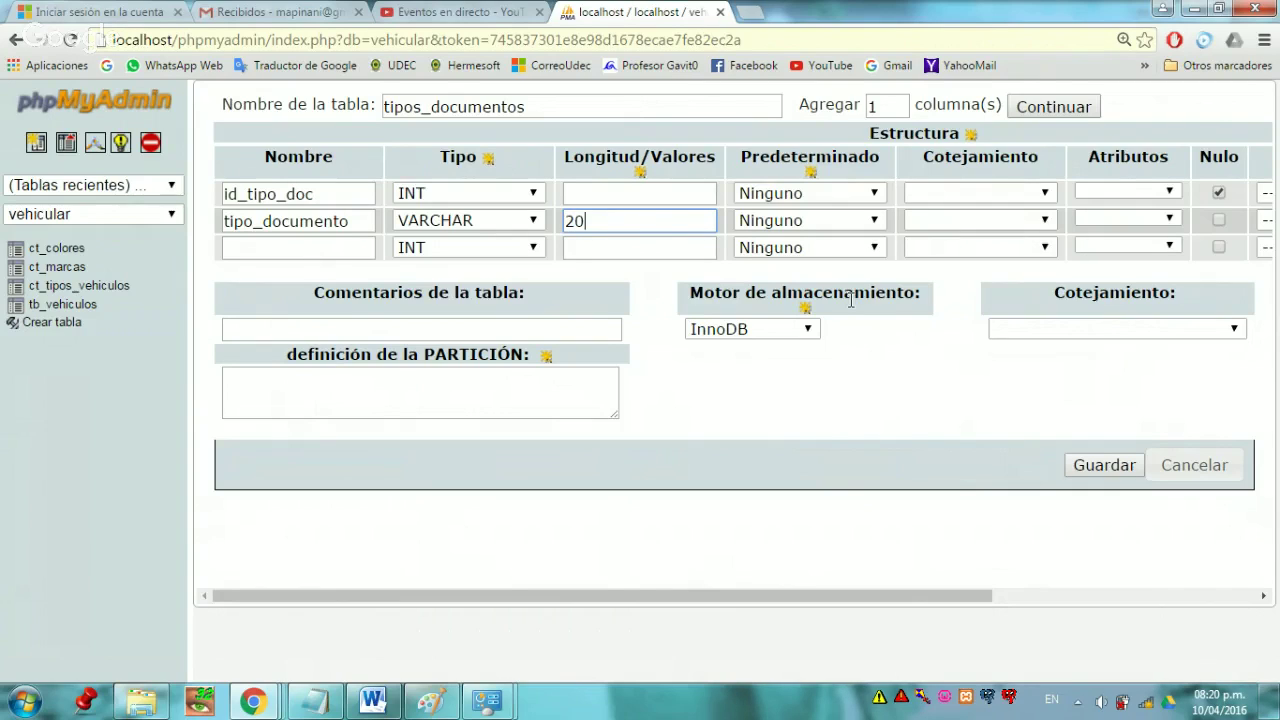
pyautogui.click(1045, 221)
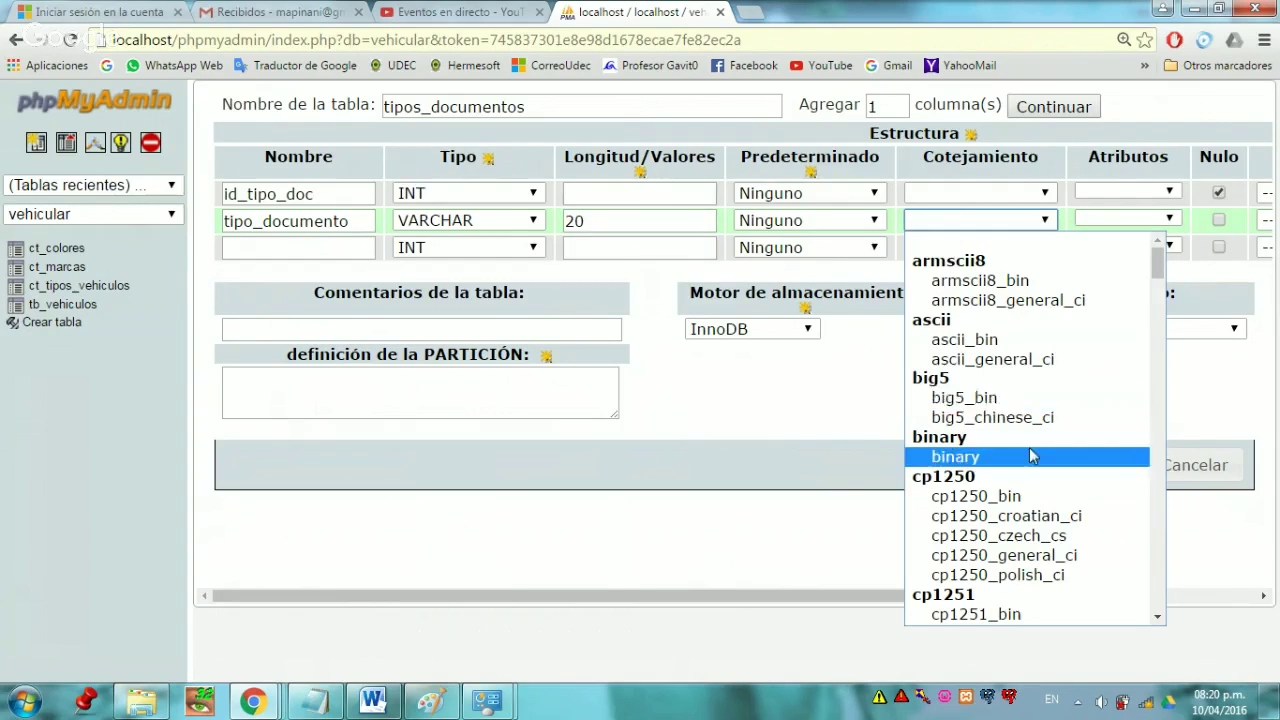
pyautogui.press('l')
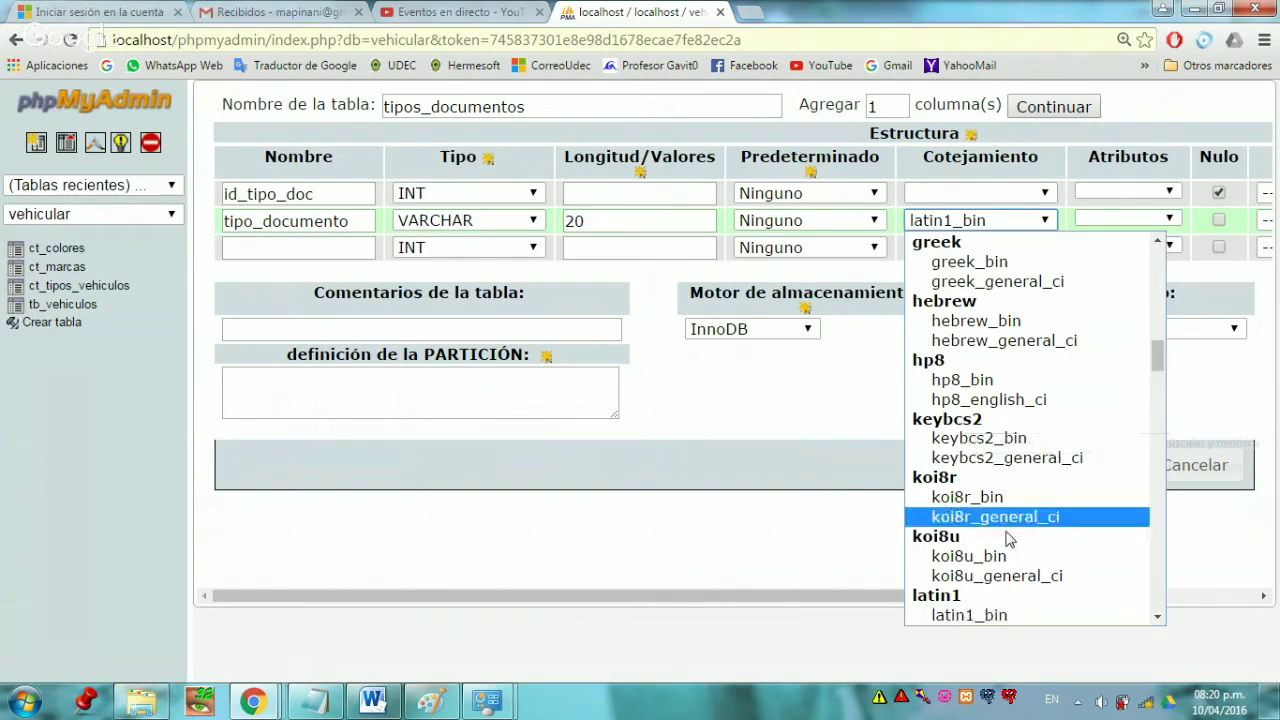
pyautogui.click(1003, 616)
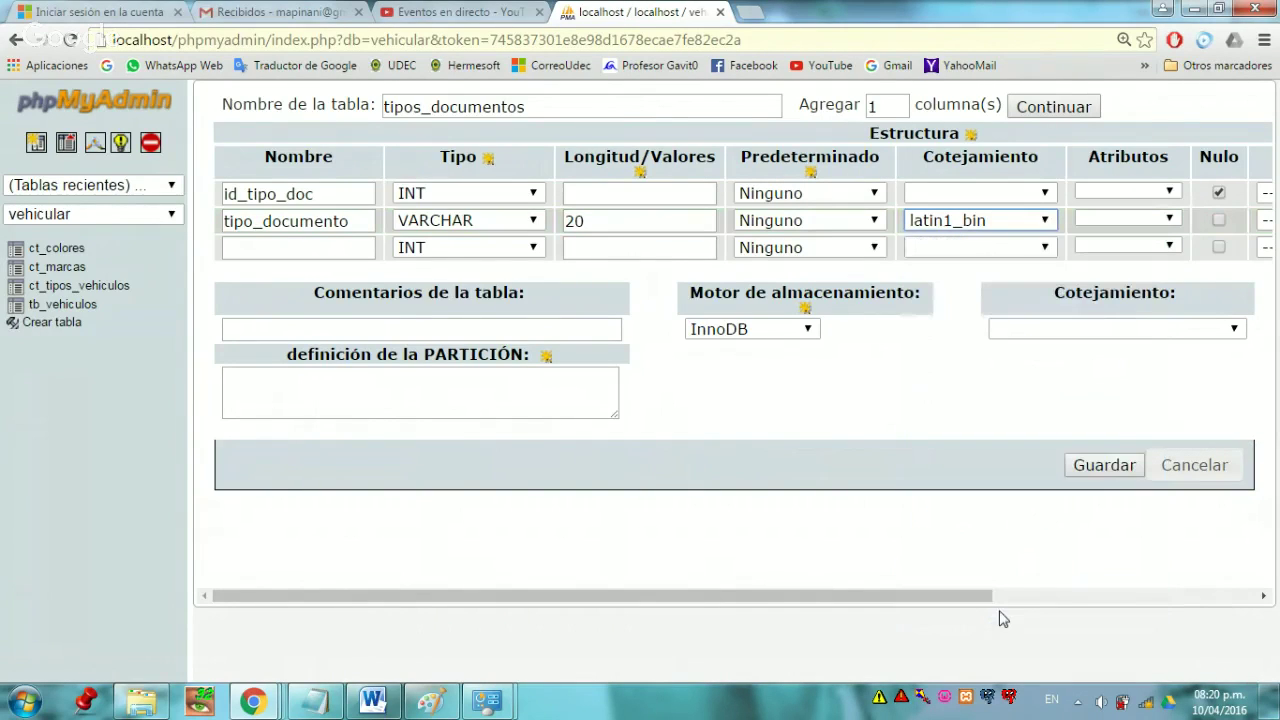
# - Define the third column as iniciales_tipo_documento, type VARCHAR with length 2 and collation latin1_bin
pyautogui.click(319, 251)
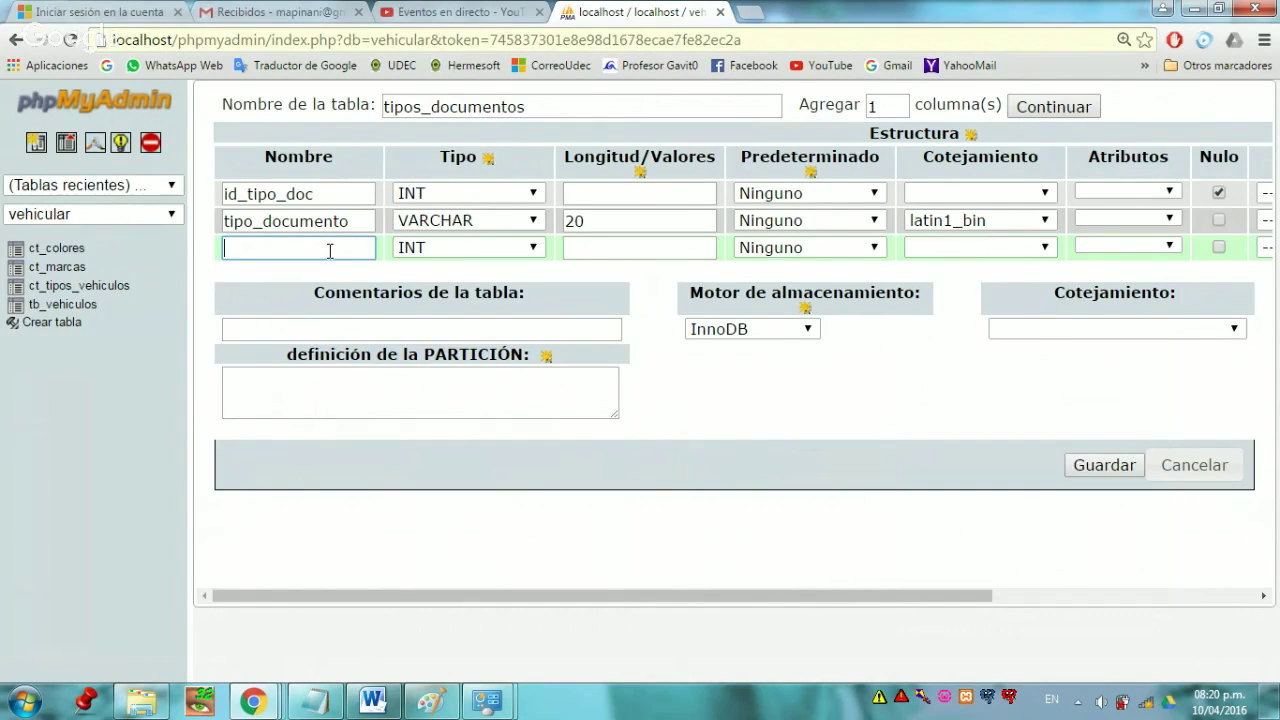
pyautogui.write('iniciales_tipo_doc')
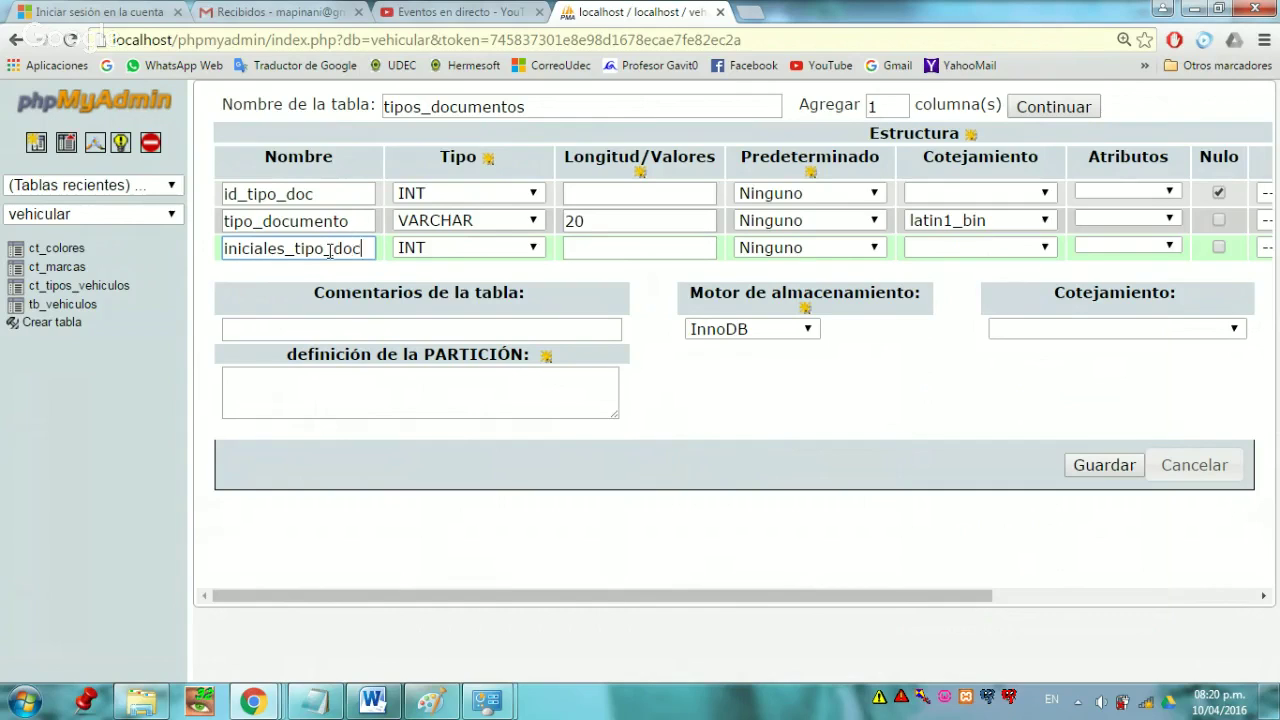
pyautogui.write('umento')
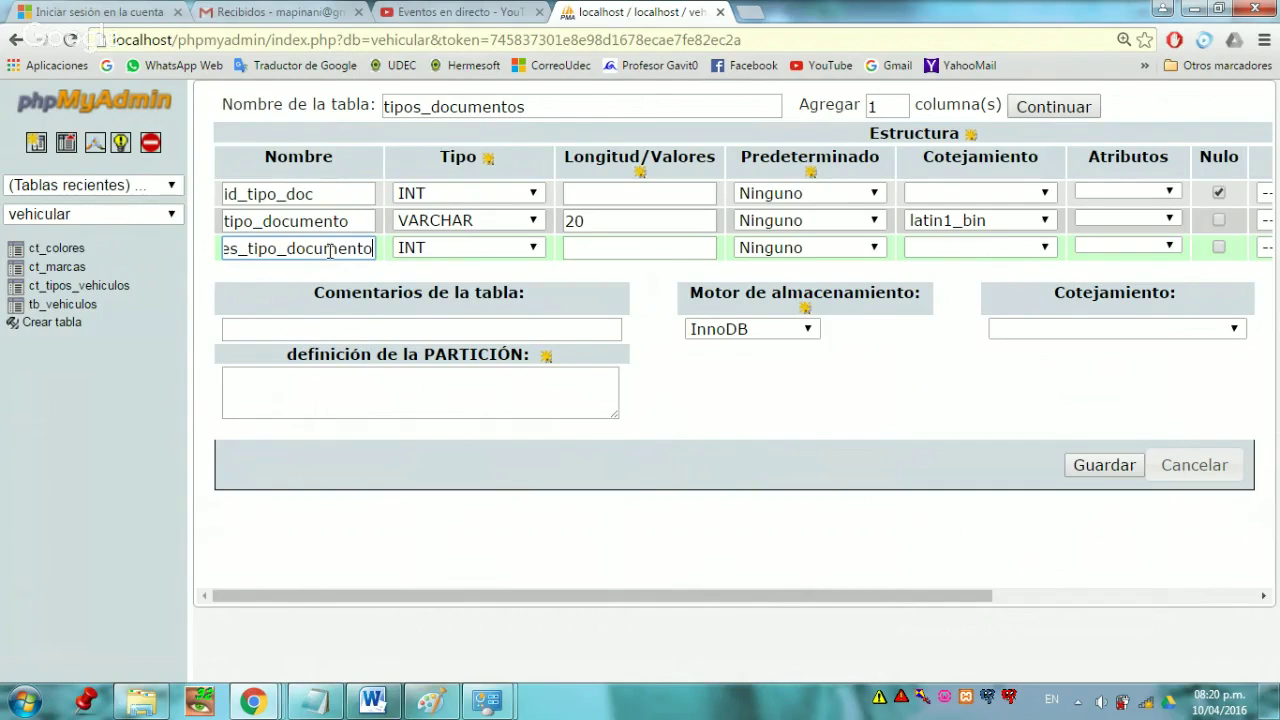
pyautogui.click(538, 250)
pyautogui.click(483, 289)
pyautogui.click(581, 251)
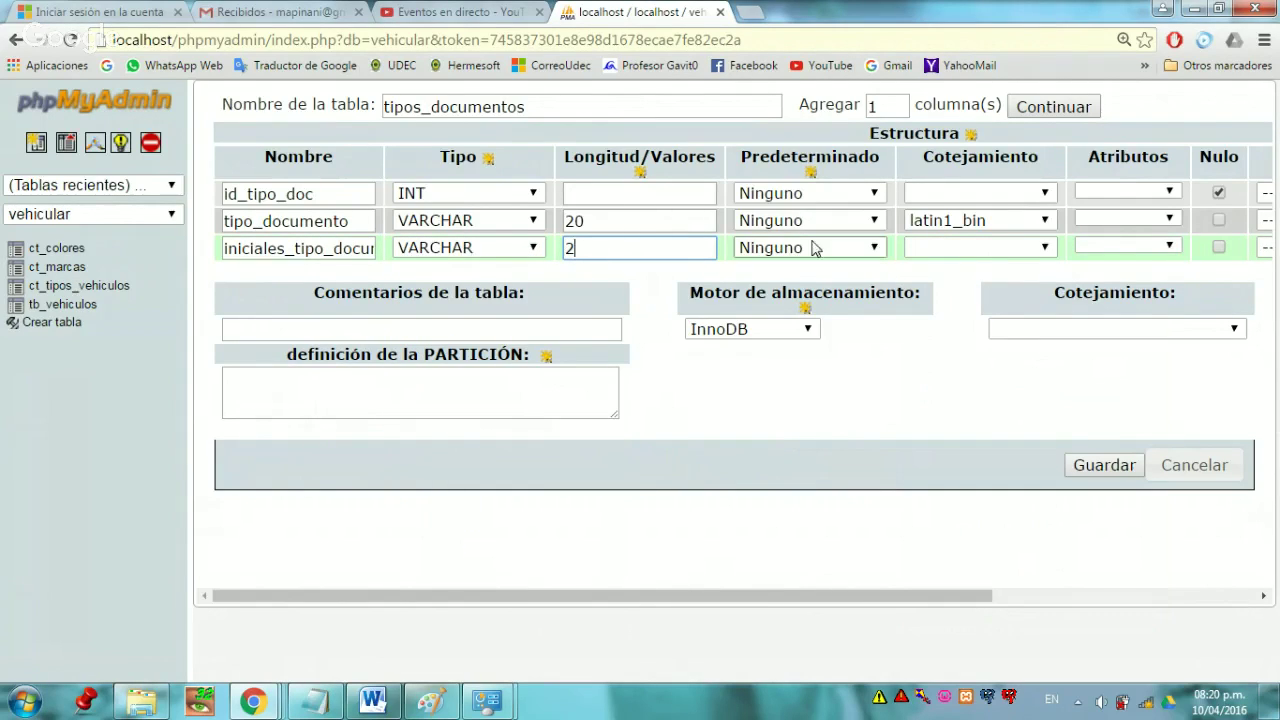
pyautogui.click(1043, 249)
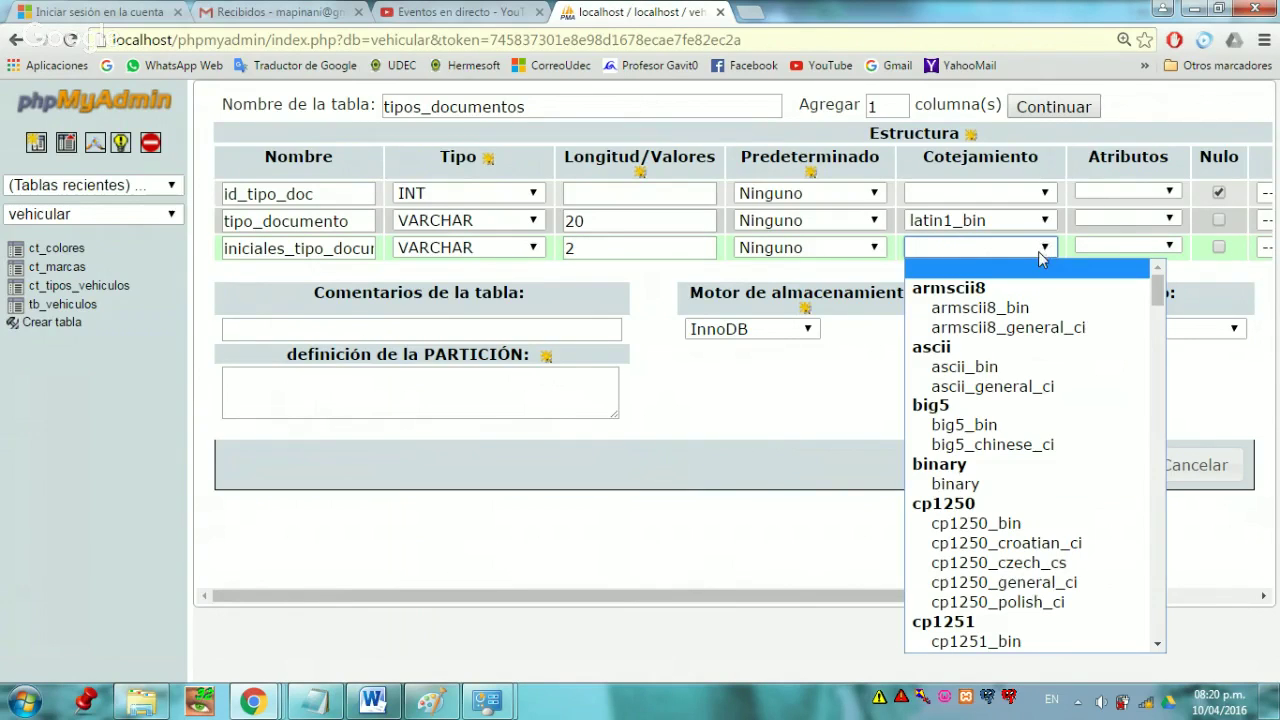
pyautogui.moveTo(1158, 291); pyautogui.dragTo(1143, 374)
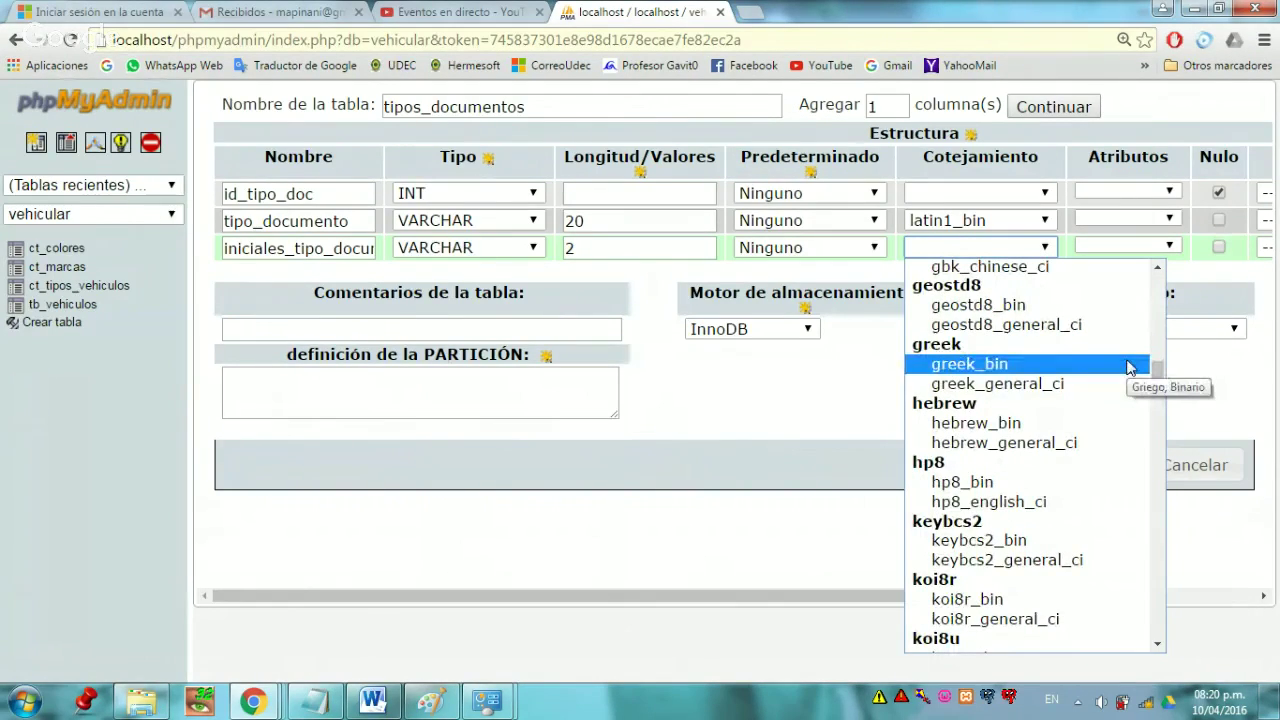
pyautogui.scroll(-1, 1100, 367)
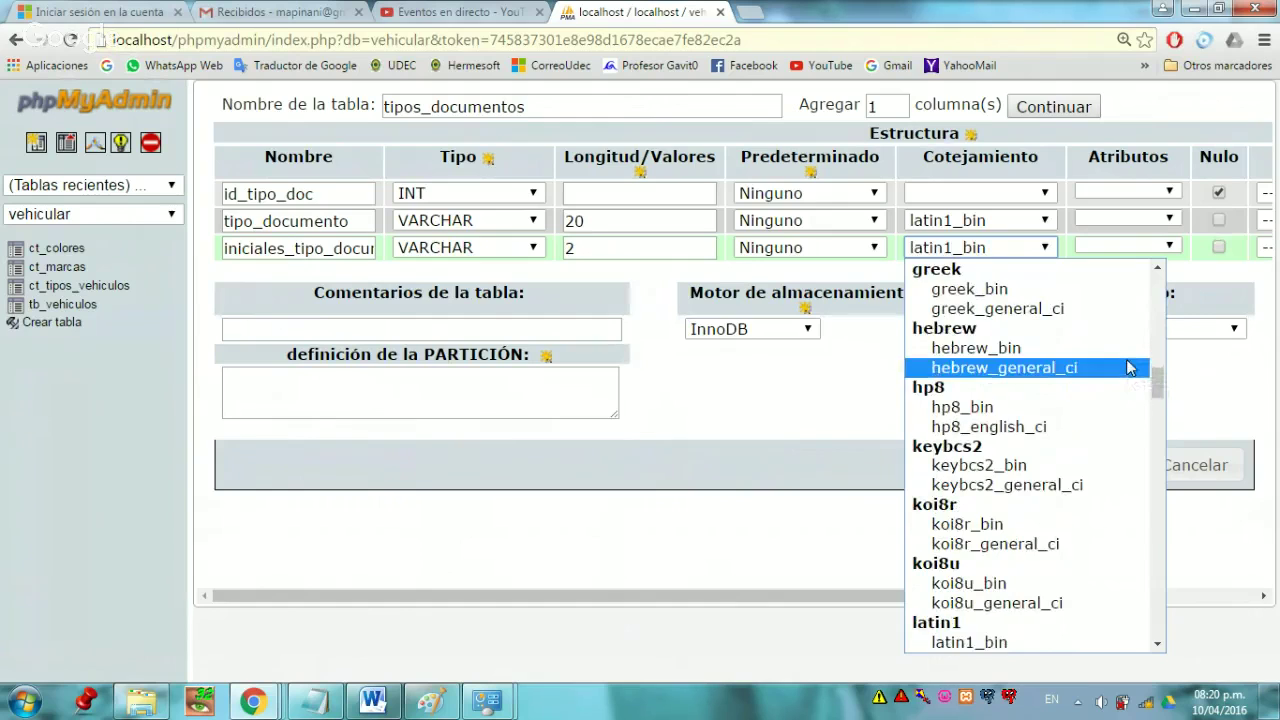
pyautogui.click(991, 643)
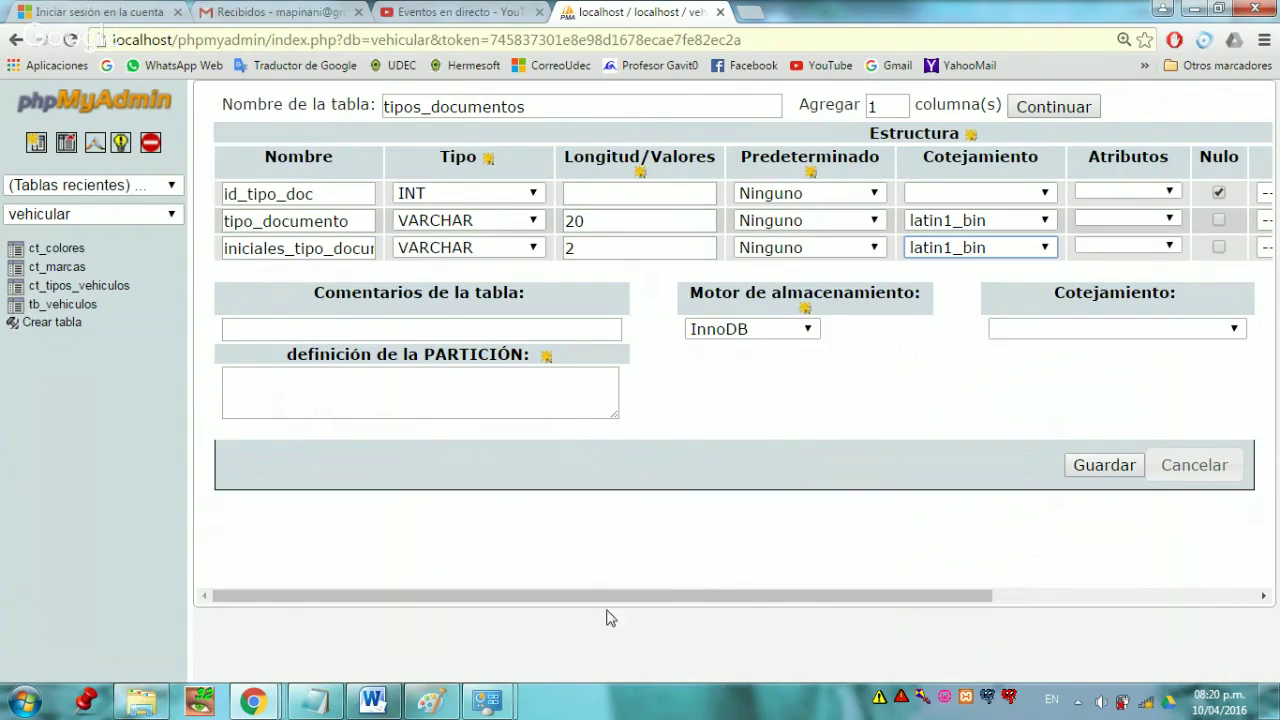
# - Save the new tipos_documentos table and open it from the vehicular database's table list
pyautogui.moveTo(607, 598); pyautogui.dragTo(637, 600)
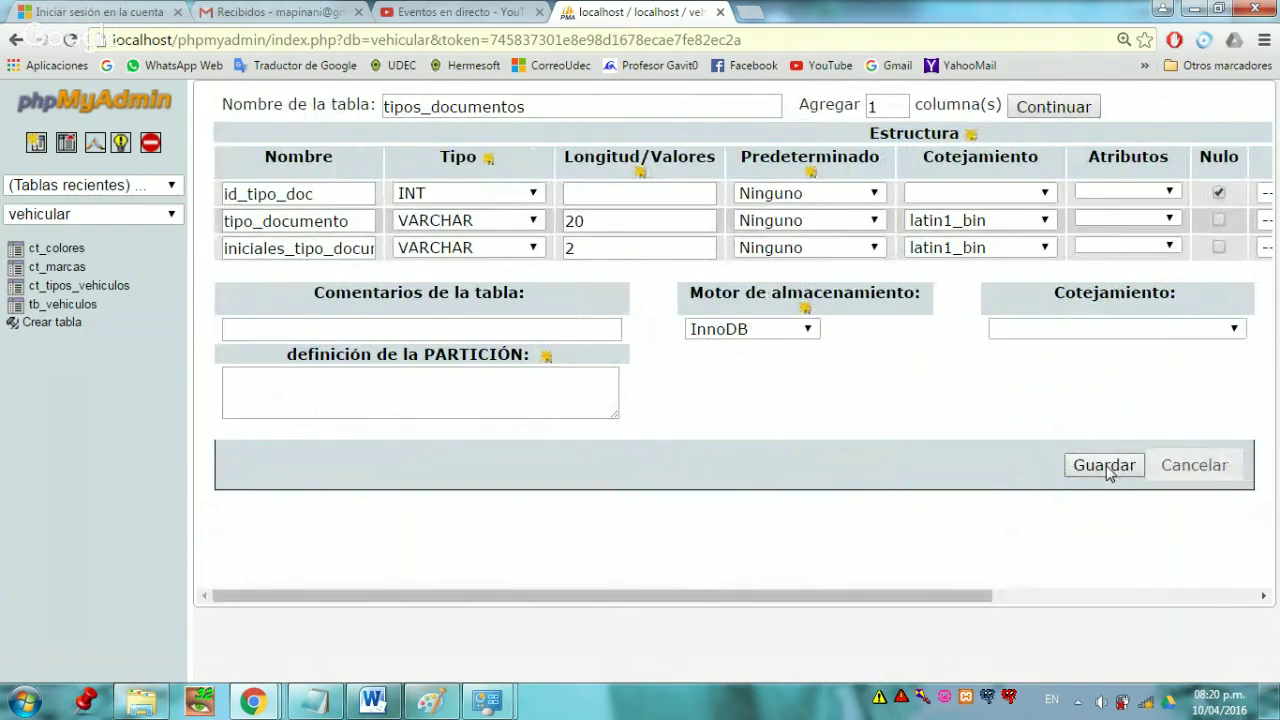
pyautogui.click(1104, 466)
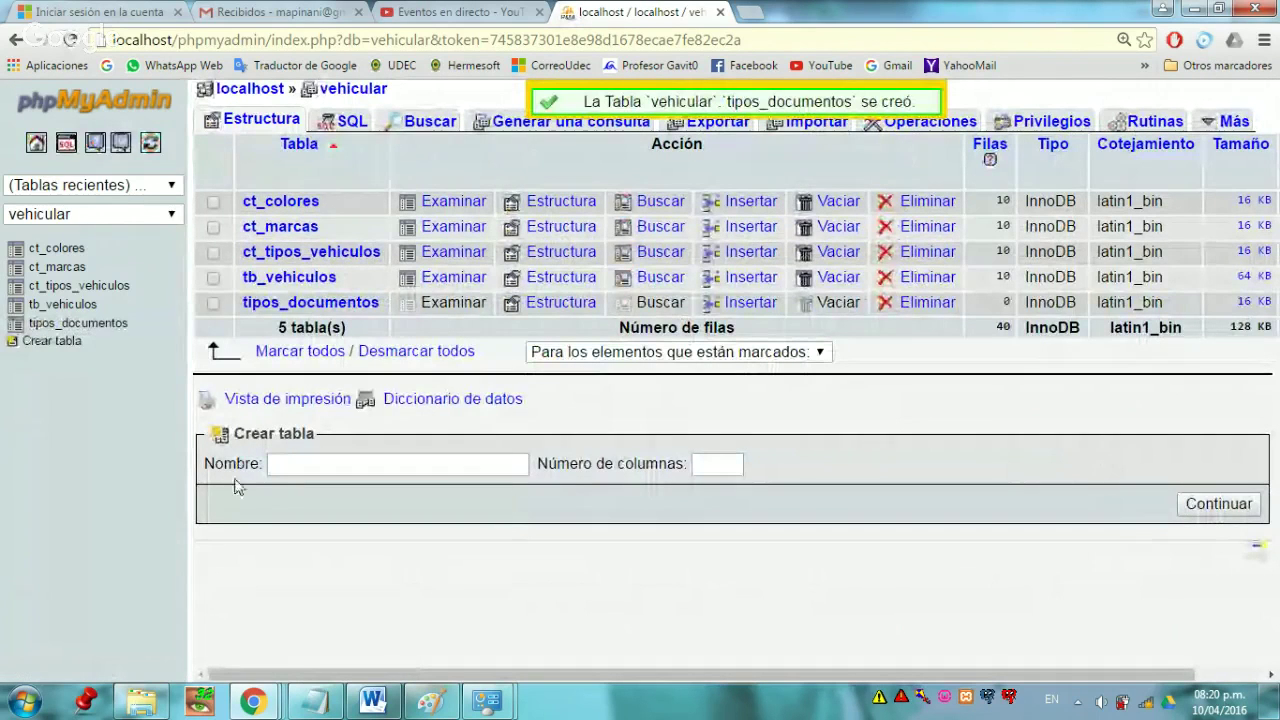
pyautogui.click(316, 308)
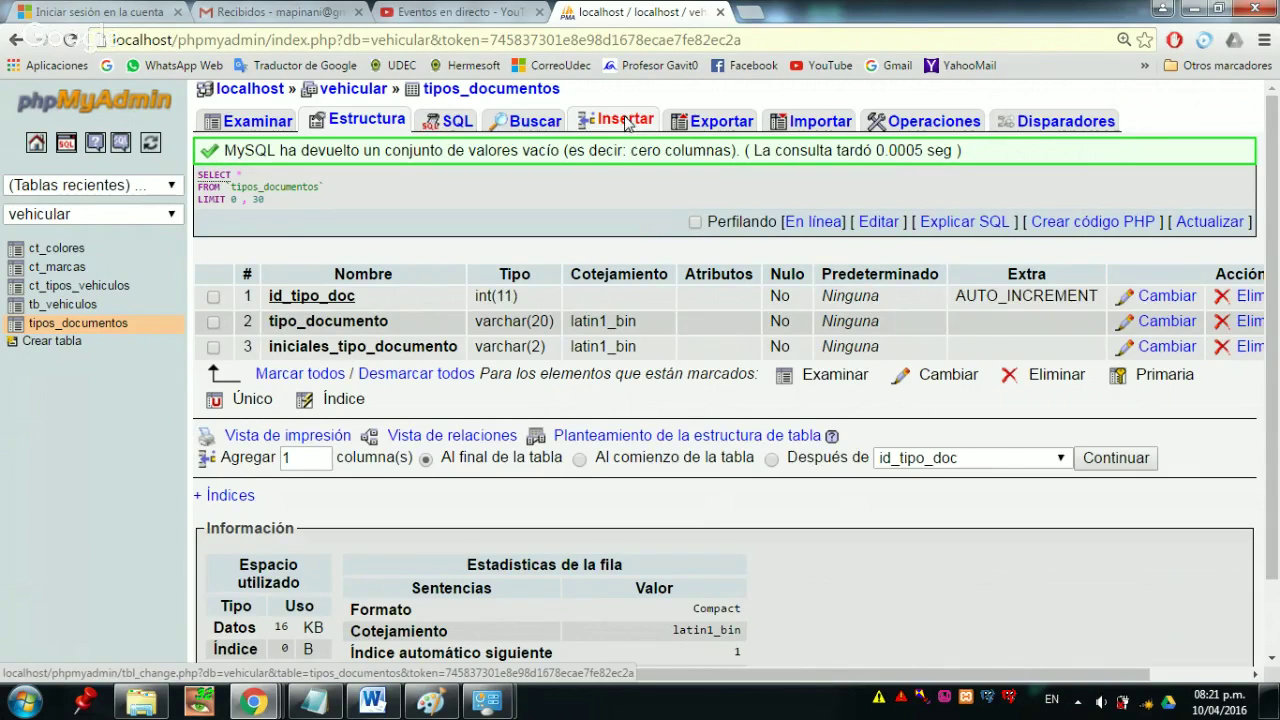
# - Start inserting rows into tipos_documentos, filling the first with tipo_documento Cedula and initials CC
pyautogui.click(626, 125)
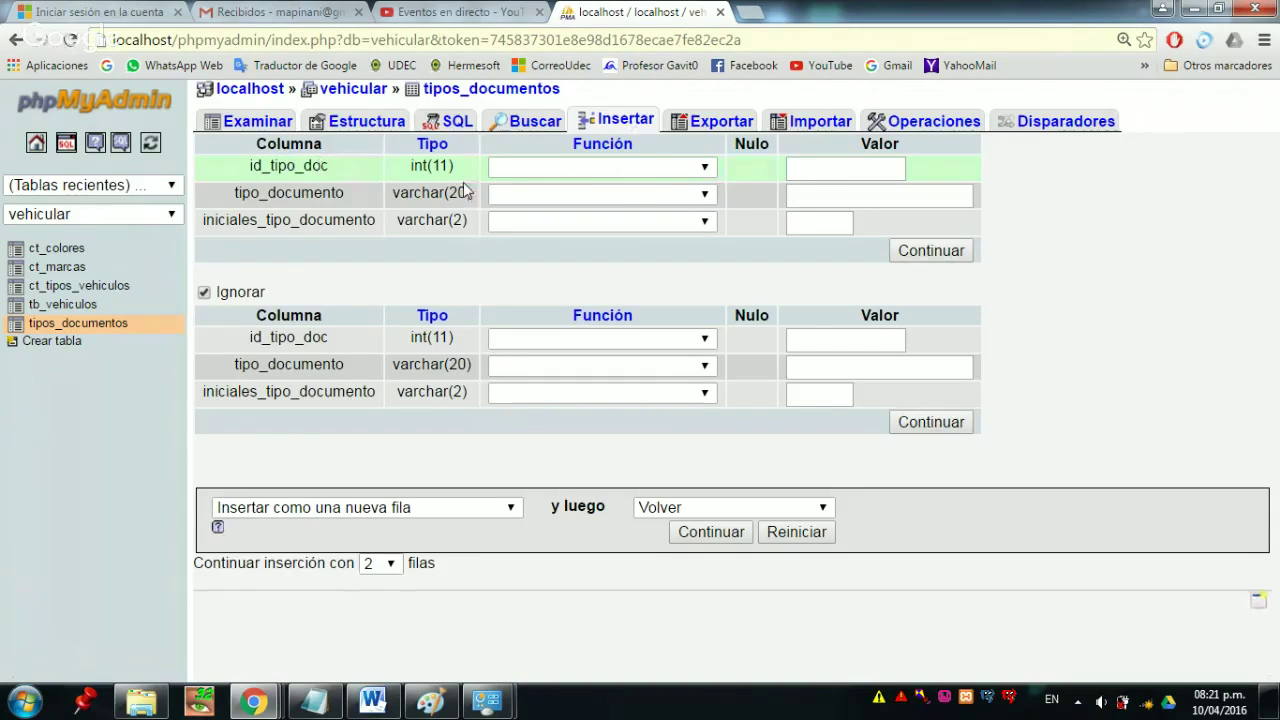
pyautogui.click(838, 198)
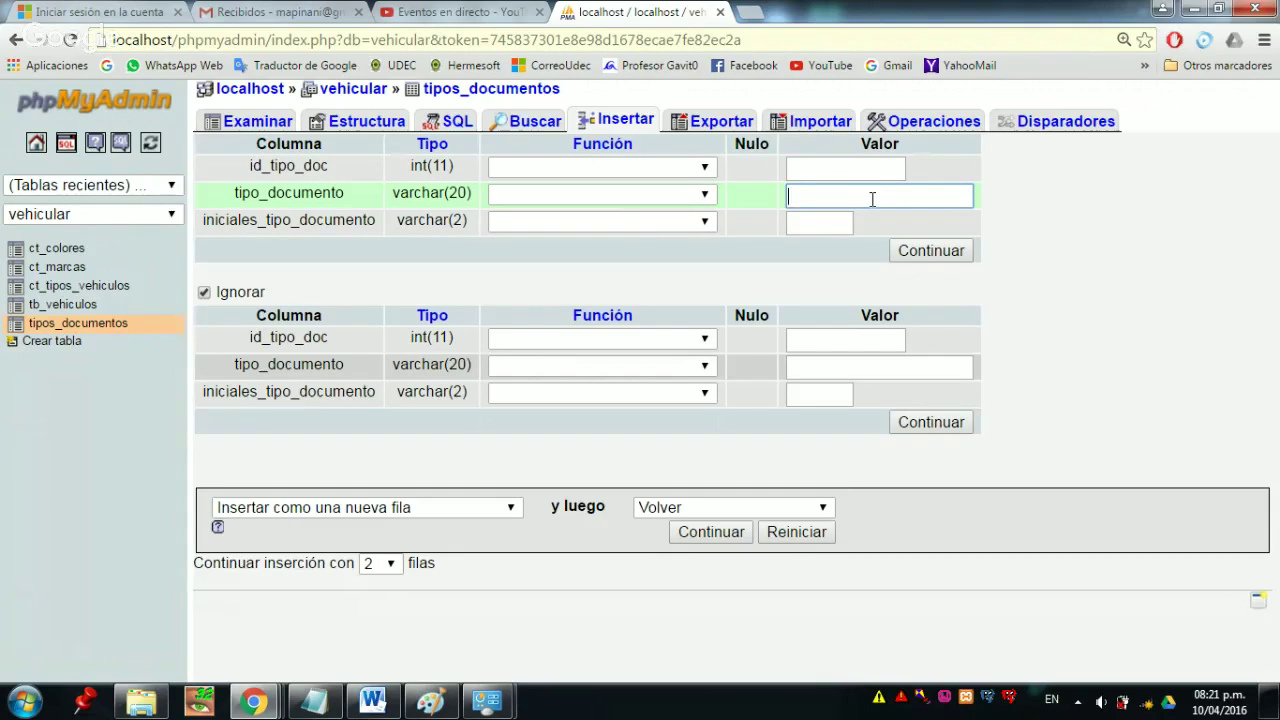
pyautogui.write('Cedula')
pyautogui.click(819, 225)
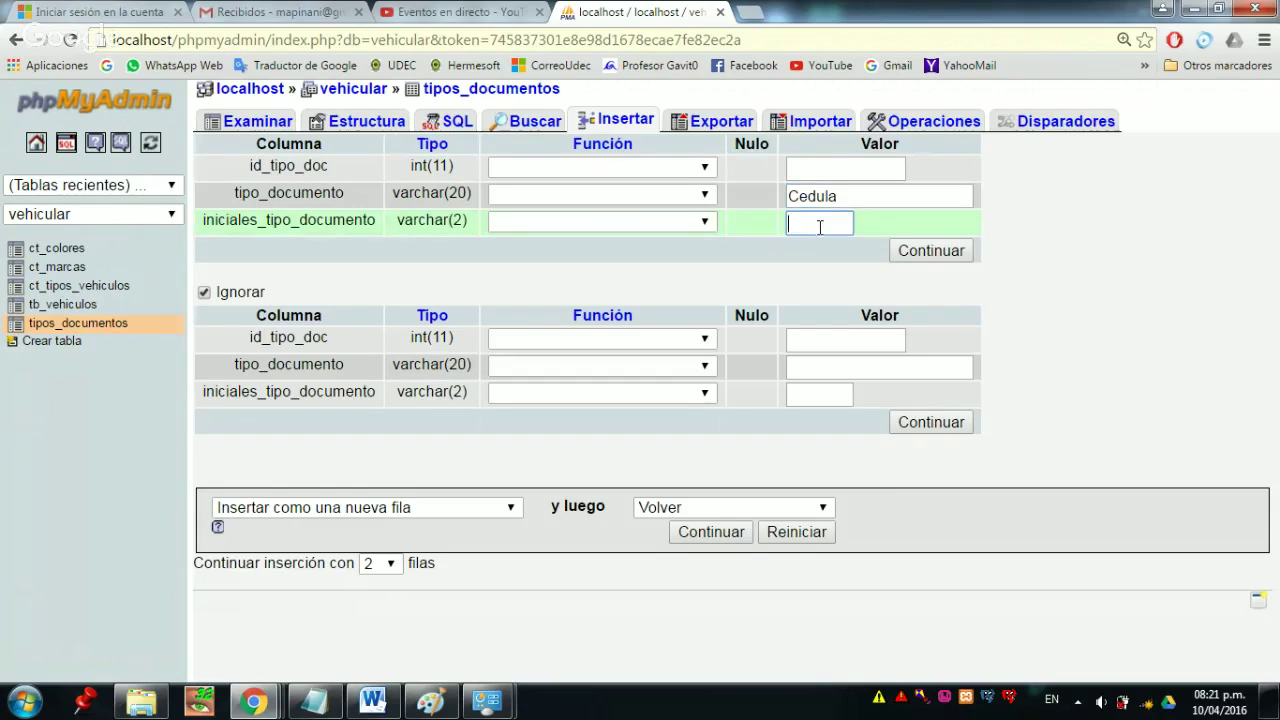
pyautogui.write('CC')
# - Fill the second row with tipo_documento Tarjeta Identidad and initials TI, and insert both rows
pyautogui.click(807, 368)
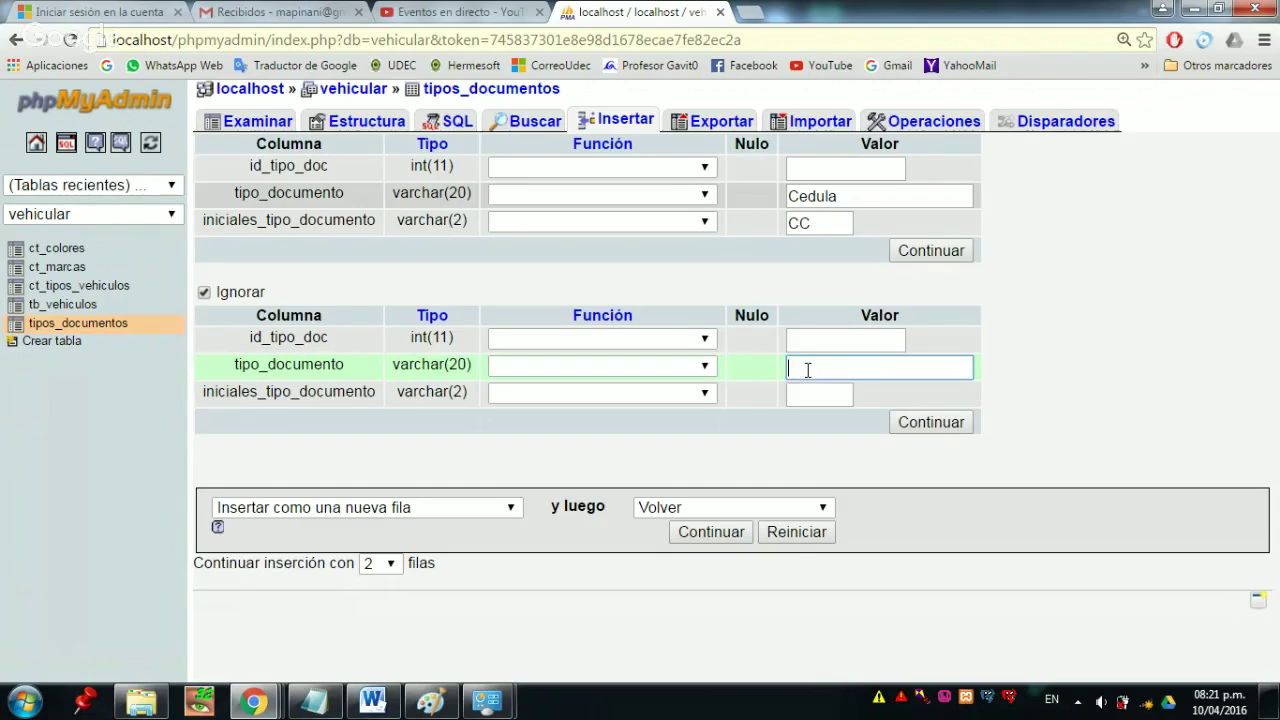
pyautogui.write('Tarjeta Identidad')
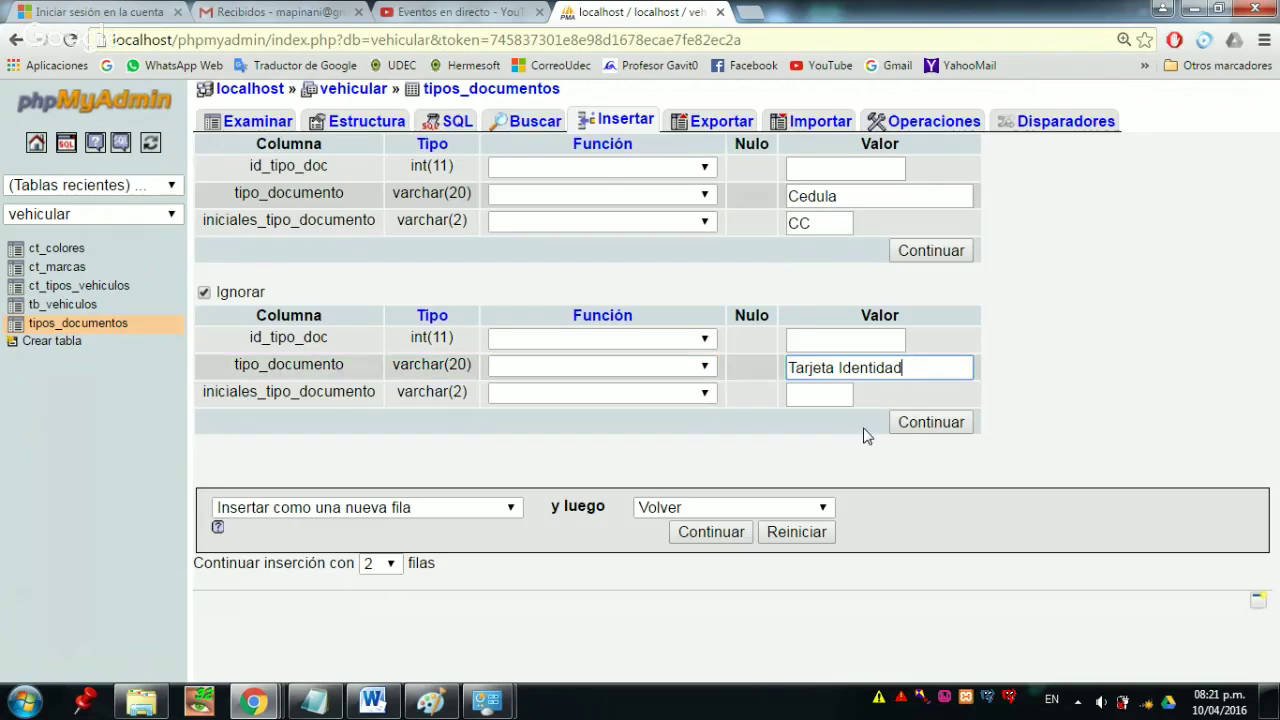
pyautogui.click(822, 398)
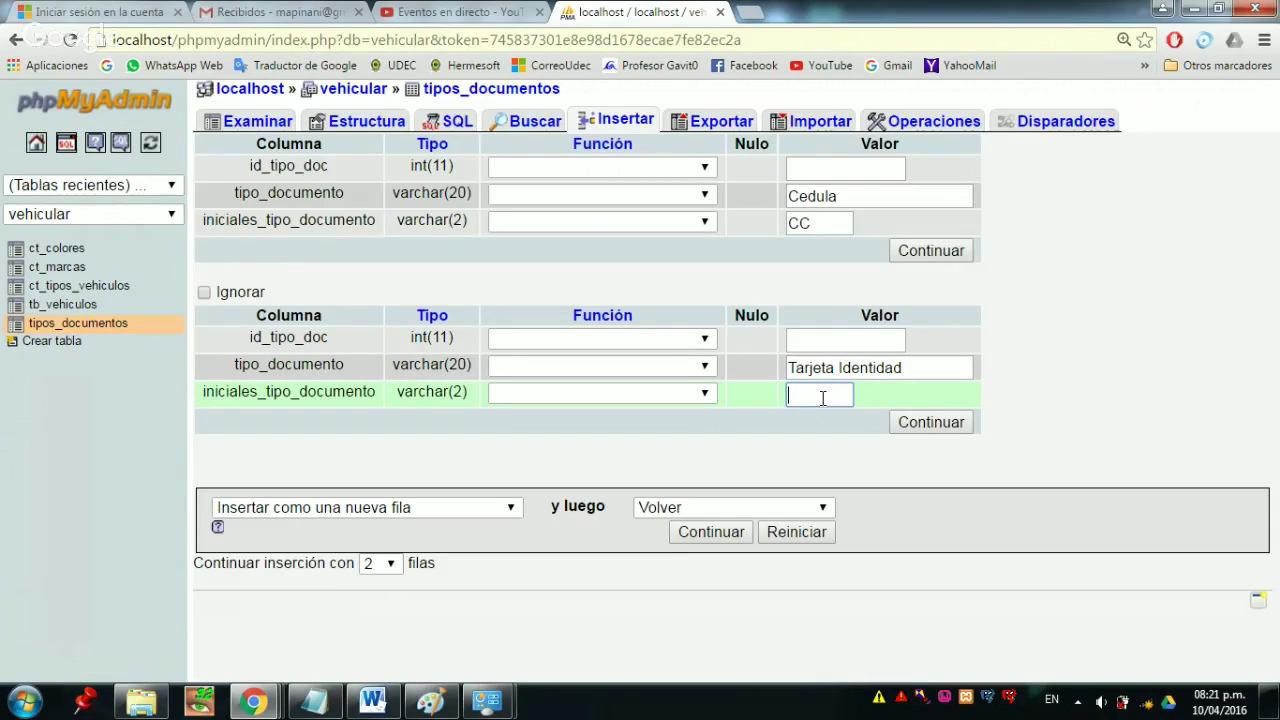
pyautogui.write('TI')
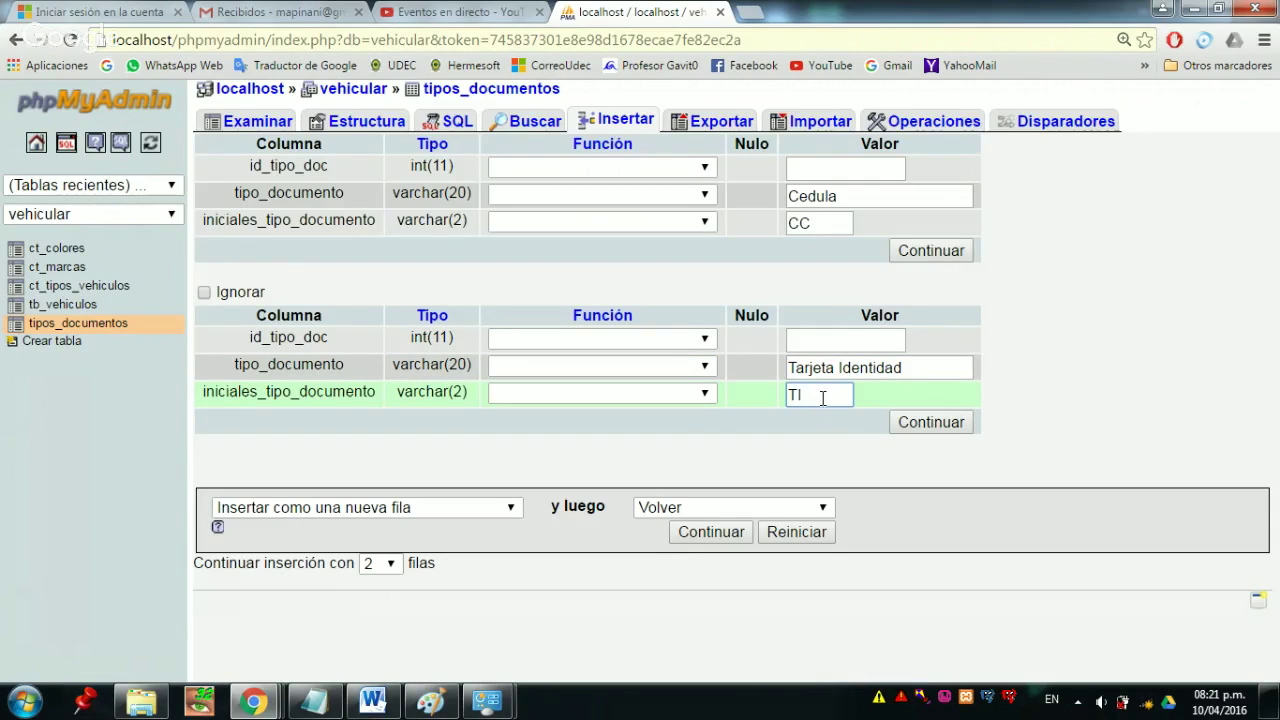
pyautogui.click(929, 426)
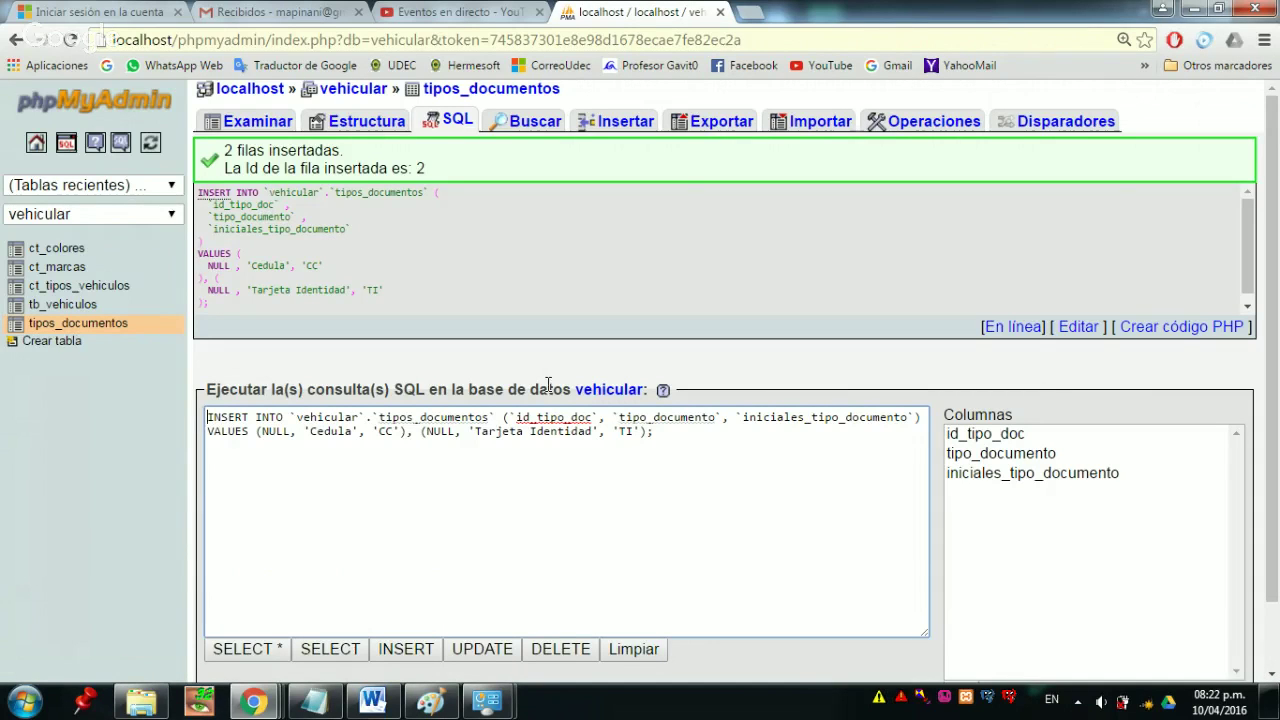
# - Start another insertion into tipos_documentos, filling the first row with tipo_documento Pasaporte and initials PS
pyautogui.scroll(-2, 570, 372)
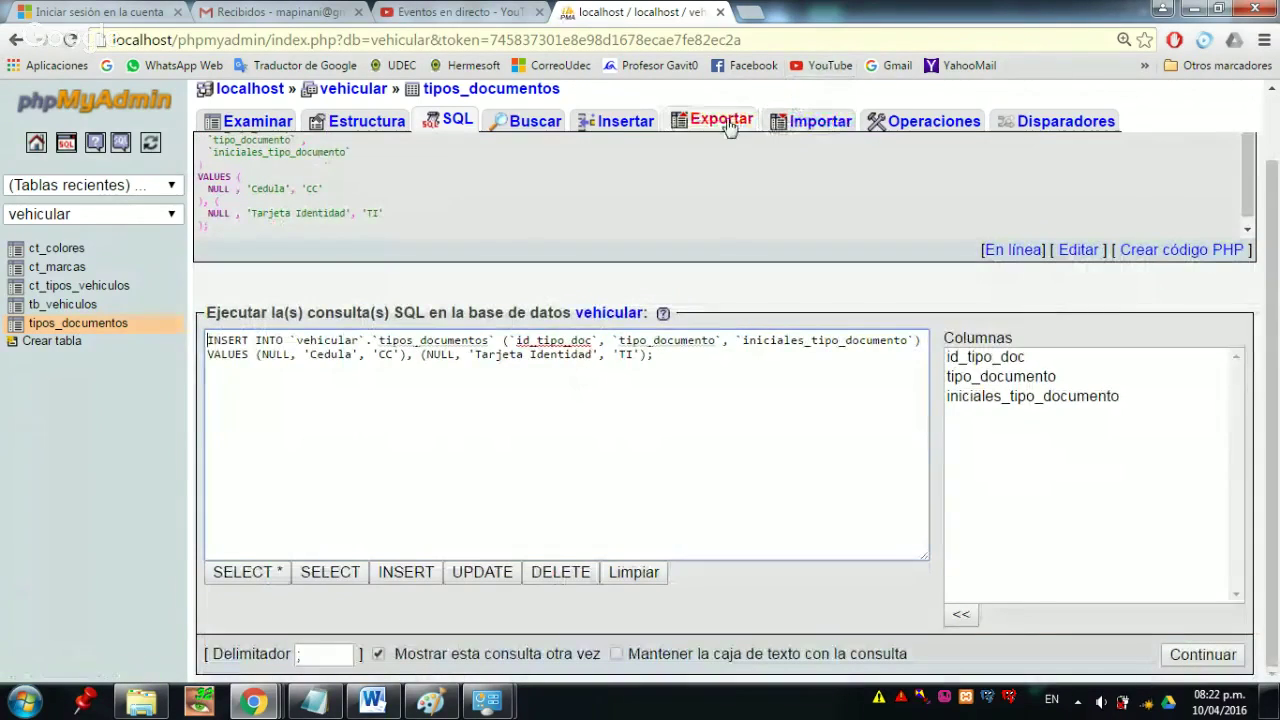
pyautogui.click(630, 122)
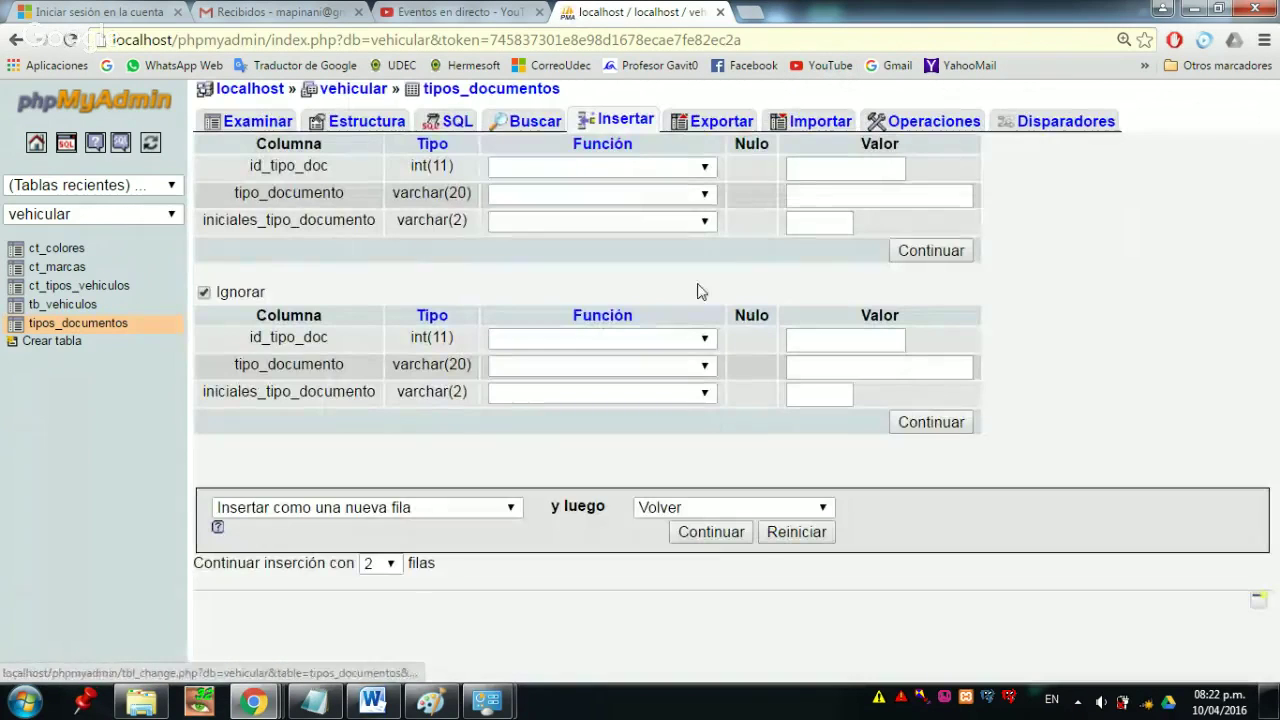
pyautogui.click(804, 195)
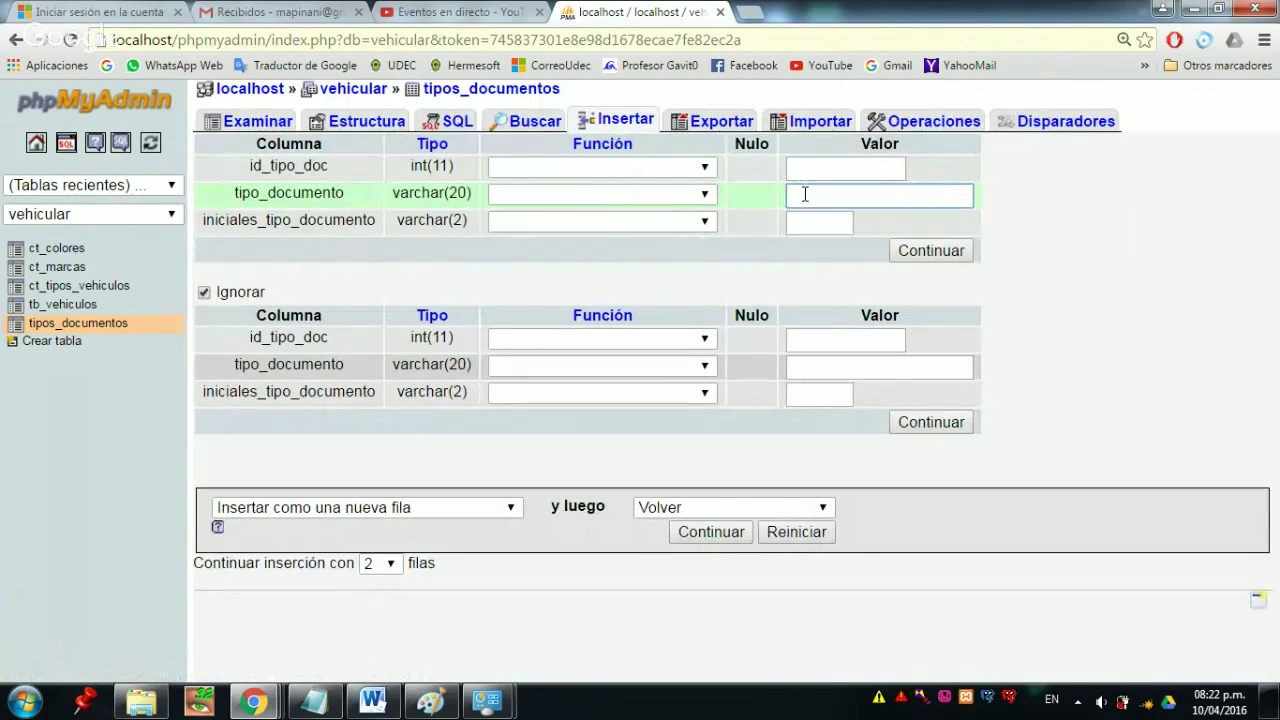
pyautogui.write('Pasaporte')
pyautogui.click(805, 219)
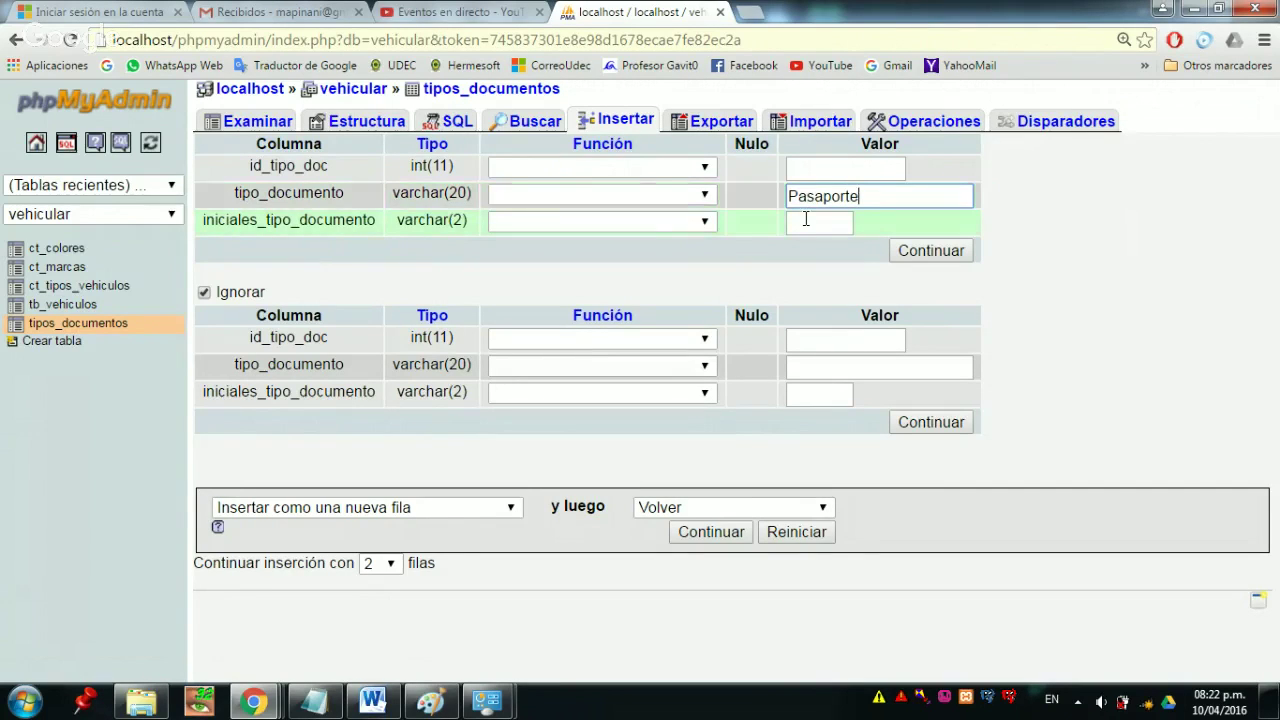
pyautogui.write('PS')
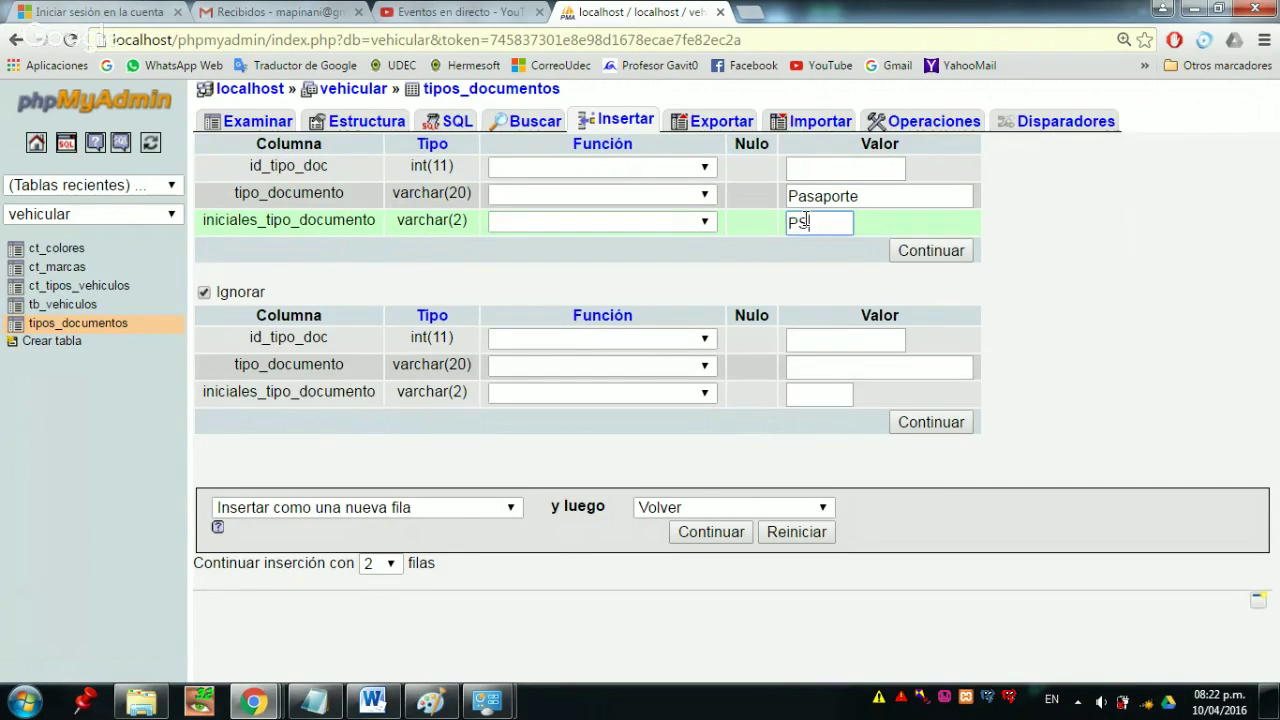
# - Fill the second row with tipo_documento Cedula de Estranjeria and initials CE, and insert both rows
pyautogui.click(826, 367)
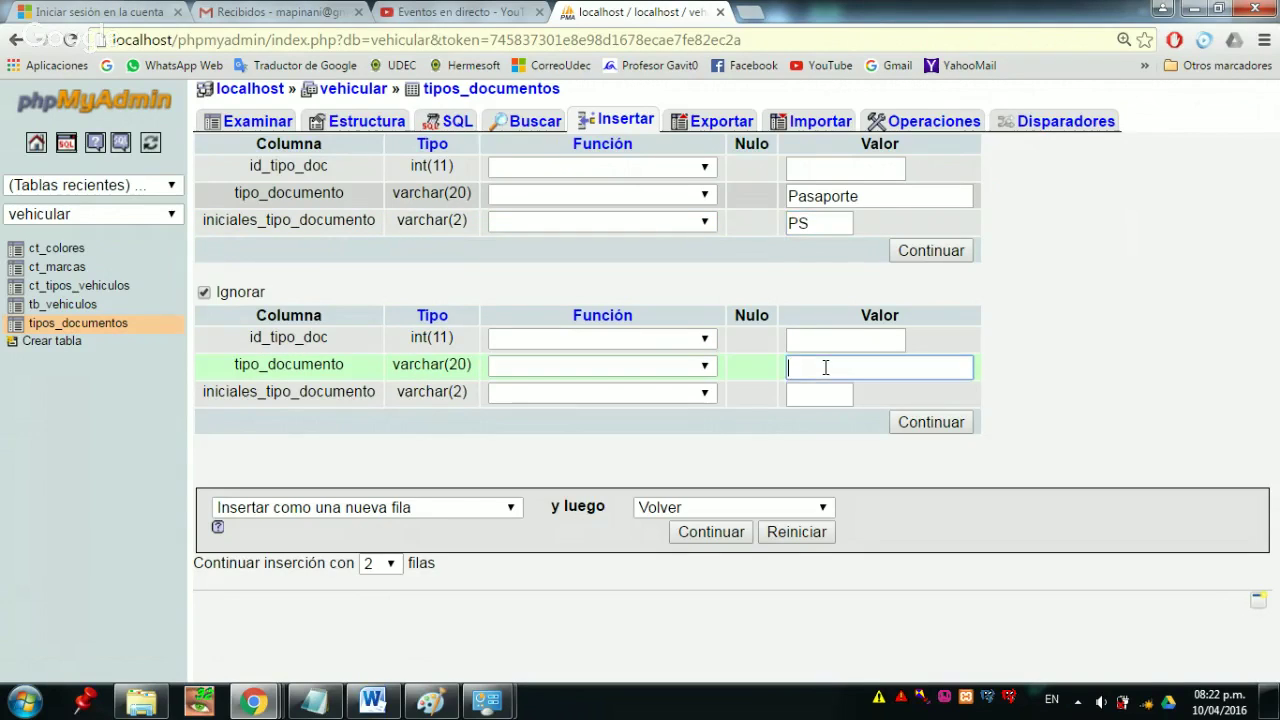
pyautogui.write('Cedula de')
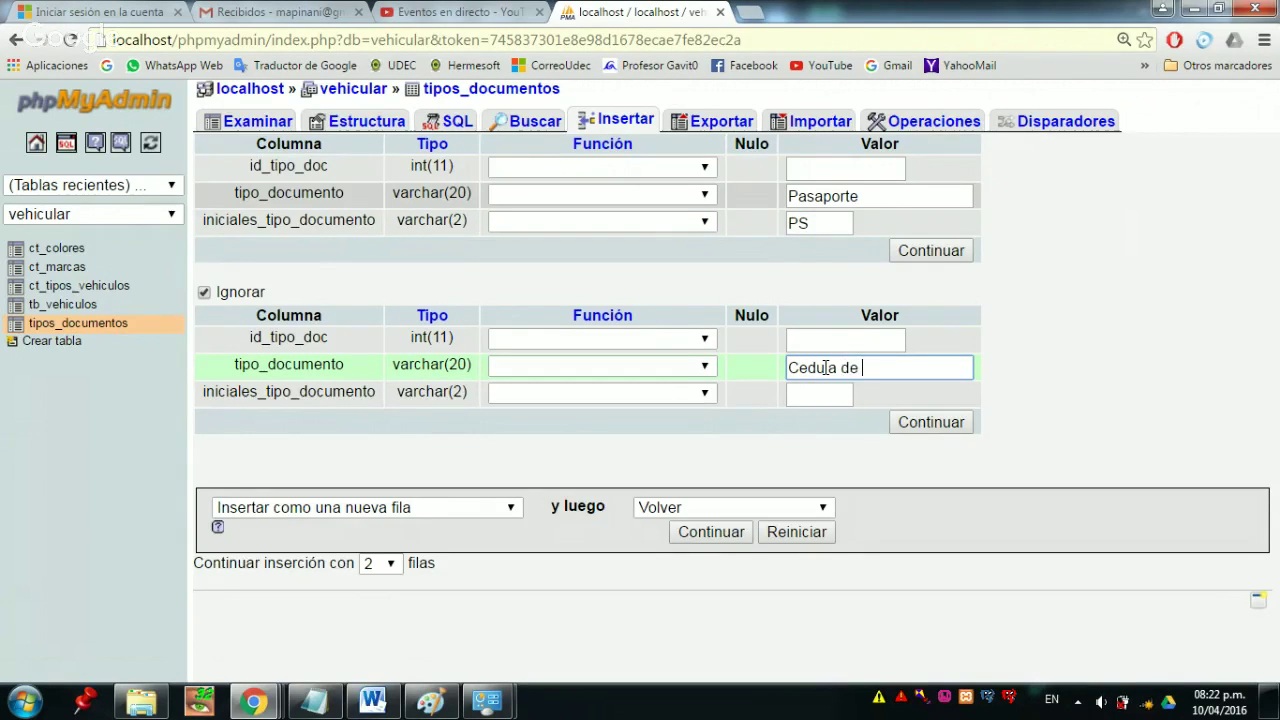
pyautogui.write(' Estranjeria')
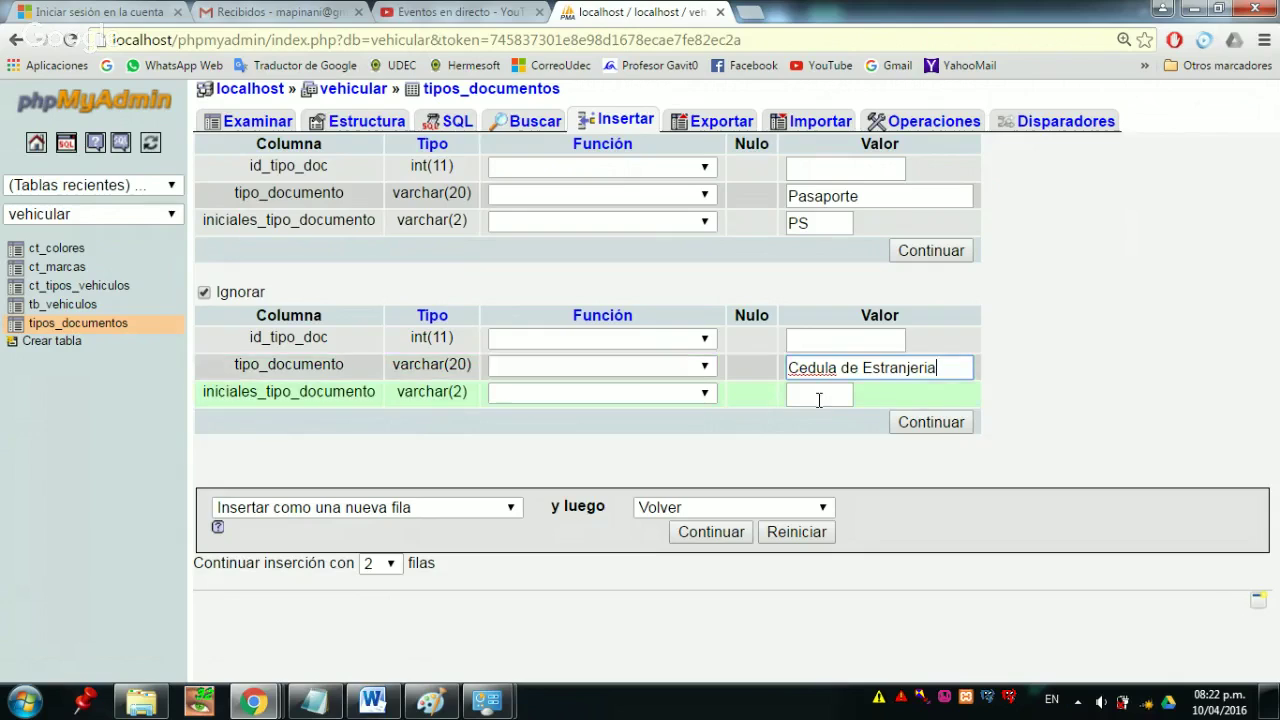
pyautogui.click(818, 396)
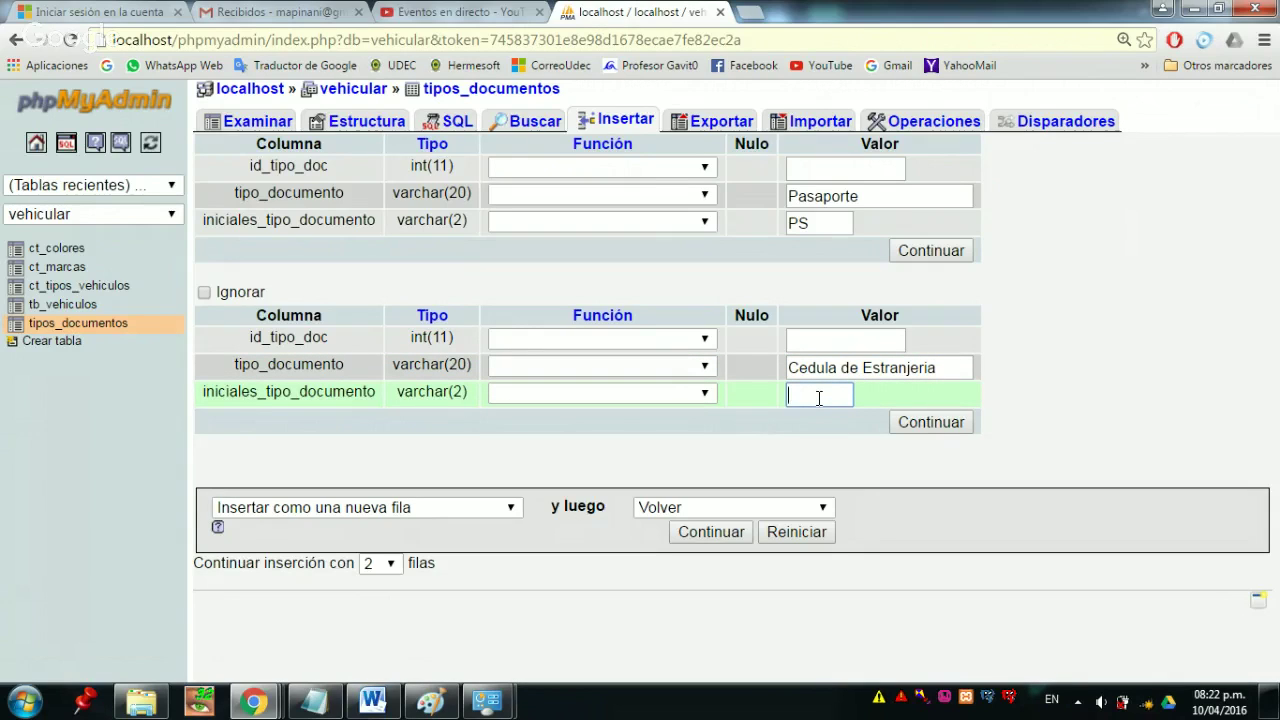
pyautogui.write('CE')
pyautogui.click(905, 425)
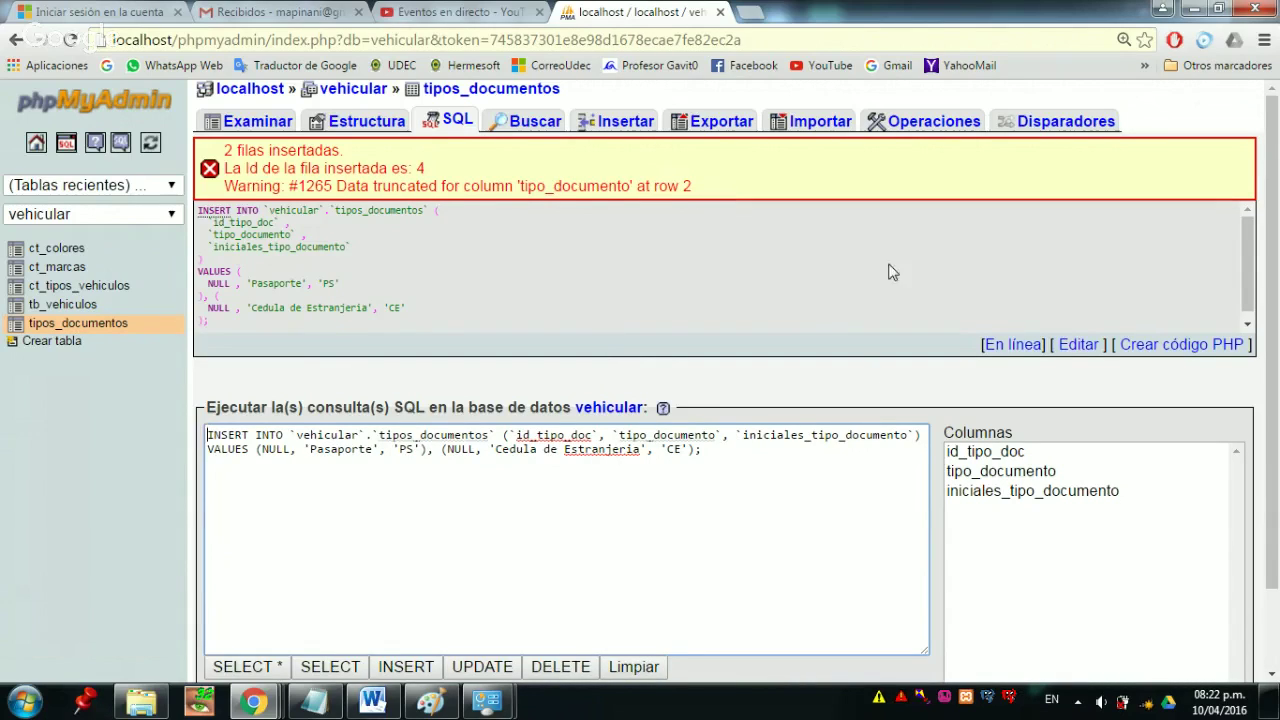
# - Run the displayed INSERT query for the Pasaporte and Cedula de Estranjeria rows again
pyautogui.scroll(-1, 889, 280)
pyautogui.scroll(-1, 1267, 249)
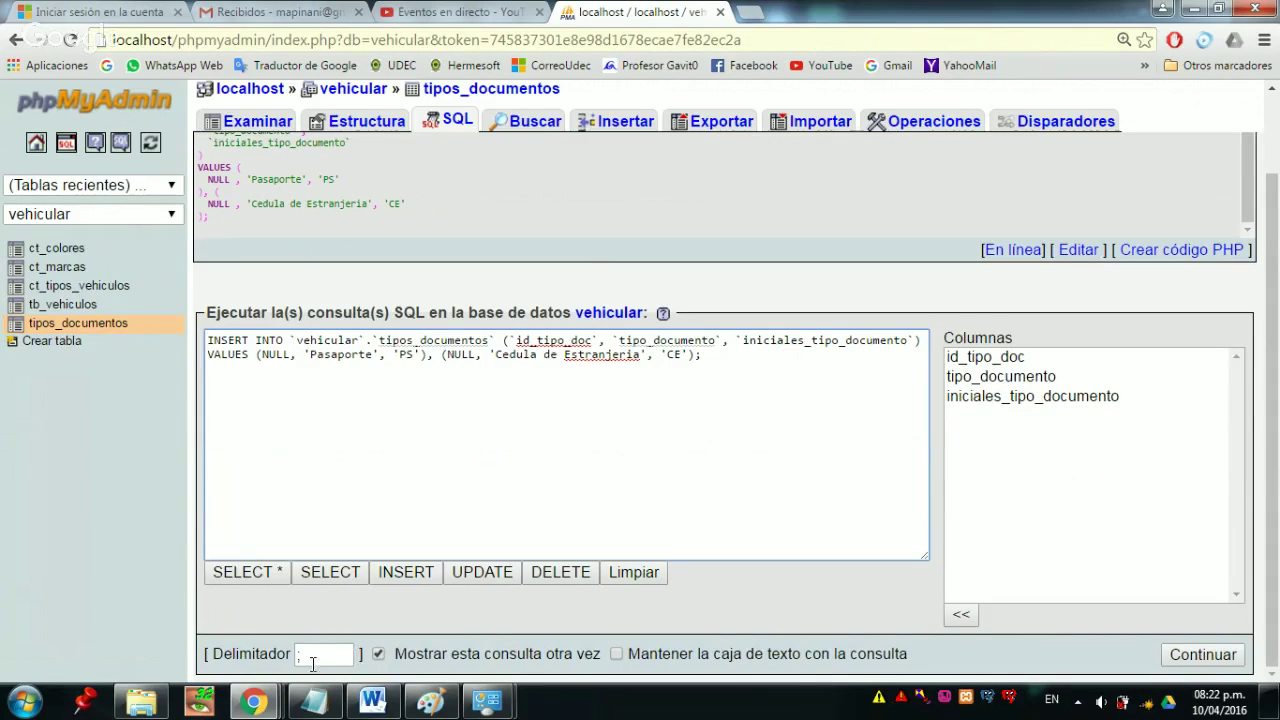
pyautogui.scroll(1, 590, 276)
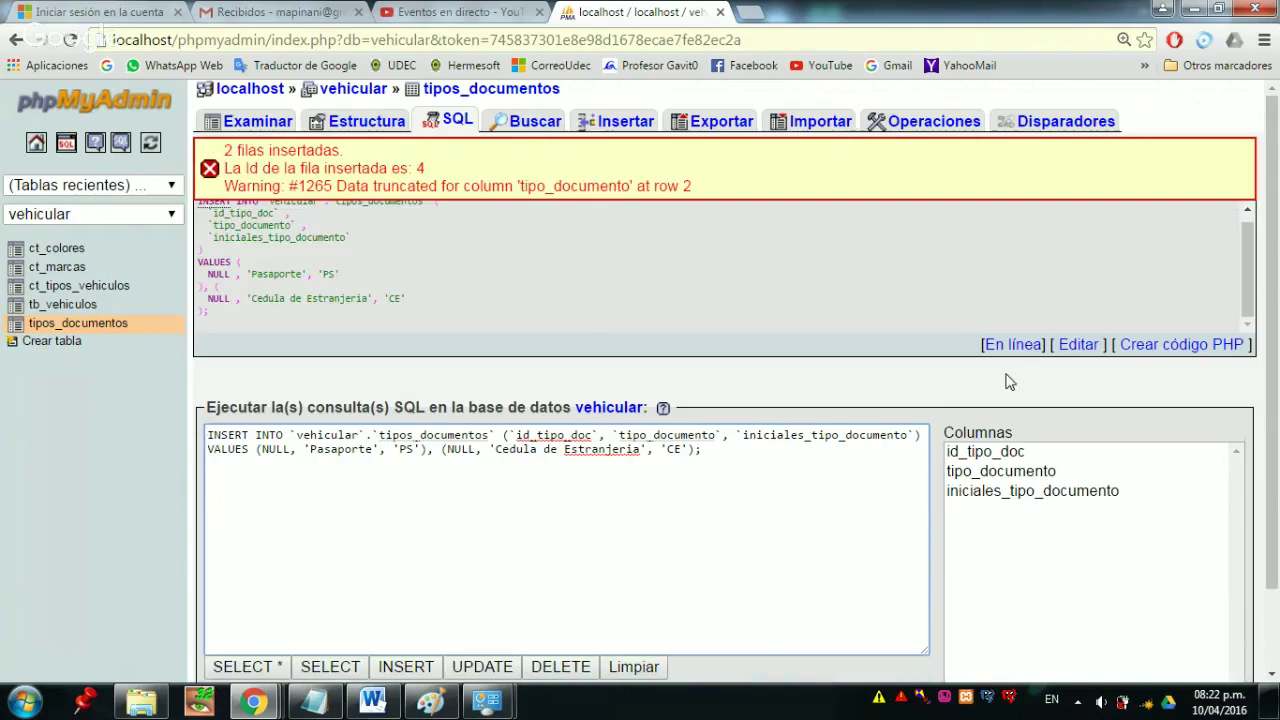
pyautogui.scroll(-1, 1006, 378)
pyautogui.click(1188, 654)
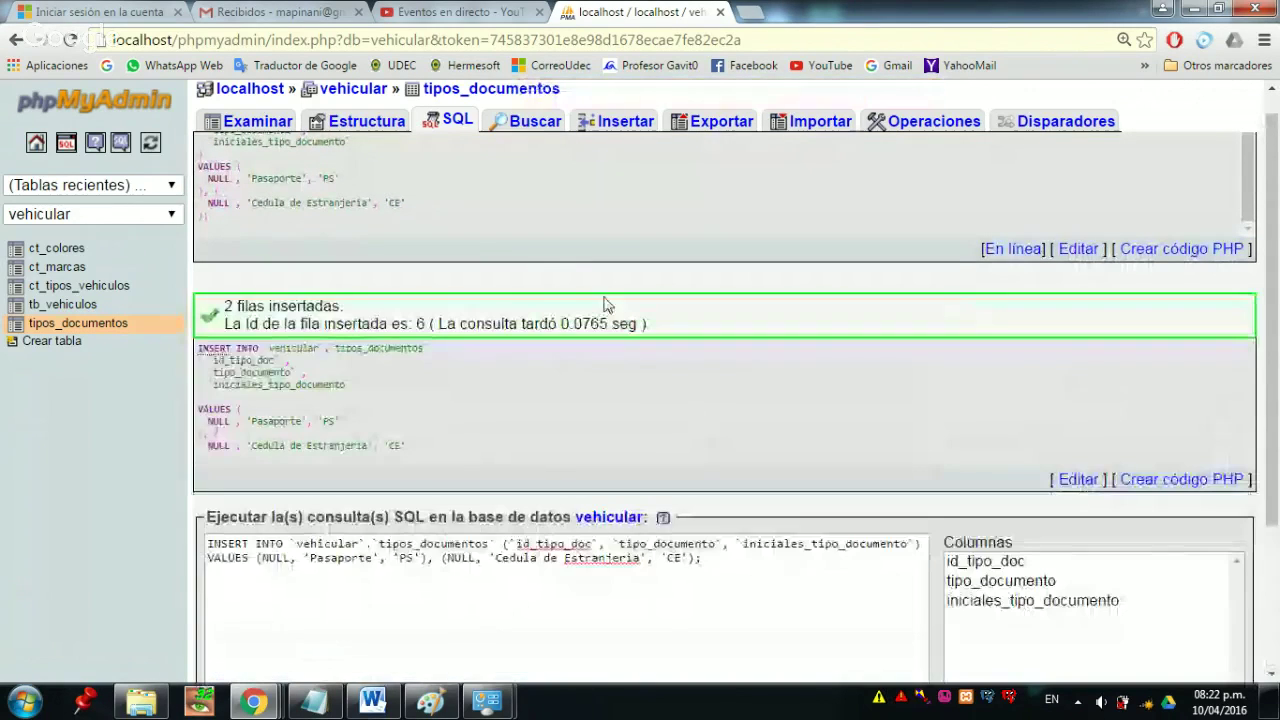
# - Browse tipos_documentos, widen the tipo_documento column display, and change row 6's tipo_documento to Cedula Estranjeria
pyautogui.click(82, 324)
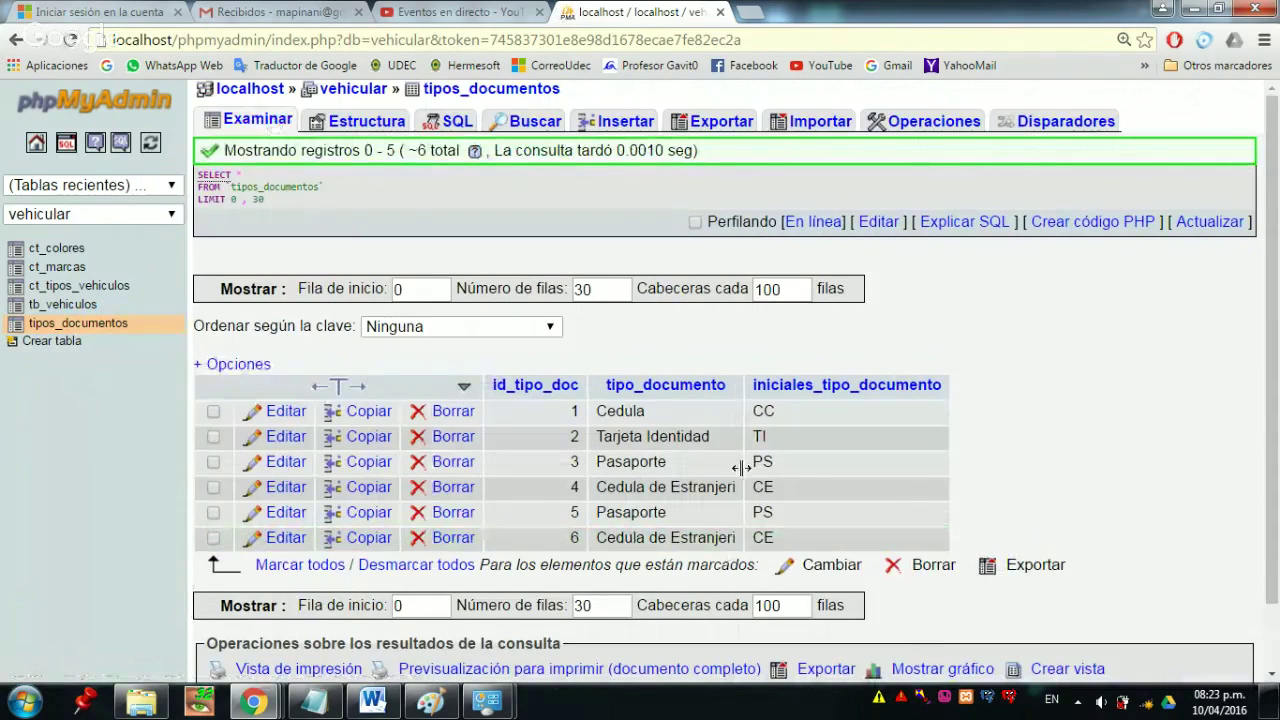
pyautogui.moveTo(745, 391); pyautogui.dragTo(868, 391)
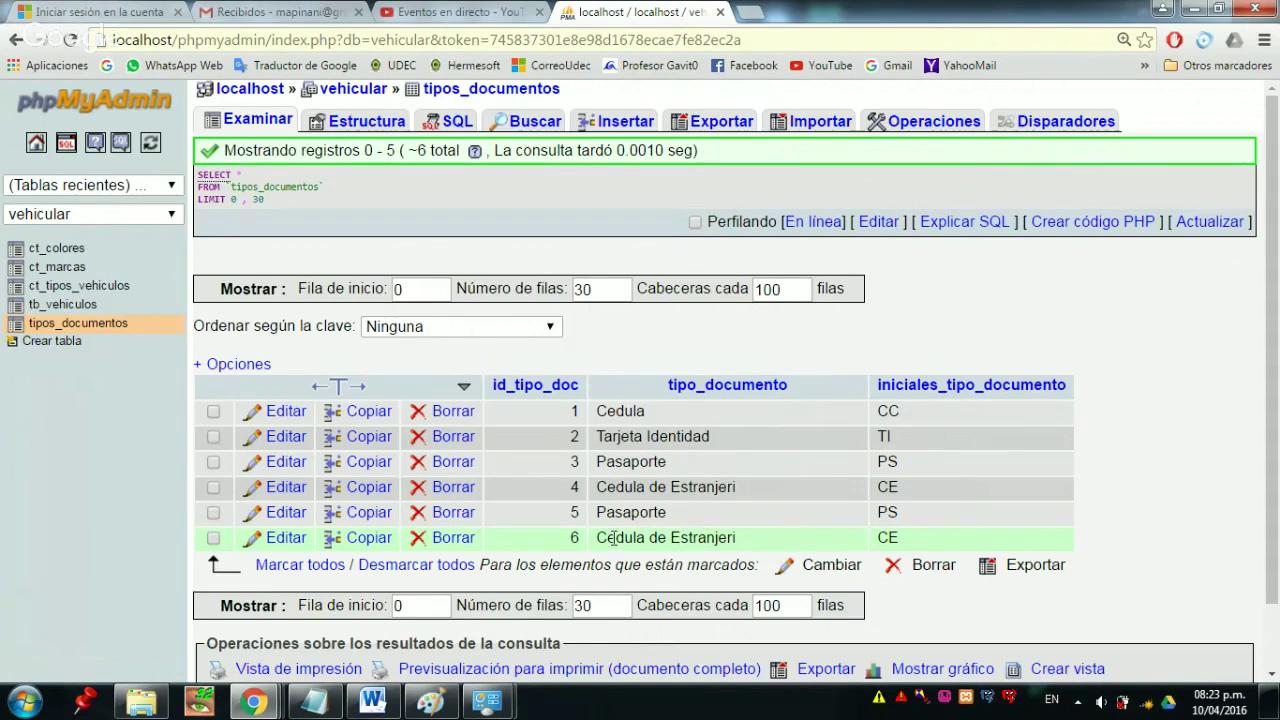
pyautogui.click(286, 540)
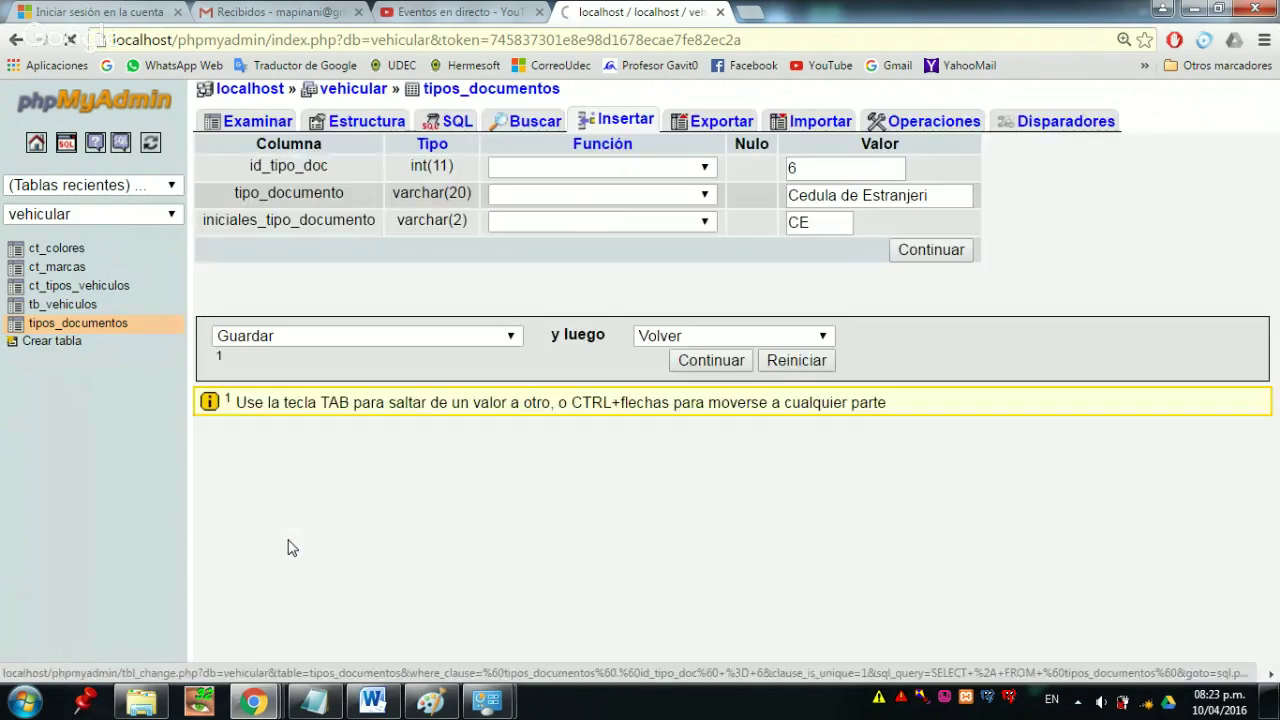
pyautogui.doubleClick(866, 197)
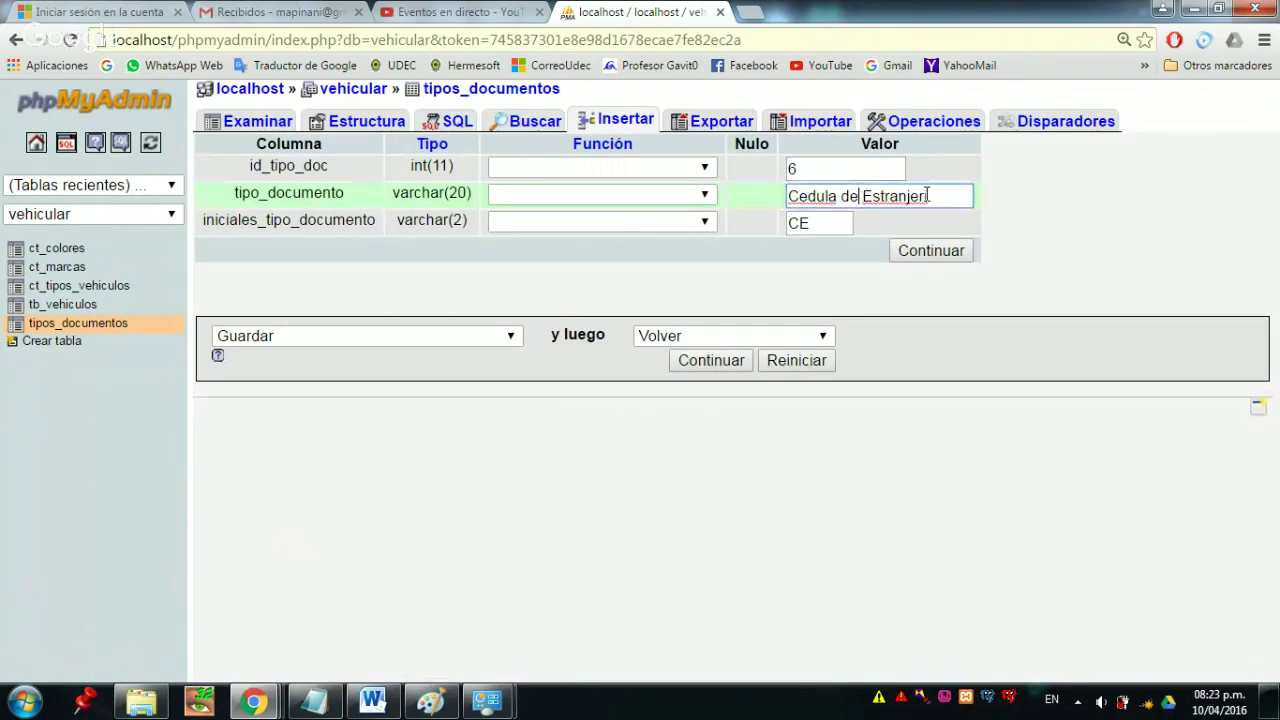
pyautogui.press('Left')
pyautogui.press('BackSpace')
pyautogui.press('BackSpace')
pyautogui.press('BackSpace')
pyautogui.press('BackSpace')
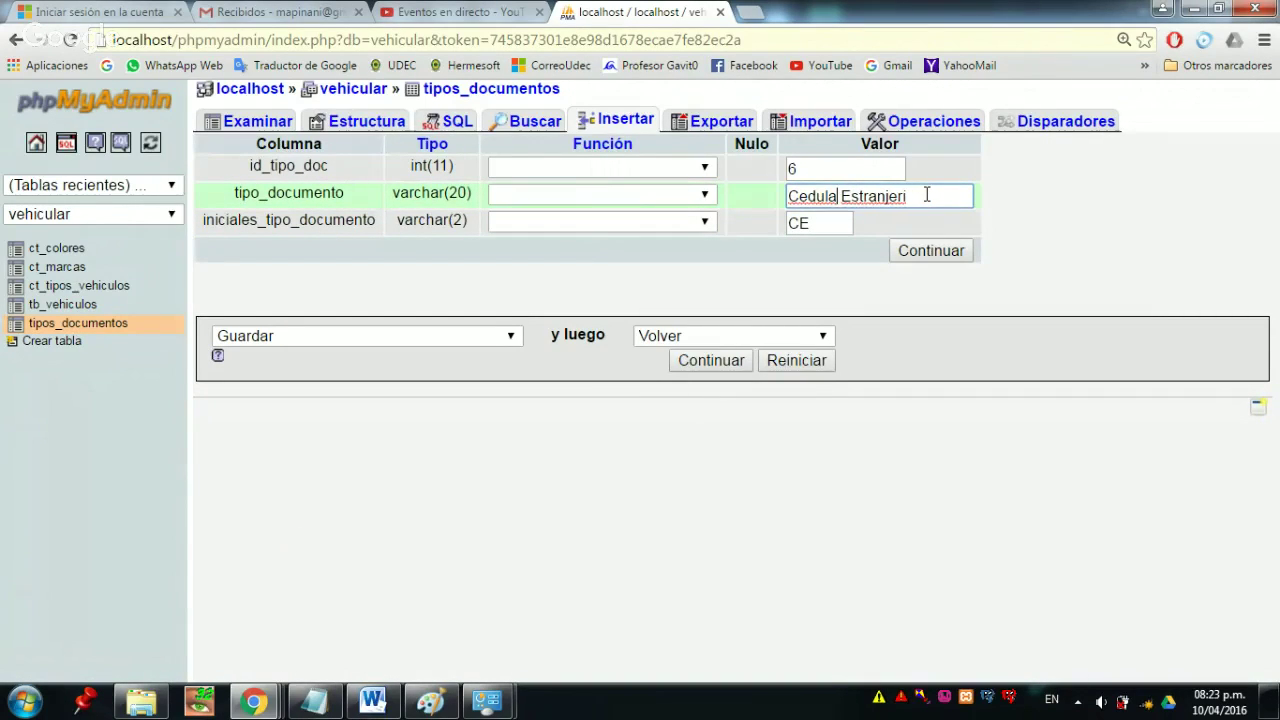
pyautogui.click(927, 195)
pyautogui.write('a')
pyautogui.click(931, 251)
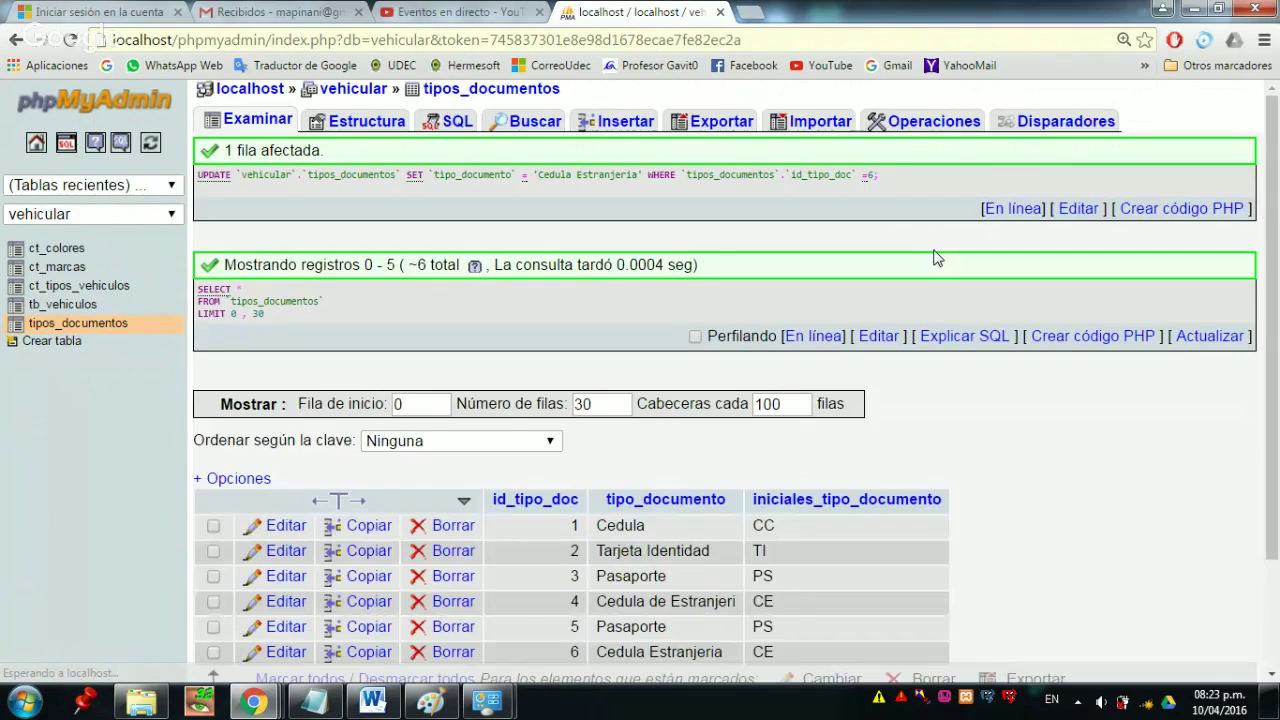
pyautogui.scroll(-3, 931, 260)
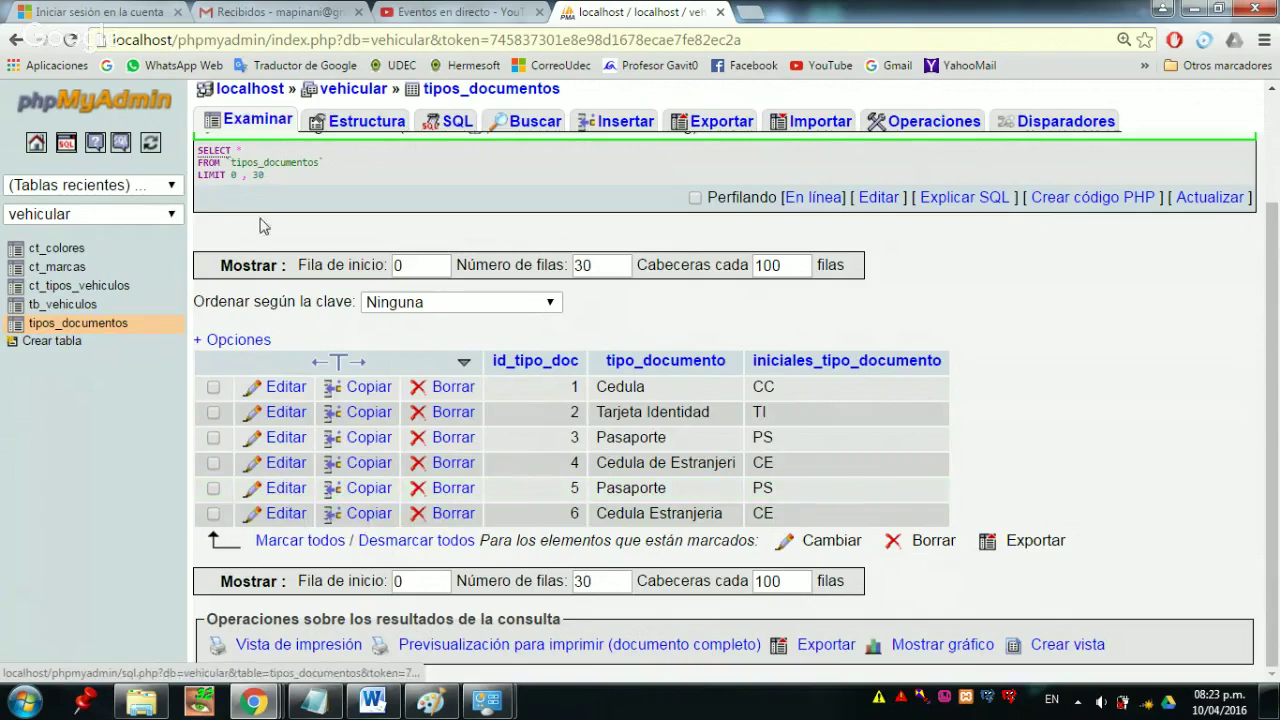
# - In the table structure, set the length of the tipo_documento column to 25 and save the change
pyautogui.click(352, 122)
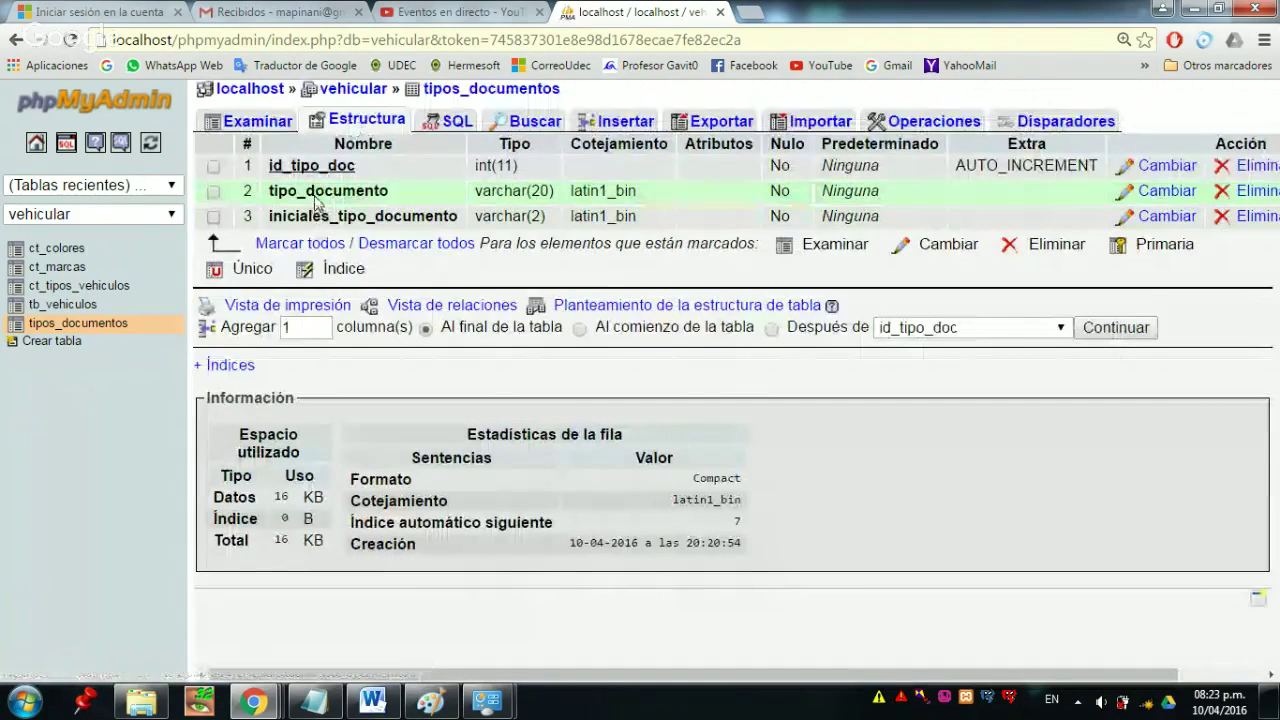
pyautogui.click(318, 198)
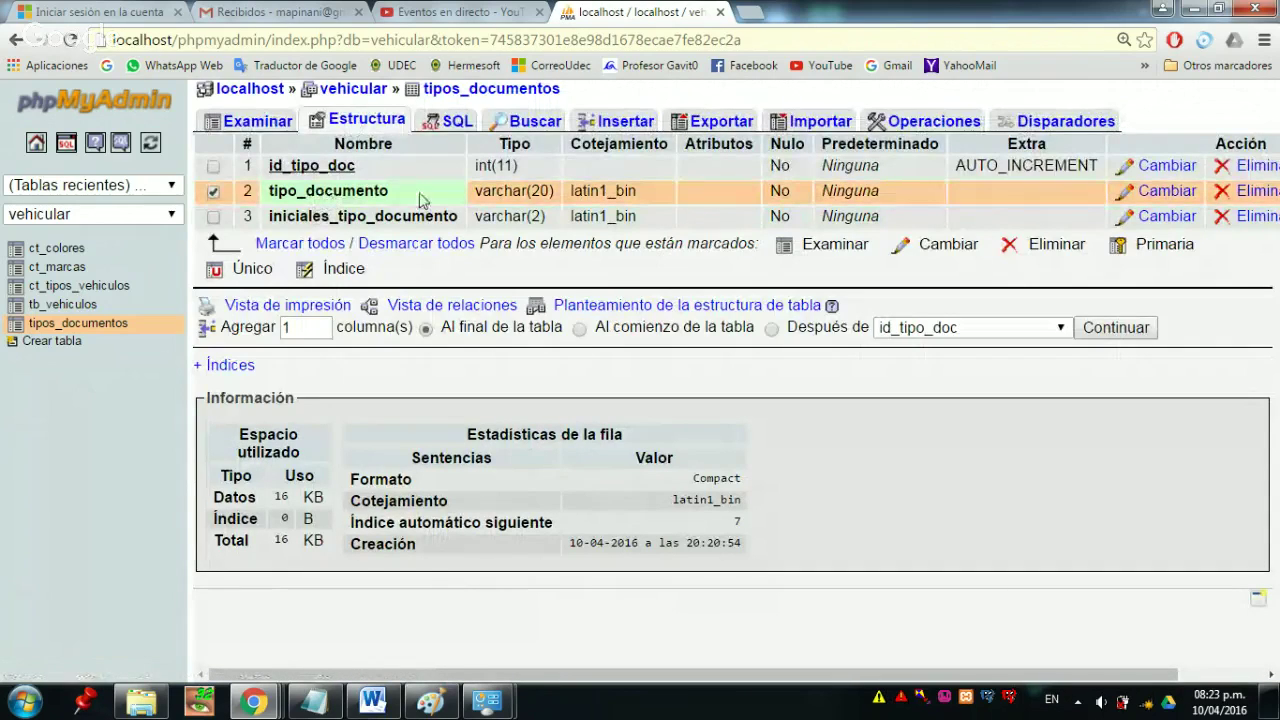
pyautogui.click(1165, 196)
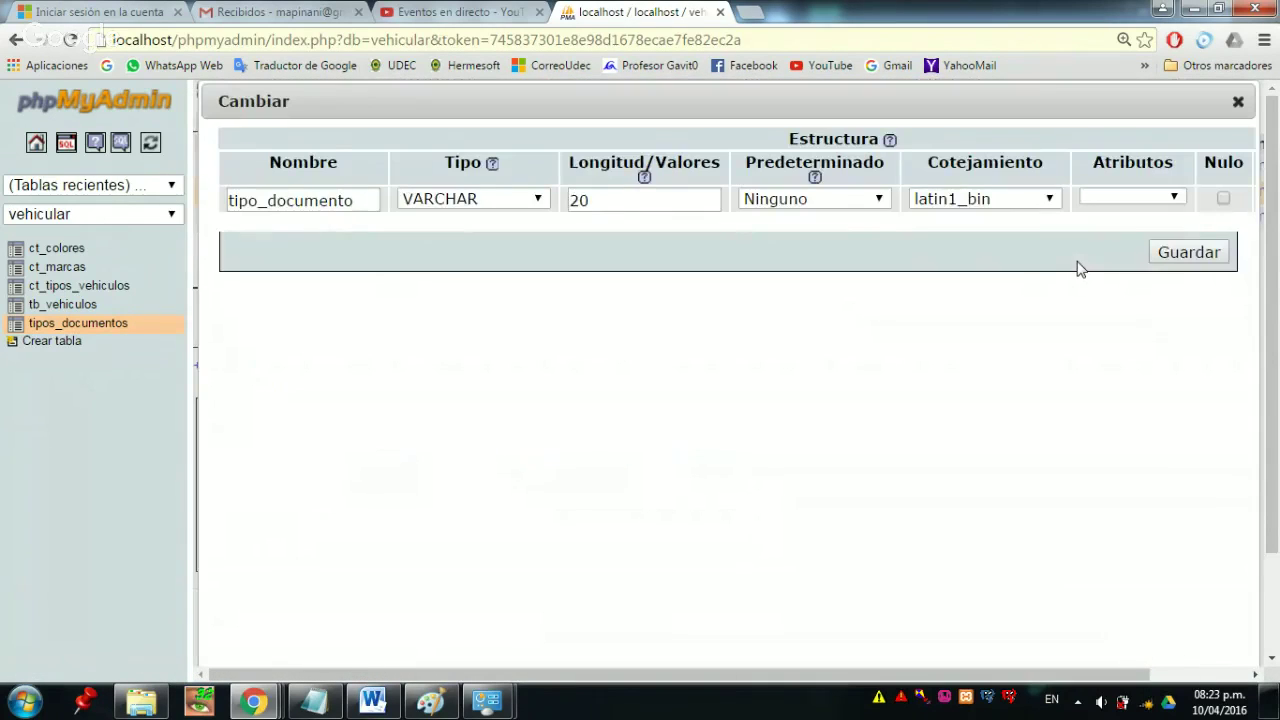
pyautogui.moveTo(581, 200); pyautogui.dragTo(677, 201)
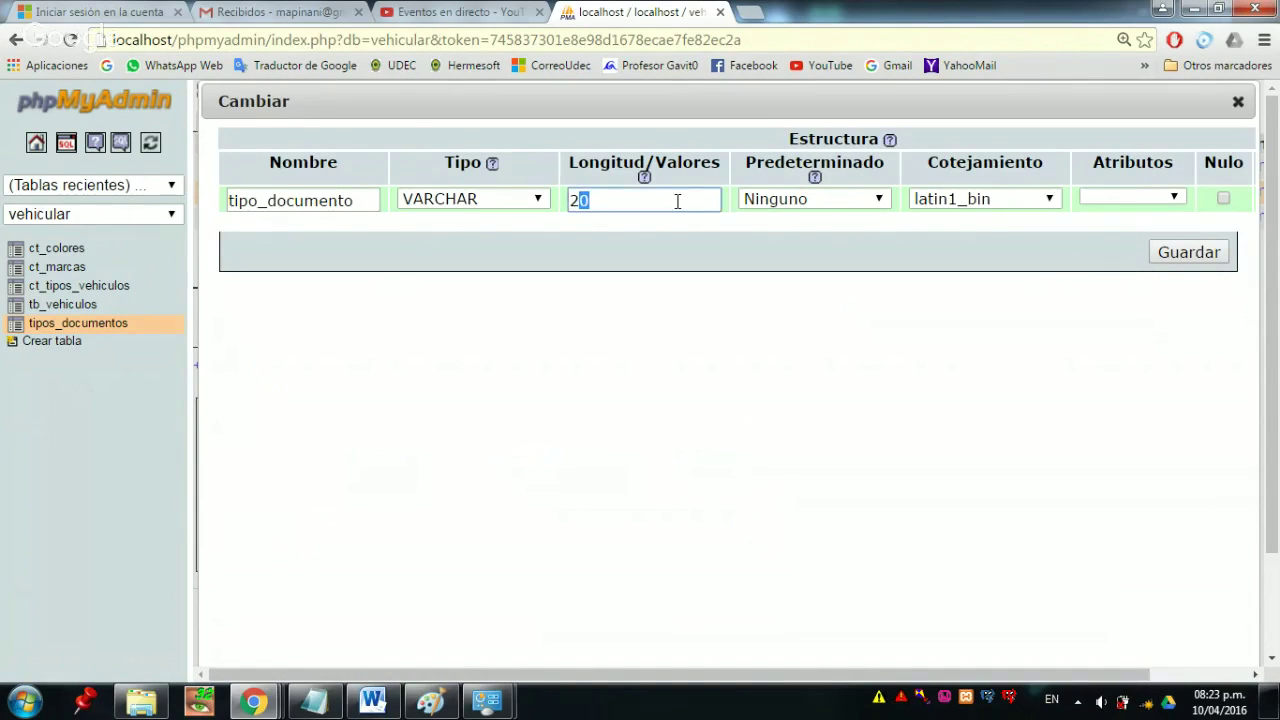
pyautogui.write('5')
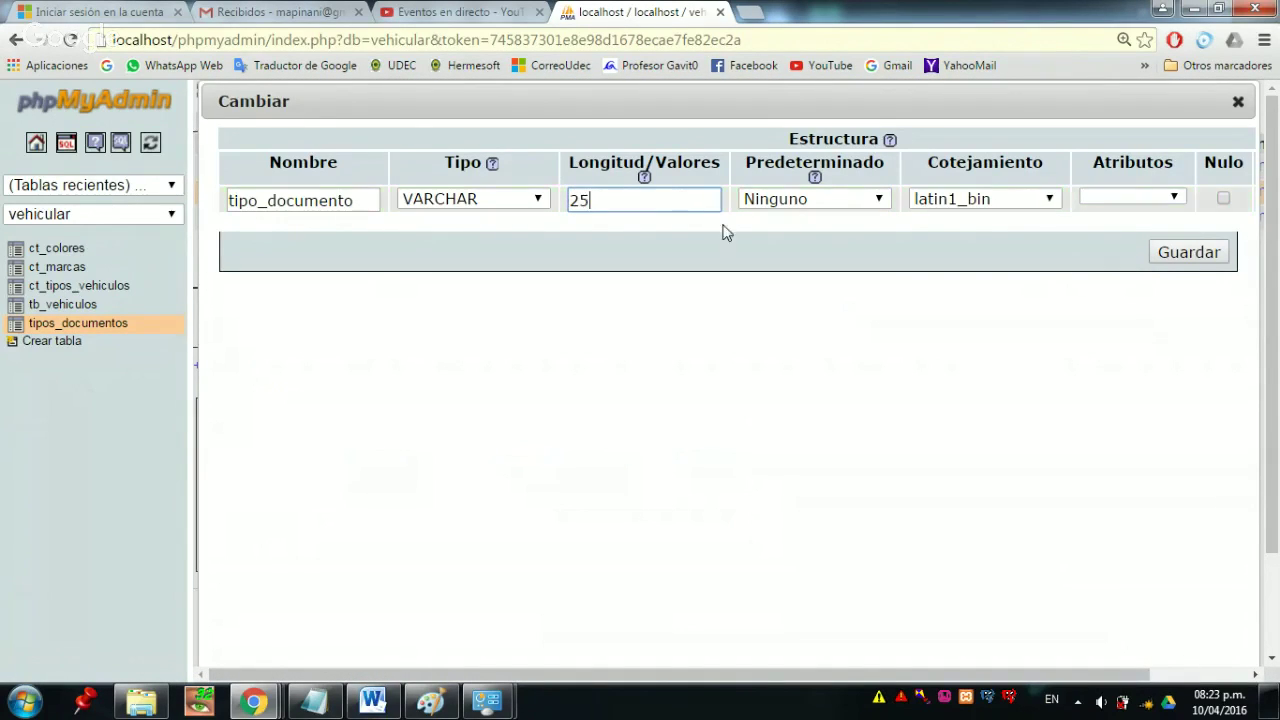
pyautogui.click(1196, 255)
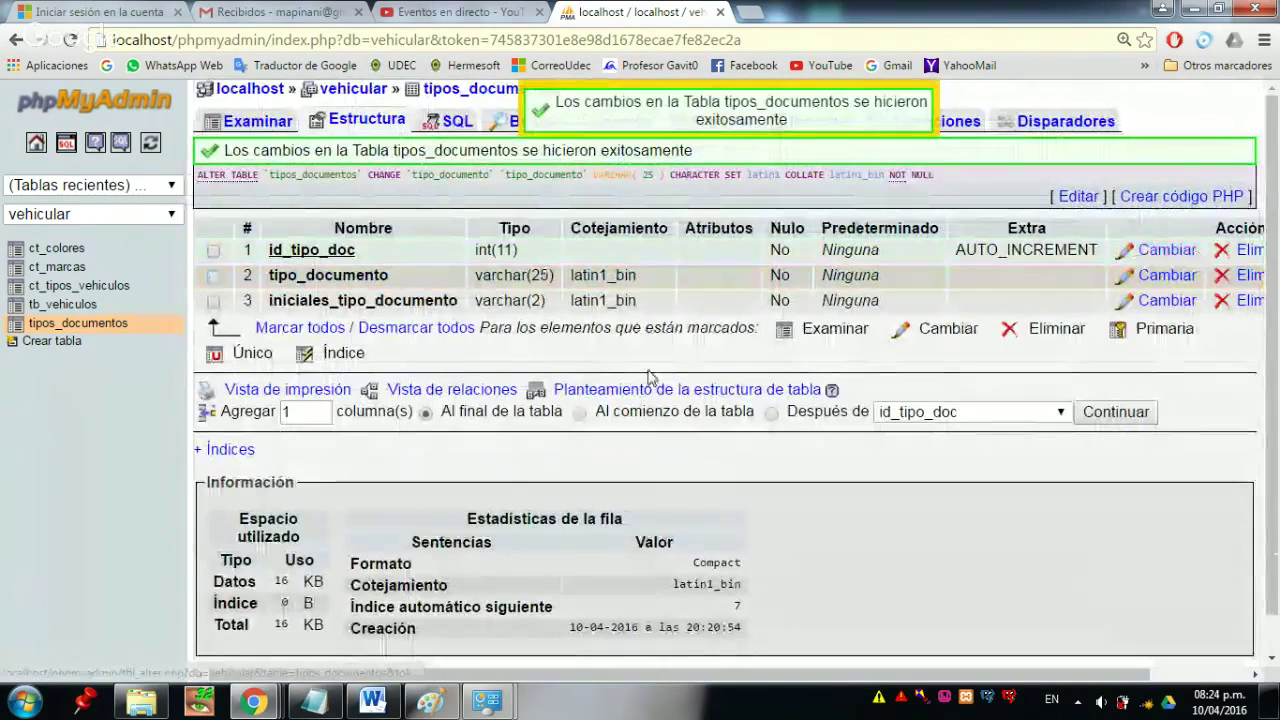
# - Return to the table's records and change row 6's tipo_documento to Cedula de Estranjeria
pyautogui.click(252, 120)
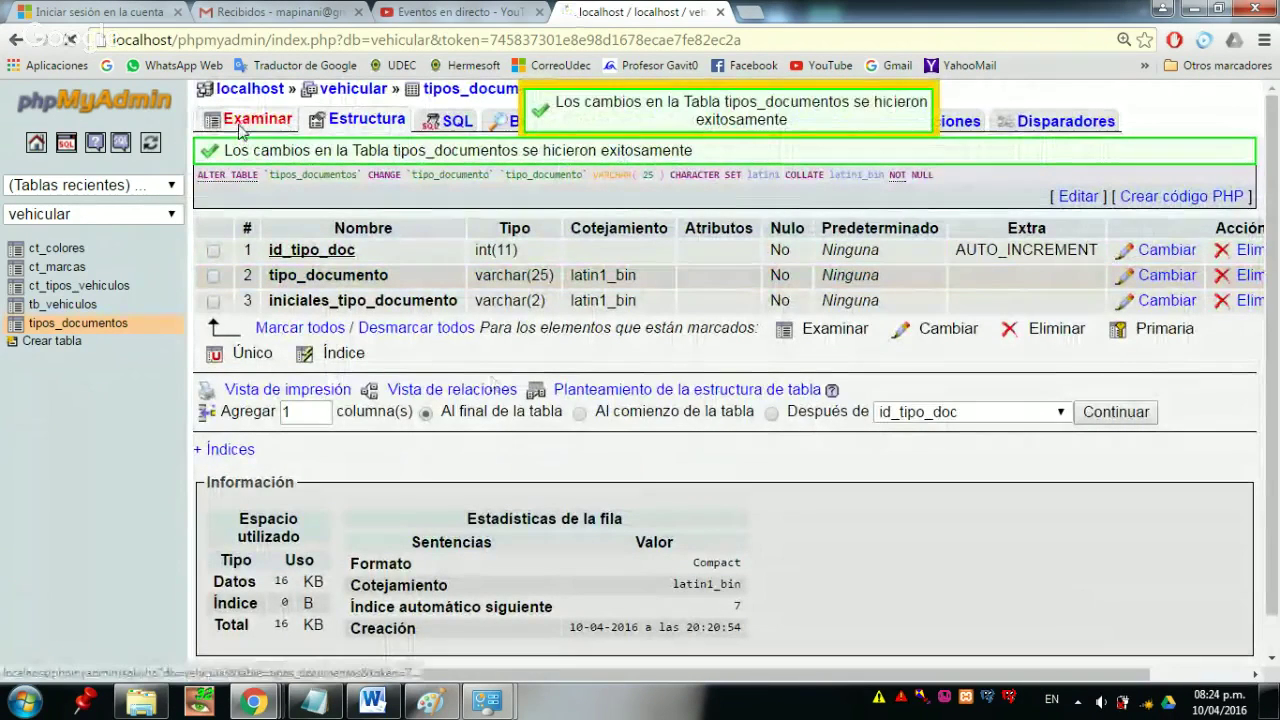
pyautogui.scroll(-1, 872, 528)
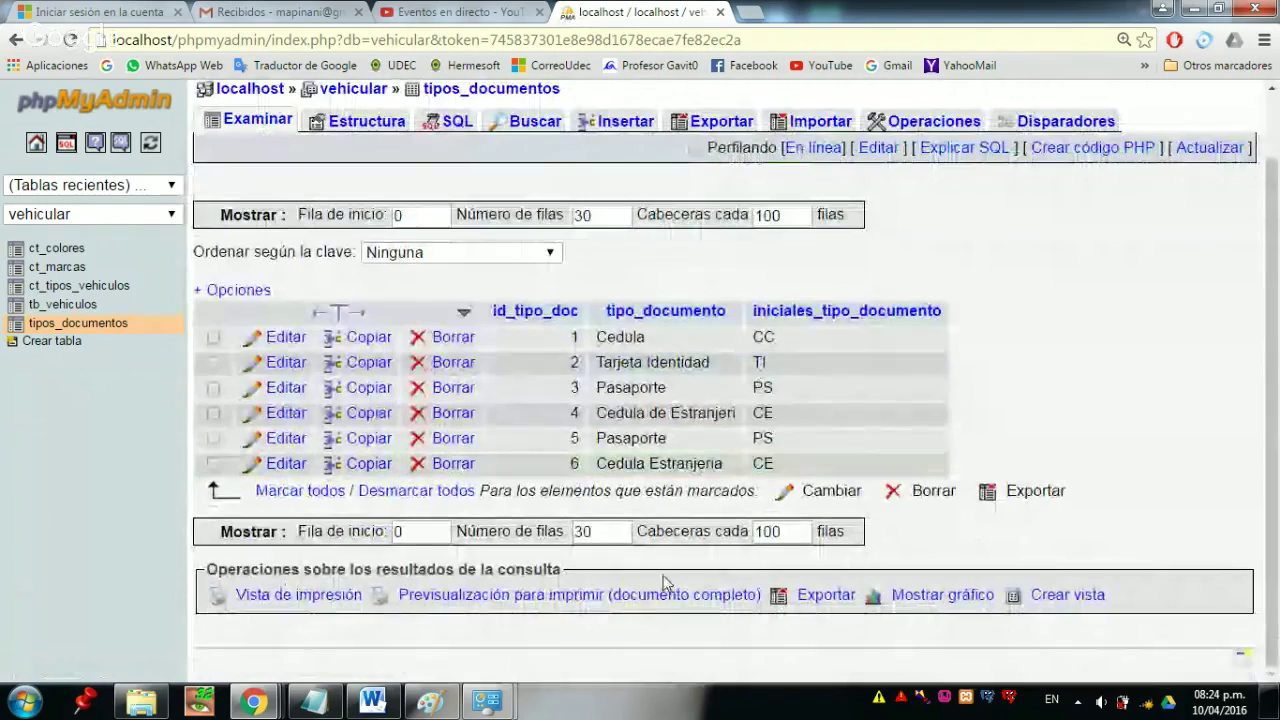
pyautogui.doubleClick(647, 463)
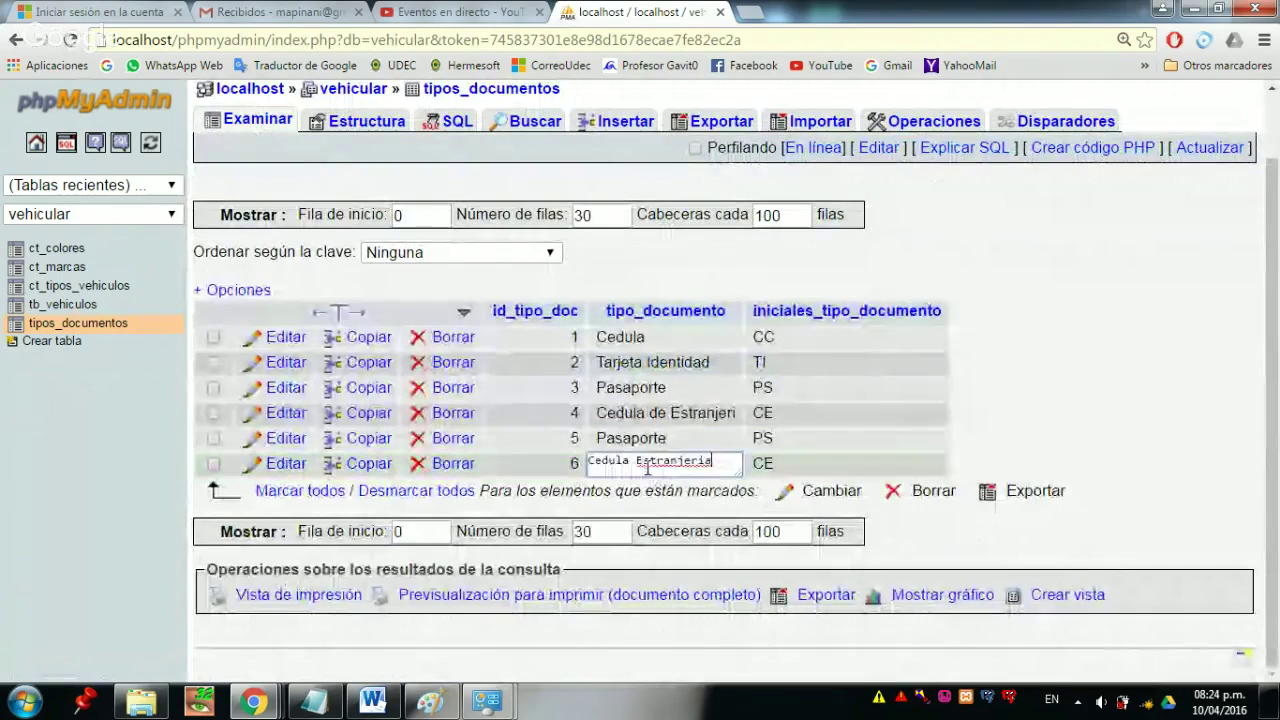
pyautogui.click(282, 464)
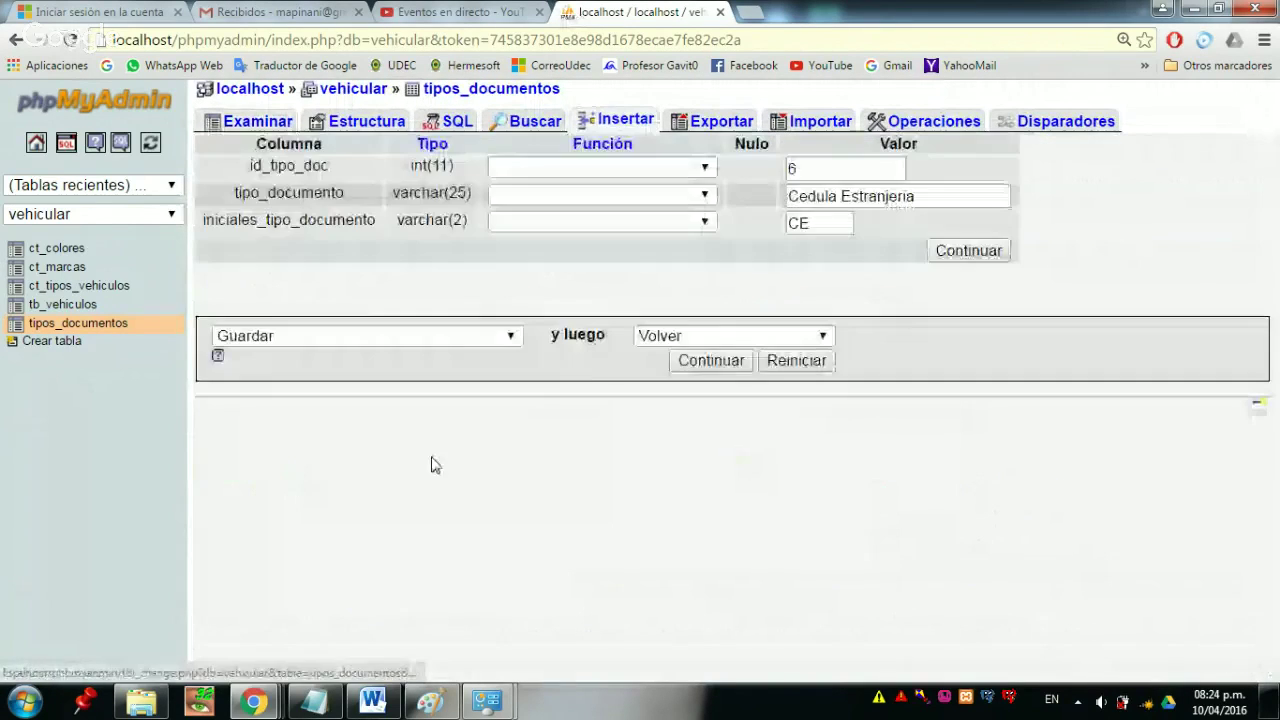
pyautogui.click(843, 197)
pyautogui.write('de')
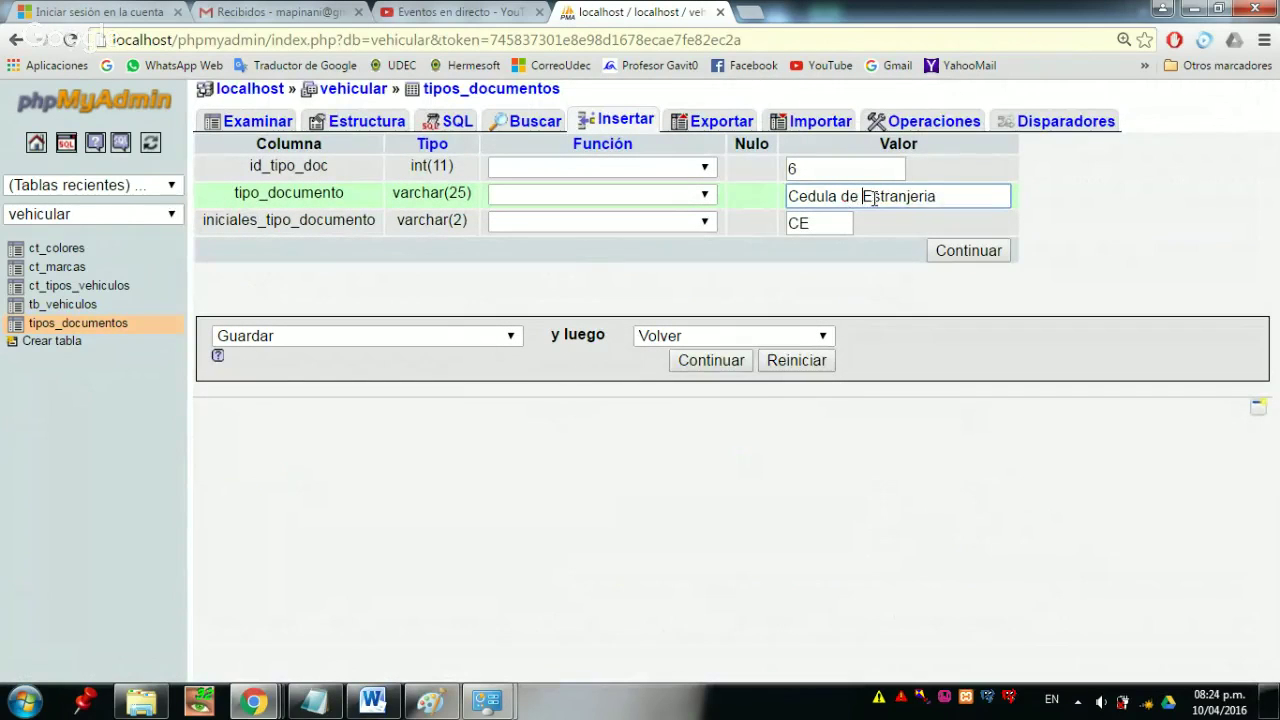
pyautogui.click(957, 254)
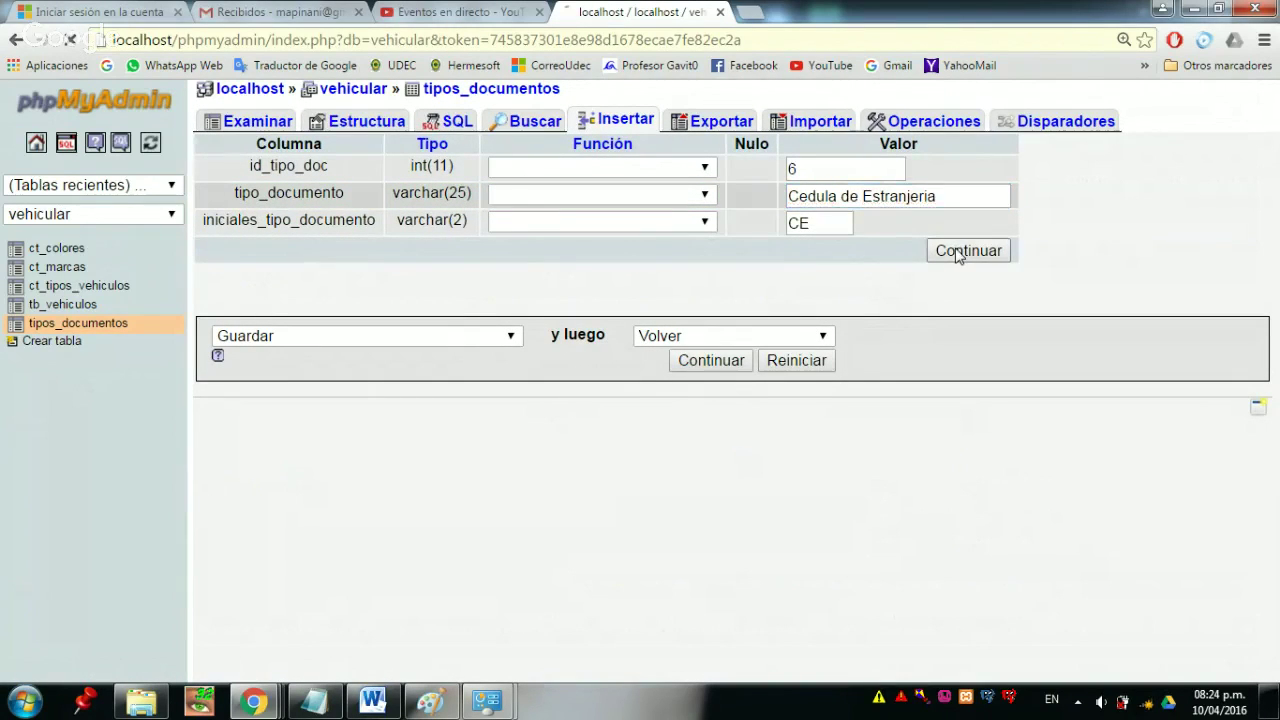
pyautogui.scroll(-2, 971, 371)
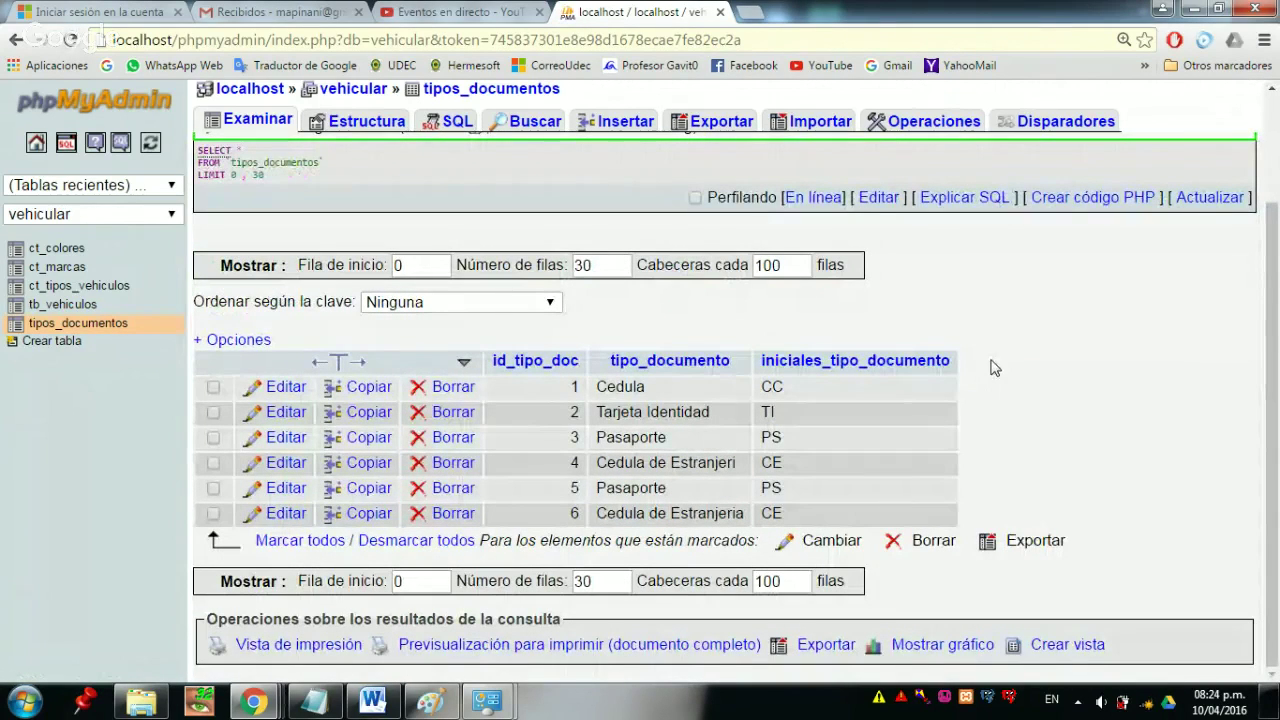
pyautogui.scroll(1, 990, 398)
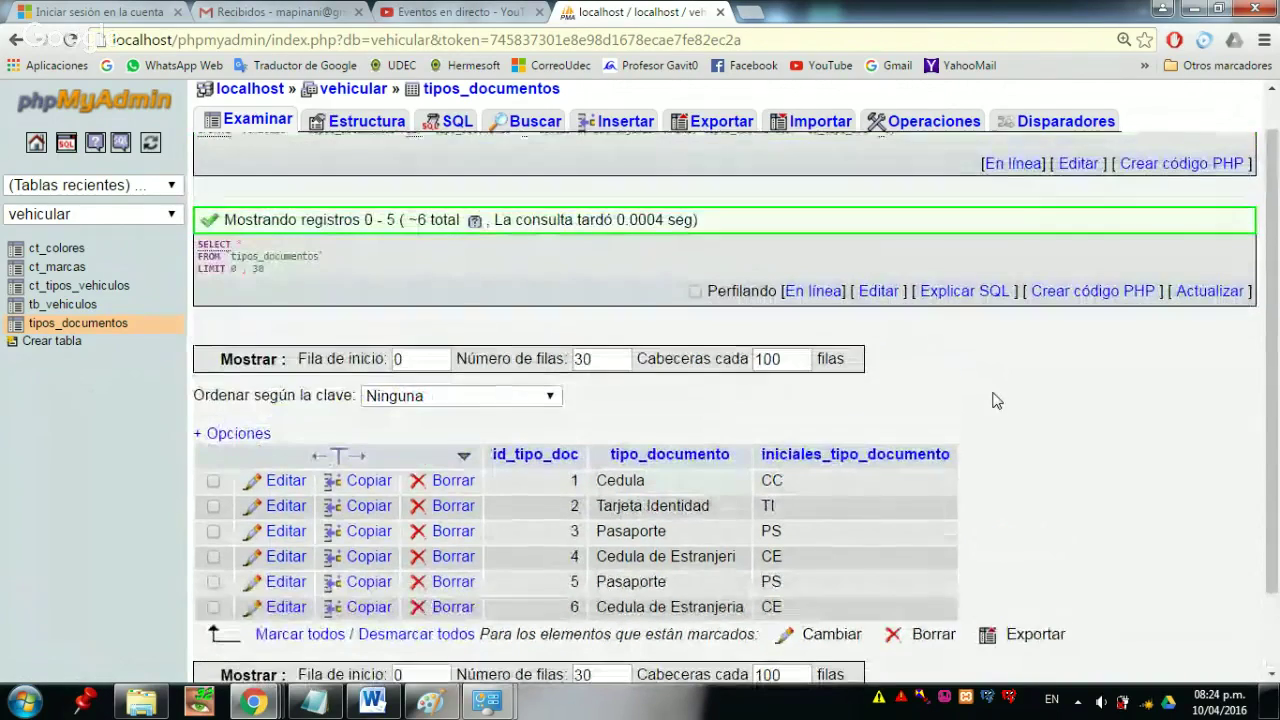
pyautogui.scroll(-1, 997, 402)
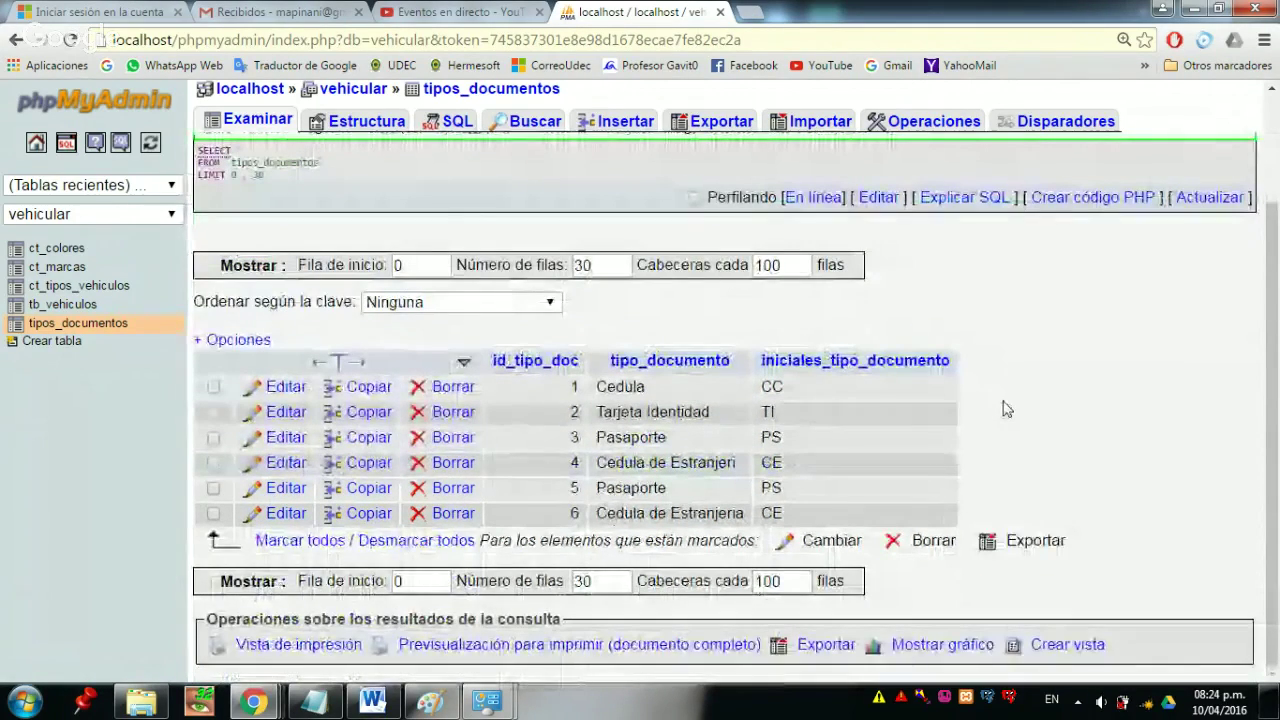
pyautogui.scroll(2, 1050, 422)
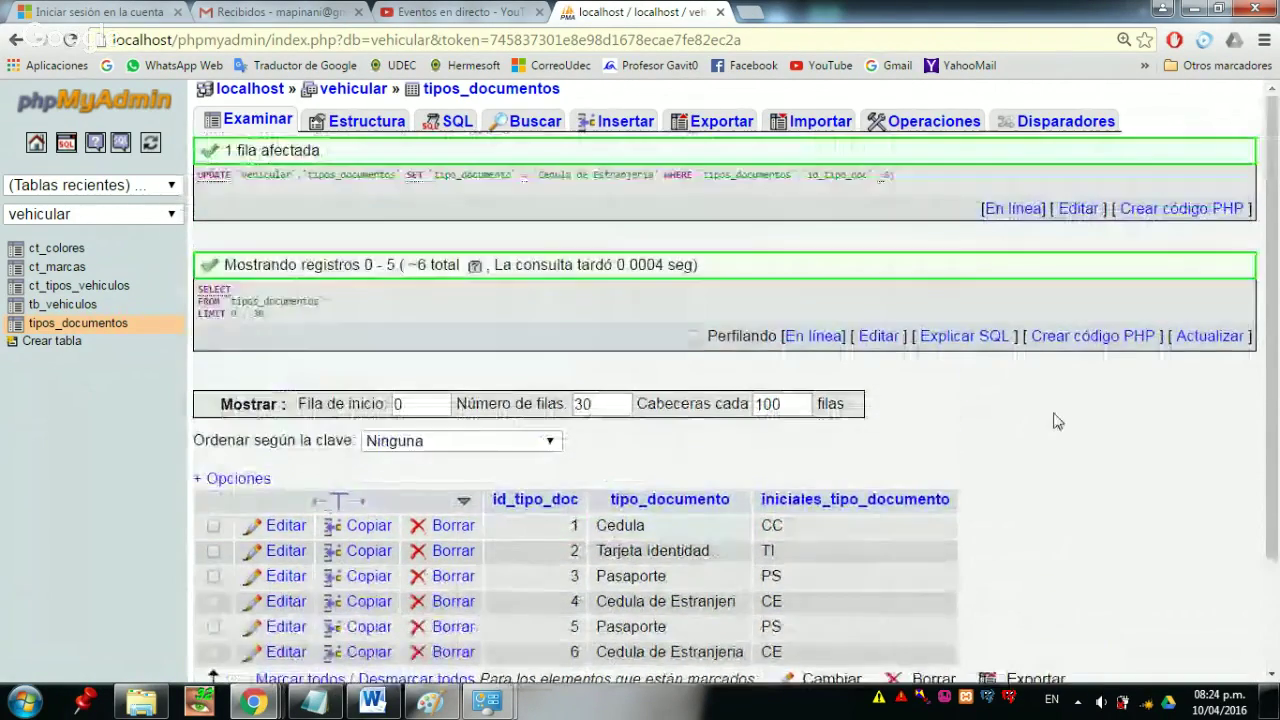
pyautogui.scroll(-2, 1057, 421)
pyautogui.scroll(1, 1057, 421)
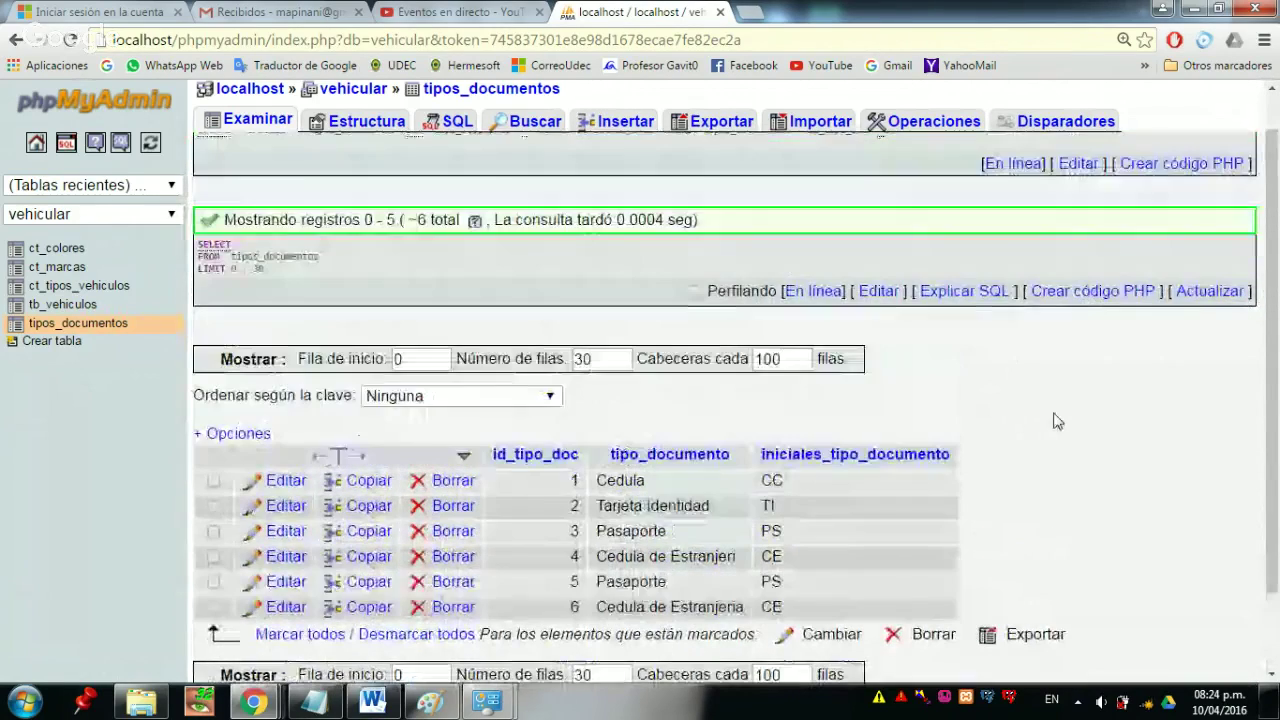
# - Insert a new row into tipos_documentos with tipo_documento Ñapa and initials Ña
pyautogui.click(620, 122)
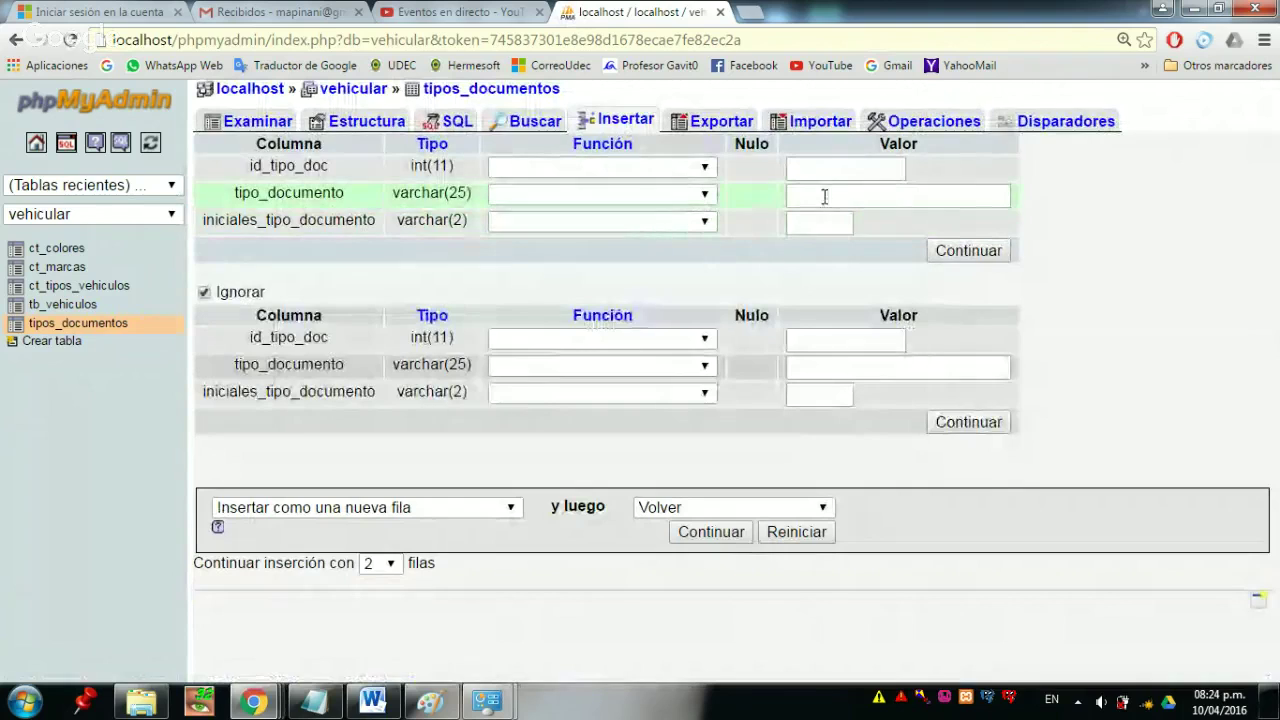
pyautogui.click(825, 196)
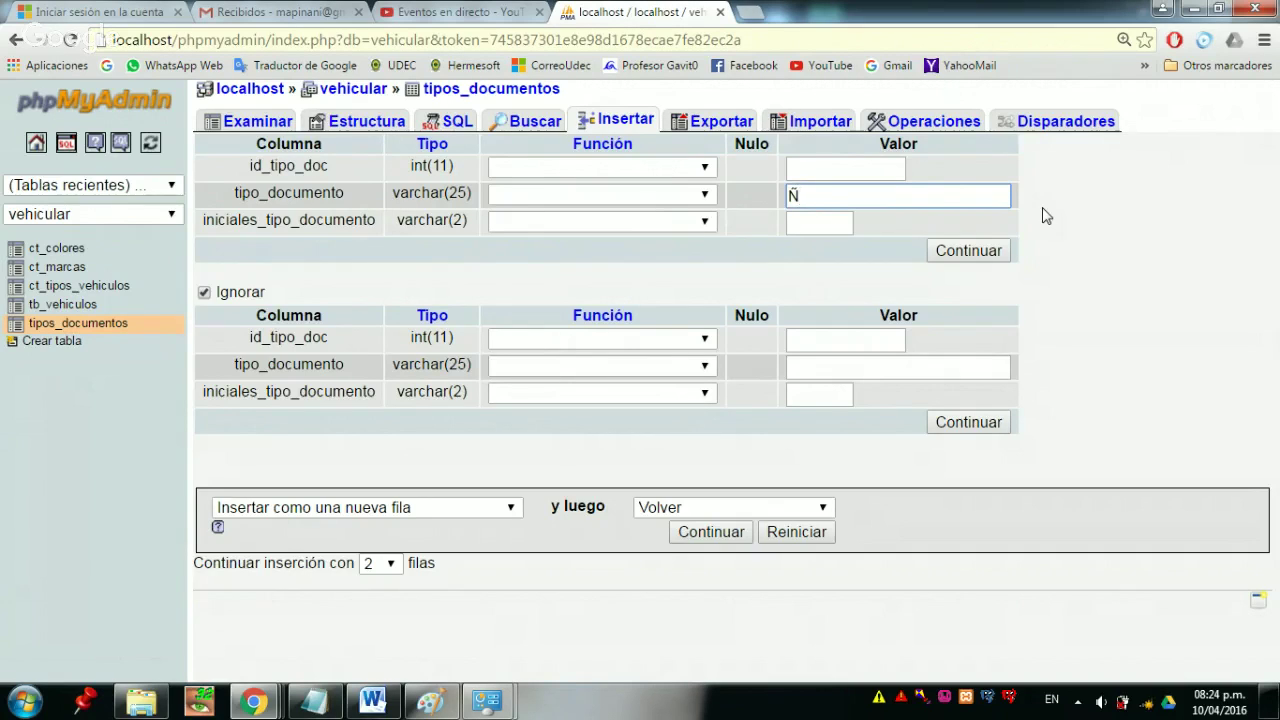
pyautogui.write('pa')
pyautogui.click(827, 225)
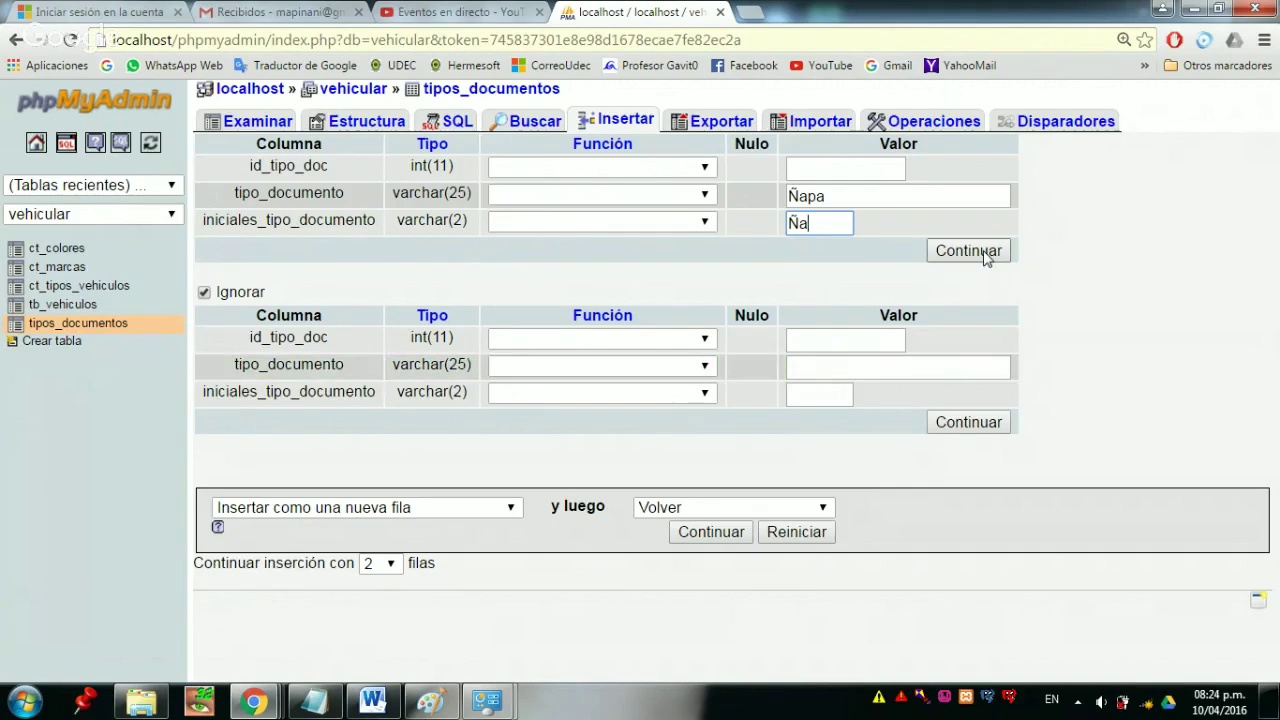
pyautogui.click(976, 251)
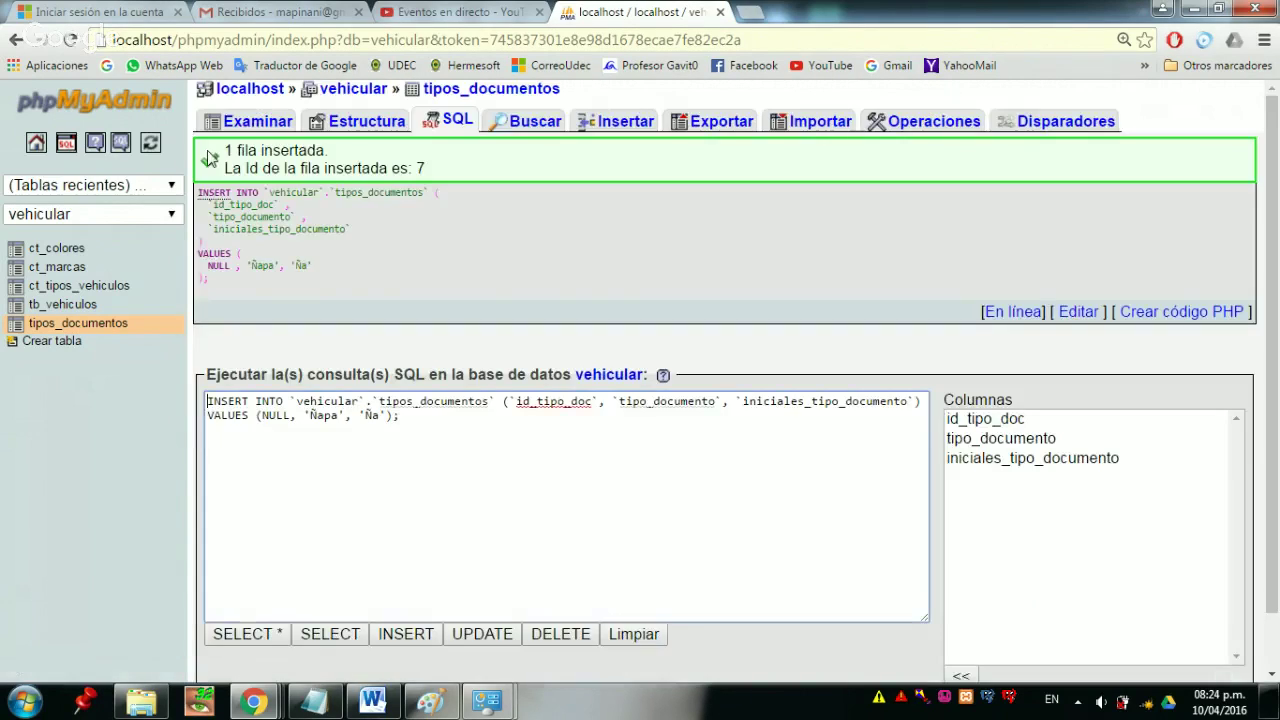
# - Browse the tipos_documentos records and check how the Ñ characters are stored in the Ñapa row
pyautogui.click(250, 128)
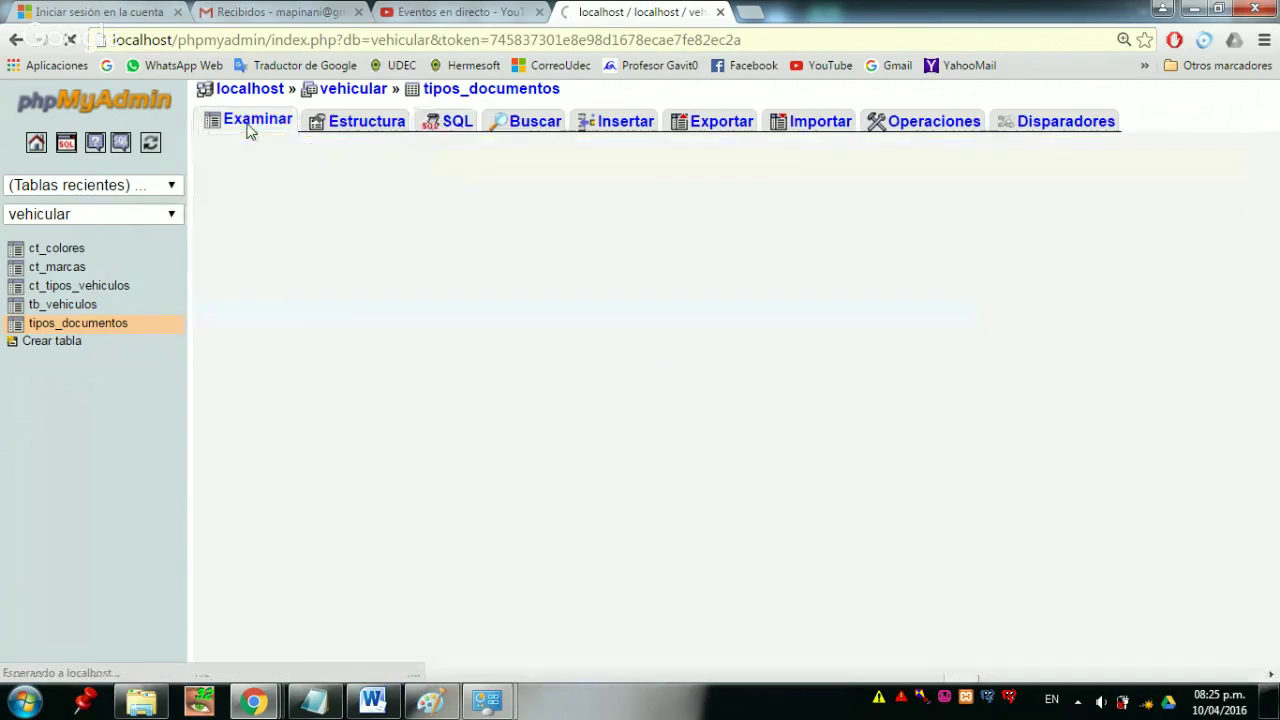
pyautogui.scroll(-1, 855, 505)
pyautogui.doubleClick(814, 460)
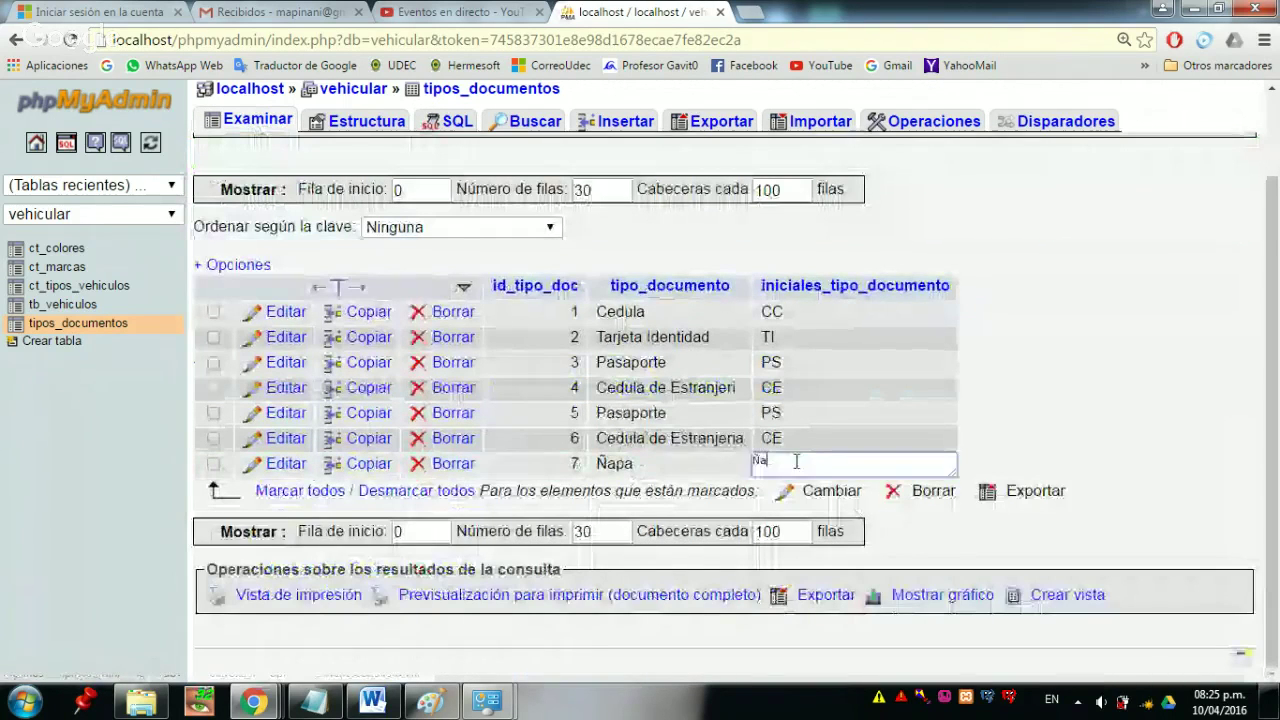
pyautogui.click(829, 434)
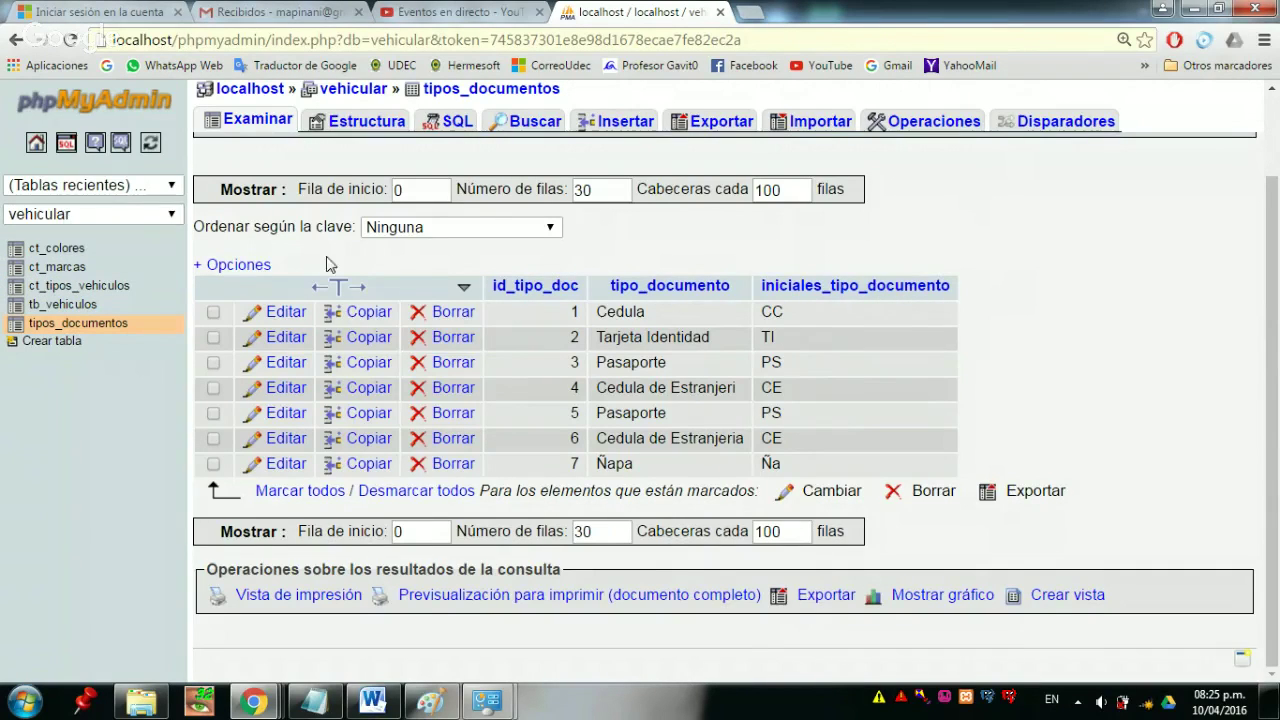
pyautogui.scroll(1, 1268, 360)
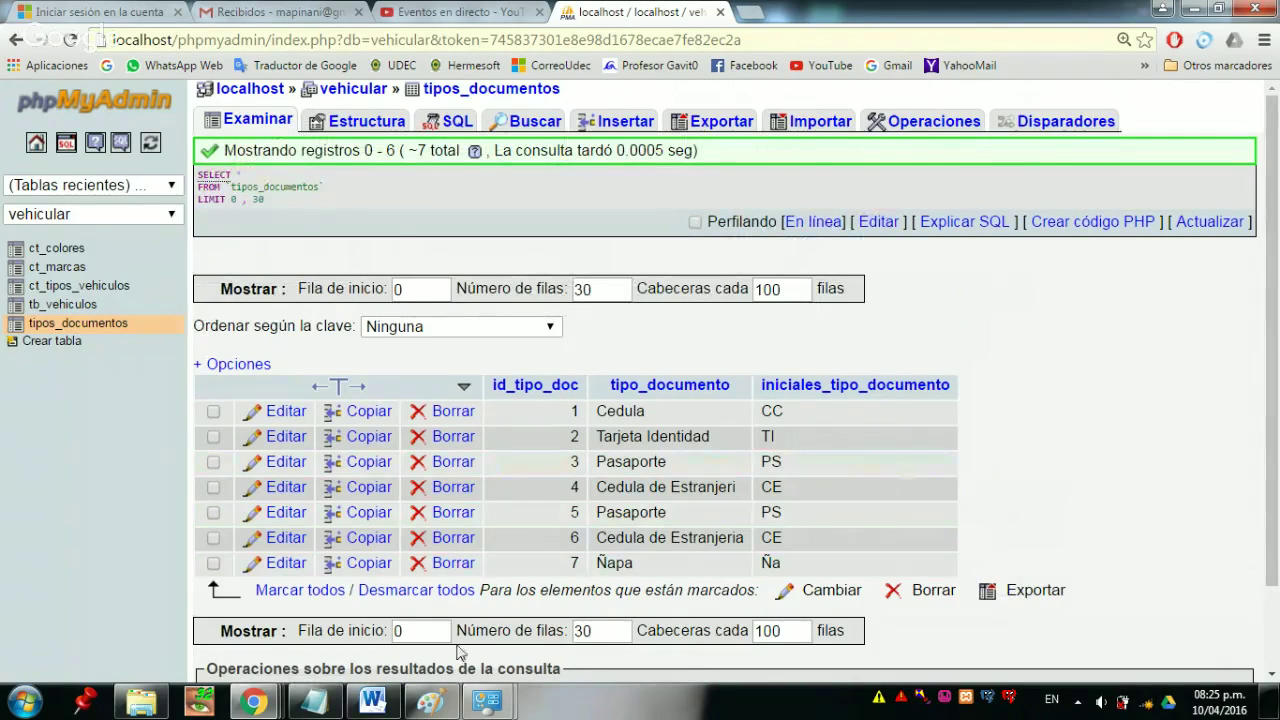
# - Review the WampServer and XAMPP links in MySQL.txt in Notepad, and switch to the class outline document in Word
pyautogui.click(337, 708)
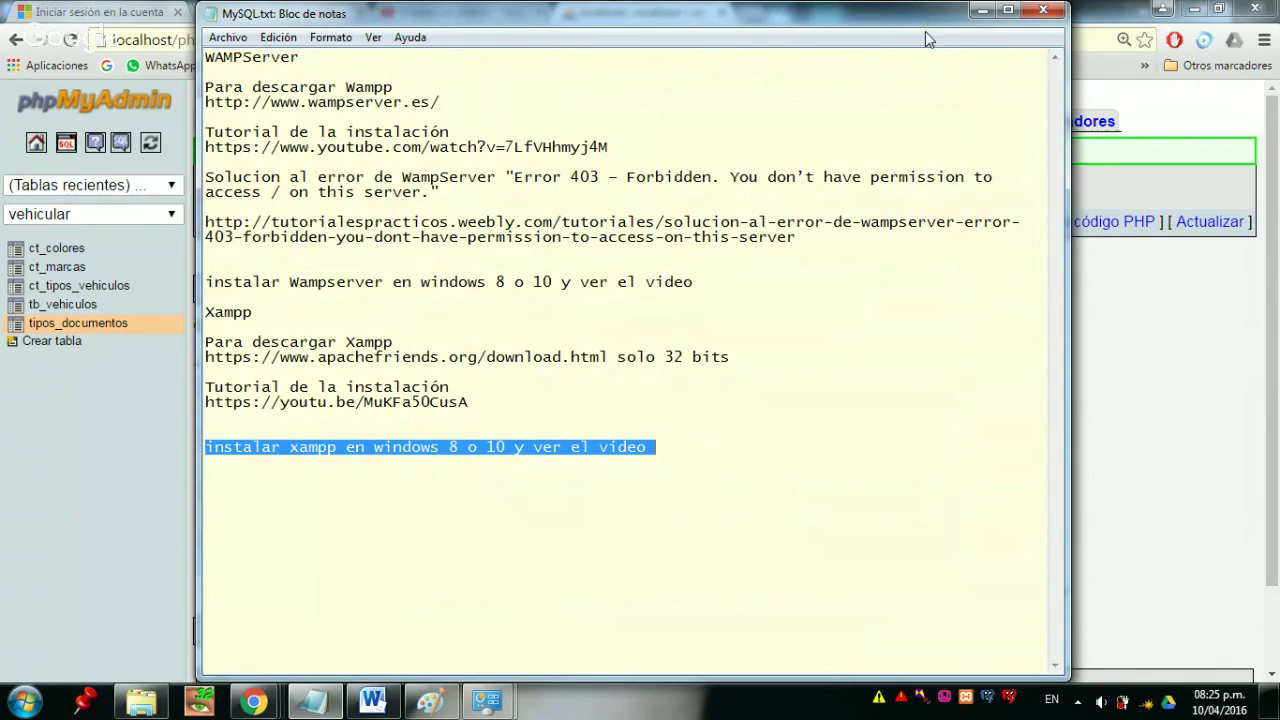
pyautogui.moveTo(930, 13); pyautogui.dragTo(922, 140)
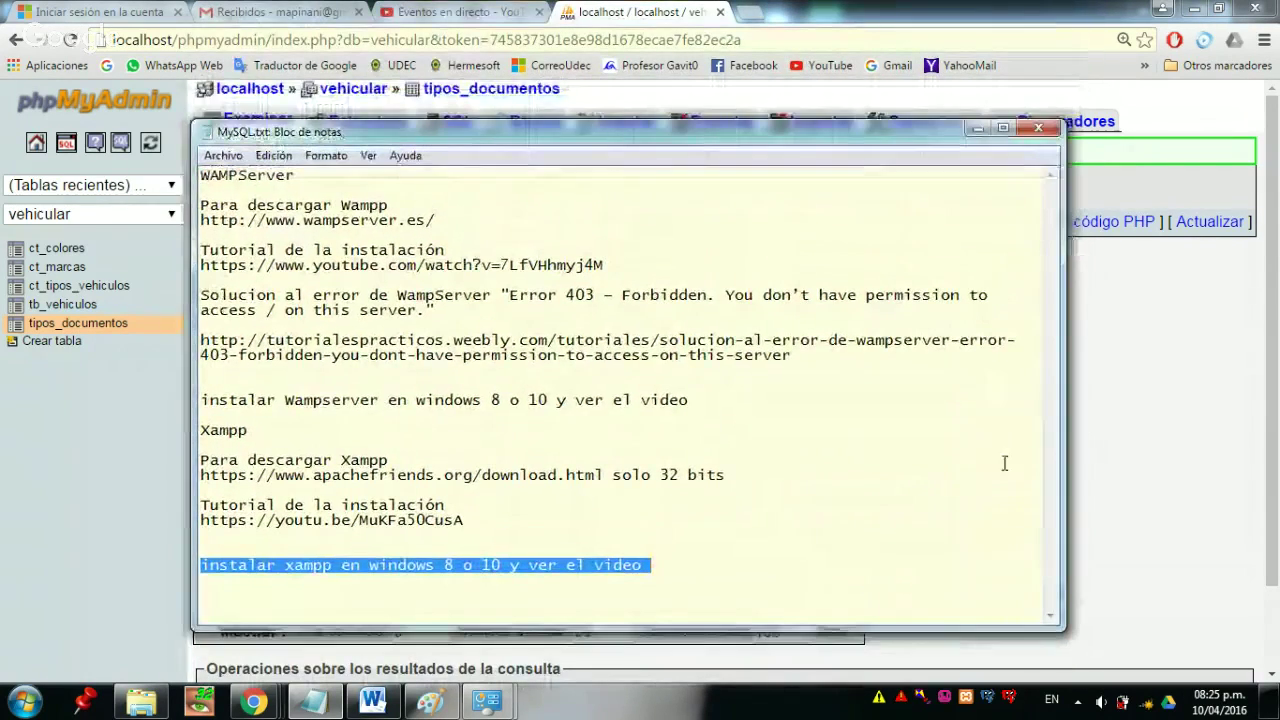
pyautogui.click(976, 473)
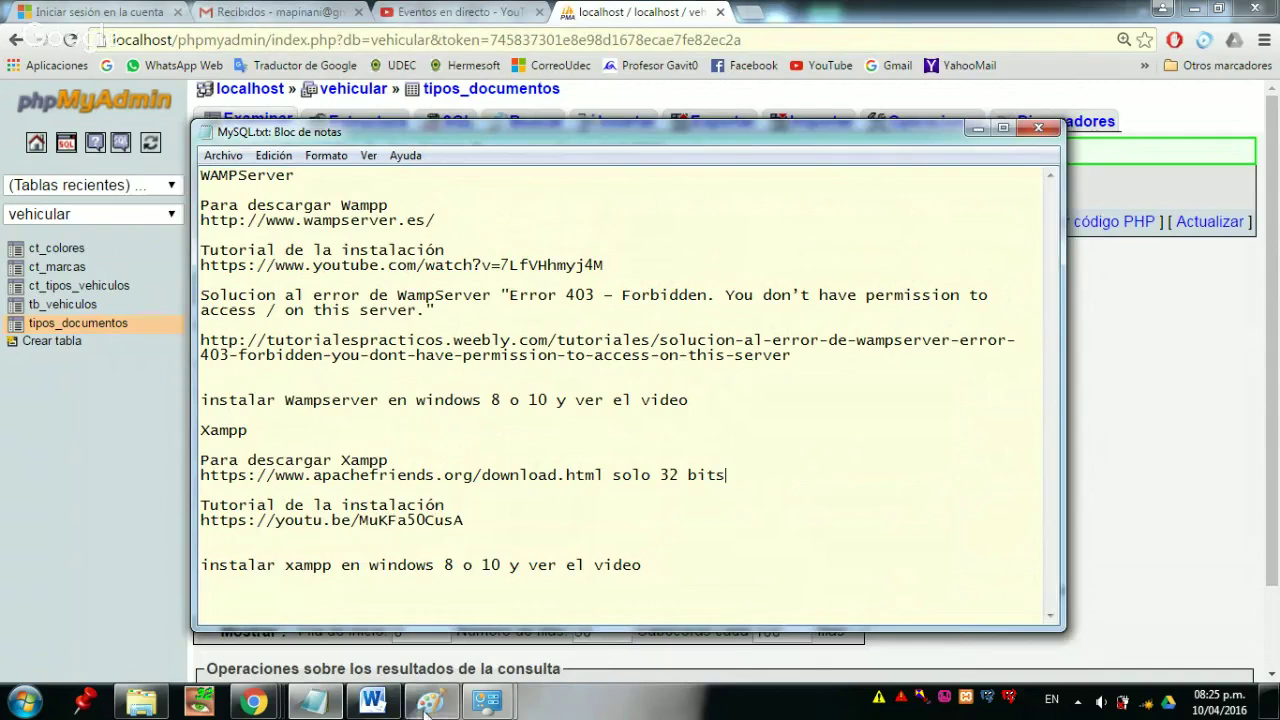
pyautogui.moveTo(430, 700)
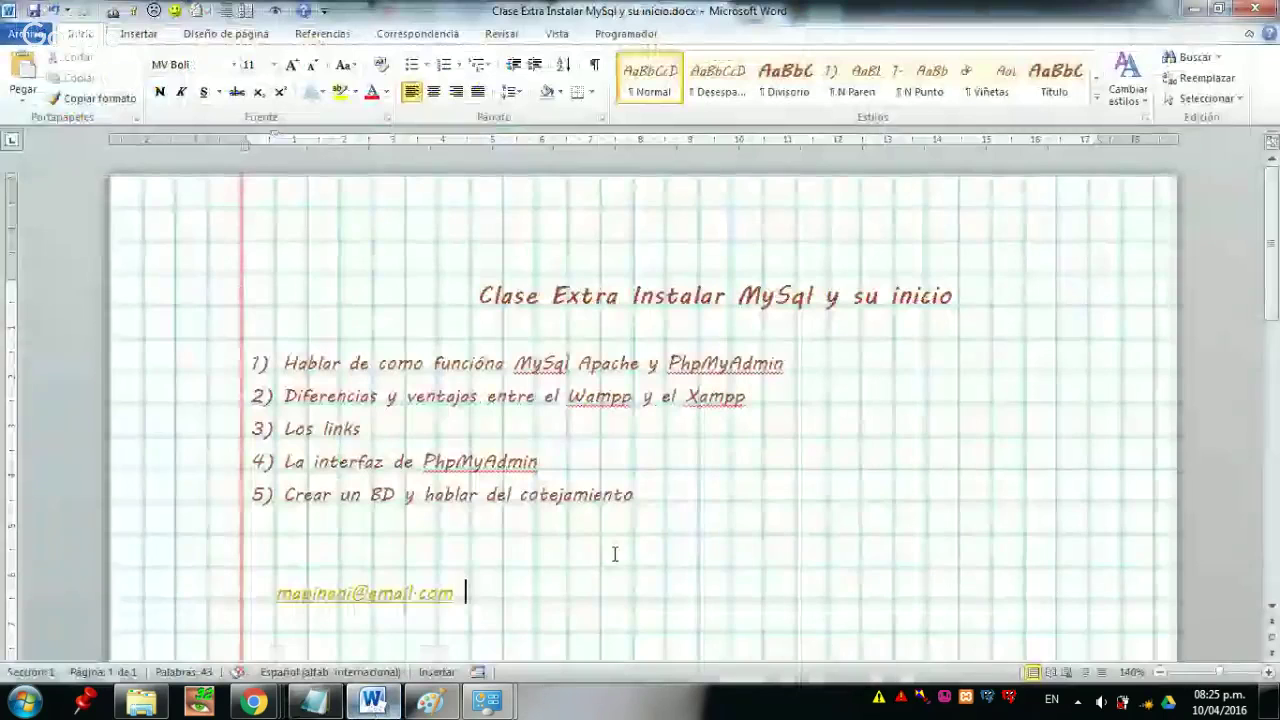
pyautogui.click(373, 700)
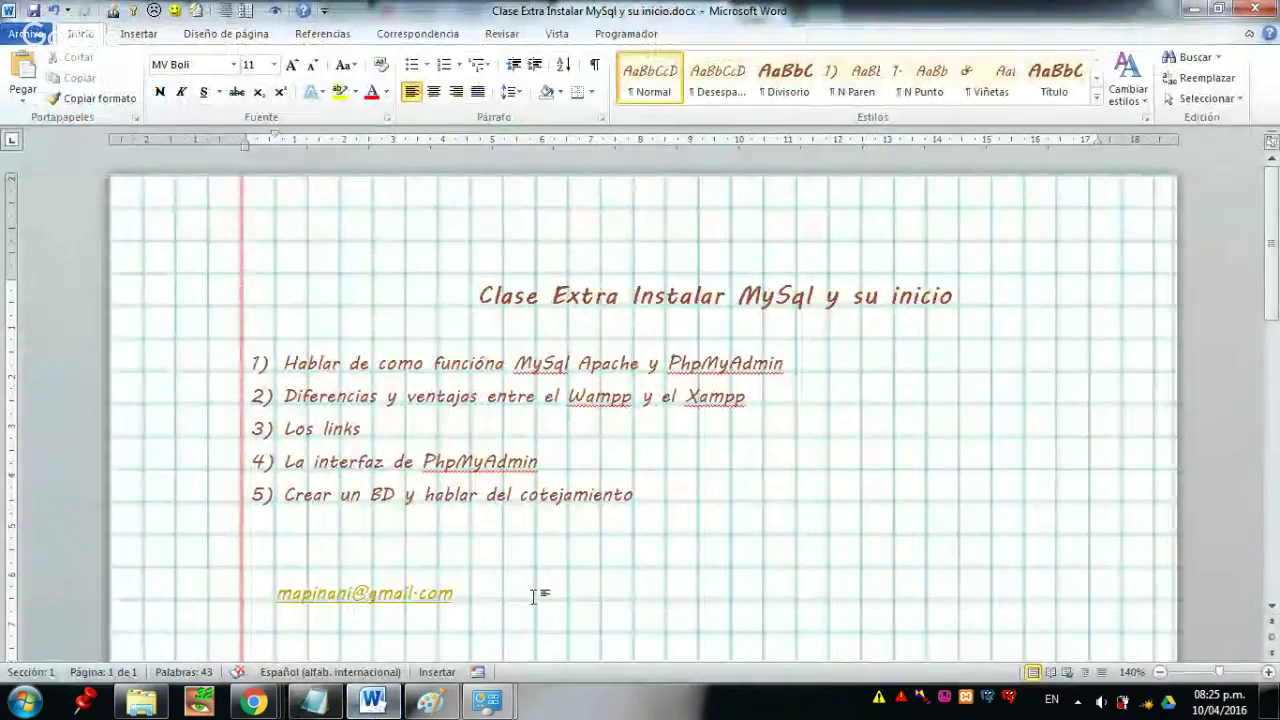